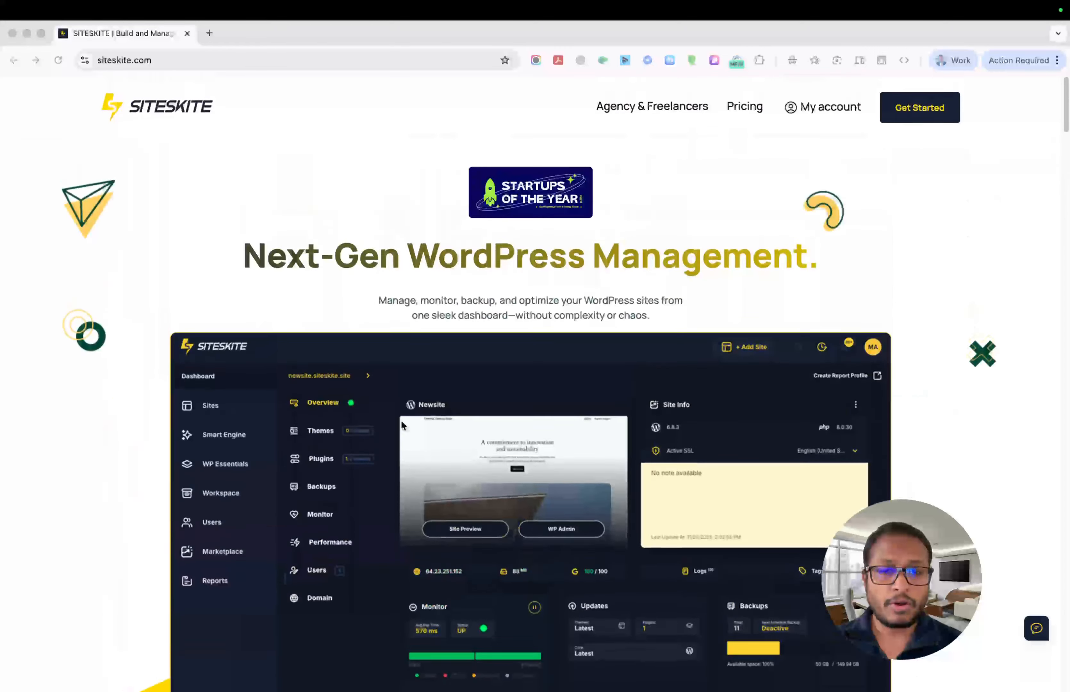
# Look through the SiteSkite homepage's feature cards, tools section and use cases
pyautogui.scroll(15, 400, 419)
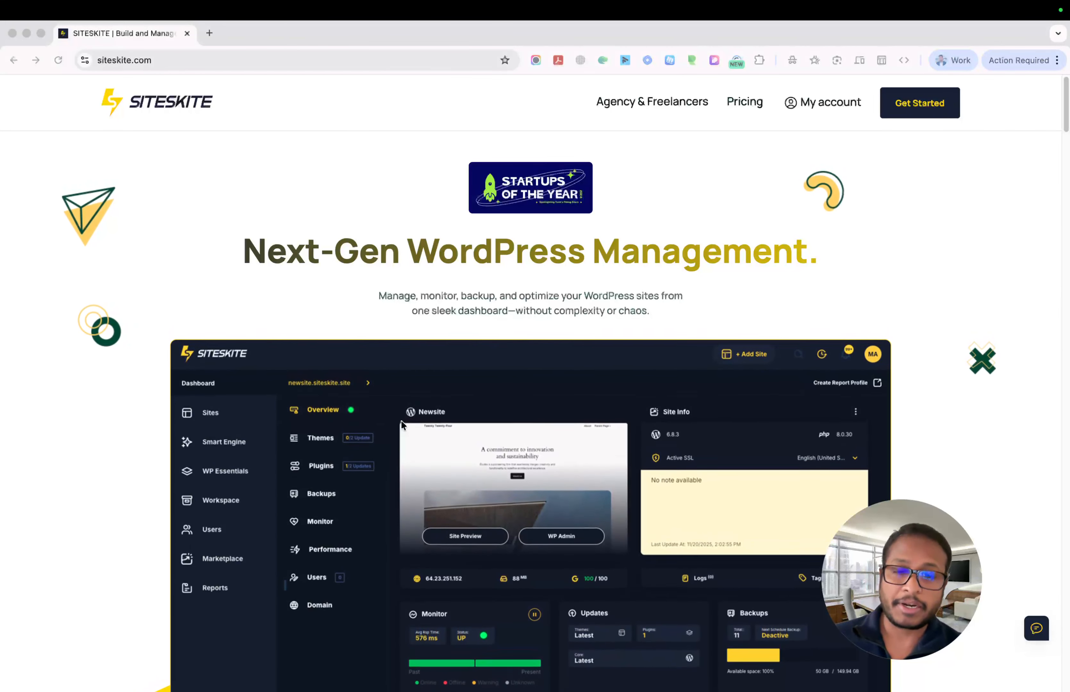
pyautogui.scroll(-10, 471, 395)
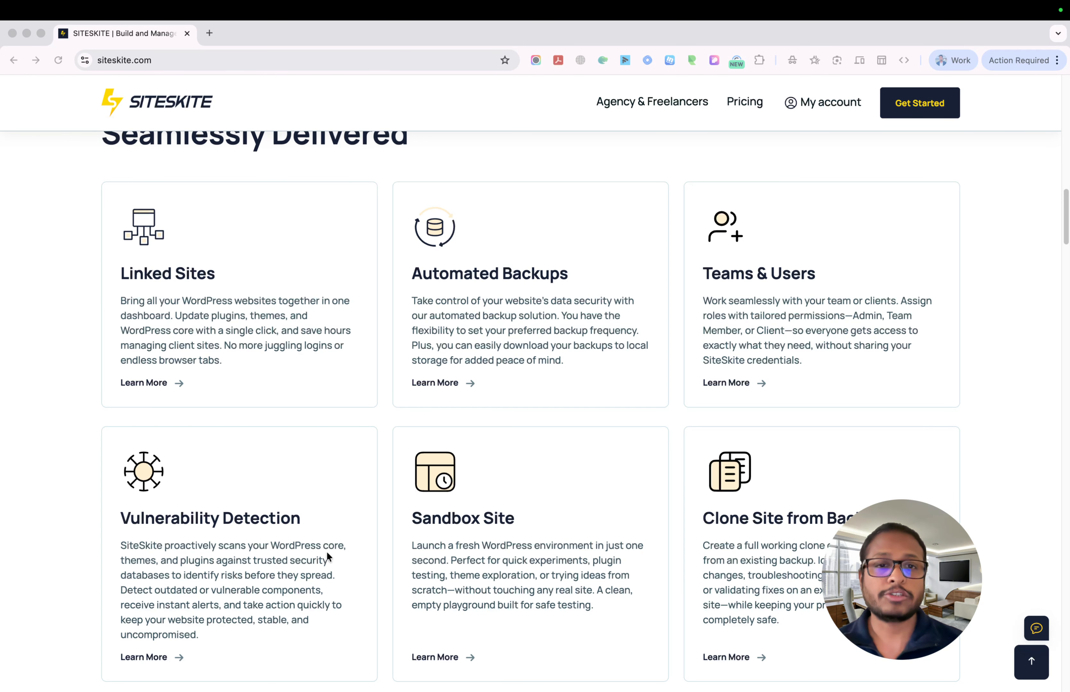
pyautogui.scroll(-15, 460, 415)
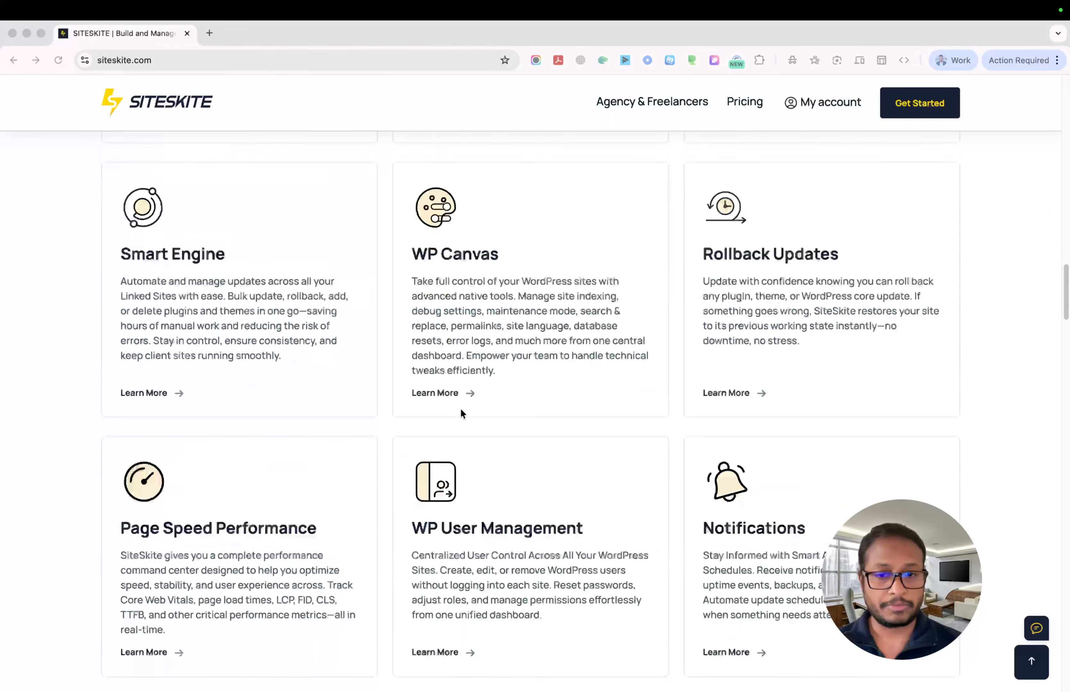
pyautogui.scroll(-12, 461, 409)
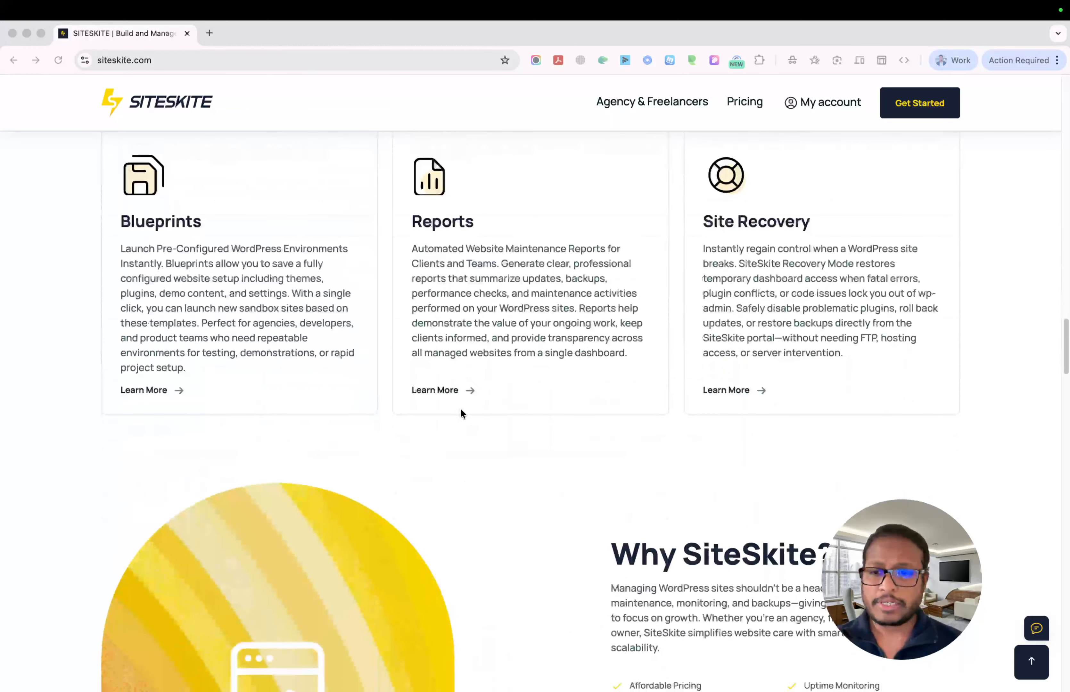
pyautogui.scroll(-15, 461, 414)
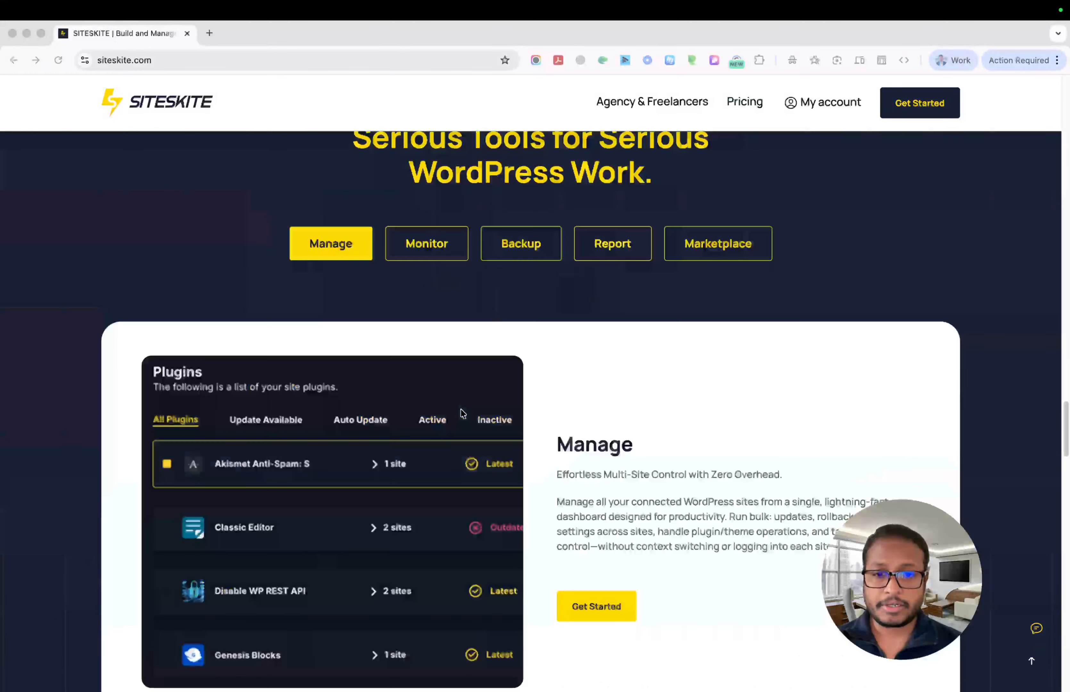
pyautogui.scroll(-5, 463, 413)
pyautogui.scroll(20, 462, 413)
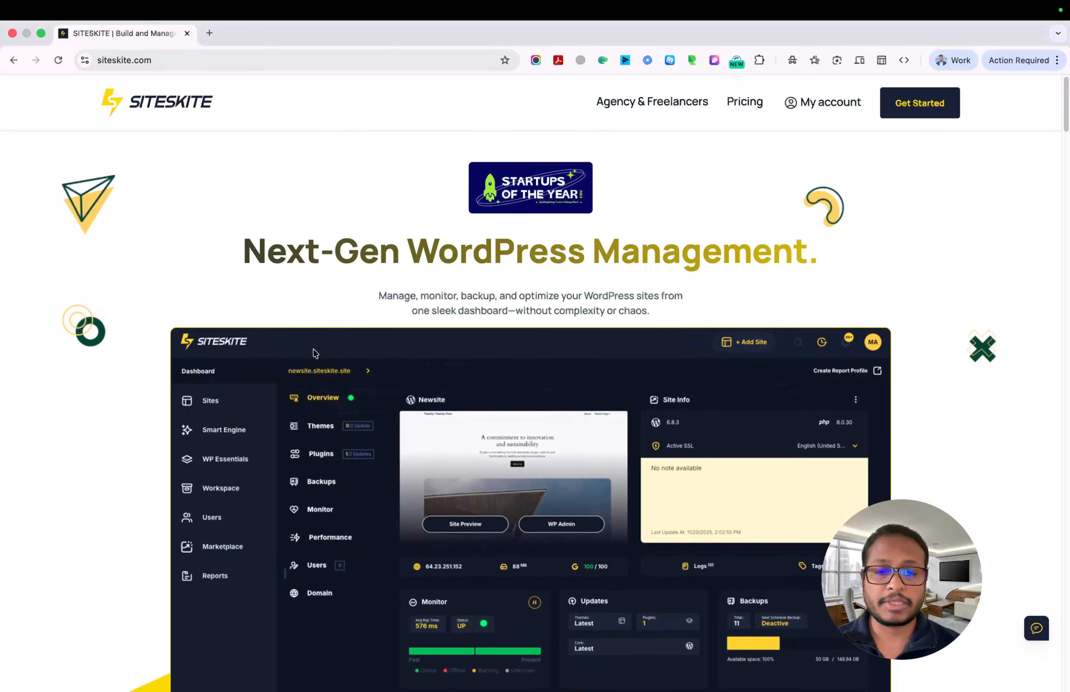
pyautogui.scroll(-4, 316, 354)
pyautogui.scroll(-10, 315, 353)
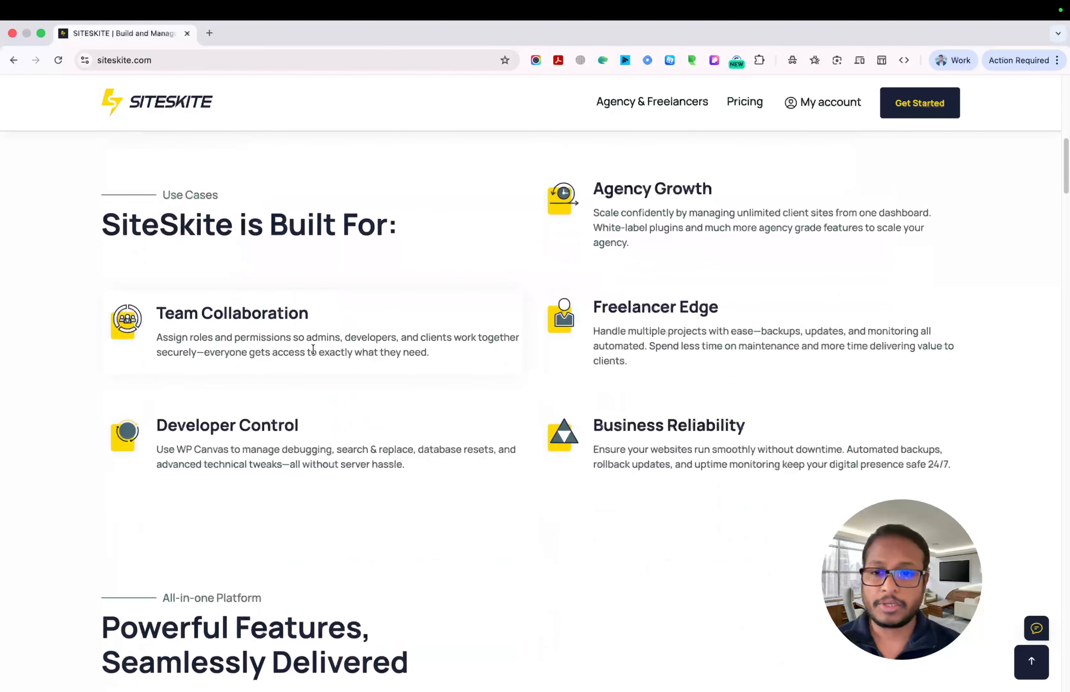
# Launch a new WordPress site by opening wp.show in a new browser tab
pyautogui.click(209, 33)
pyautogui.write('wp')
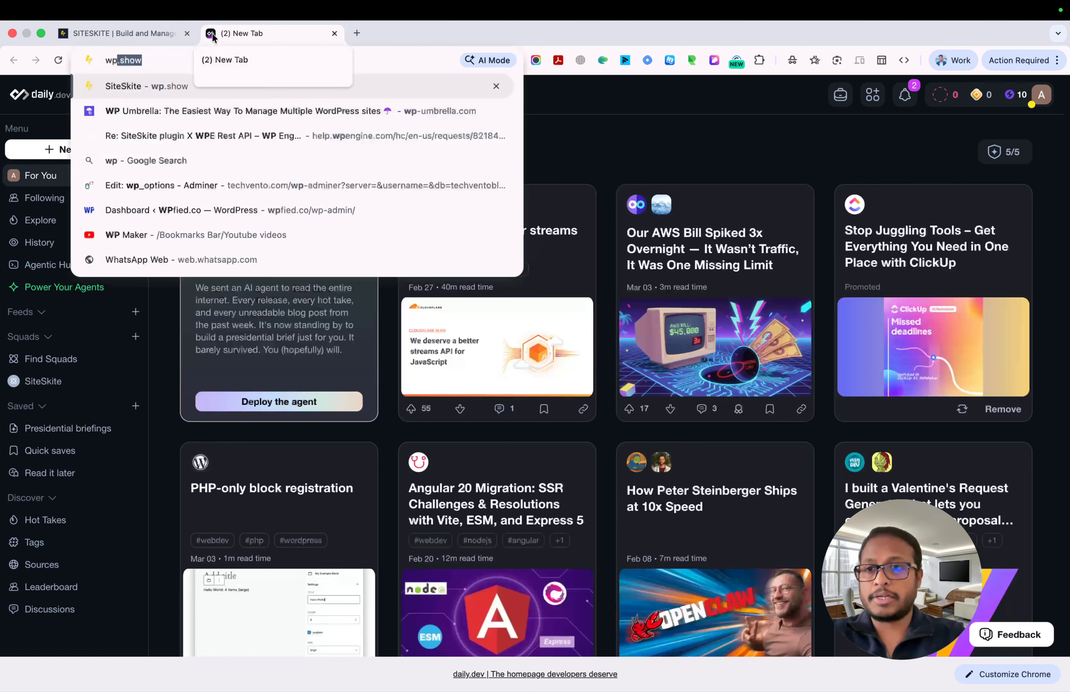
pyautogui.press('Return')
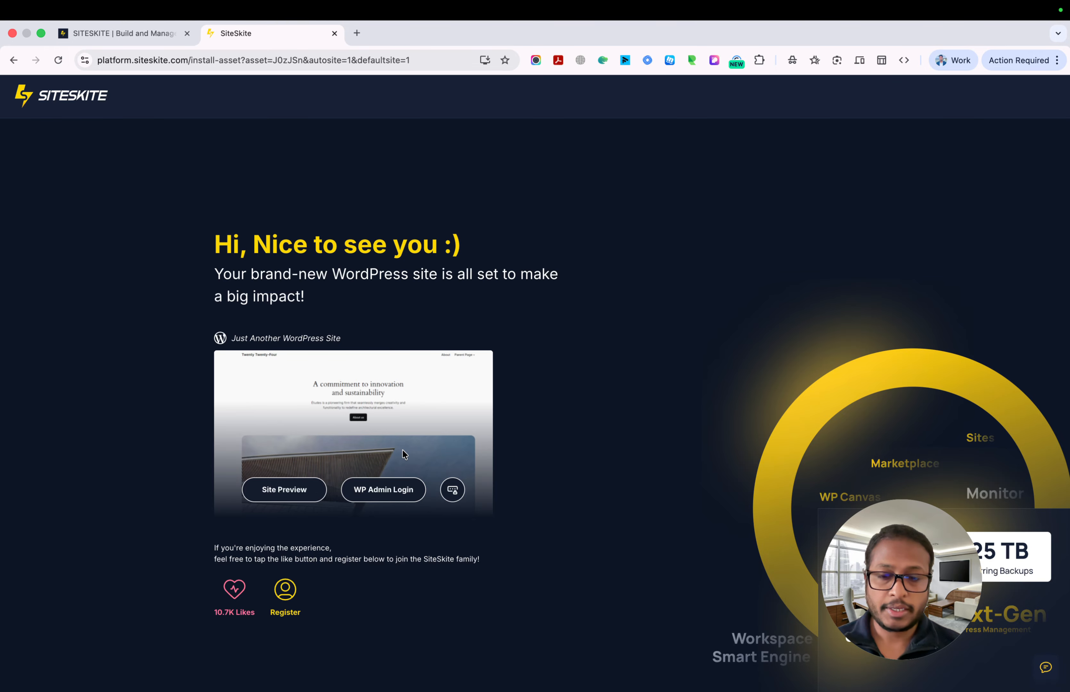
# Preview the new WordPress site's front page from top to bottom, then close the preview
pyautogui.click(267, 493)
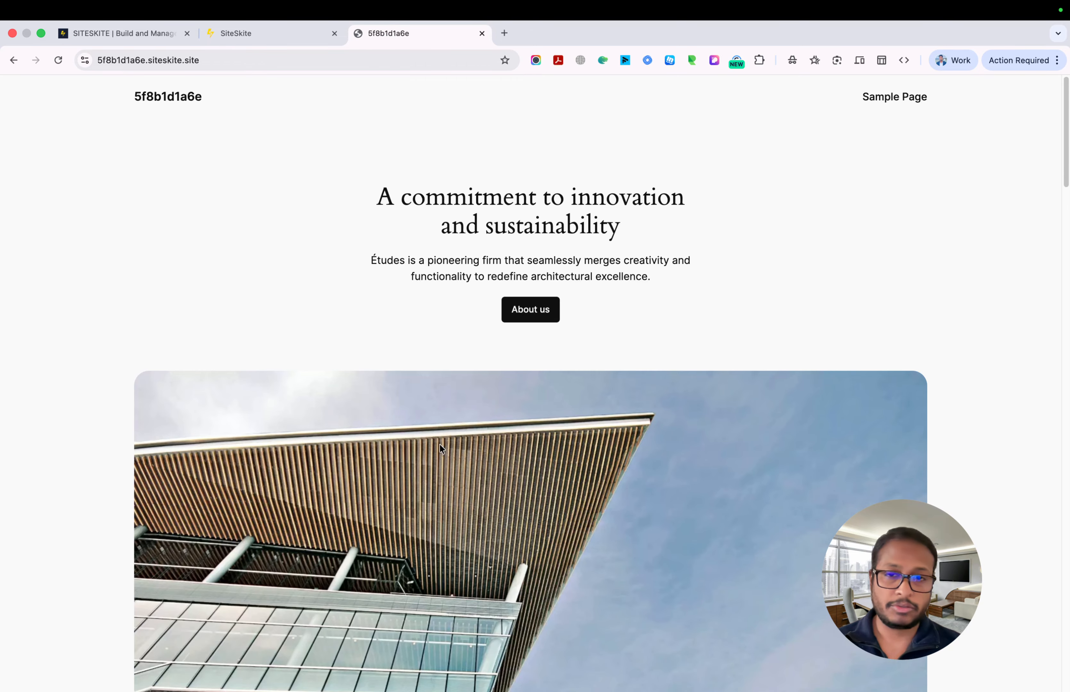
pyautogui.scroll(-15, 439, 443)
pyautogui.scroll(20, 438, 442)
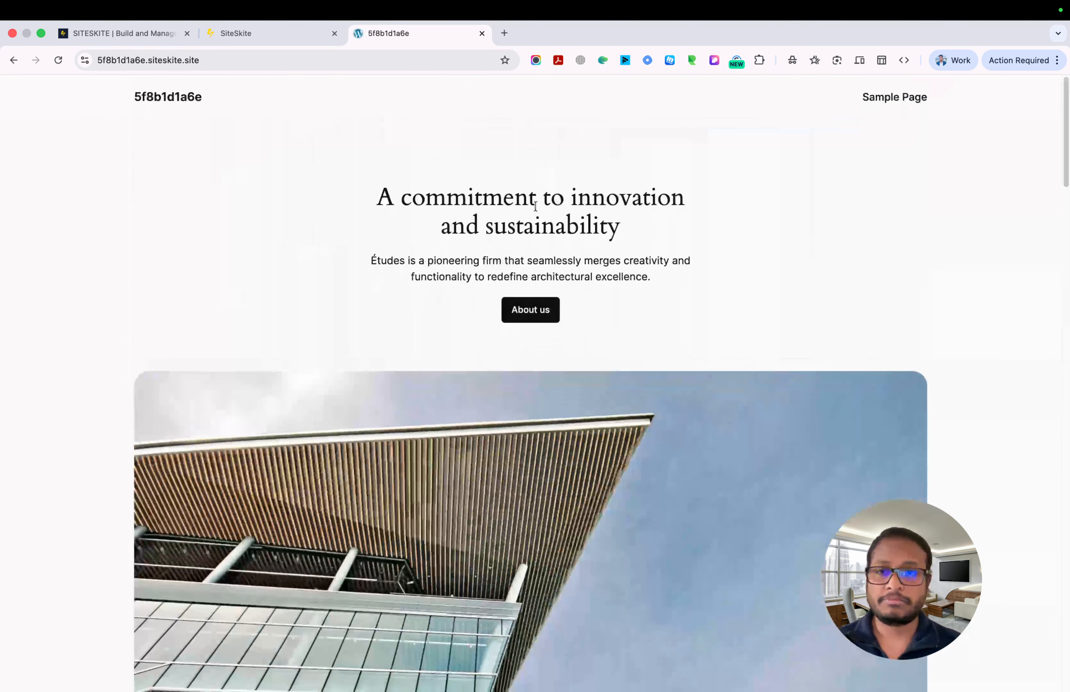
pyautogui.click(482, 33)
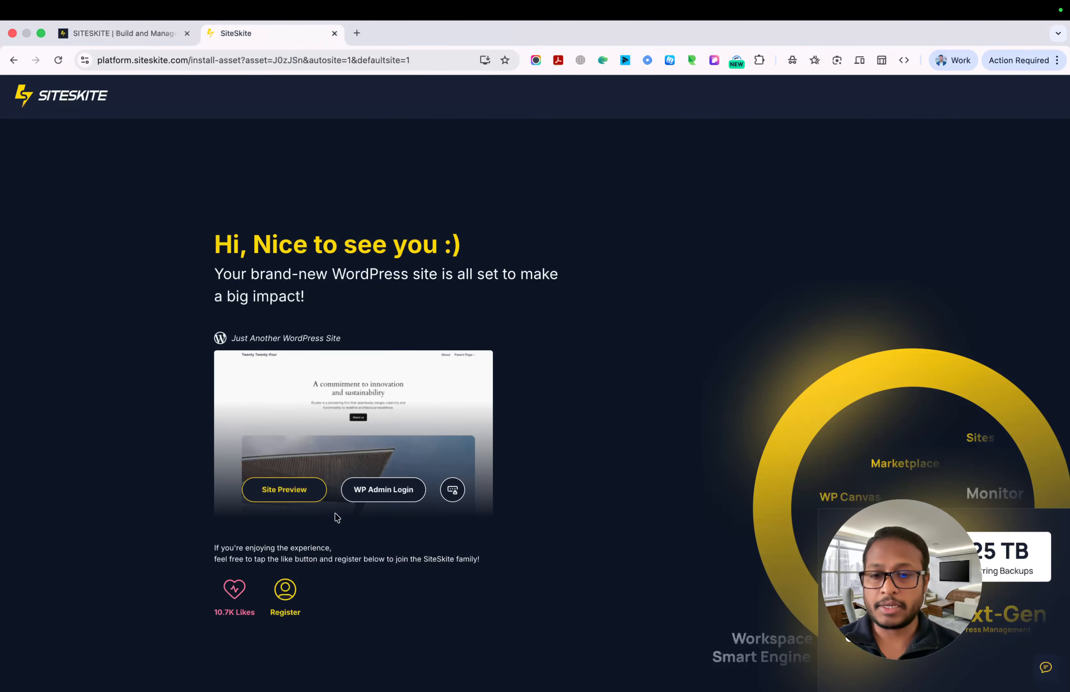
# Log in to the new site's WP Admin and close the SiteSkite launch page
pyautogui.click(382, 488)
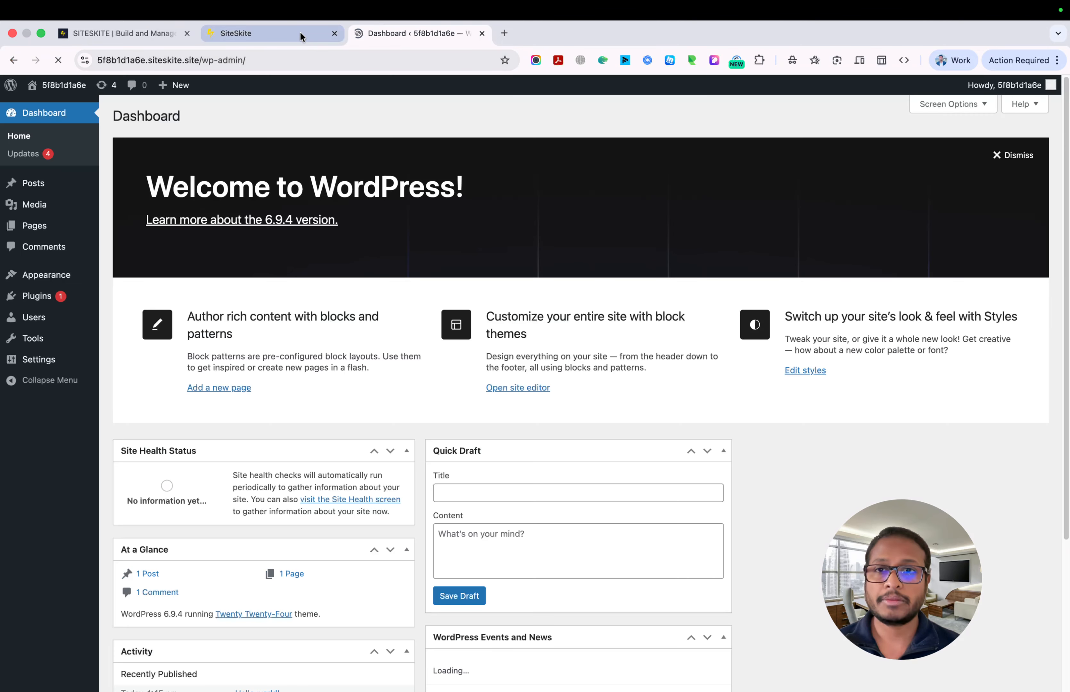
pyautogui.click(300, 32)
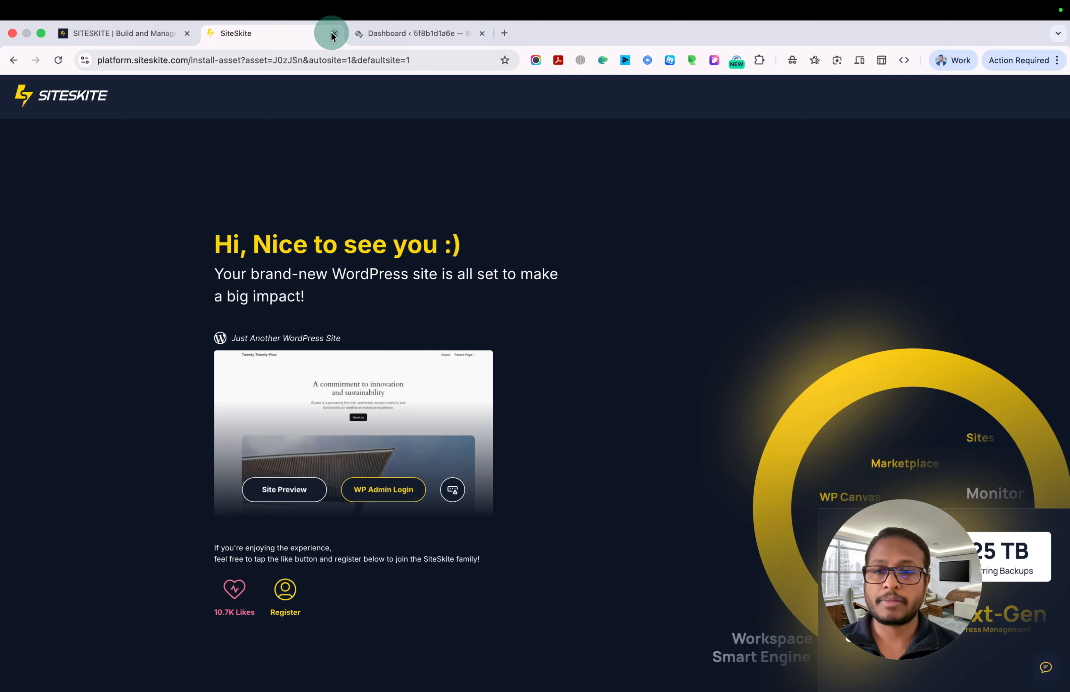
pyautogui.click(333, 34)
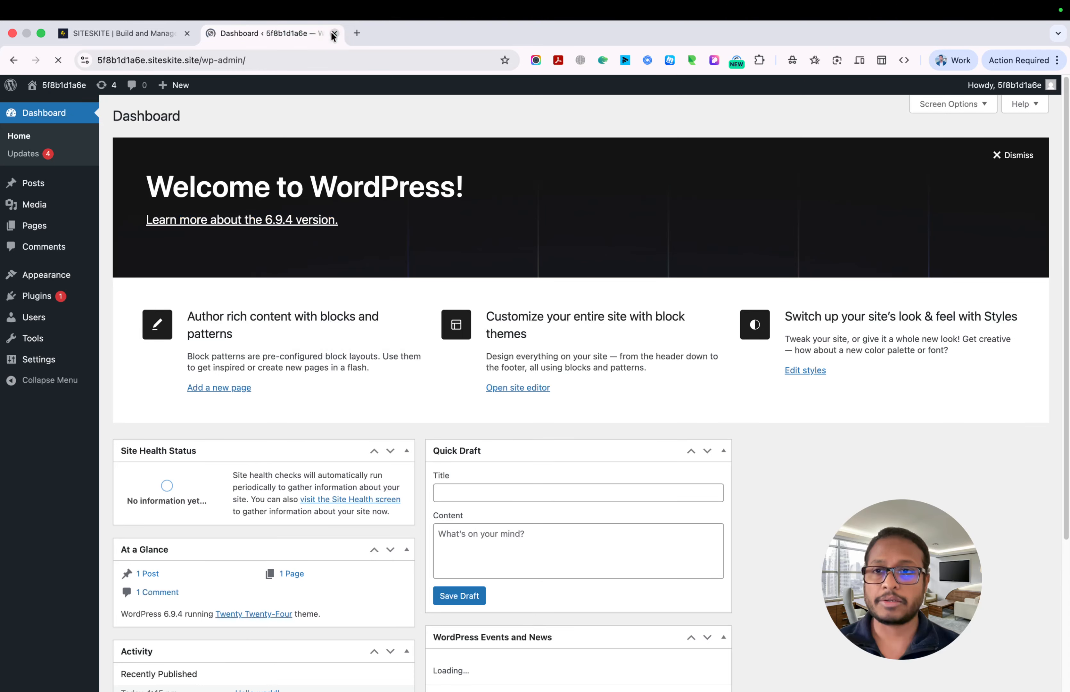
# Copy the new site's base URL from the address, leaving out the /wp-admin/ part
pyautogui.click(118, 61)
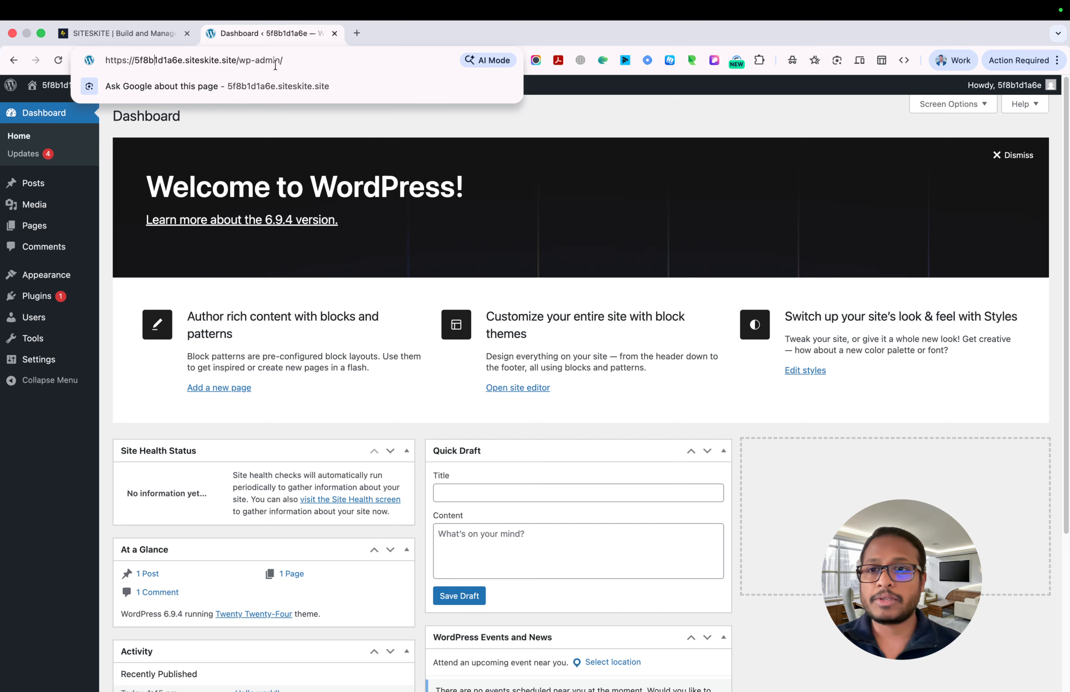
pyautogui.moveTo(235, 59); pyautogui.dragTo(104, 51)
pyautogui.press('super+c')
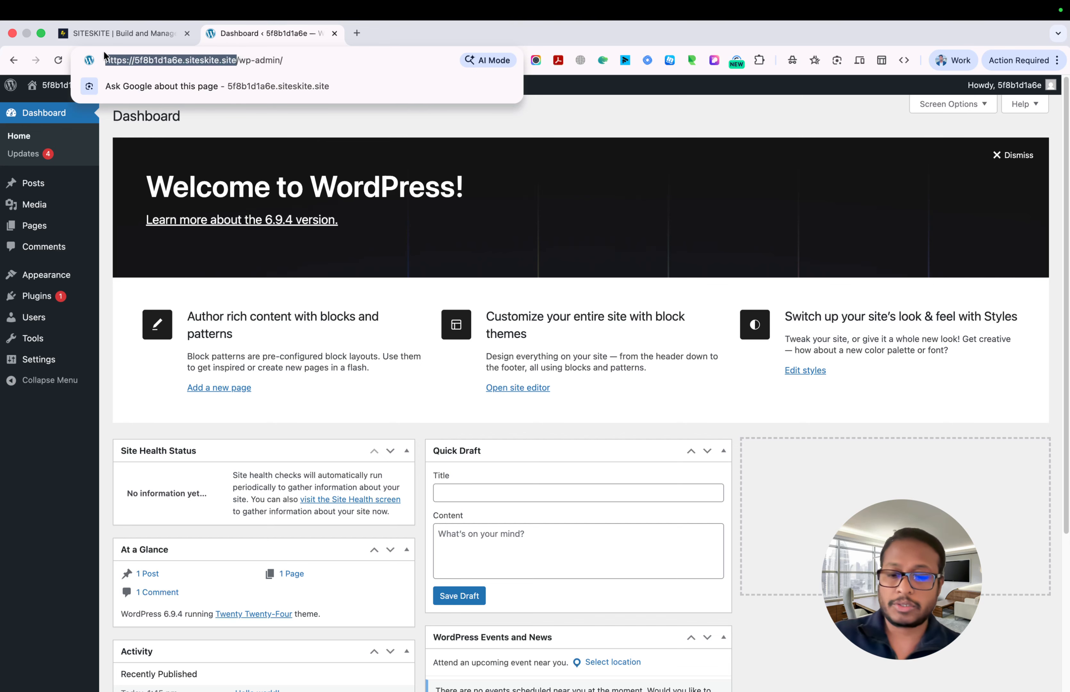
# Open the SiteSkite account dashboard from the homepage and look through the linked sites
pyautogui.click(150, 29)
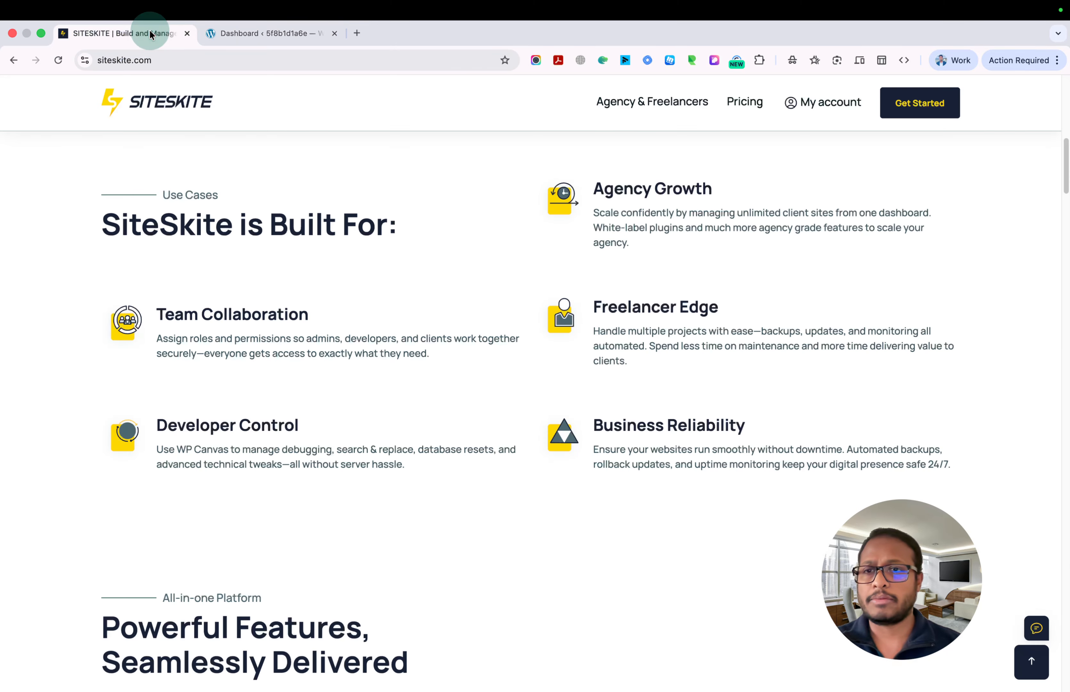
pyautogui.click(812, 104)
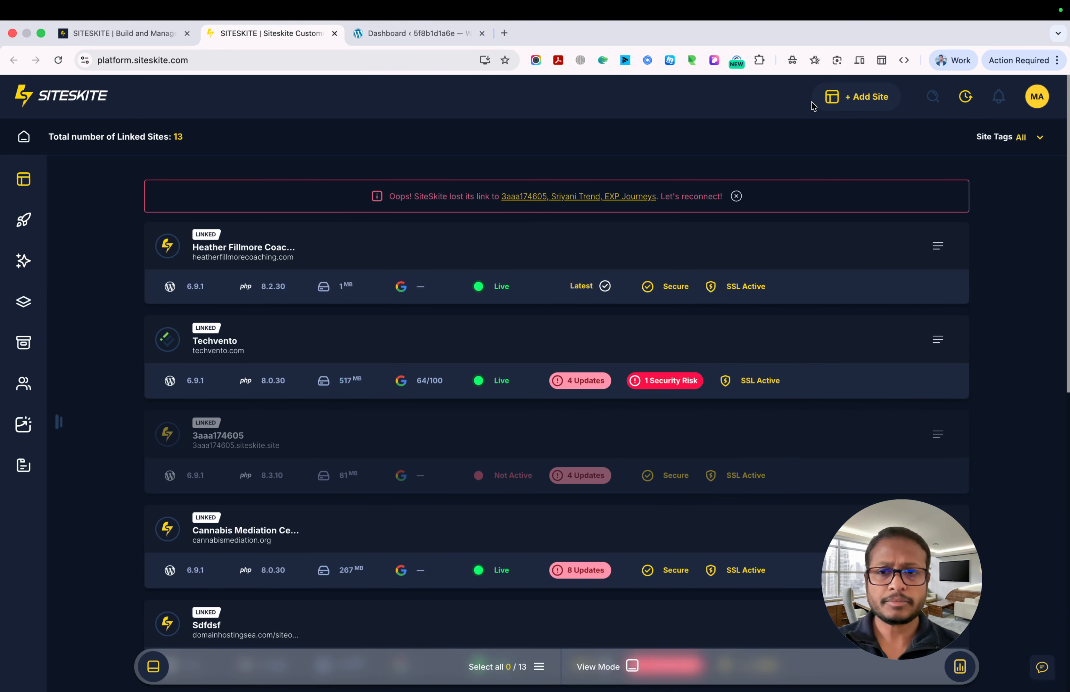
pyautogui.scroll(-12, 576, 434)
pyautogui.scroll(3, 575, 439)
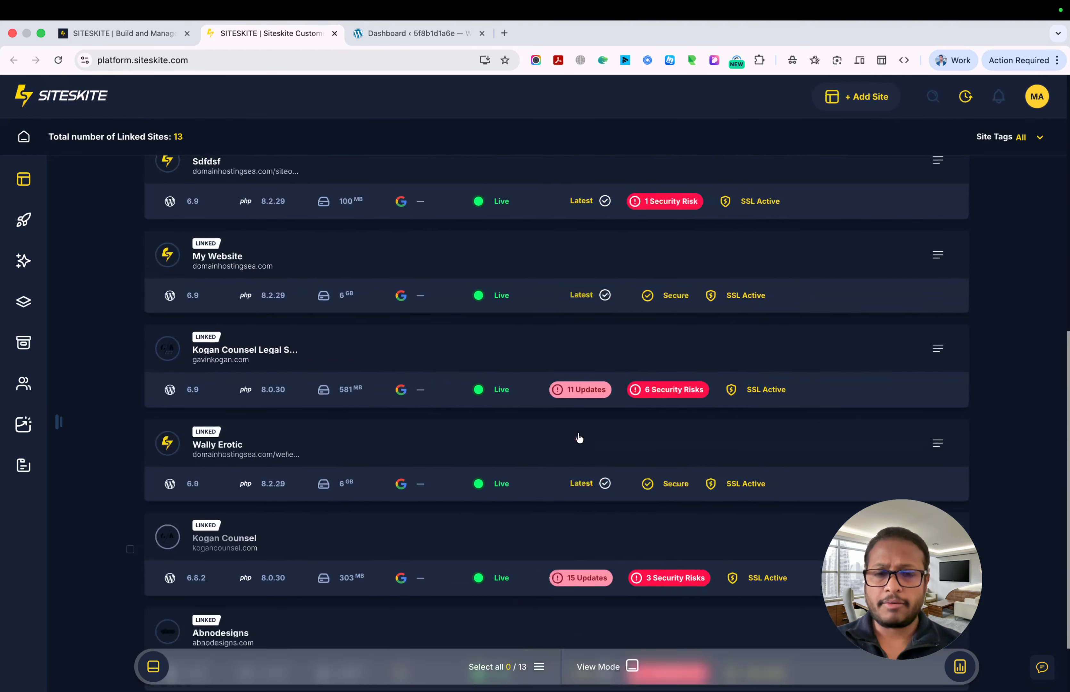
pyautogui.scroll(10, 579, 438)
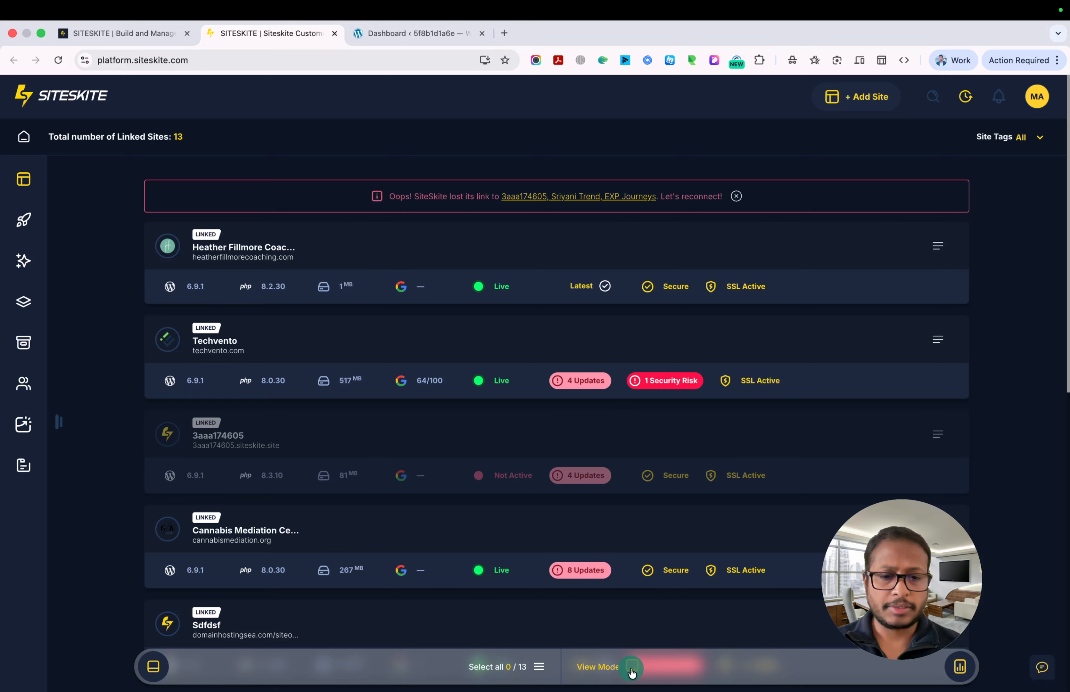
# View the linked sites as cards and return to the list view
pyautogui.click(632, 666)
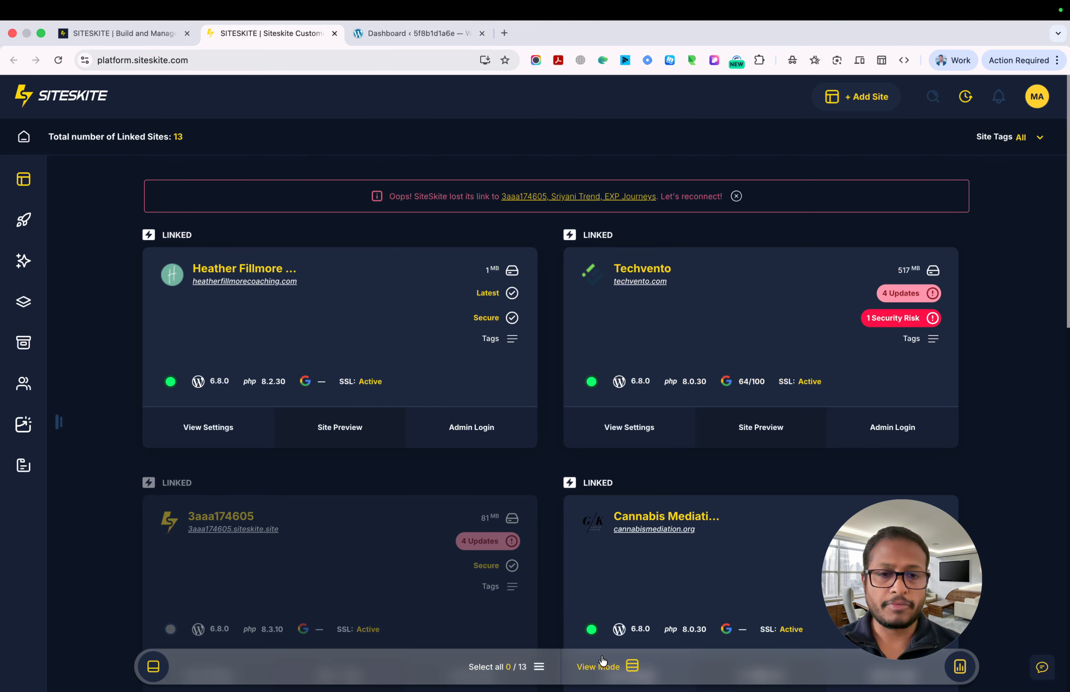
pyautogui.scroll(-15, 567, 476)
pyautogui.scroll(15, 567, 477)
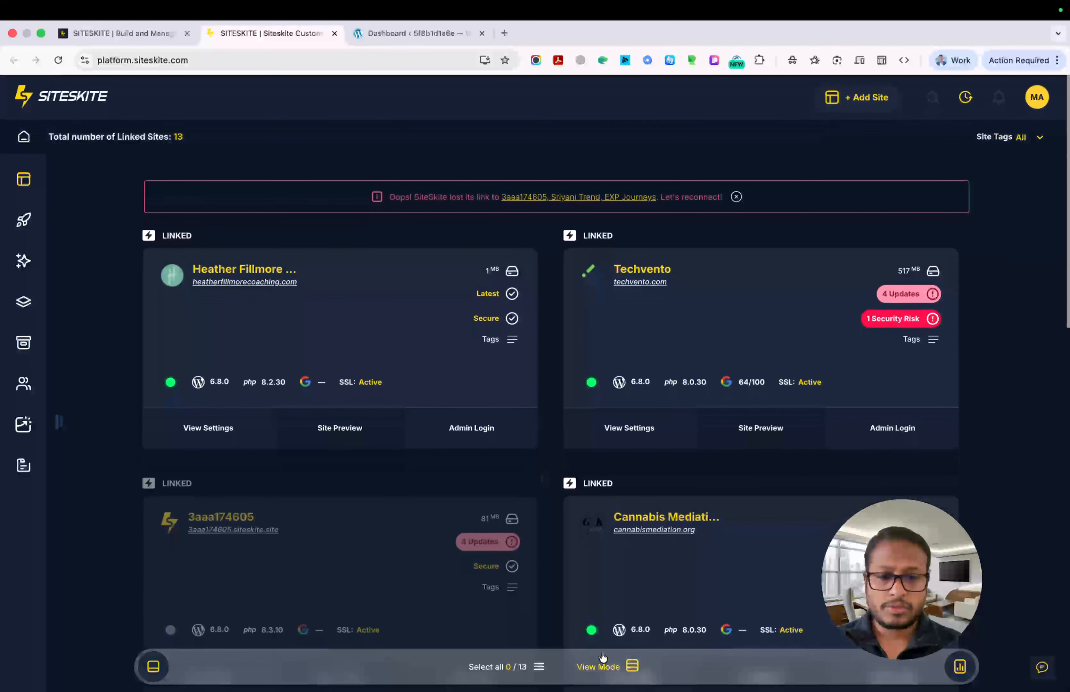
pyautogui.click(632, 667)
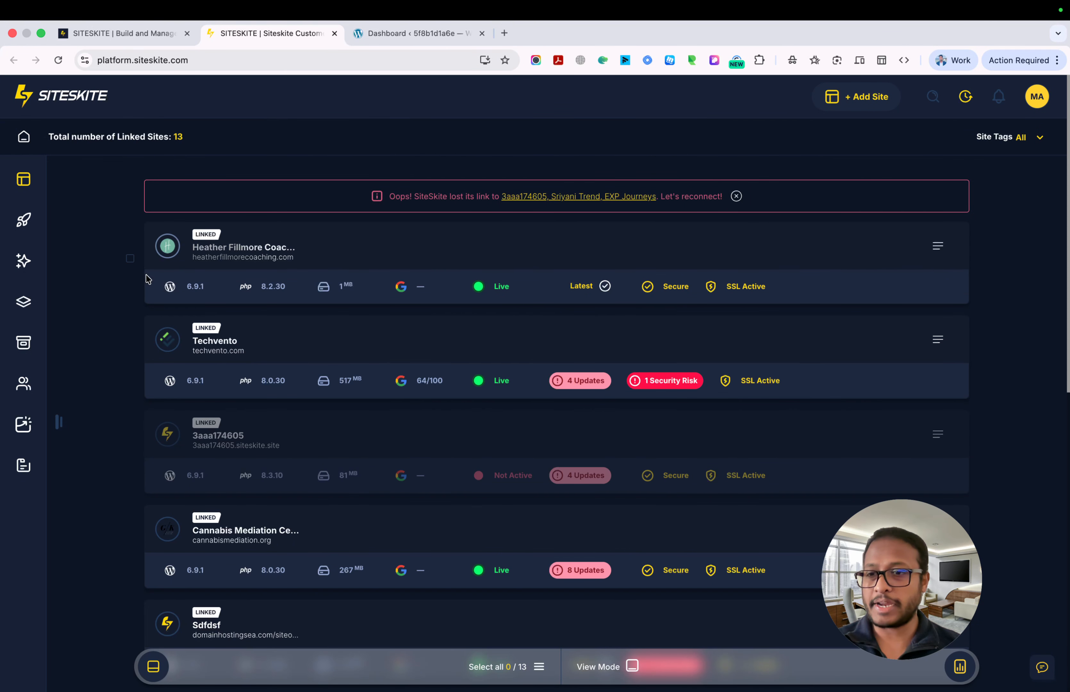
# View the overview of the linked Techvento site and return to the linked sites list
pyautogui.click(59, 423)
pyautogui.click(160, 424)
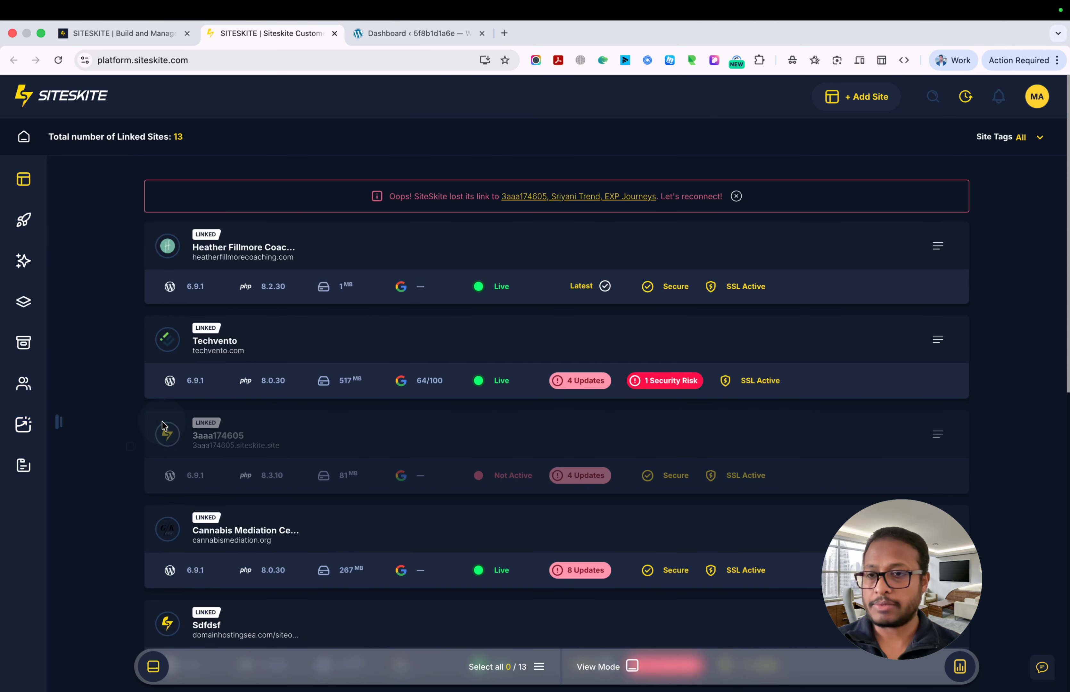
pyautogui.click(210, 347)
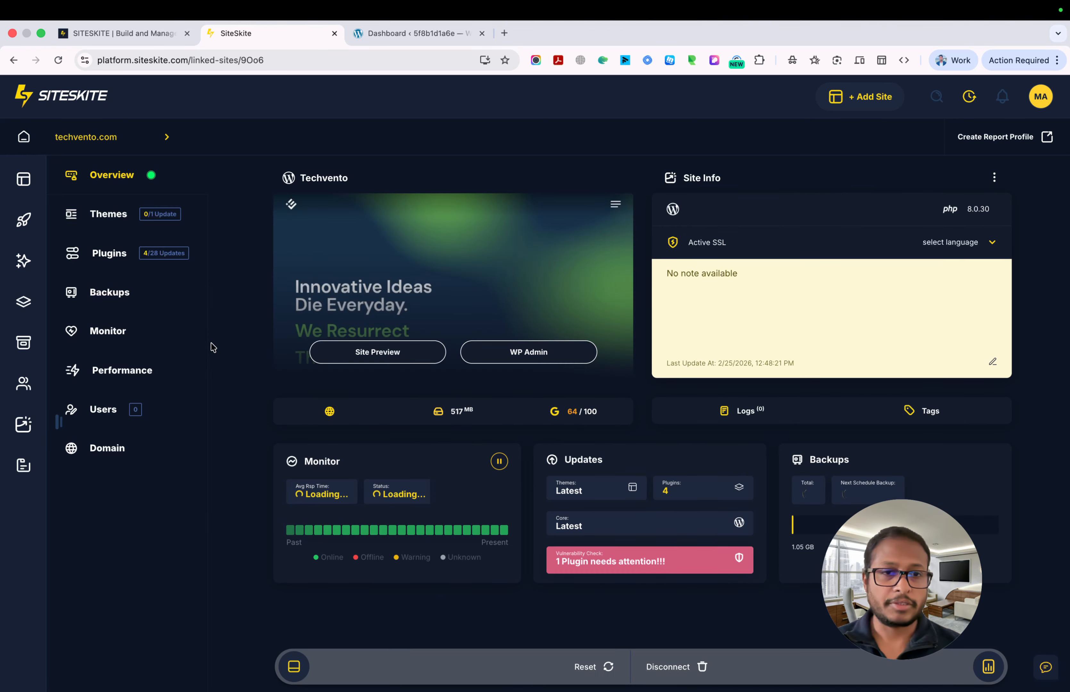
pyautogui.click(25, 138)
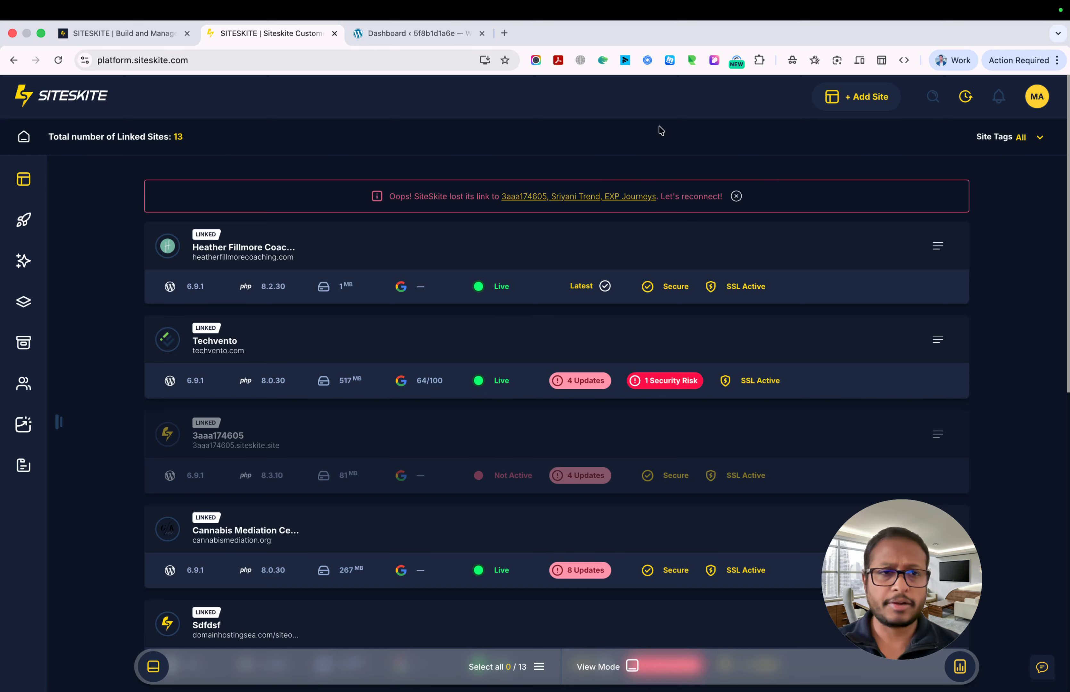
pyautogui.click(857, 96)
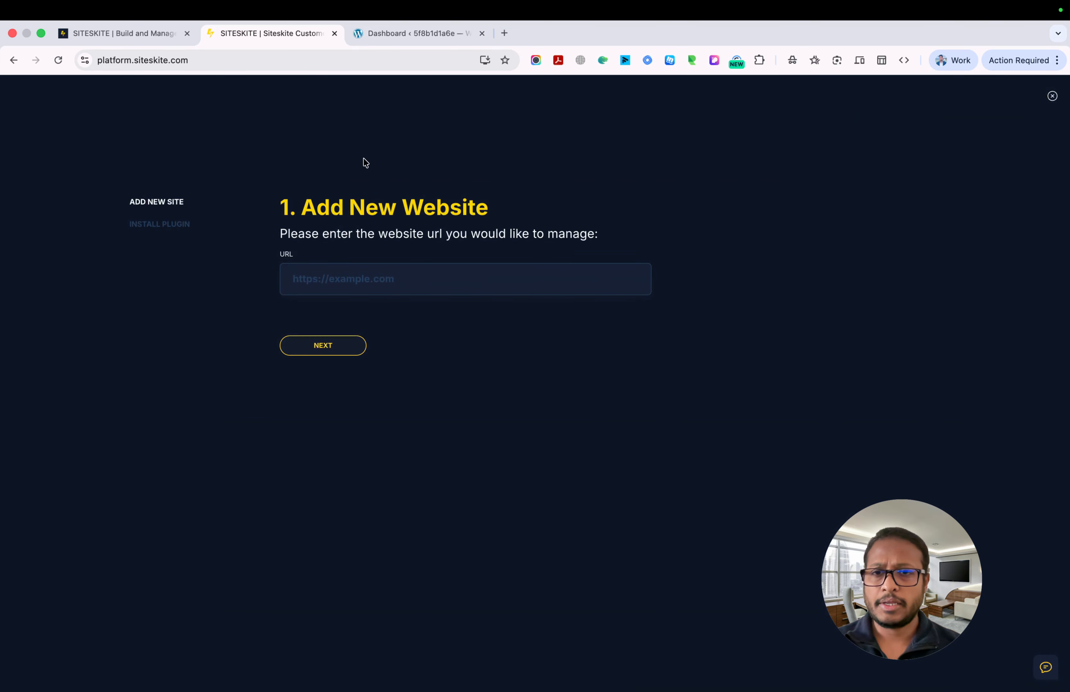
pyautogui.click(395, 33)
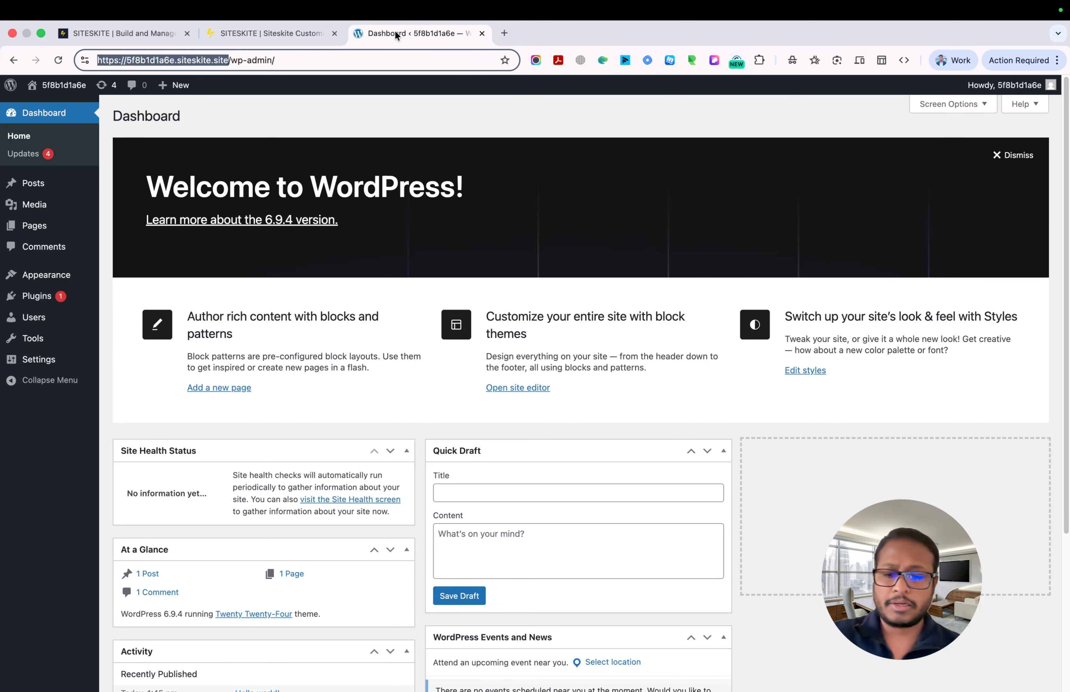
pyautogui.click(265, 36)
pyautogui.click(323, 281)
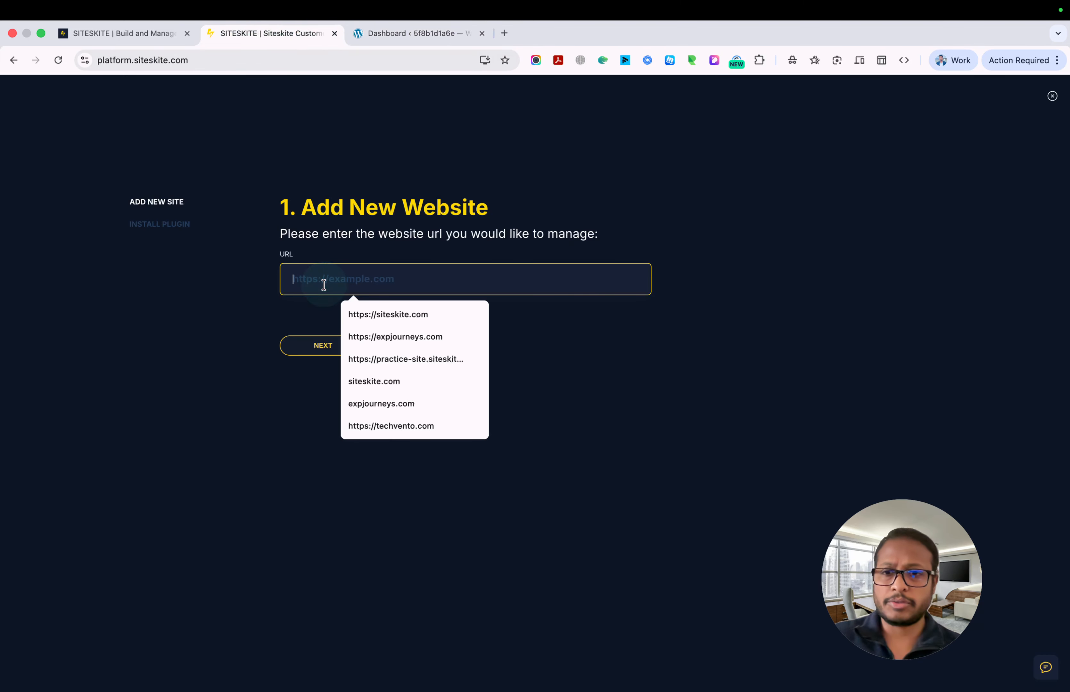
pyautogui.press('super+v')
pyautogui.click(243, 331)
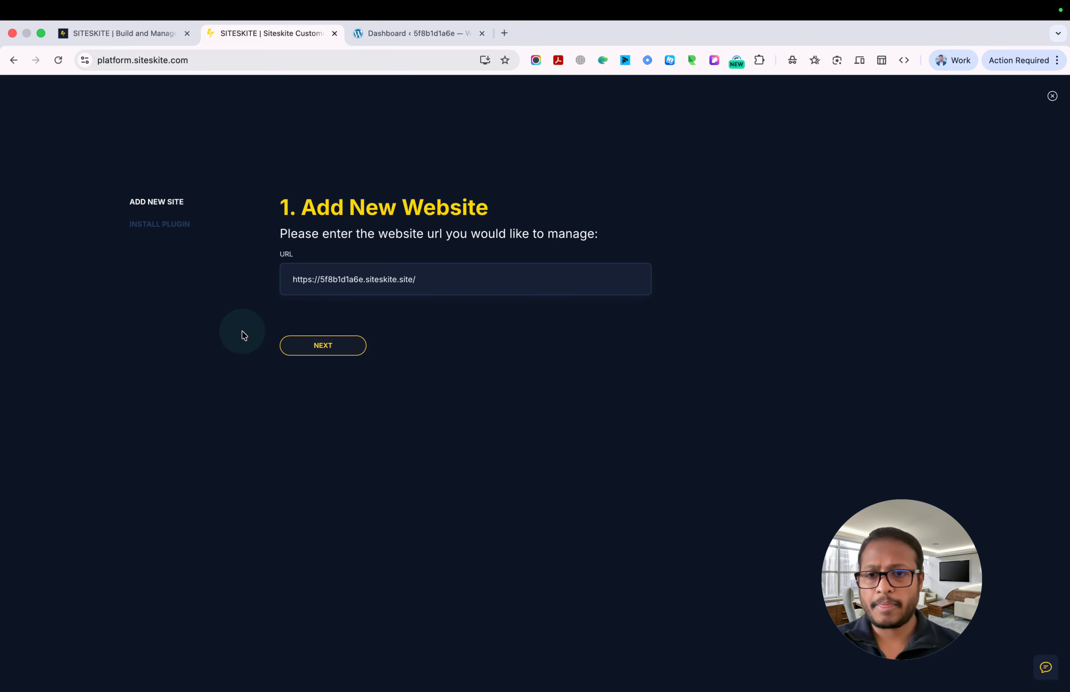
pyautogui.click(337, 349)
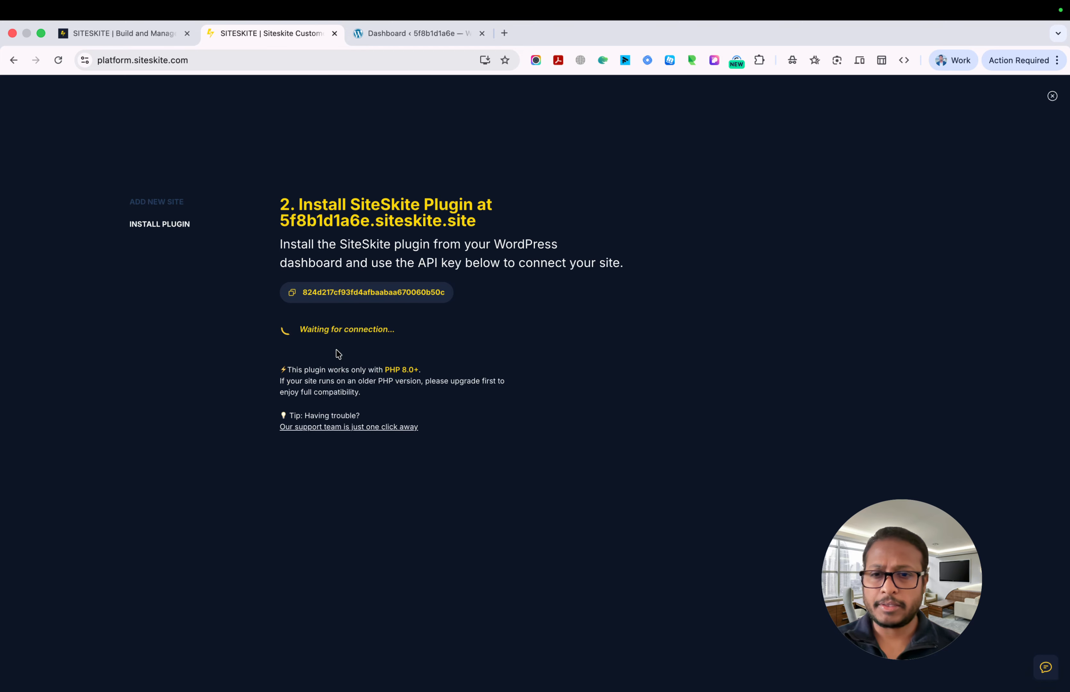
# Copy the connection API key, advance the plugin installation guide to step 3, and return to the new site's WordPress dashboard
pyautogui.click(408, 295)
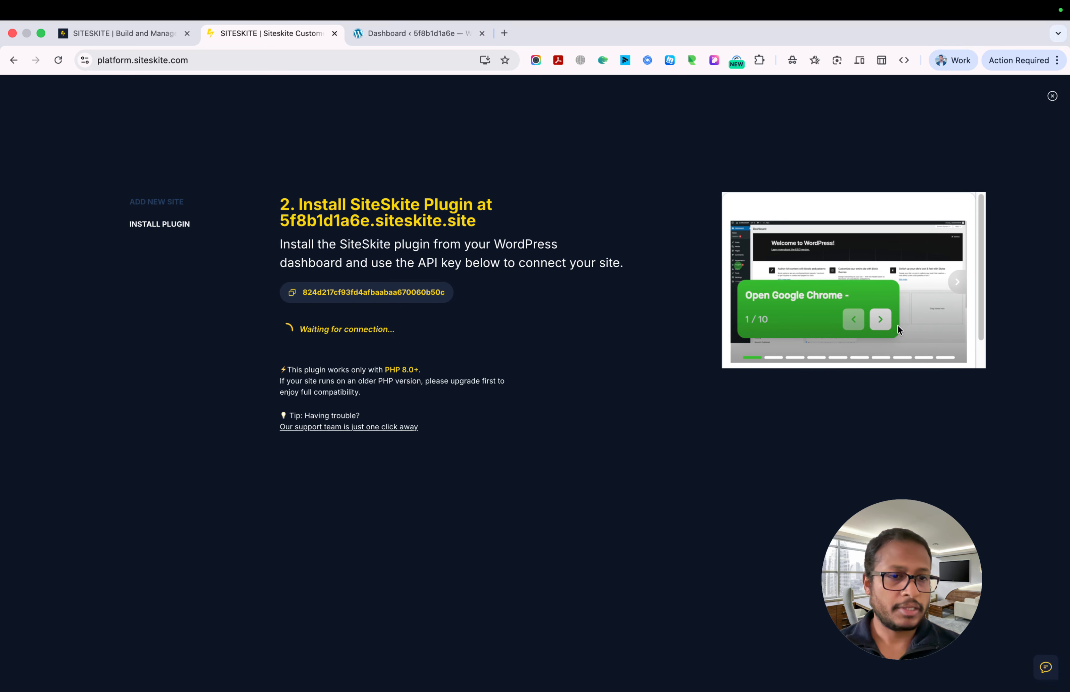
pyautogui.click(880, 319)
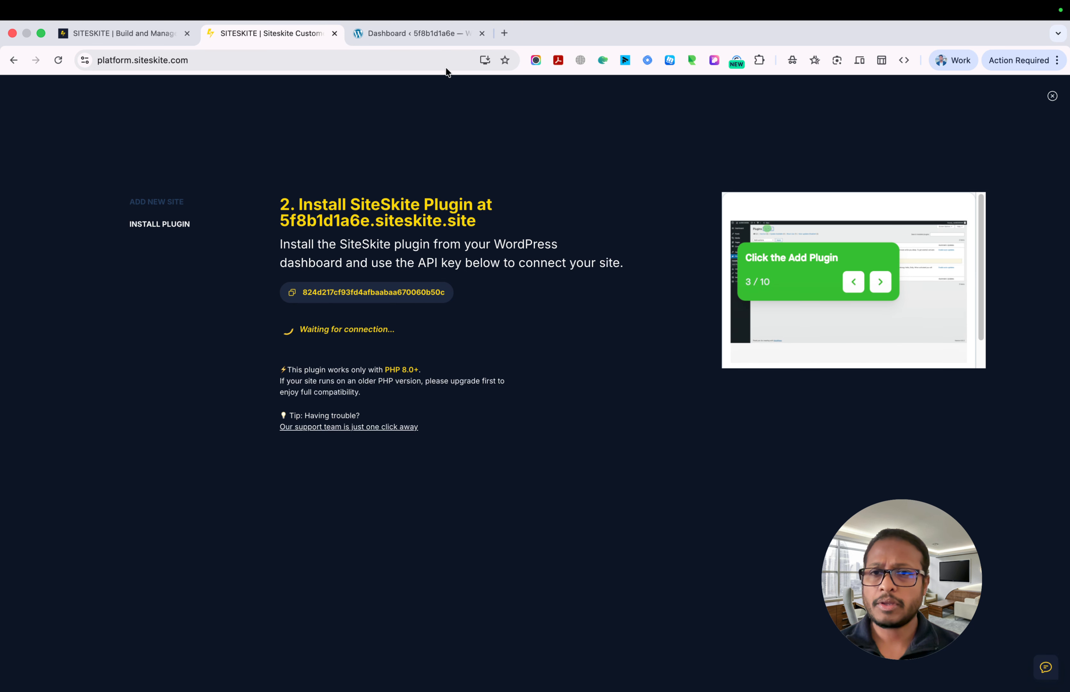
pyautogui.click(398, 33)
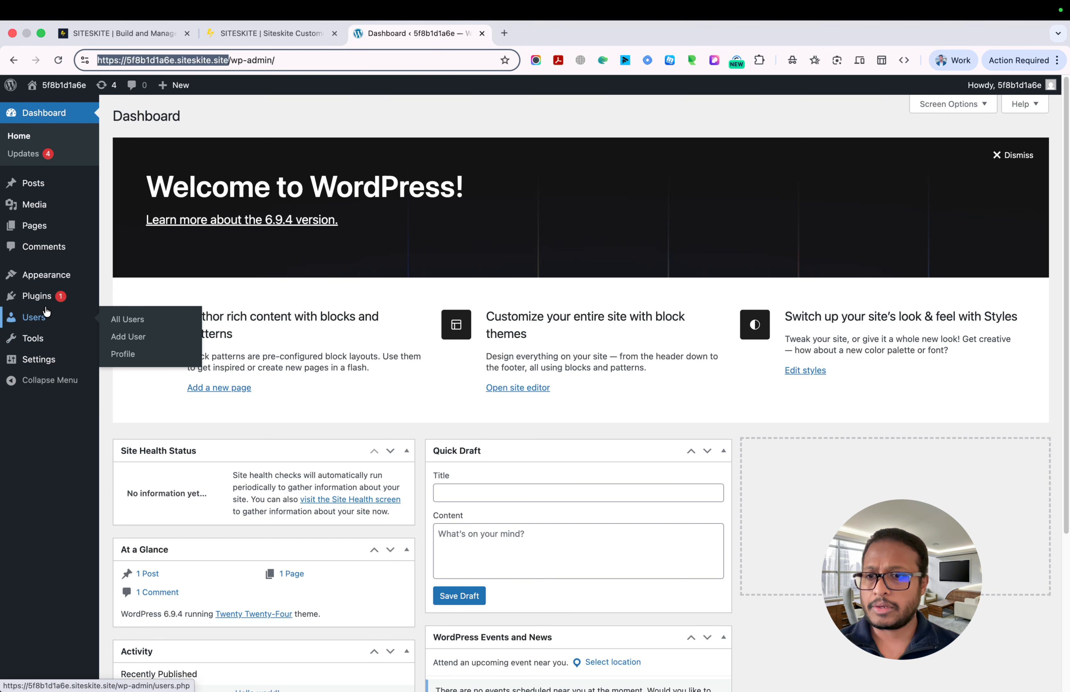
# Search the WordPress plugin directory for "siteskite", then install and activate the SiteSkite plugin
pyautogui.moveTo(46, 309)
pyautogui.click(120, 315)
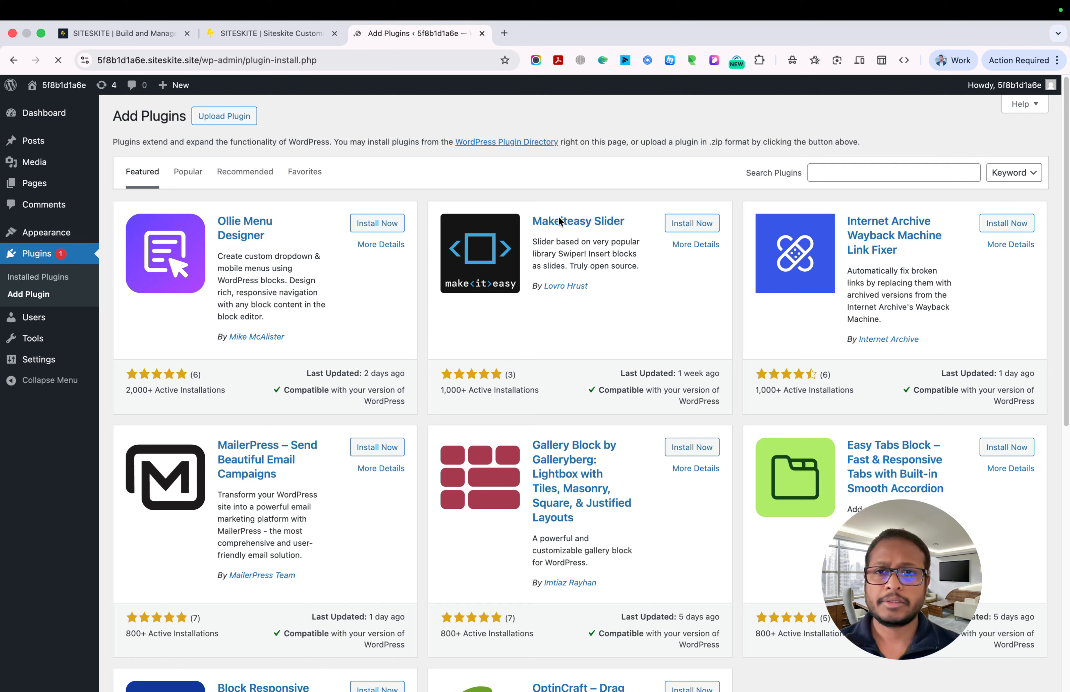
pyautogui.click(861, 171)
pyautogui.write('siteskite')
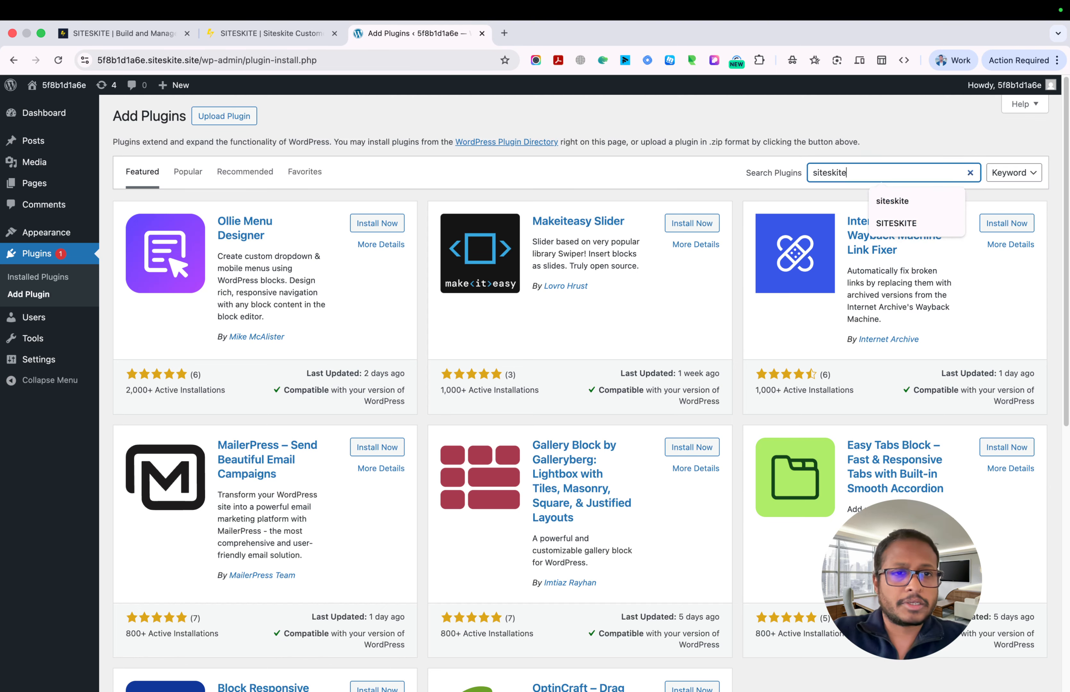
pyautogui.press('Return')
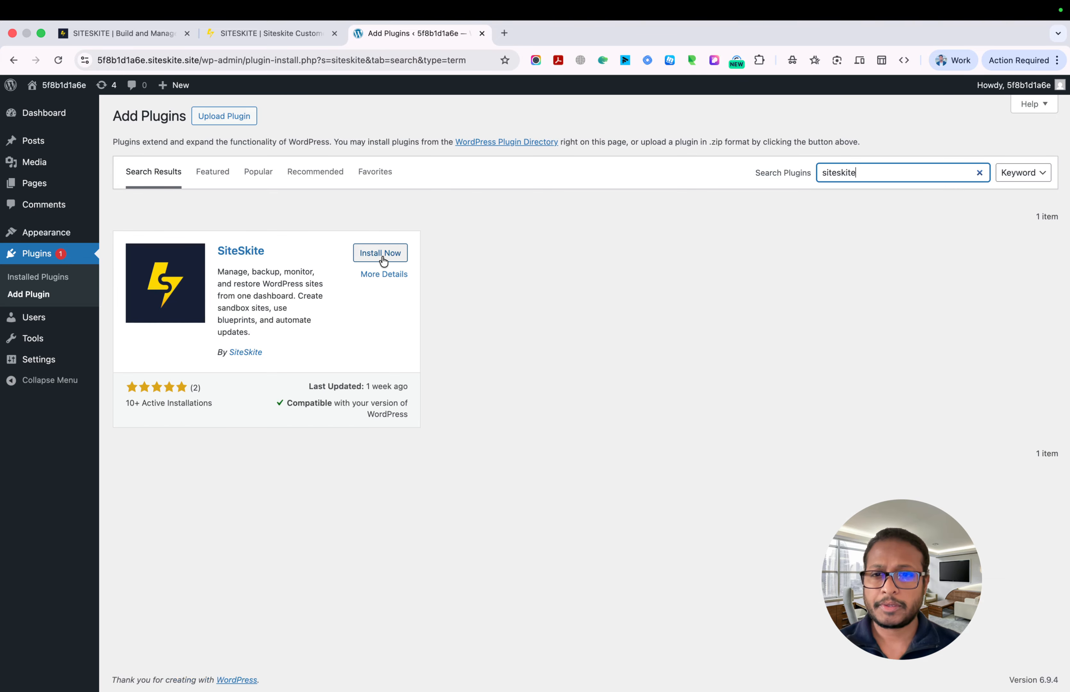
pyautogui.click(381, 254)
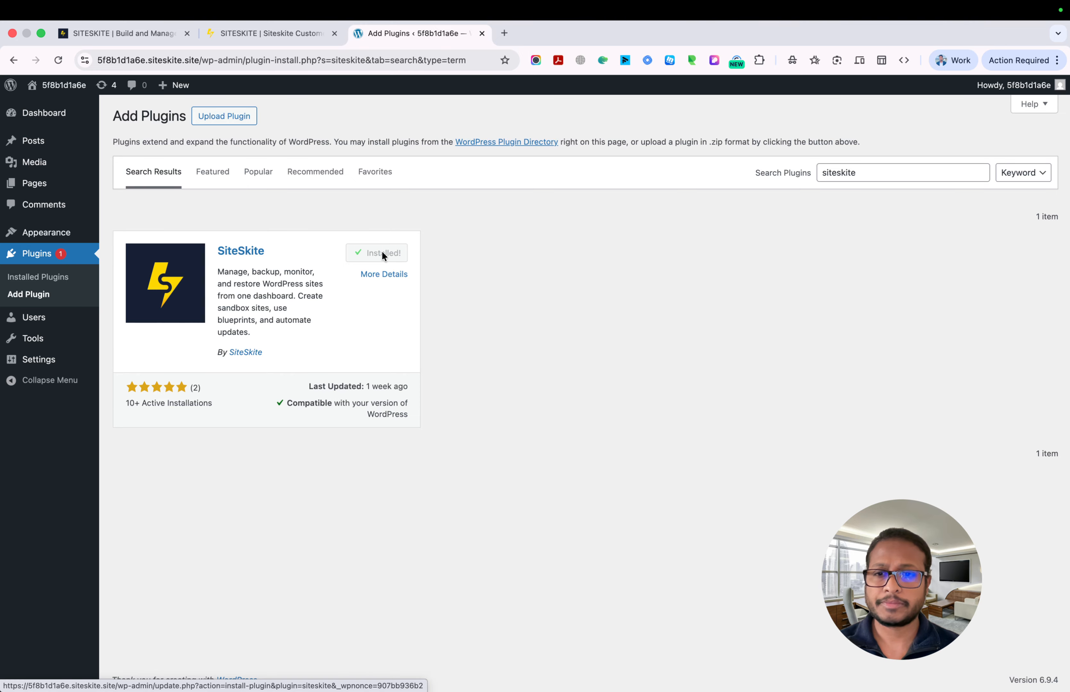
pyautogui.click(382, 257)
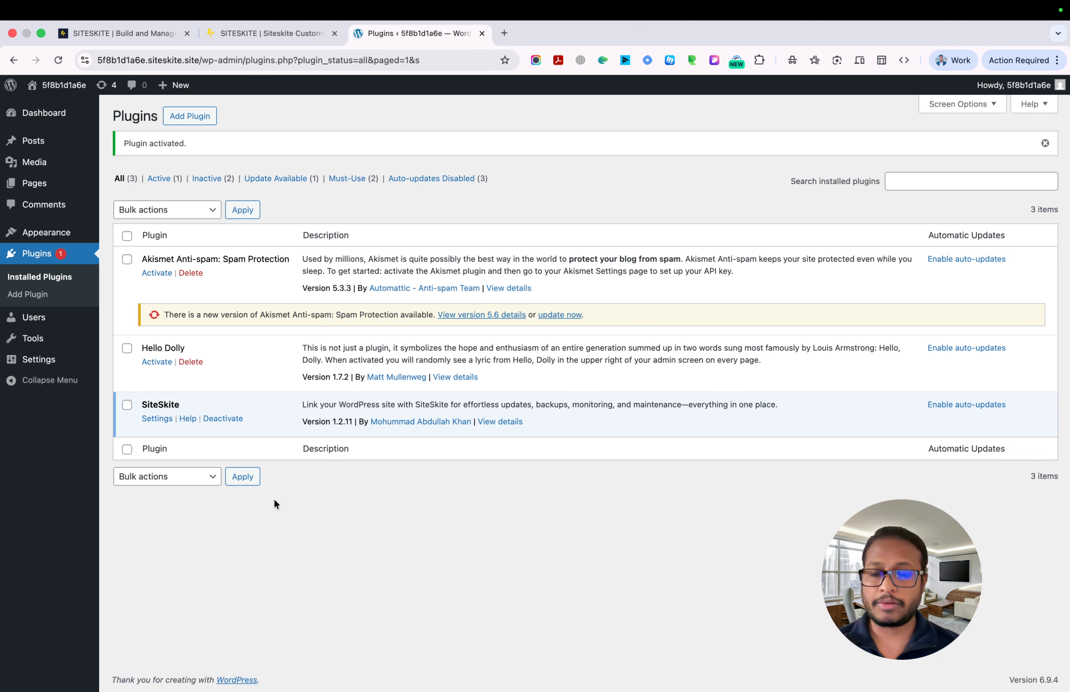
# Copy the connection API key from the SiteSkite portal and save it in the SiteSkite plugin's settings on the WordPress site
pyautogui.click(155, 420)
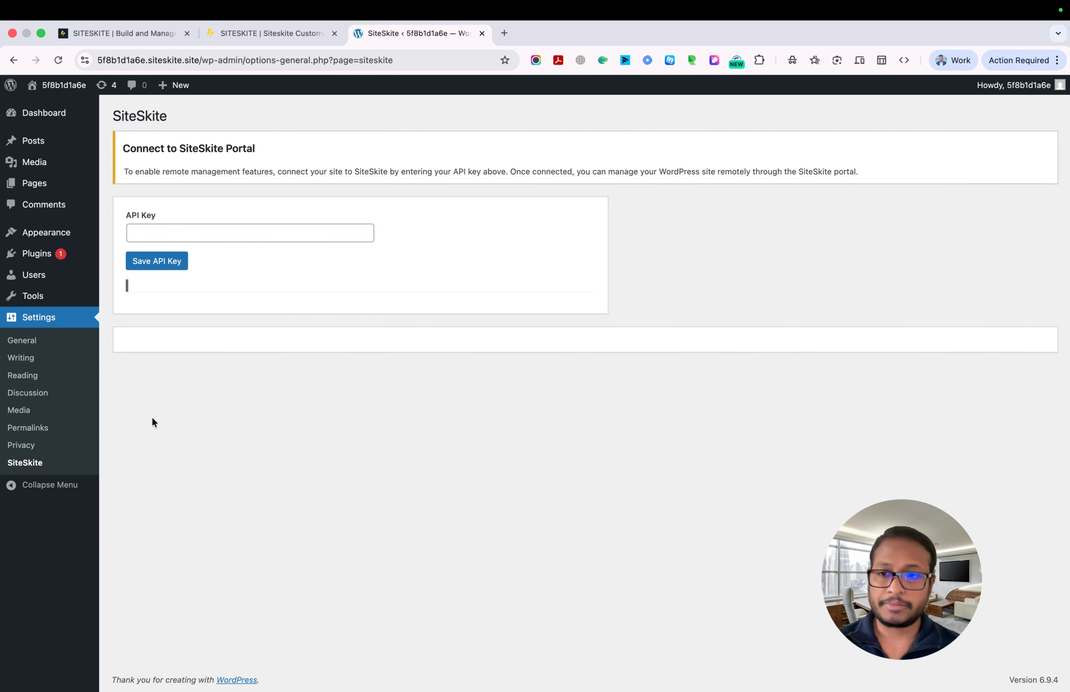
pyautogui.click(258, 32)
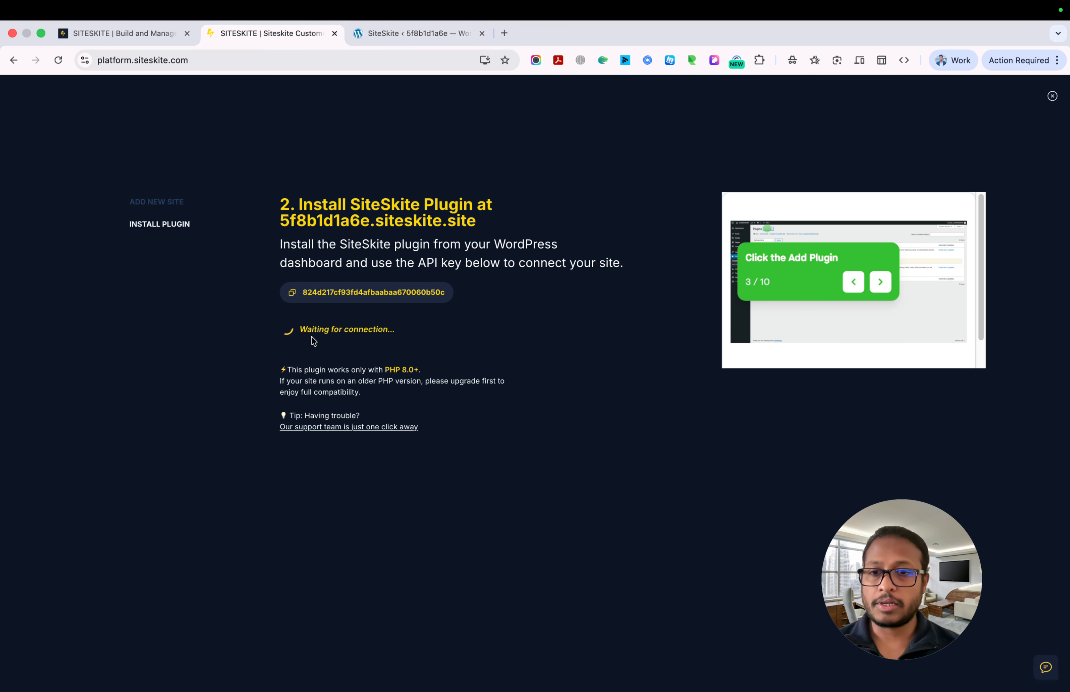
pyautogui.click(380, 296)
pyautogui.click(397, 33)
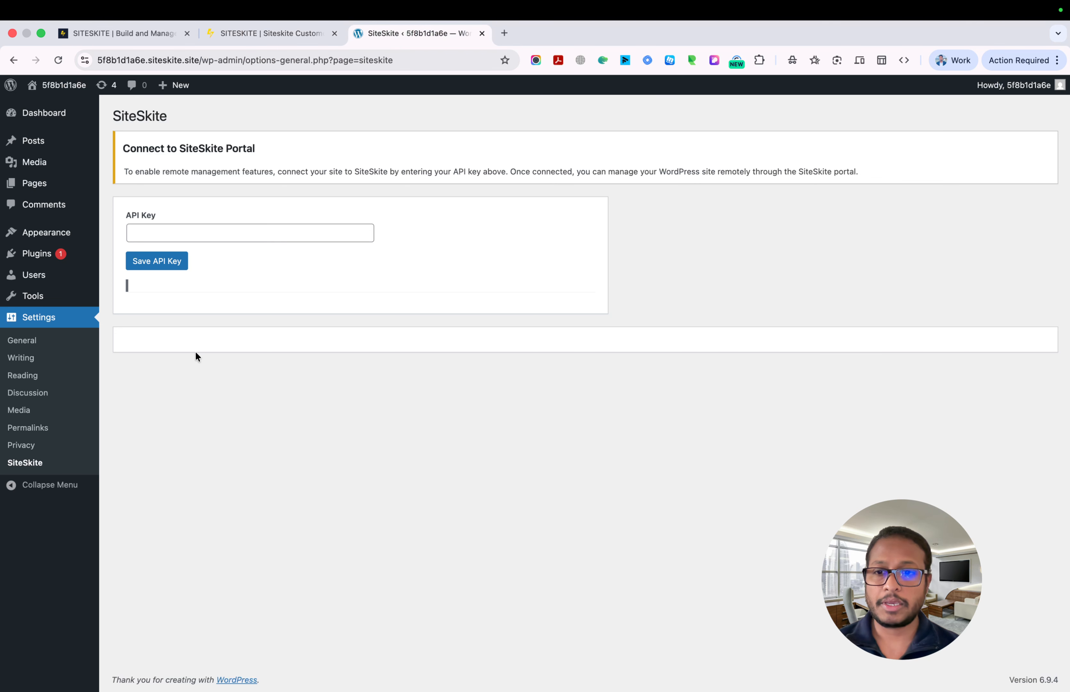
pyautogui.click(198, 237)
pyautogui.press('super+v')
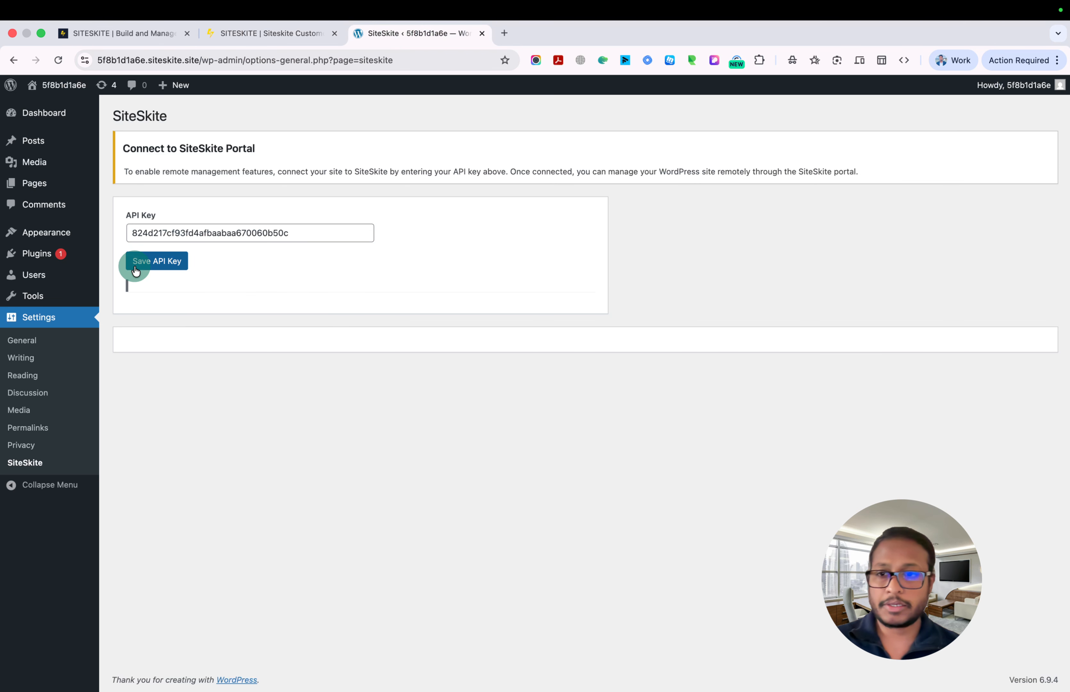
pyautogui.click(134, 265)
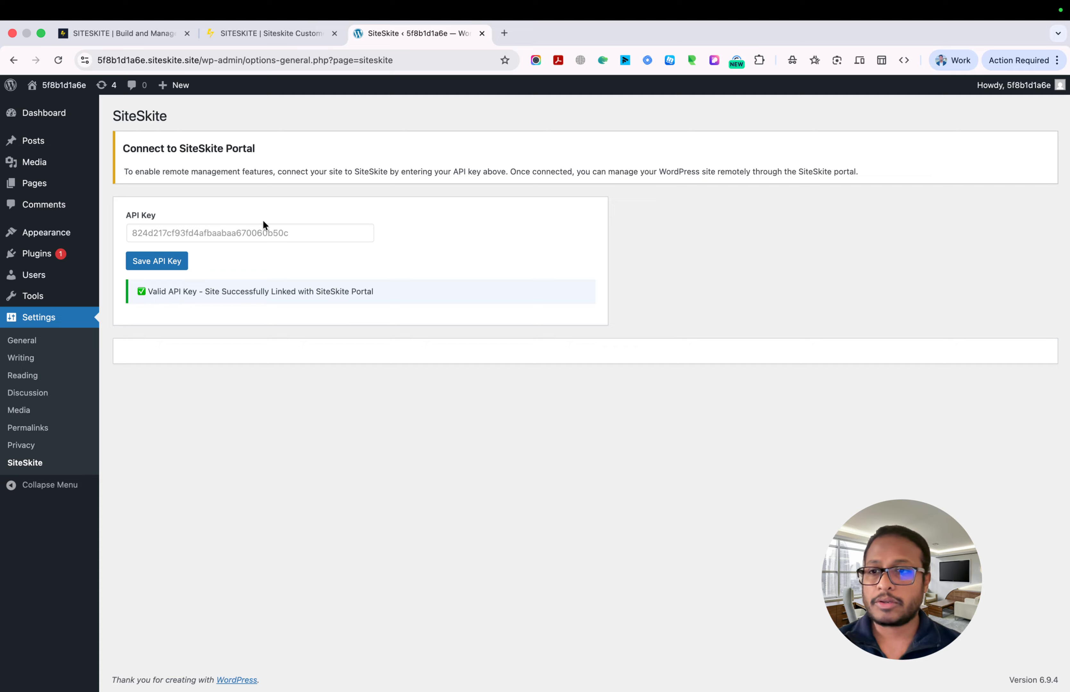
# Open the newly linked site's dashboard in the SiteSkite portal and view its themes and plugins
pyautogui.click(247, 32)
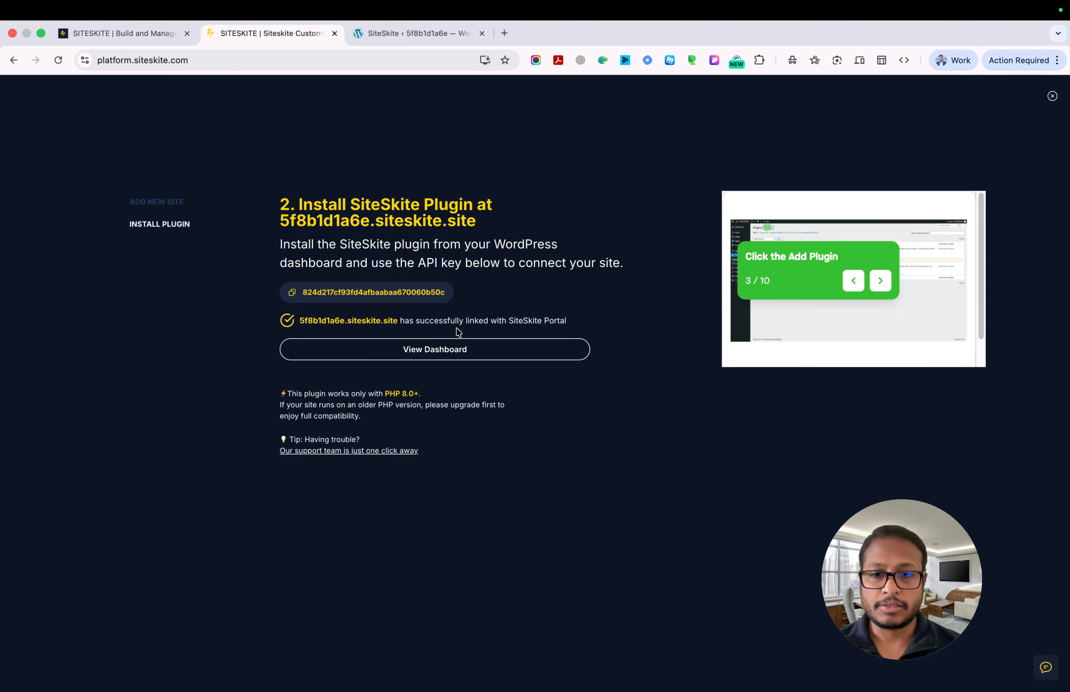
pyautogui.click(411, 353)
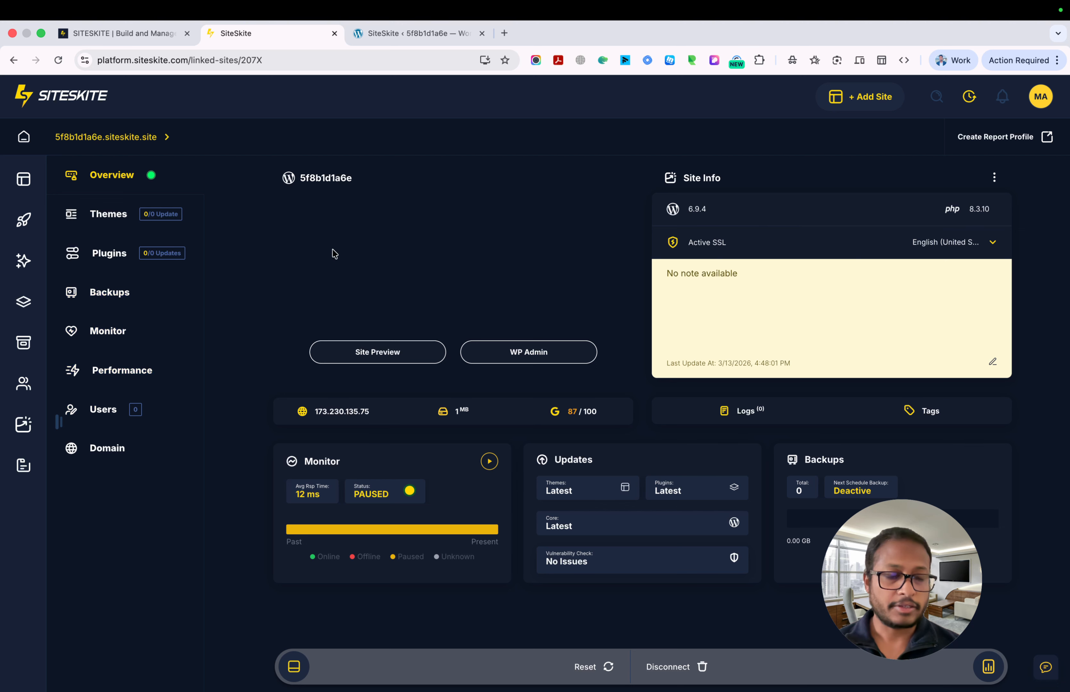
pyautogui.click(108, 213)
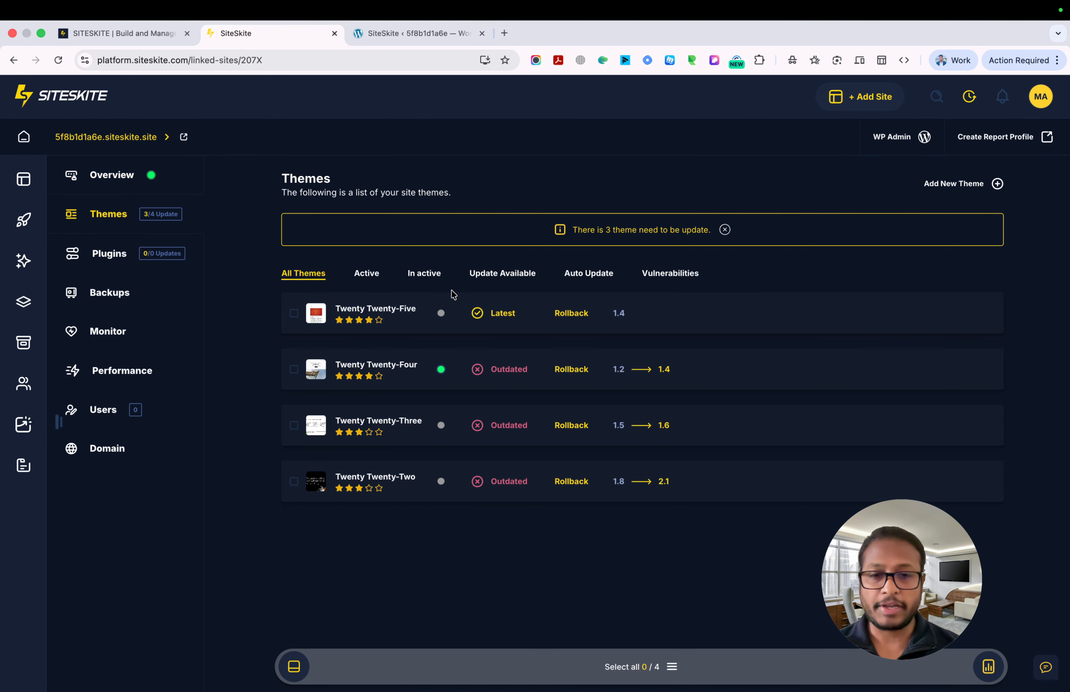
pyautogui.click(97, 264)
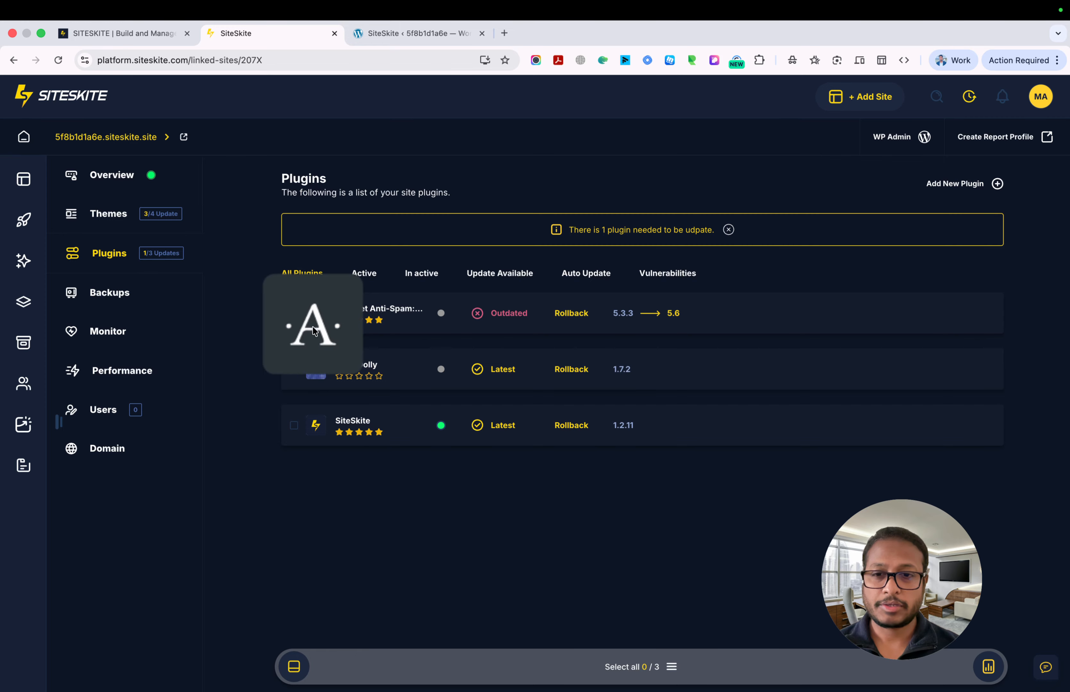
# Create a full on-demand backup of the linked site and view its progress details
pyautogui.click(112, 305)
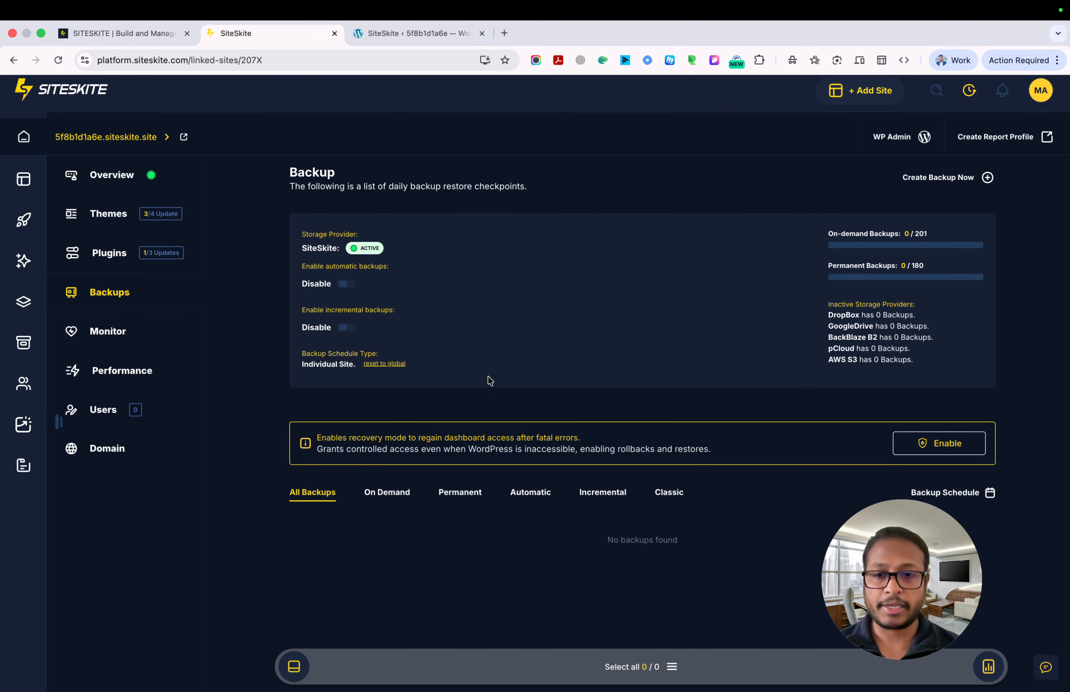
pyautogui.click(920, 189)
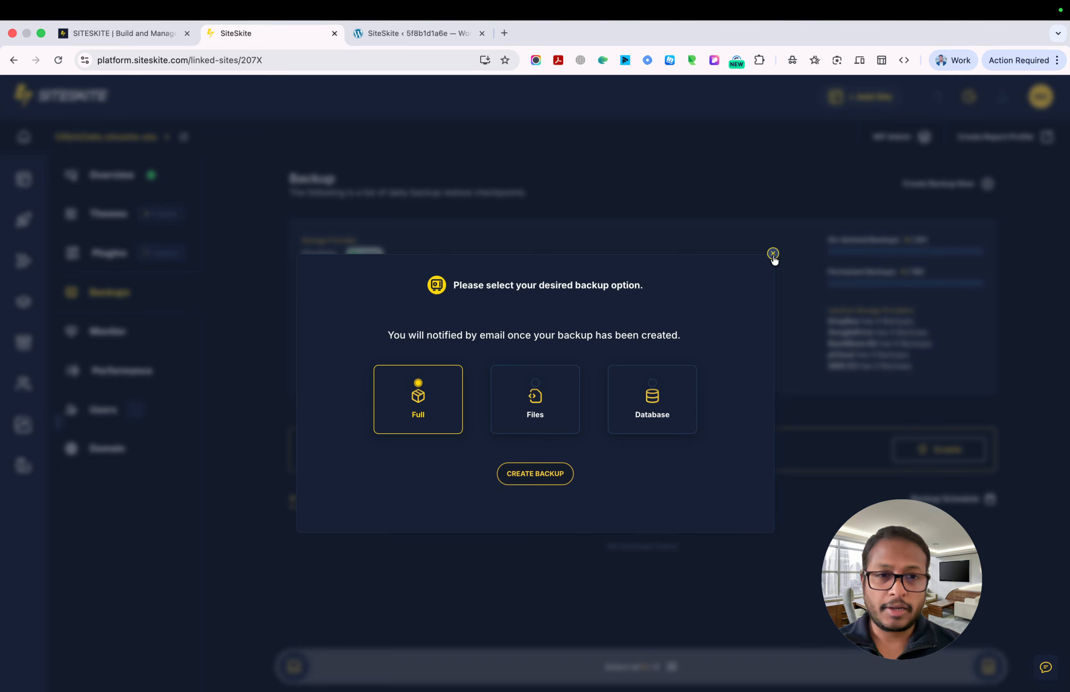
pyautogui.click(538, 477)
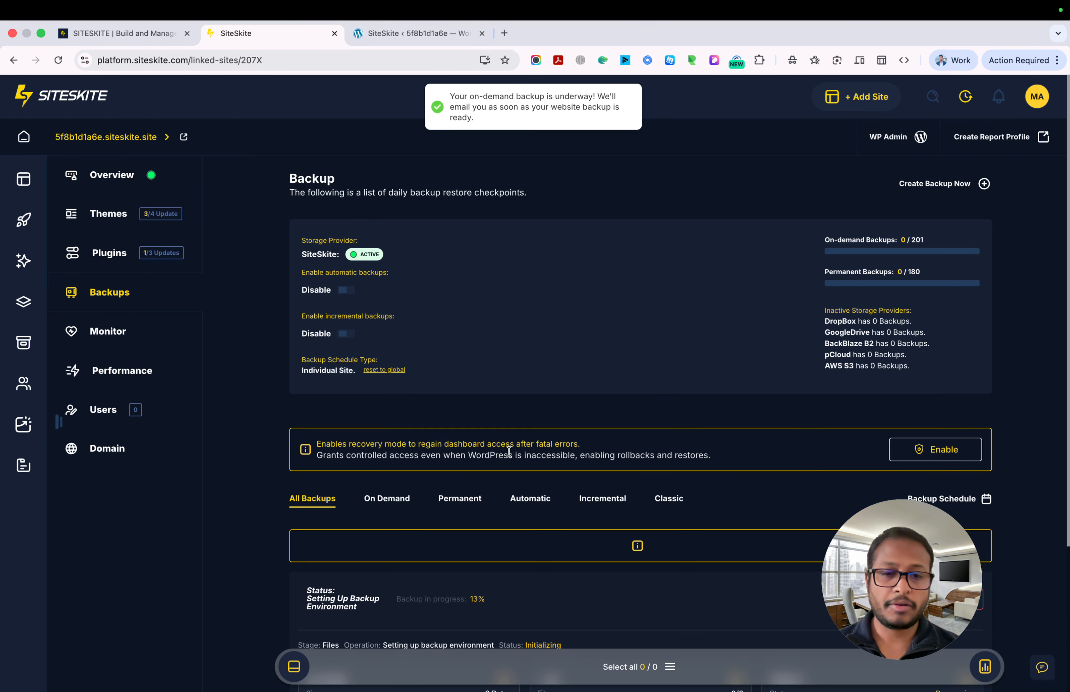
pyautogui.scroll(-4, 509, 451)
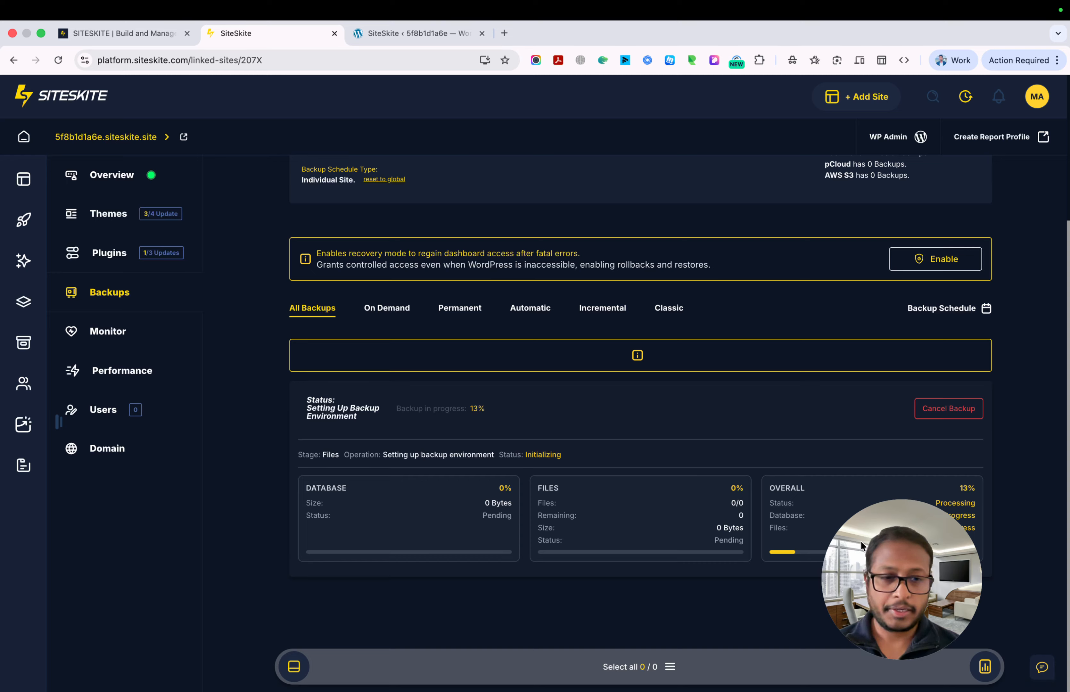
pyautogui.moveTo(861, 564); pyautogui.dragTo(831, 528)
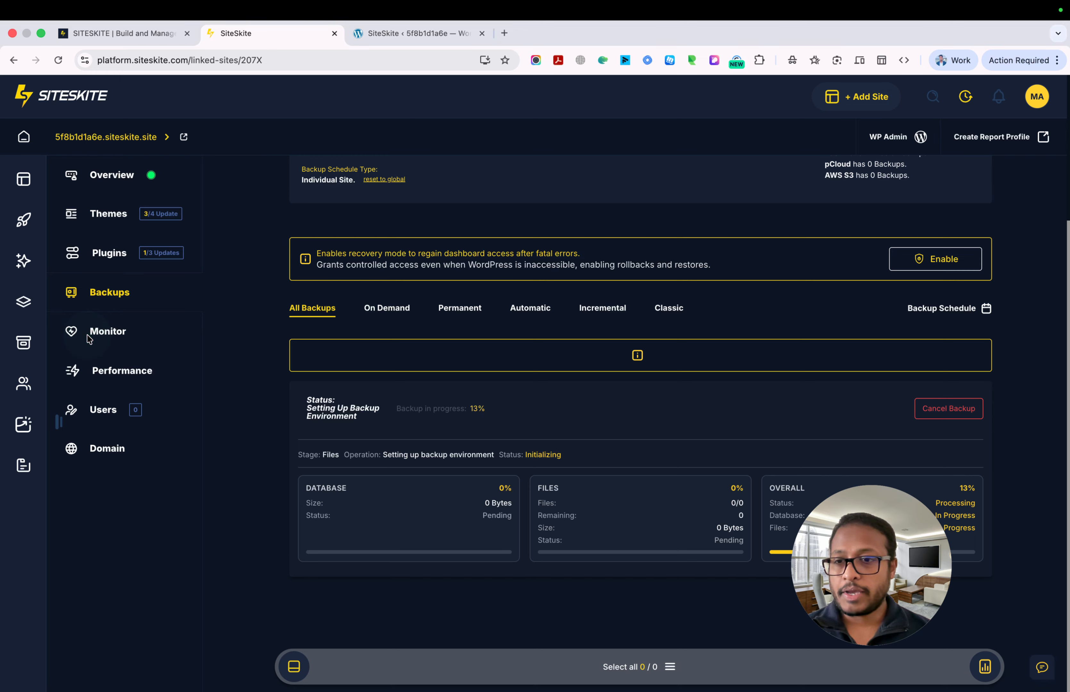
# Review the linked site's monitoring page and resume its uptime monitoring
pyautogui.click(105, 340)
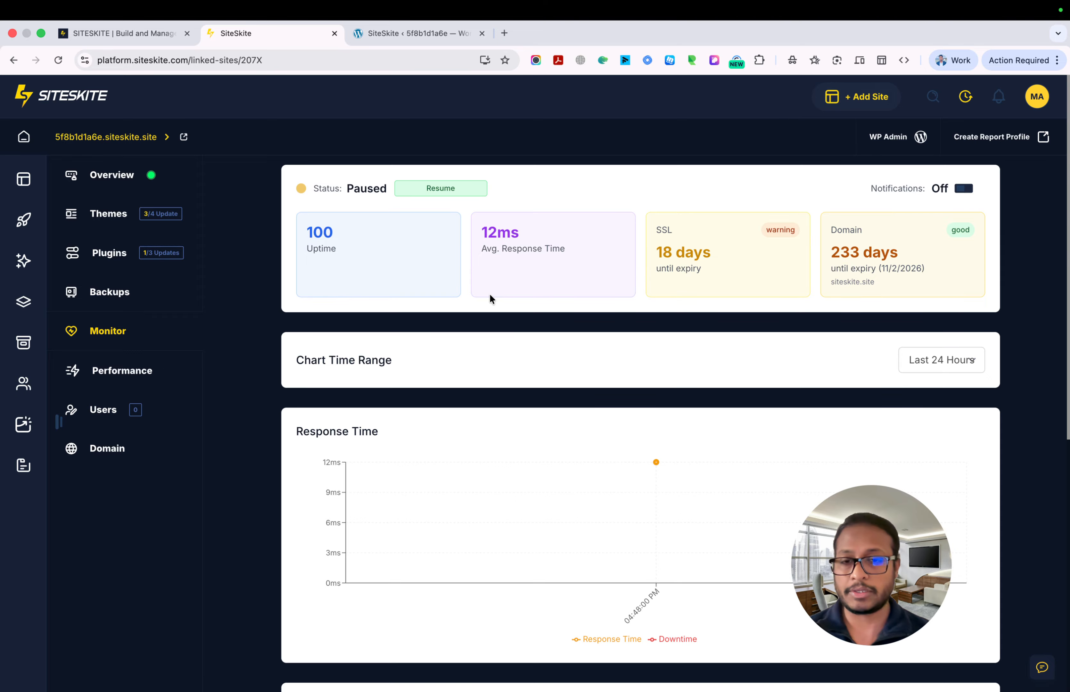
pyautogui.scroll(-10, 408, 433)
pyautogui.scroll(10, 408, 433)
pyautogui.scroll(-5, 408, 433)
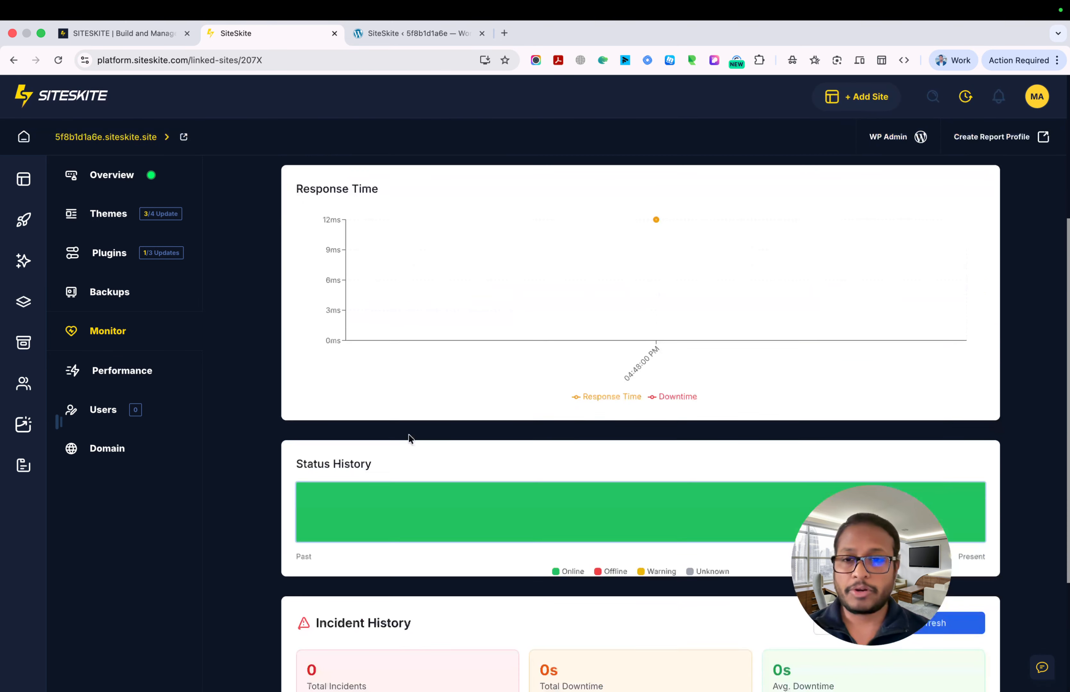
pyautogui.scroll(5, 409, 435)
pyautogui.scroll(1, 408, 439)
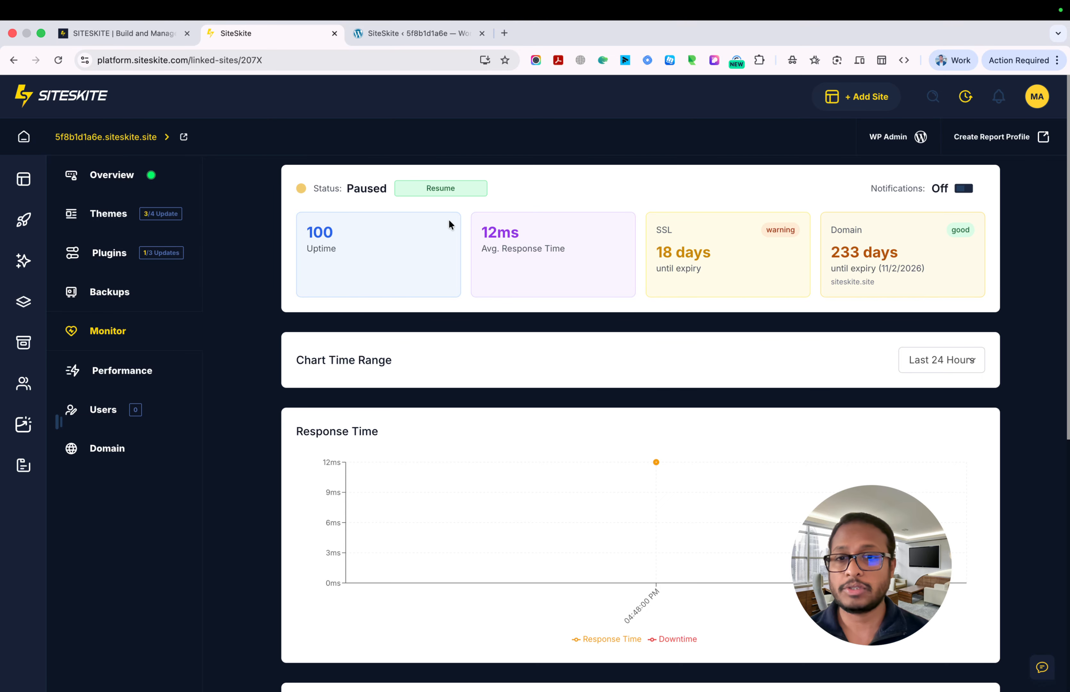
pyautogui.click(436, 193)
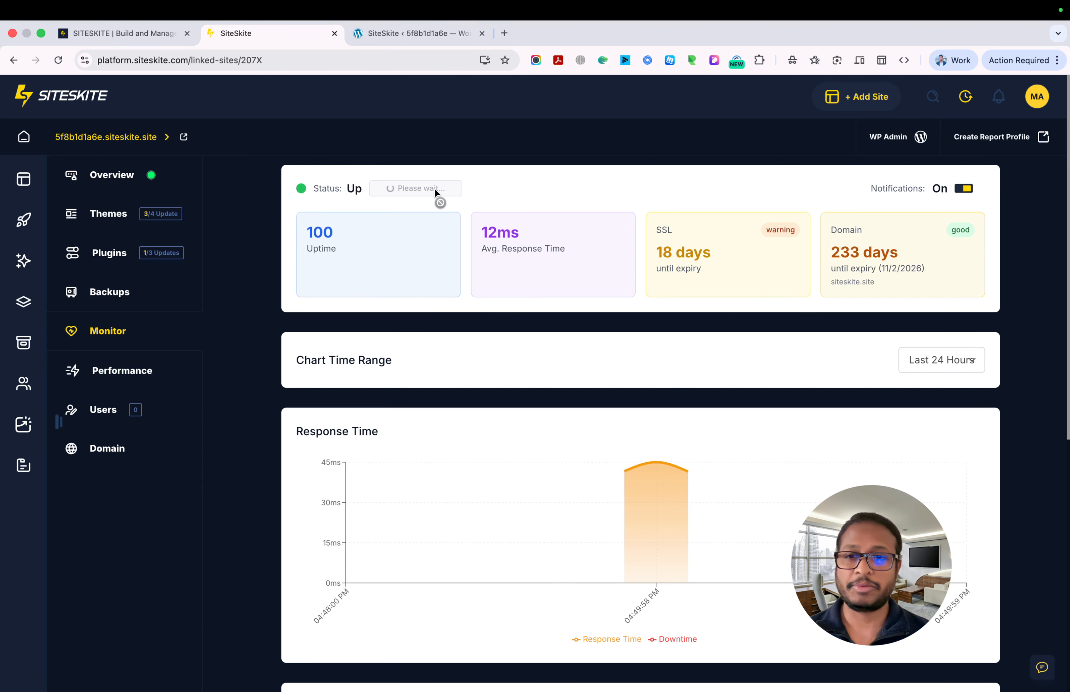
# Examine the site's response time chart, status history, incident history and notification setting on the monitoring page
pyautogui.scroll(-4, 454, 515)
pyautogui.scroll(-1, 454, 521)
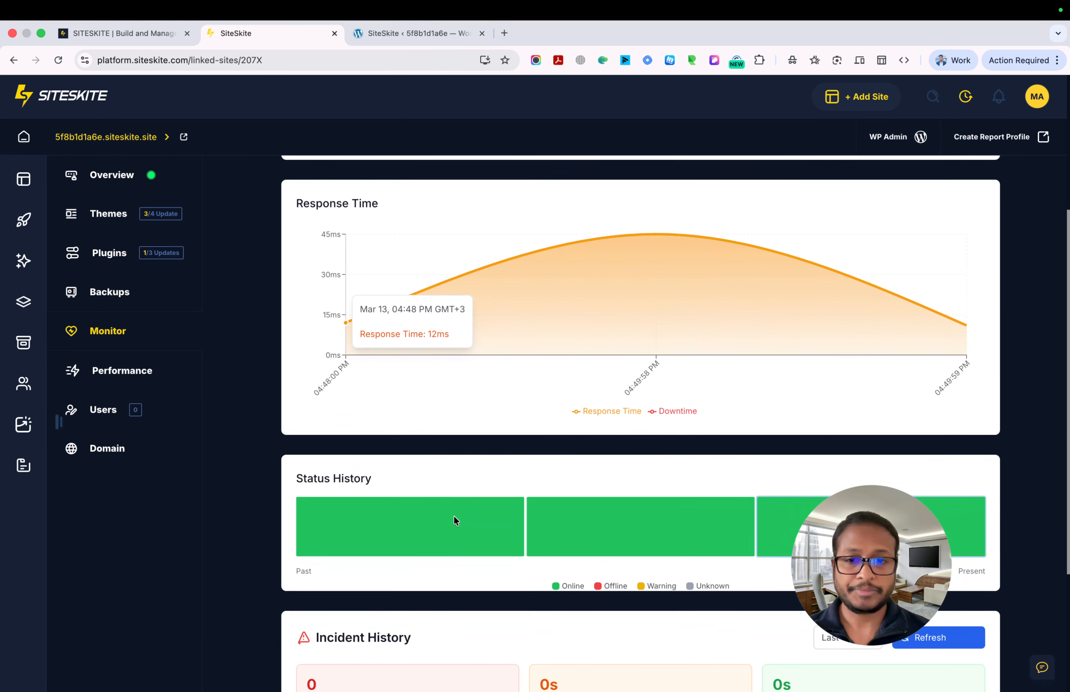
pyautogui.scroll(3, 454, 521)
pyautogui.scroll(-3, 455, 520)
pyautogui.scroll(1, 454, 520)
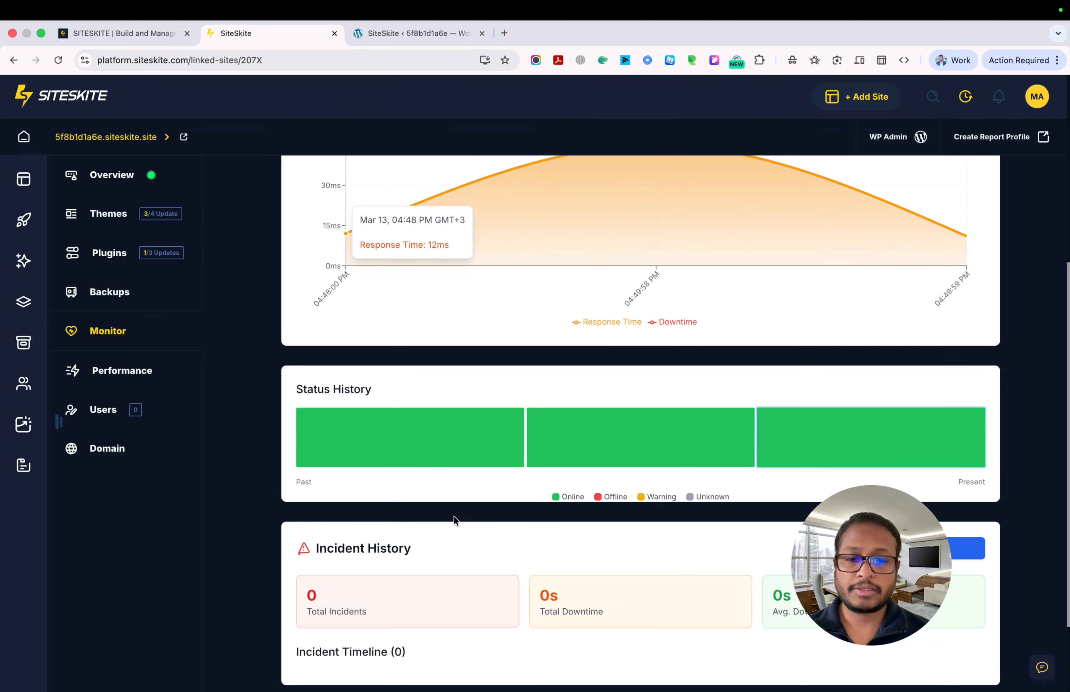
pyautogui.scroll(4, 454, 520)
pyautogui.scroll(3, 660, 382)
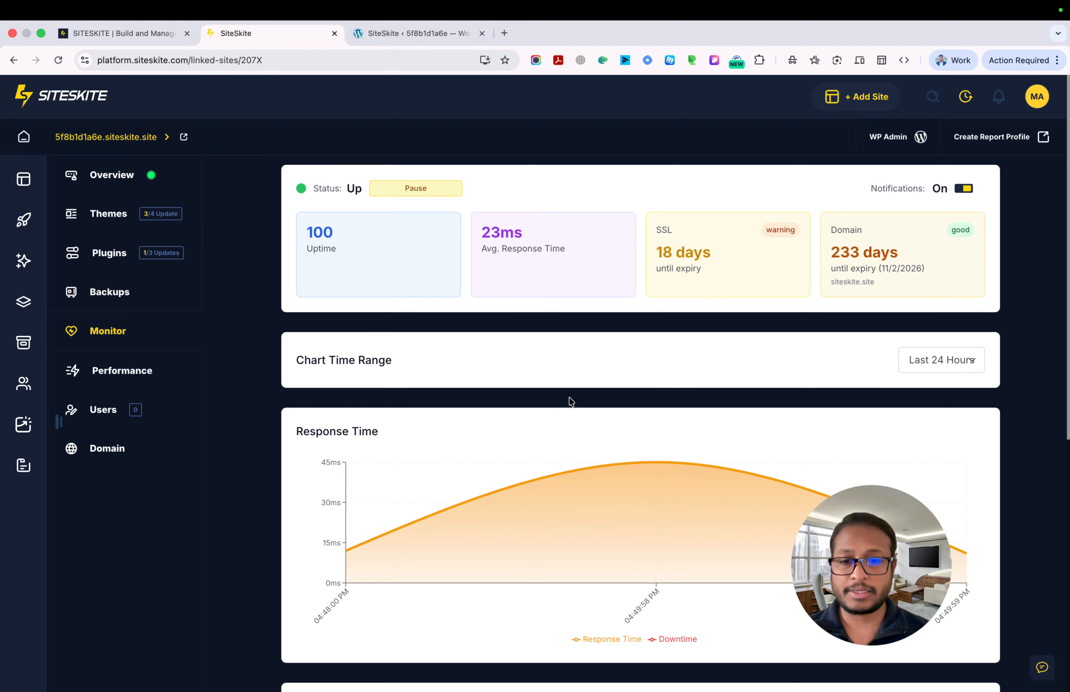
pyautogui.scroll(-4, 569, 399)
pyautogui.scroll(3, 569, 399)
pyautogui.scroll(-6, 569, 399)
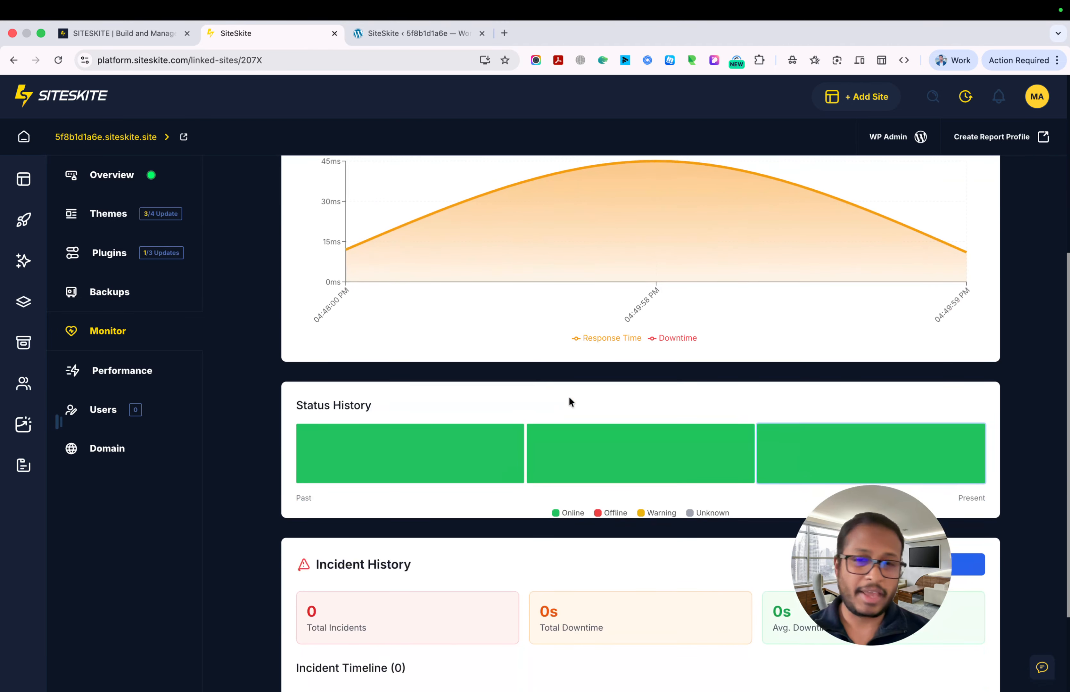
pyautogui.scroll(5, 569, 400)
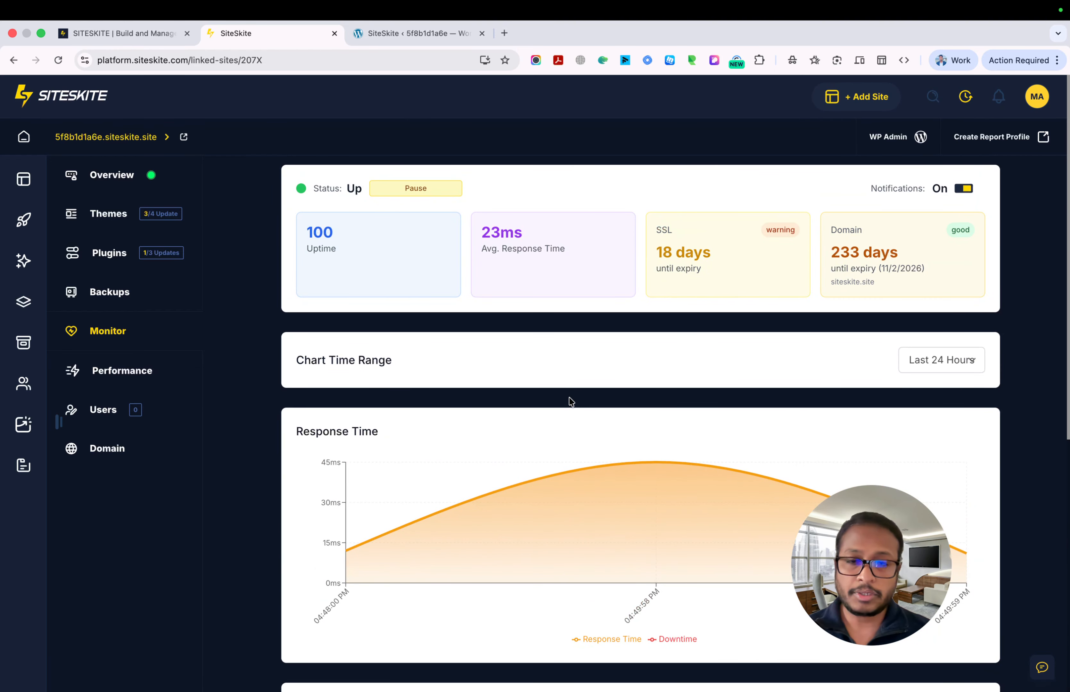
pyautogui.moveTo(479, 475)
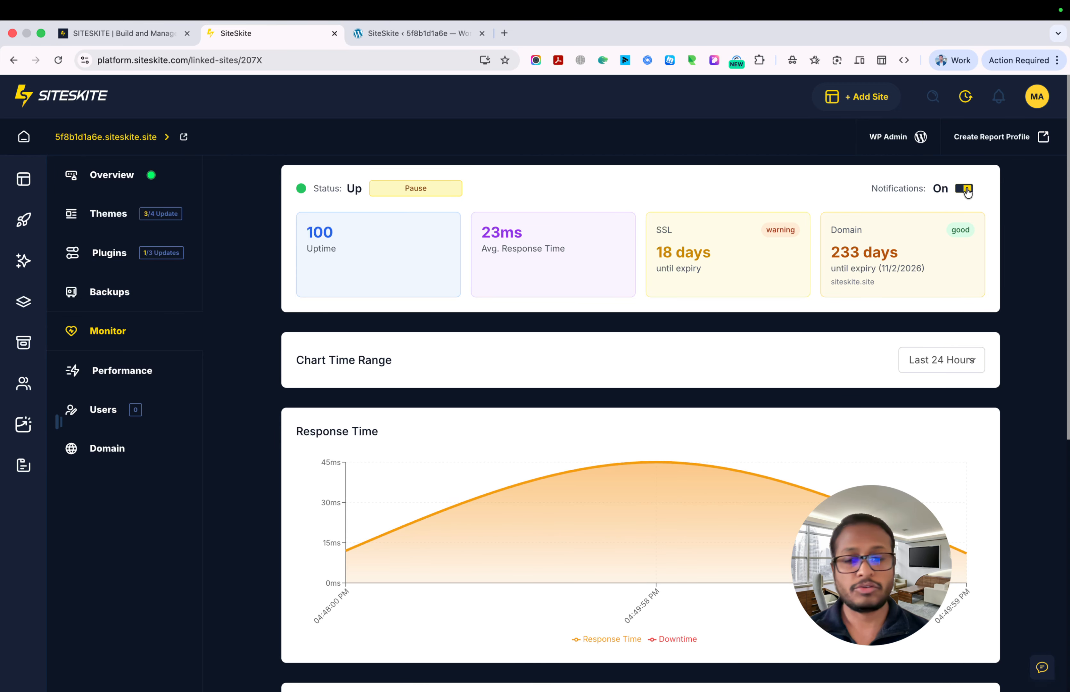
# View the site's PageSpeed performance metrics for desktop and mobile
pyautogui.click(115, 367)
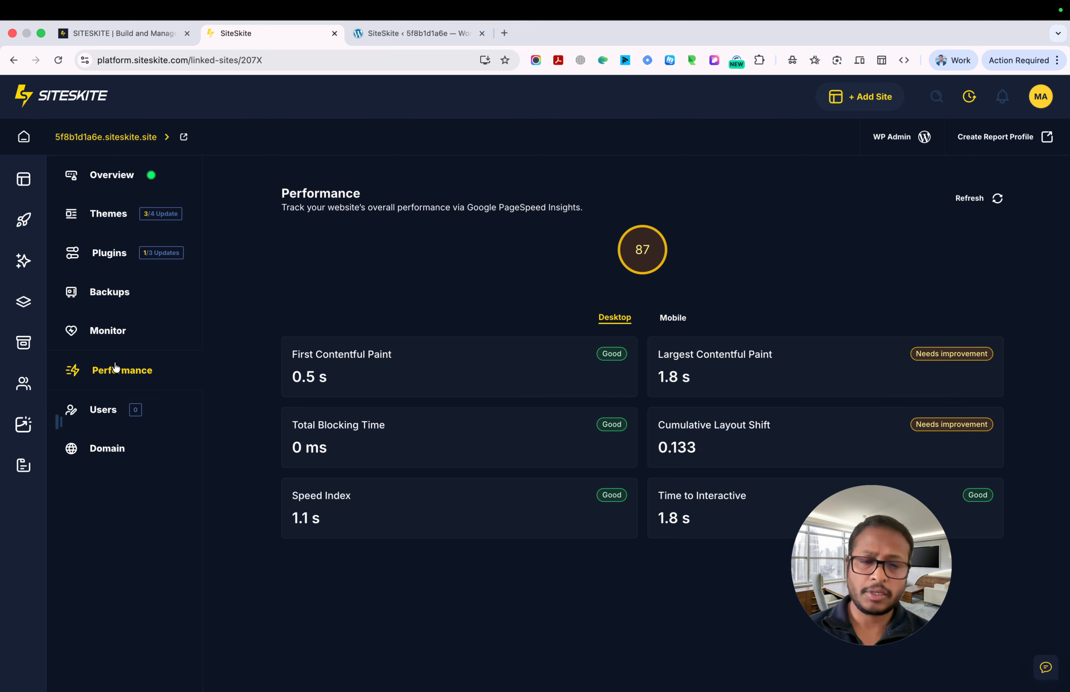
pyautogui.click(671, 326)
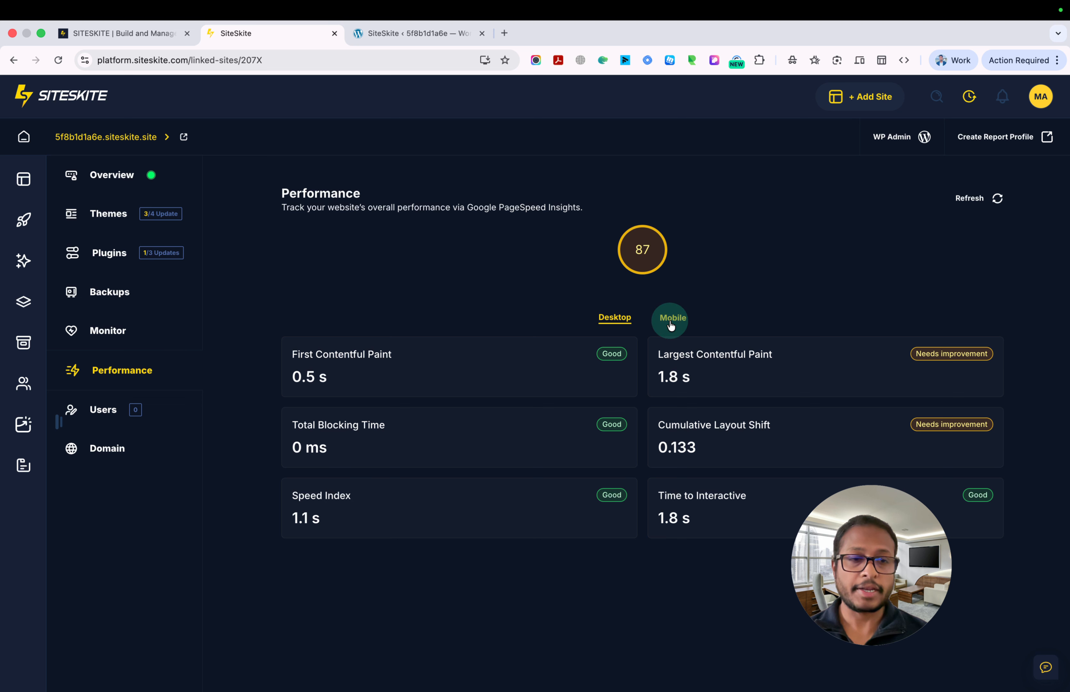
pyautogui.click(610, 322)
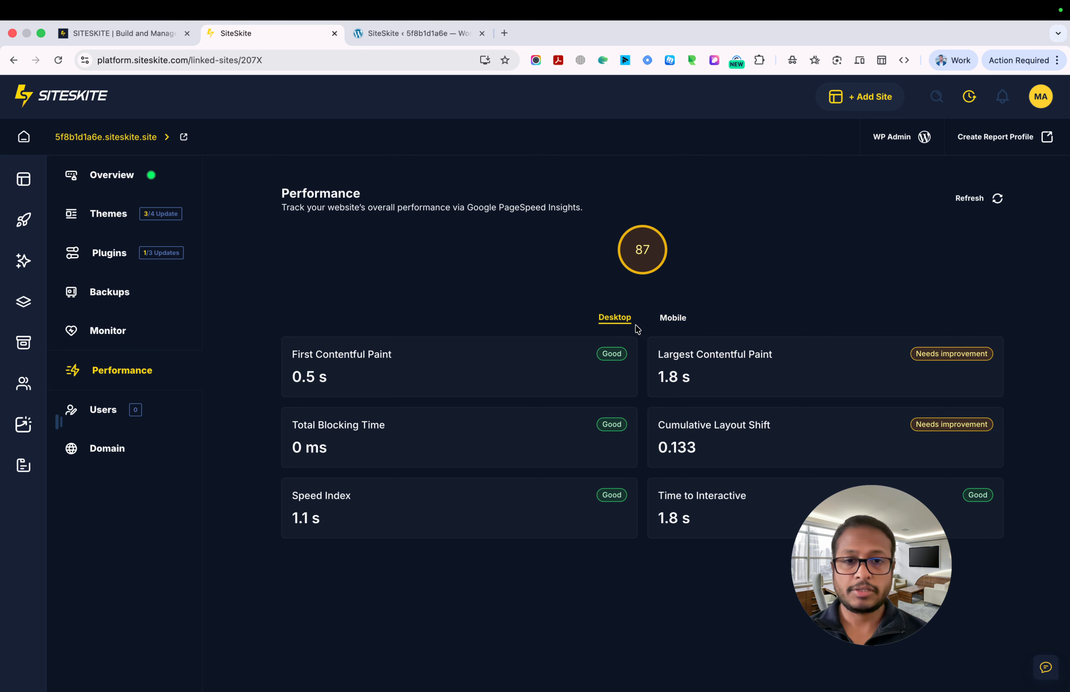
pyautogui.click(669, 327)
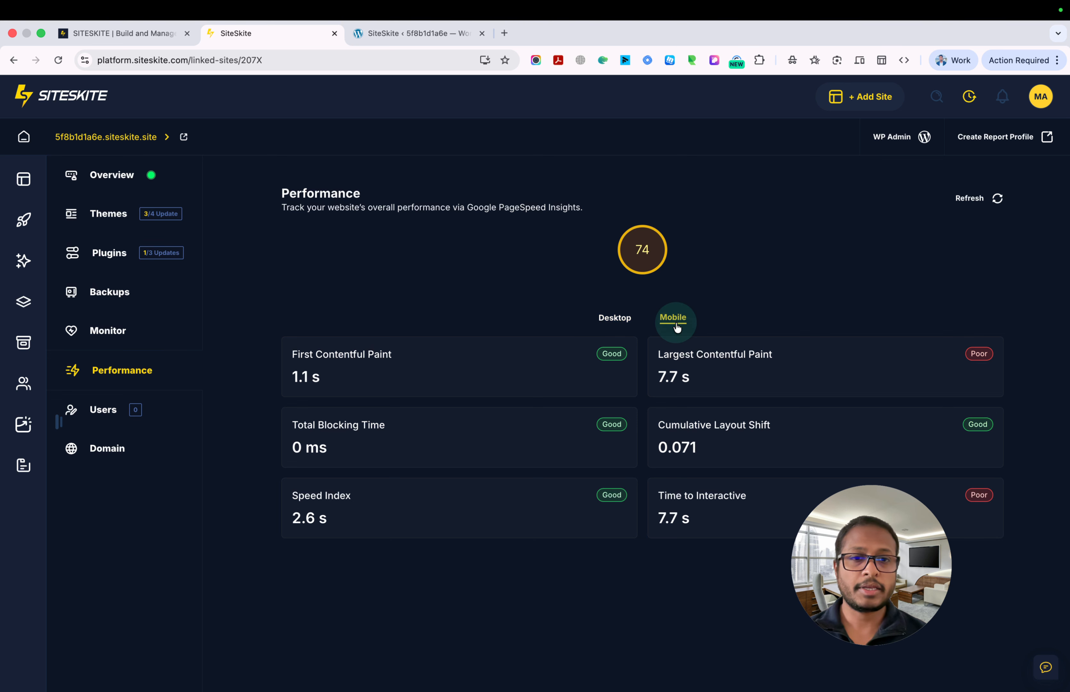
# View the add-user and edit-user forms on the linked site's Users page, and check its domain details
pyautogui.click(98, 418)
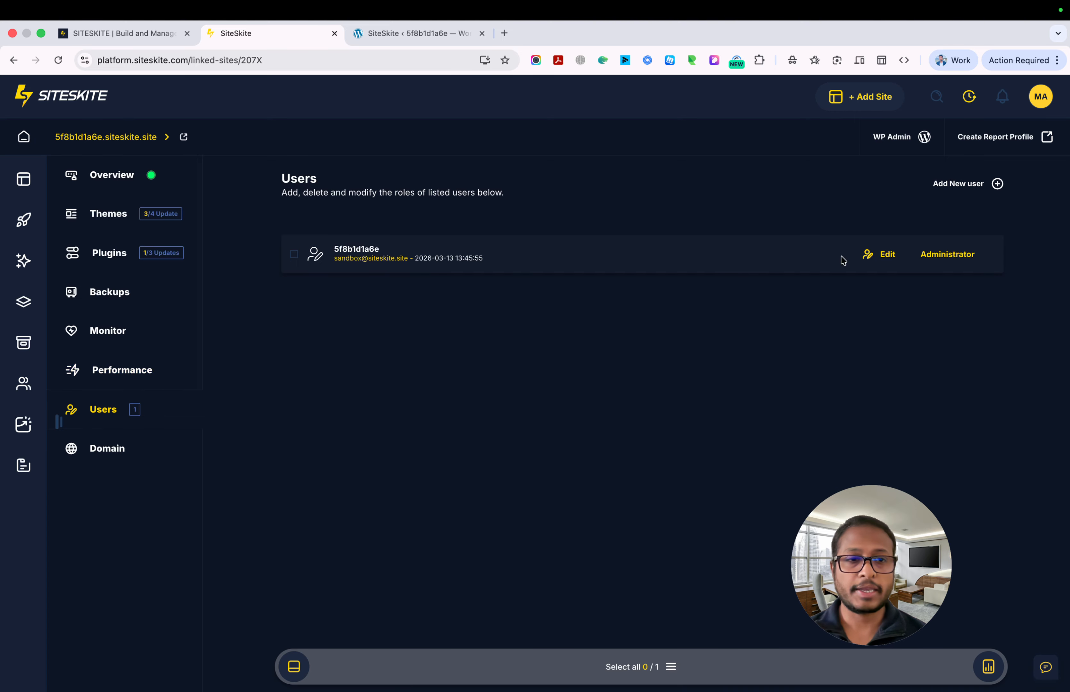
pyautogui.click(960, 185)
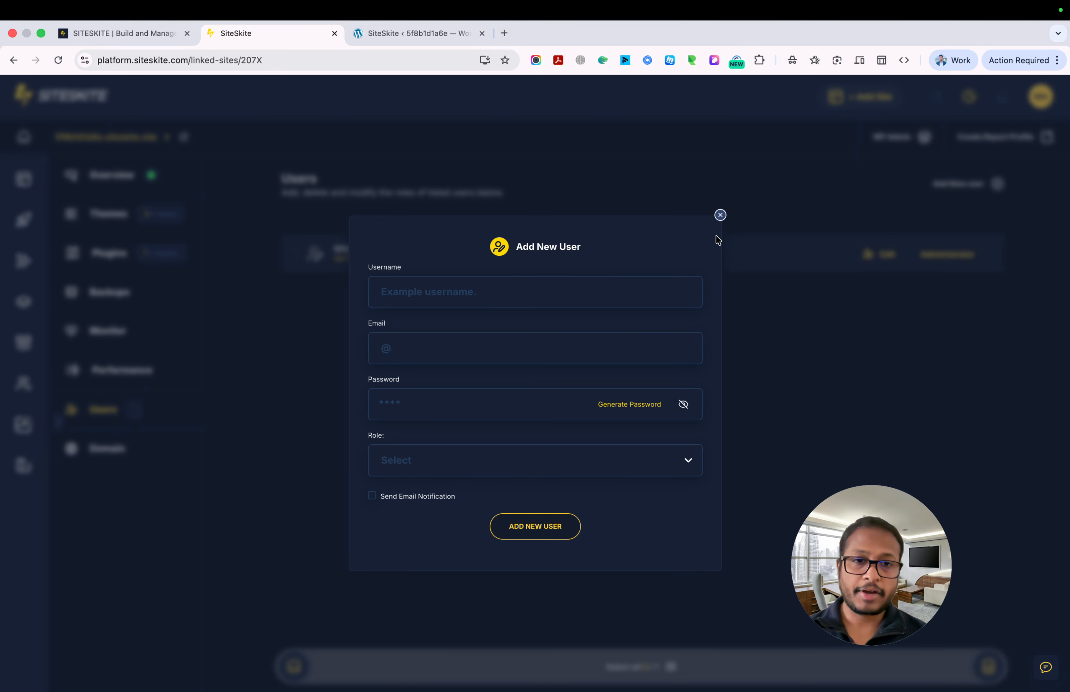
pyautogui.click(720, 215)
pyautogui.click(877, 255)
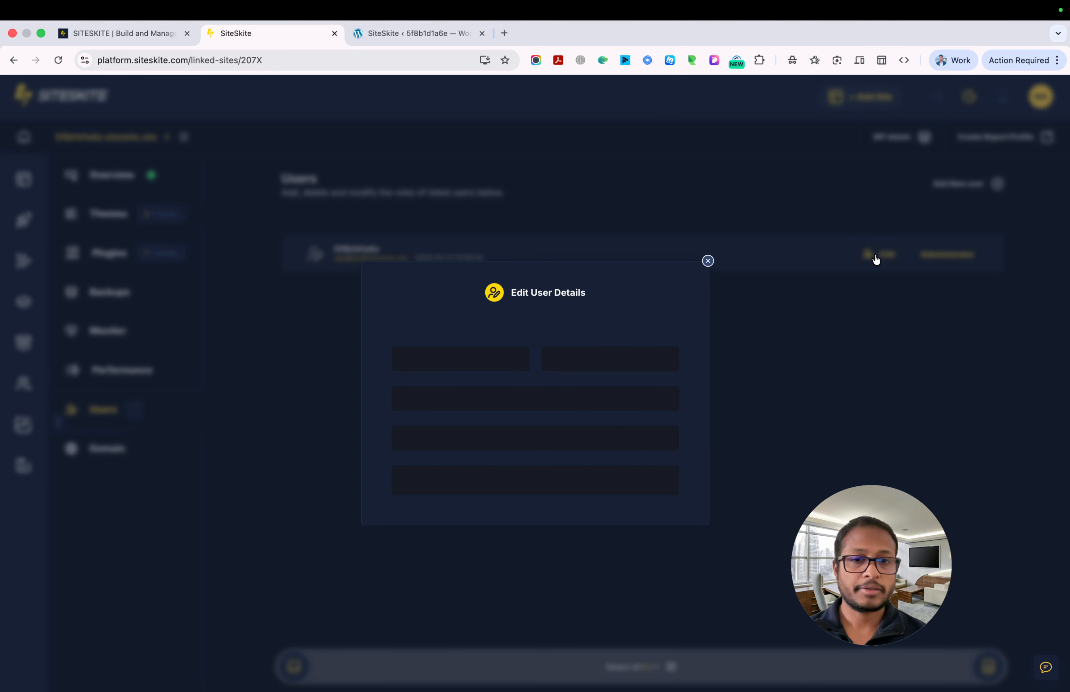
pyautogui.click(721, 233)
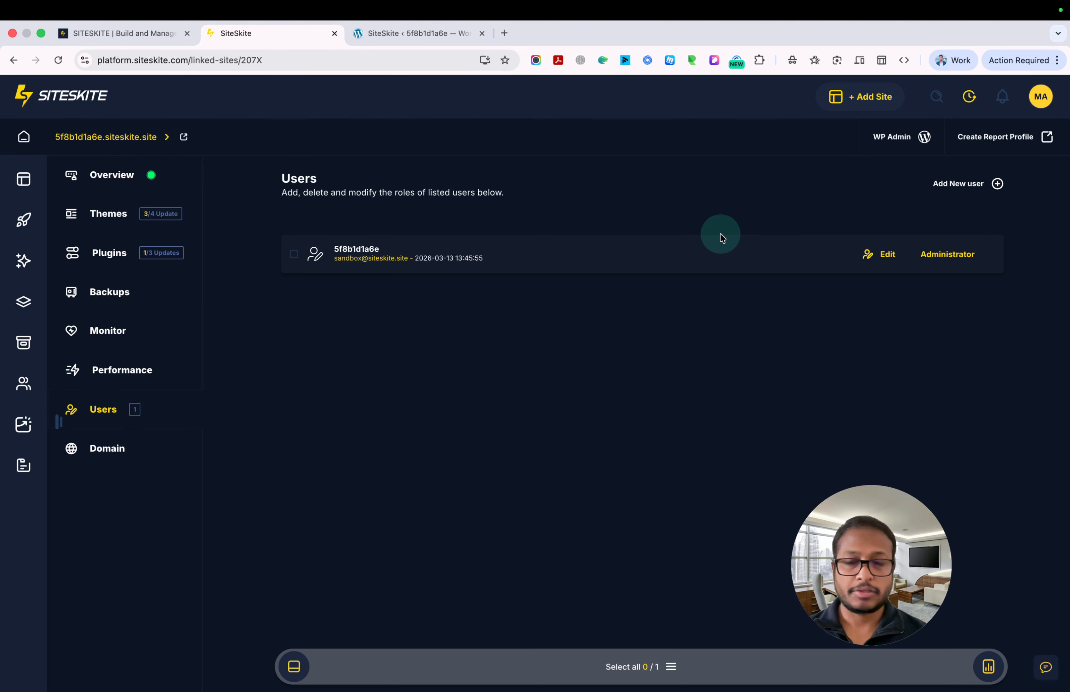
pyautogui.click(94, 447)
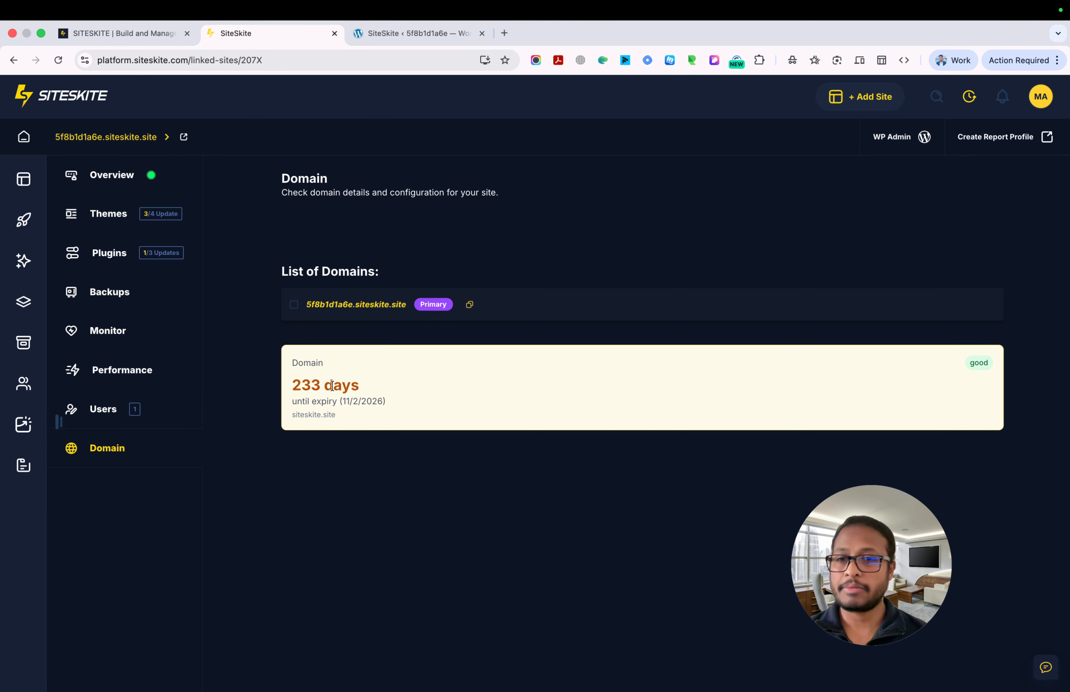
# Open the tag entry and the note for editing on the linked site's overview page
pyautogui.click(110, 175)
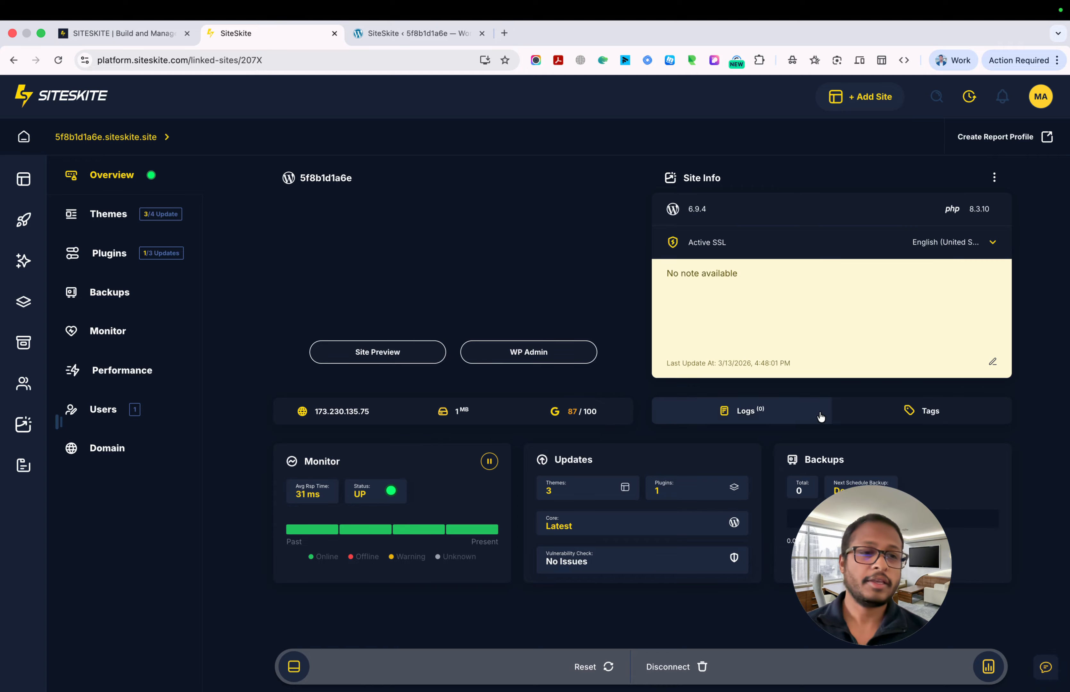
pyautogui.click(913, 409)
pyautogui.click(892, 457)
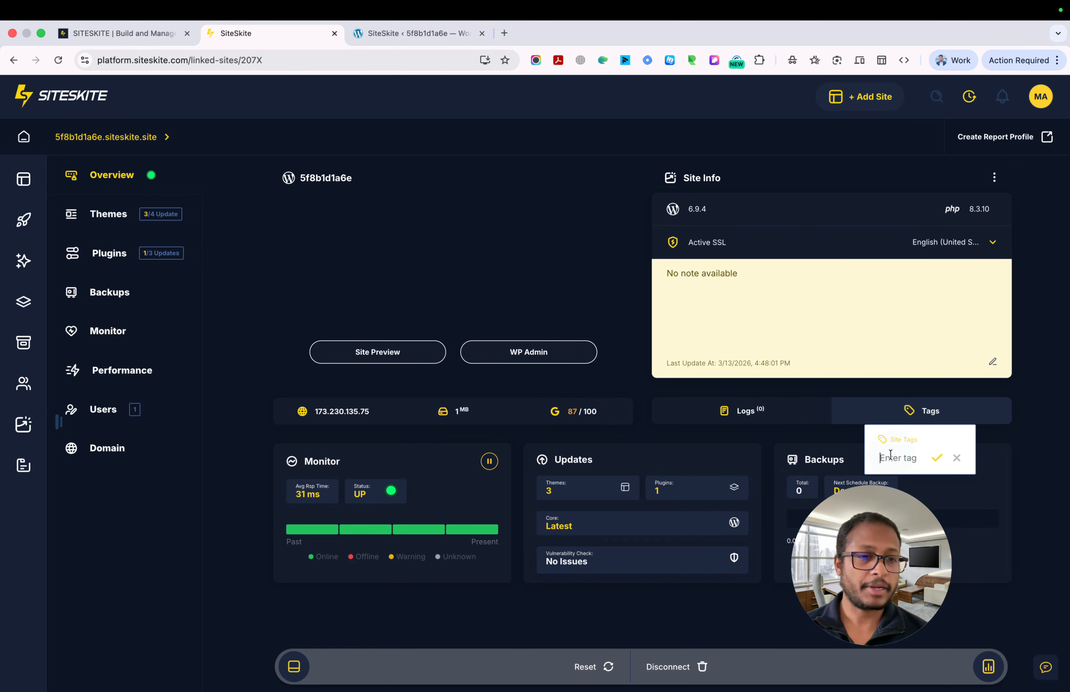
pyautogui.click(821, 299)
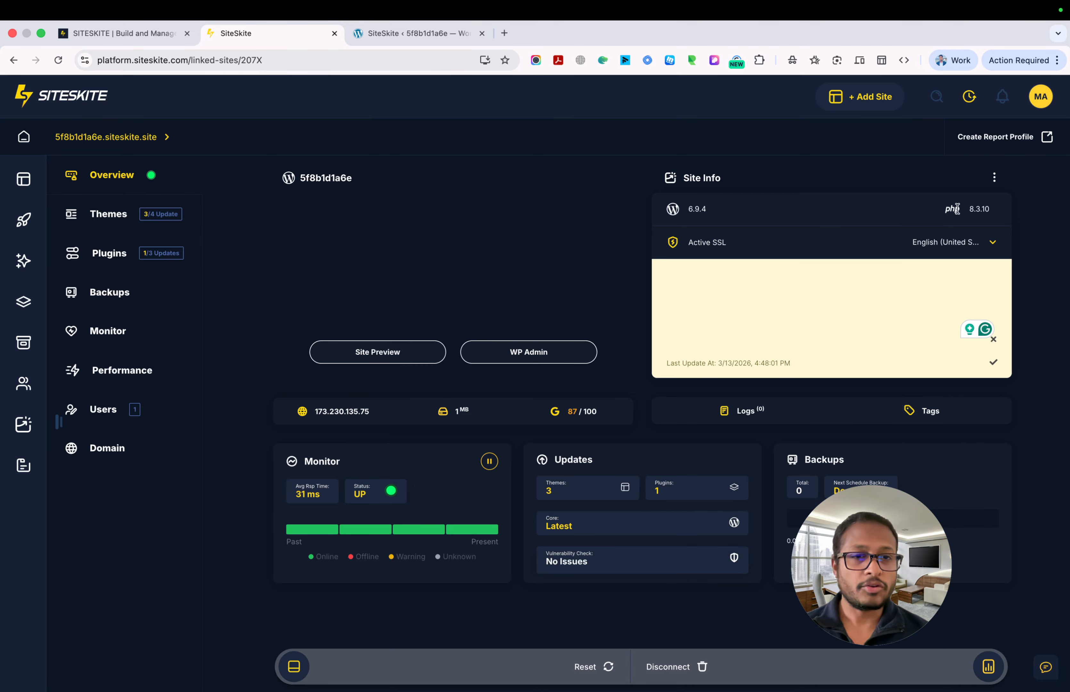
# Examine the utilities and management options in Site Info, including the Search & Replace tool
pyautogui.click(994, 178)
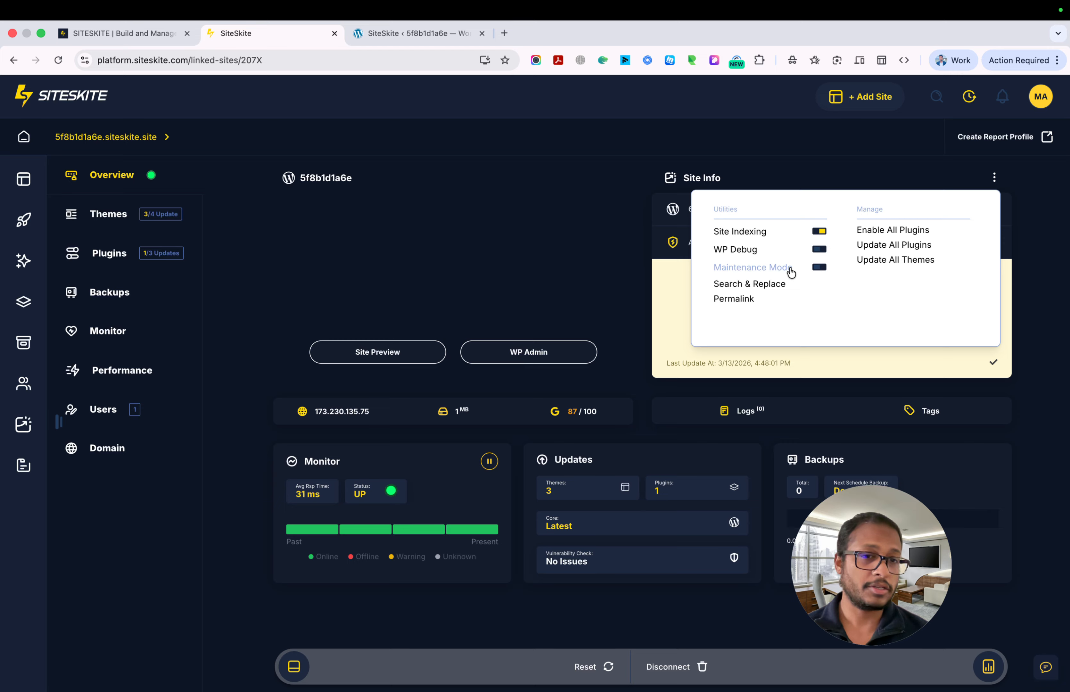
pyautogui.click(770, 285)
pyautogui.click(803, 247)
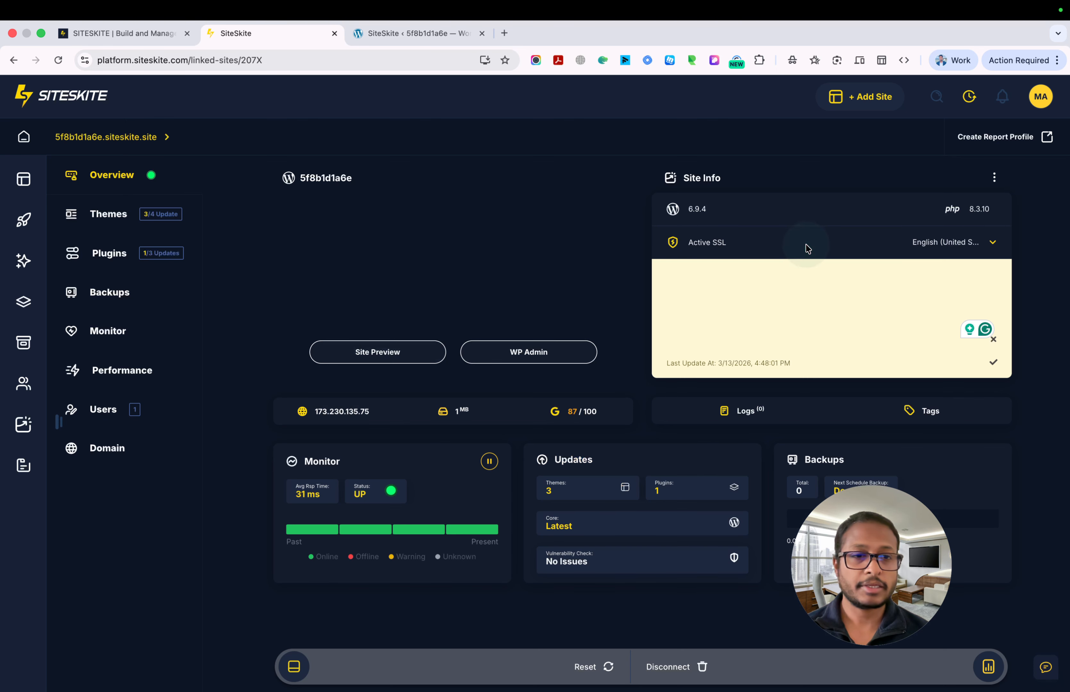
pyautogui.click(994, 177)
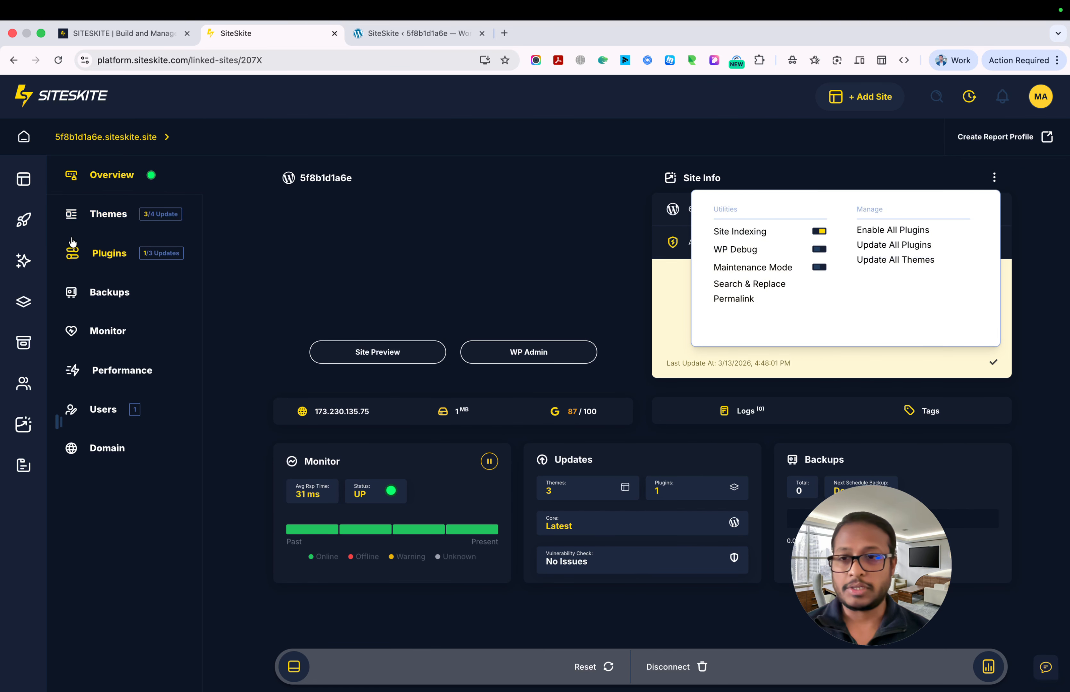
# View the available rollback versions and changelog for the Akismet Anti-Spam plugin
pyautogui.click(108, 252)
pyautogui.click(295, 314)
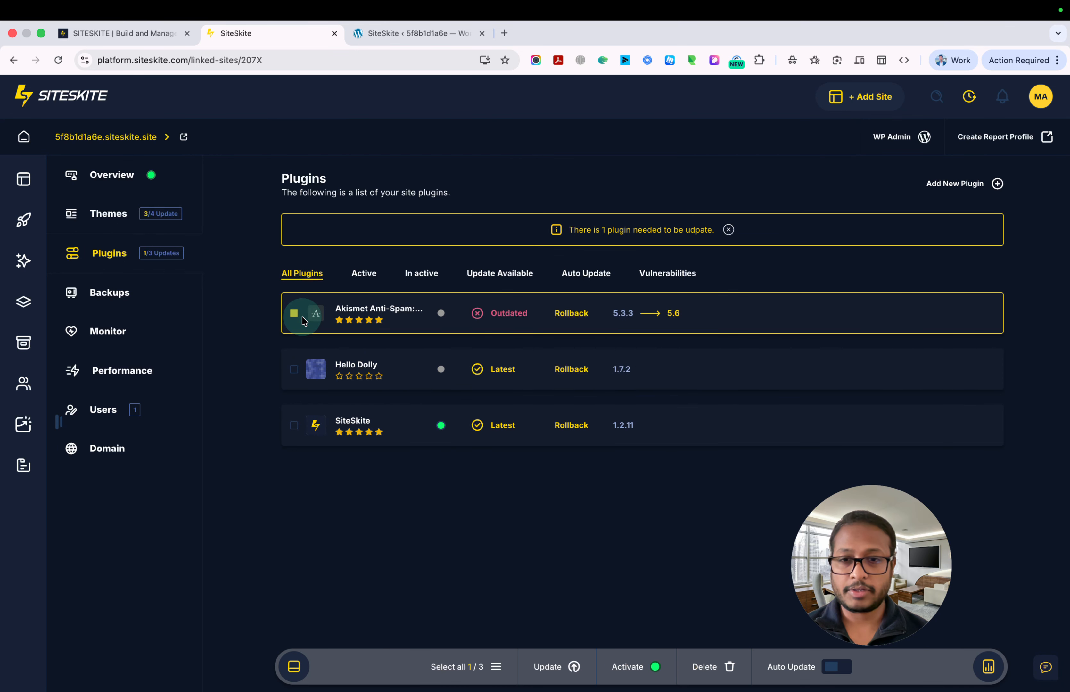
pyautogui.click(565, 318)
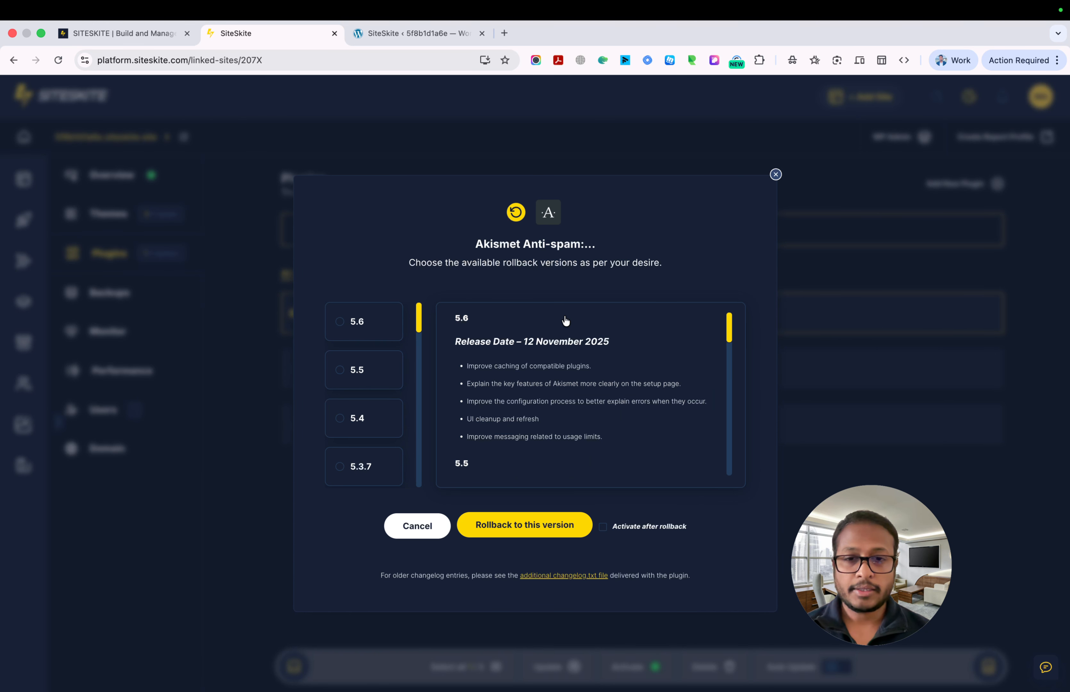
pyautogui.click(342, 373)
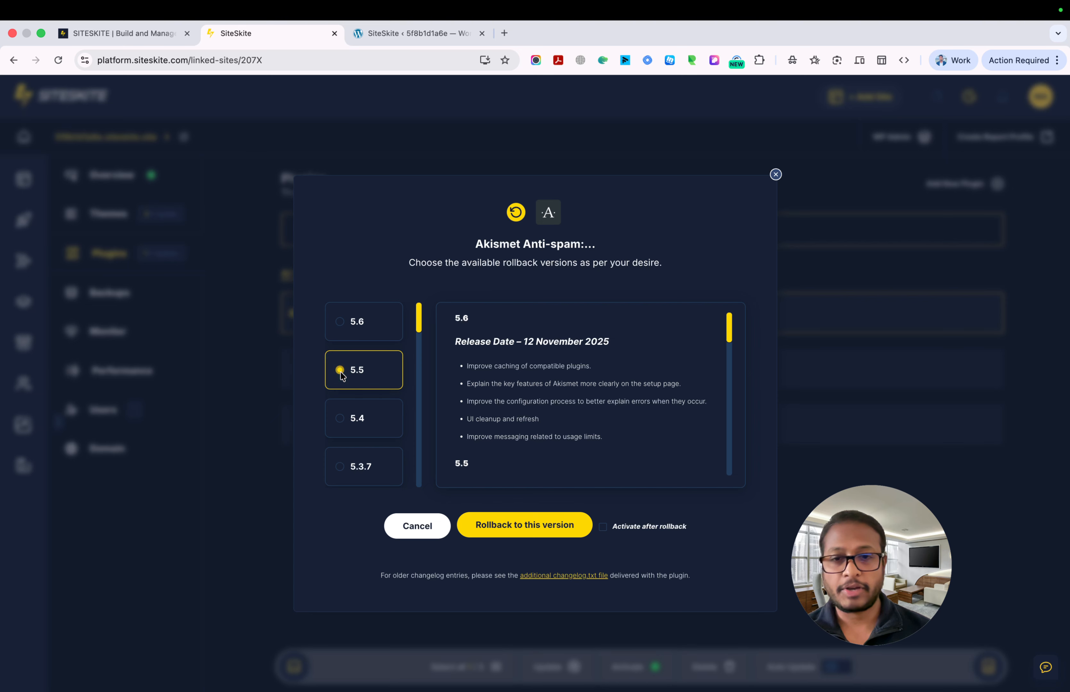
pyautogui.click(776, 174)
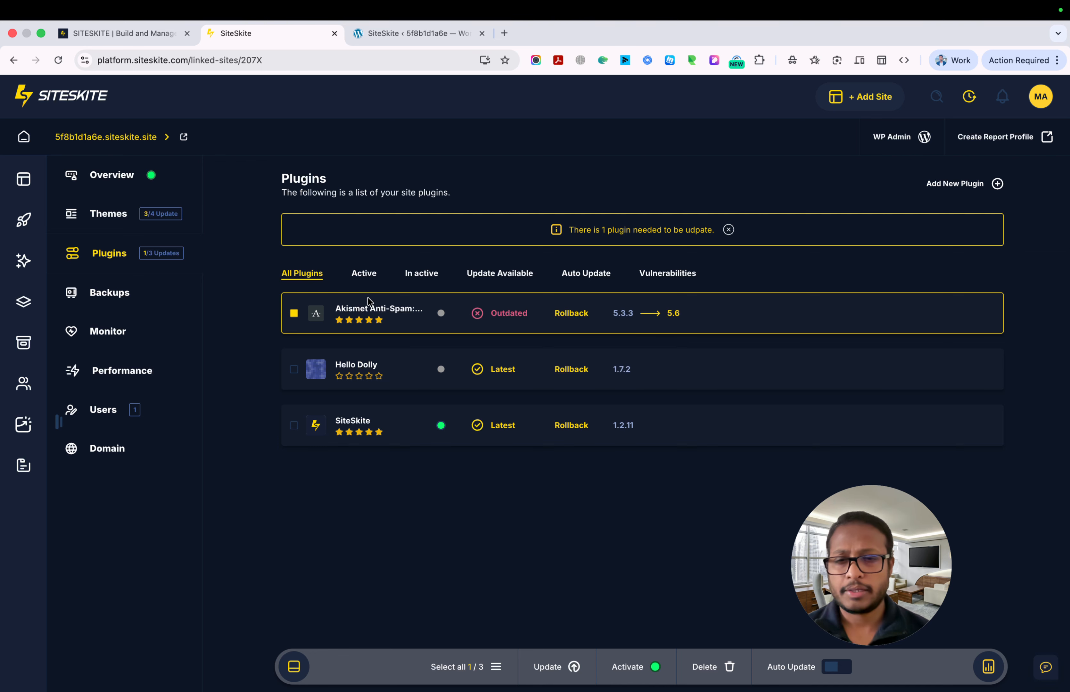
# Roll back the Akismet Anti-Spam plugin to version 5.3.1
pyautogui.click(577, 311)
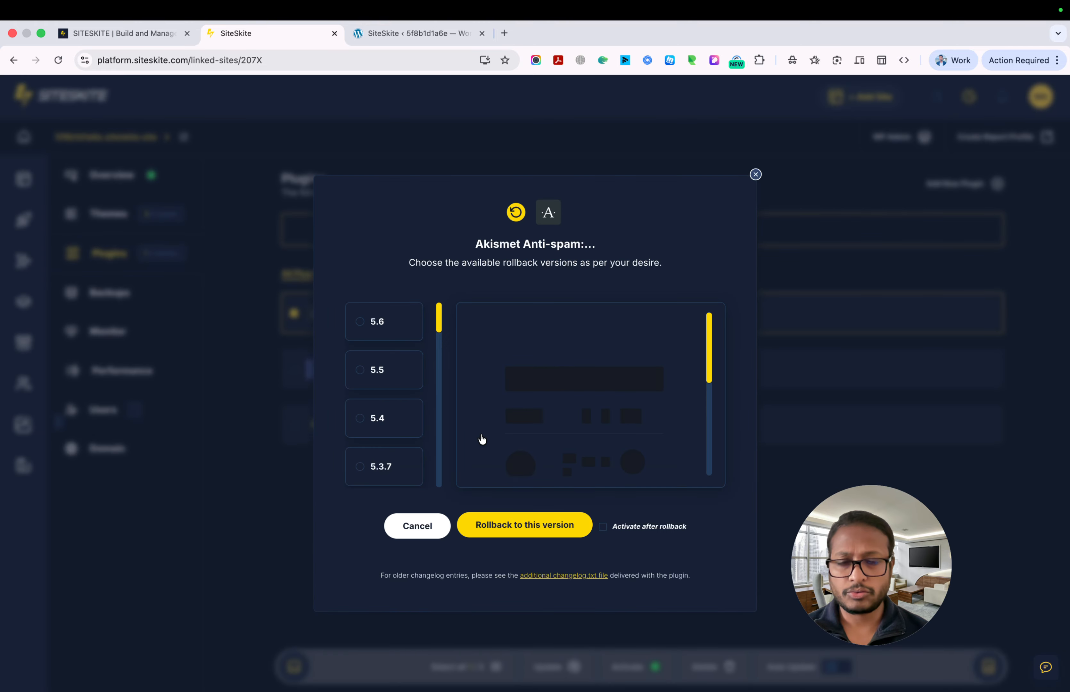
pyautogui.scroll(-5, 386, 430)
pyautogui.scroll(-3, 389, 430)
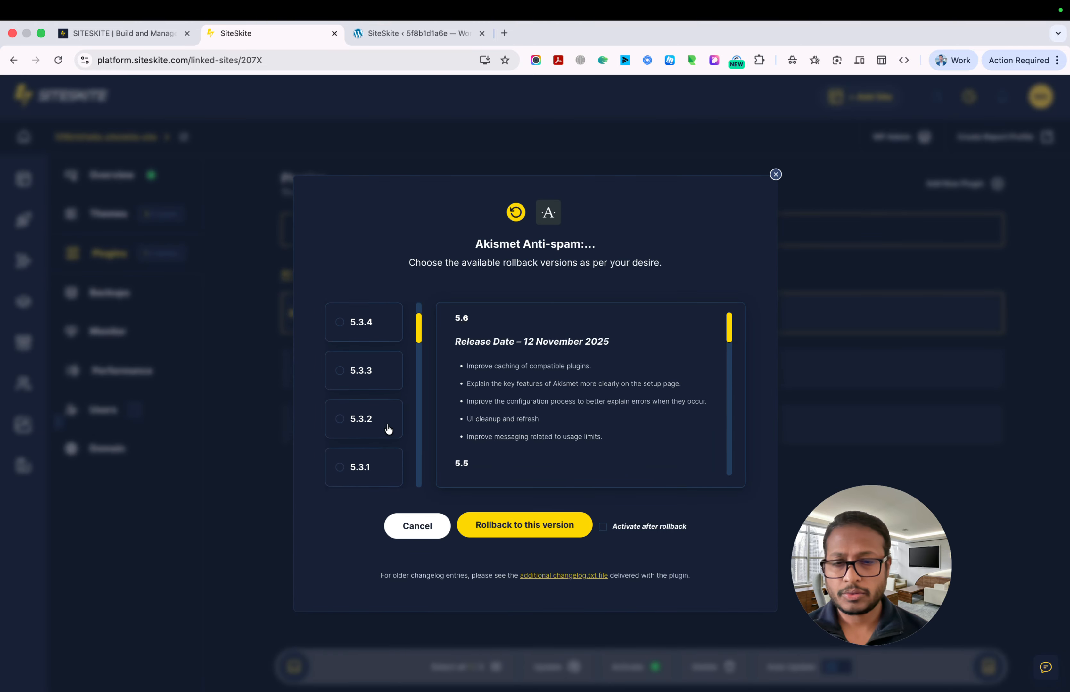
pyautogui.click(336, 463)
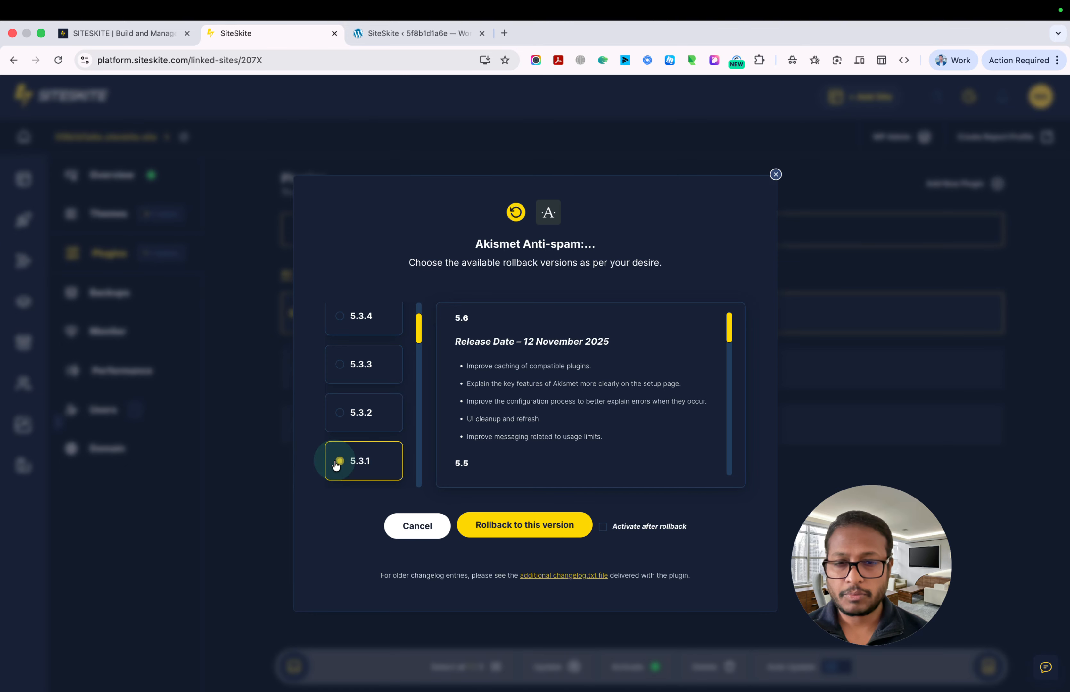
pyautogui.click(508, 525)
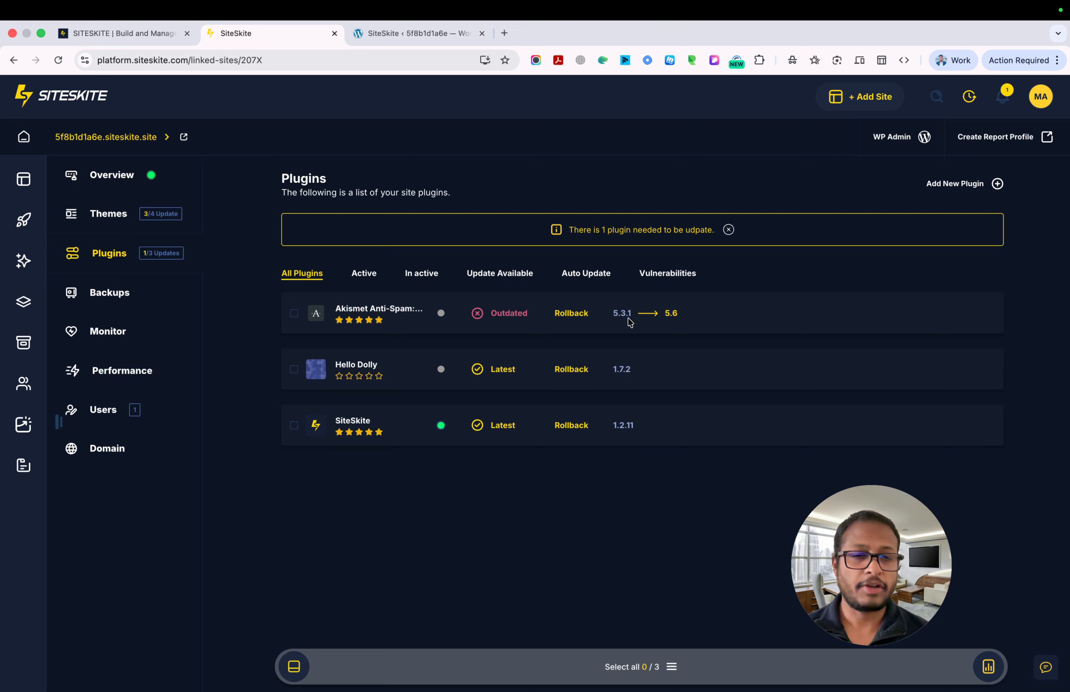
# Compare the active and inactive plugin lists, and update the inactive Akismet Anti-Spam plugin to version 5.6
pyautogui.click(293, 314)
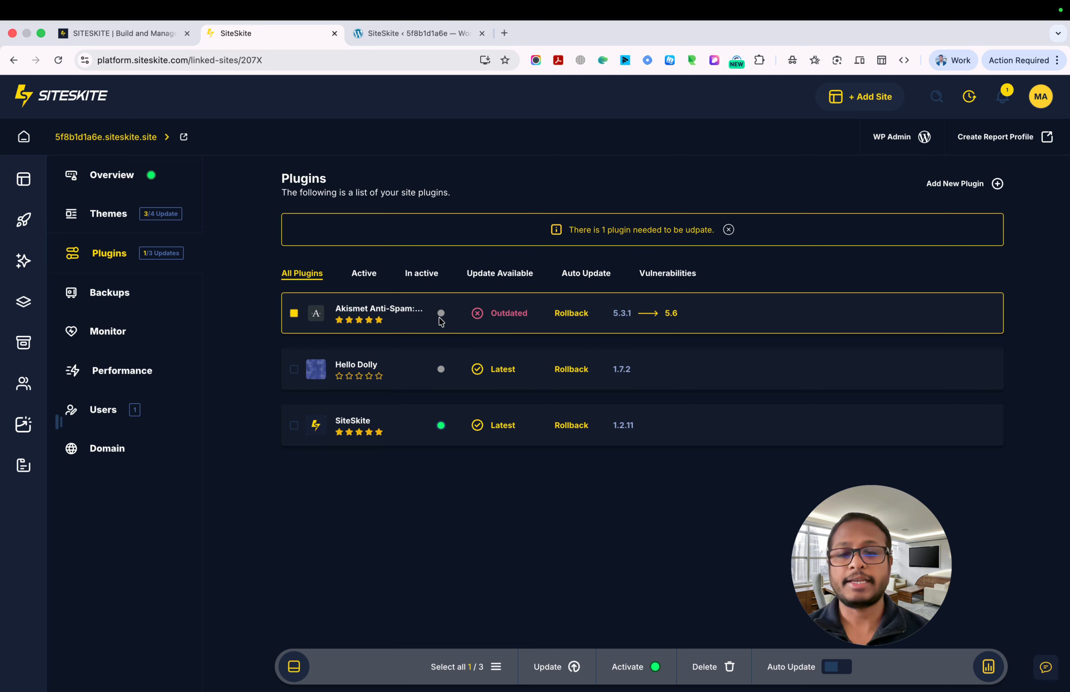
pyautogui.click(430, 277)
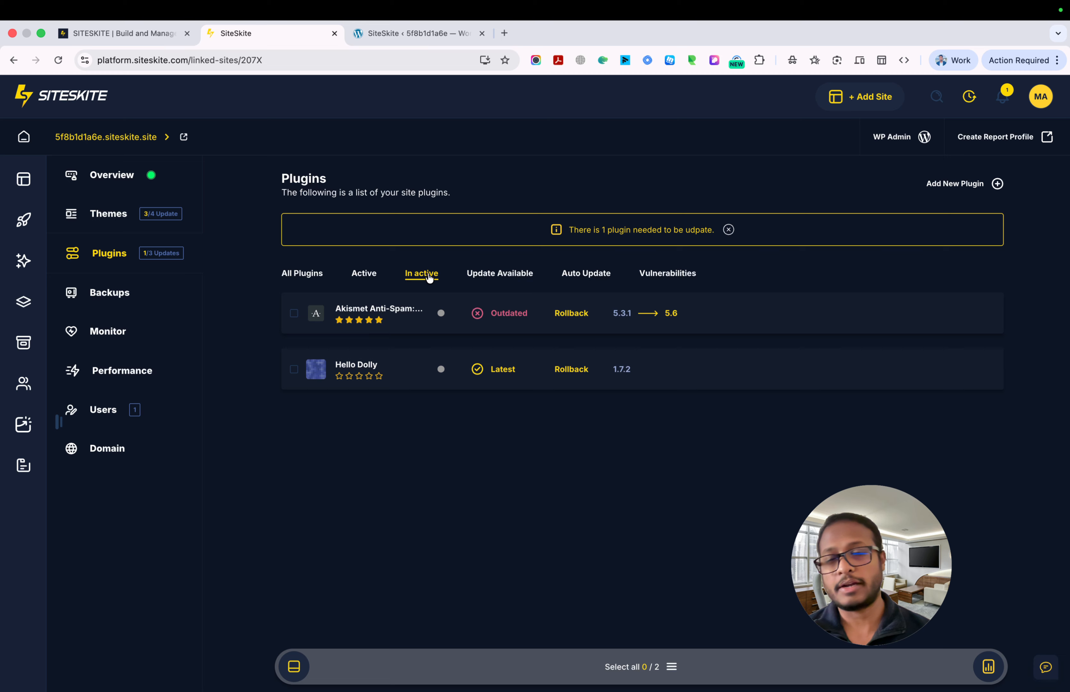
pyautogui.click(359, 274)
pyautogui.click(411, 272)
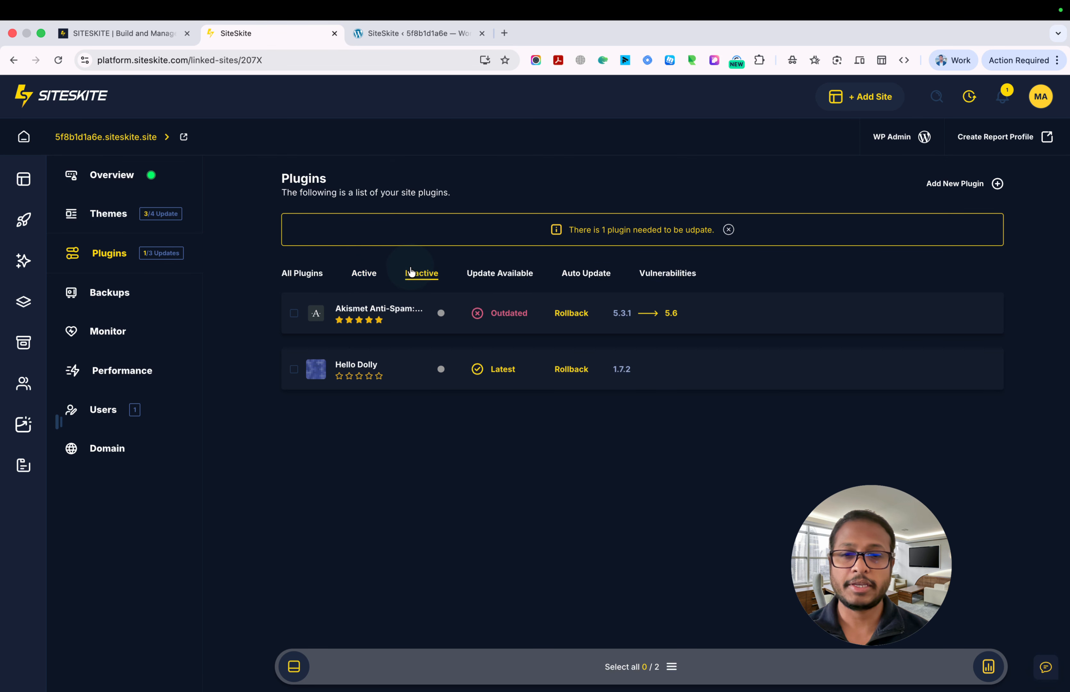
pyautogui.click(293, 313)
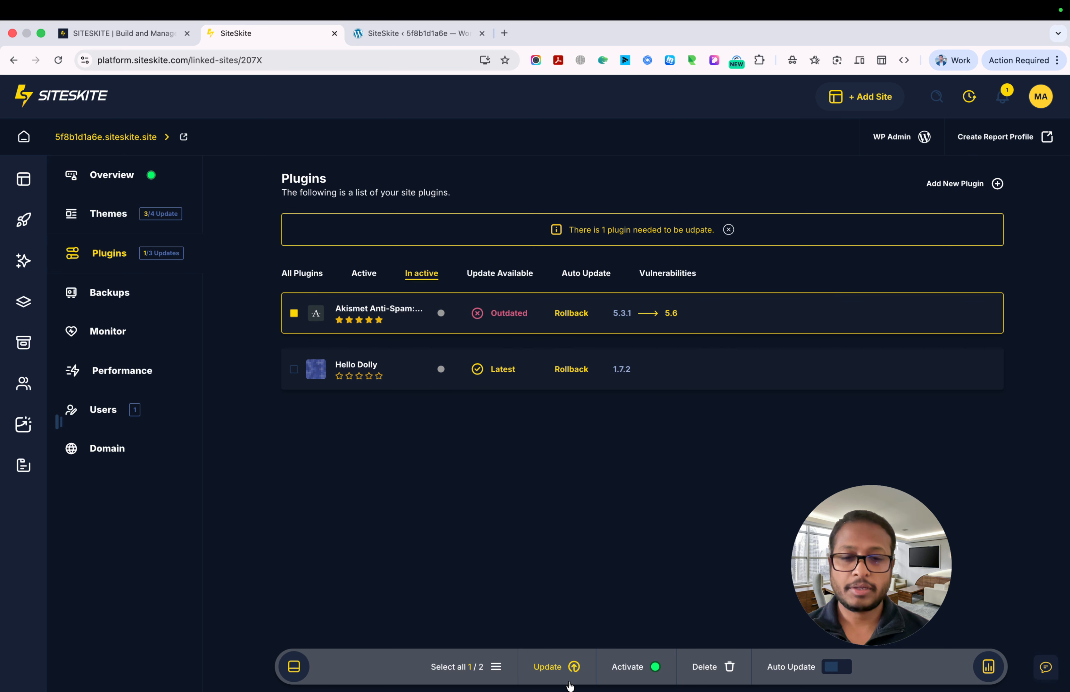
pyautogui.click(555, 669)
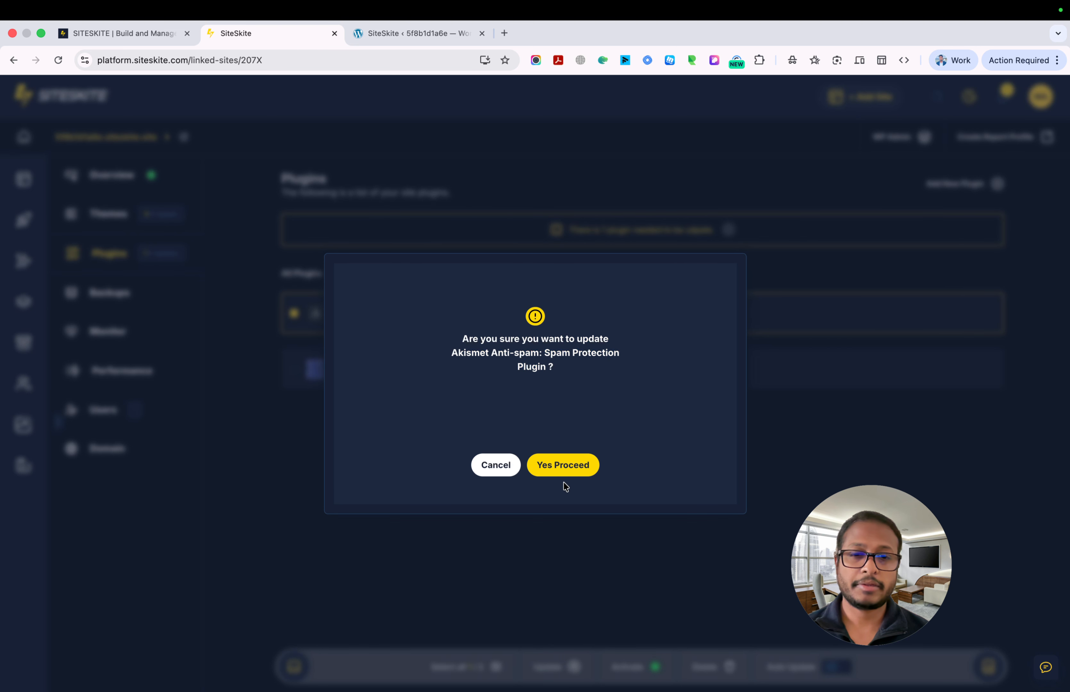
pyautogui.click(563, 471)
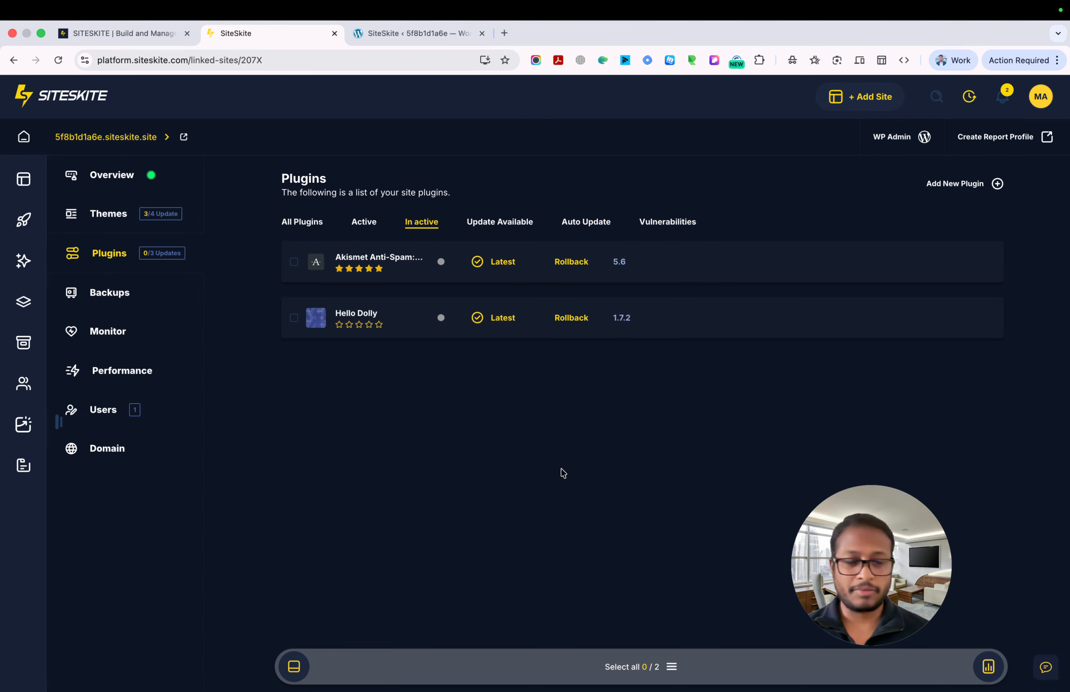
# Start adding a new plugin and search the WP.org repository for "wp crontrol"
pyautogui.click(956, 184)
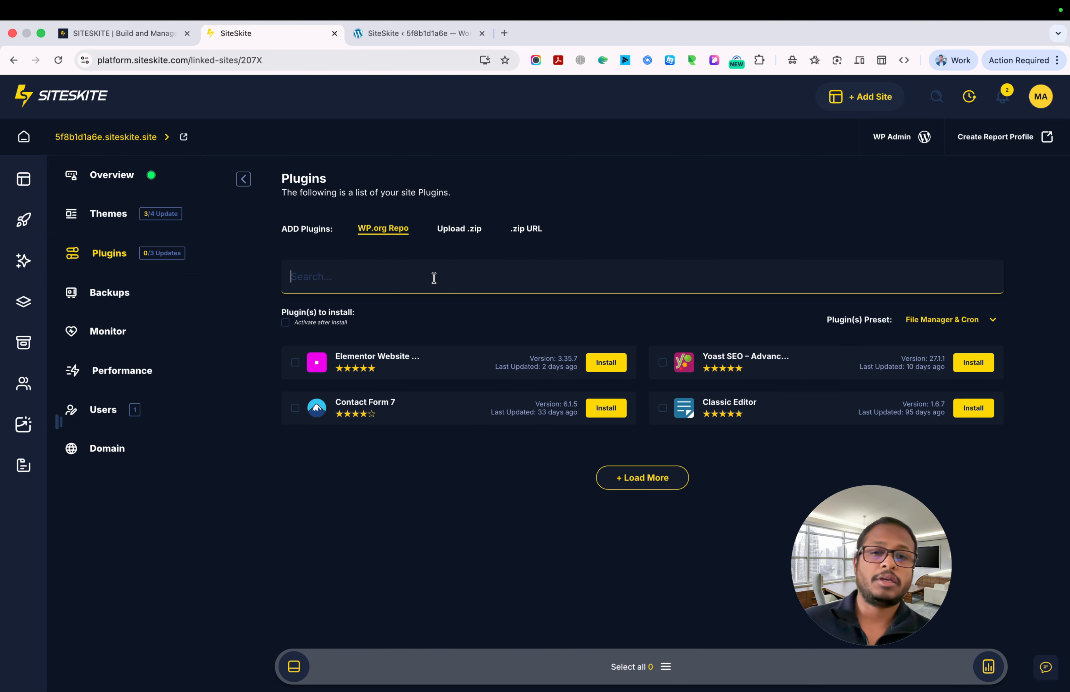
pyautogui.click(434, 278)
pyautogui.write('wp cron trol')
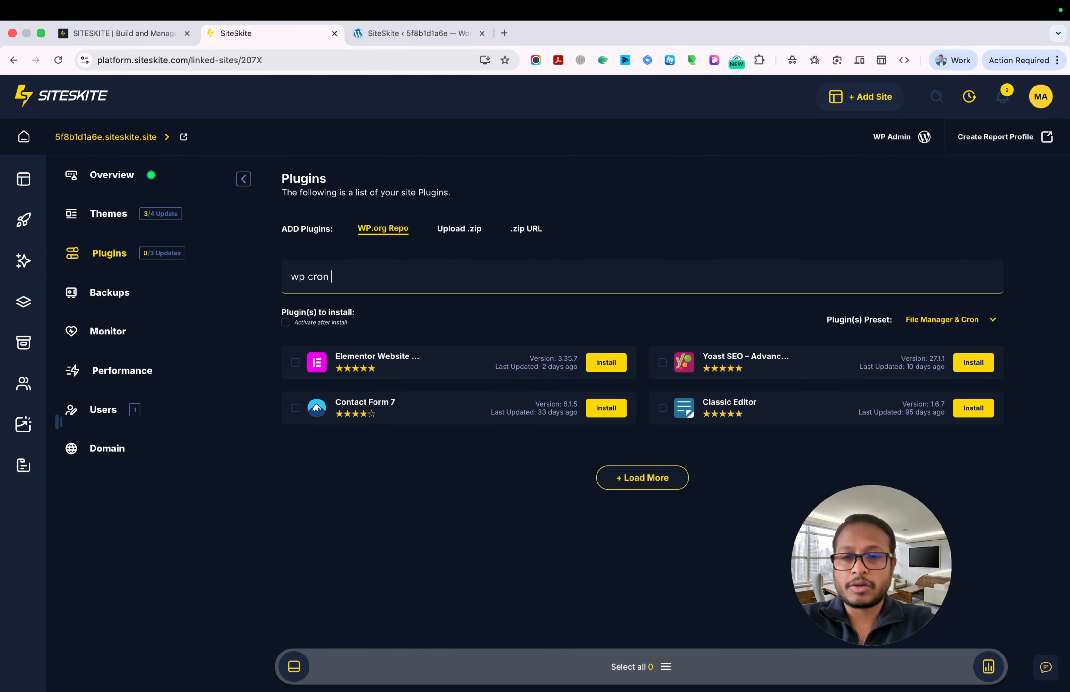
pyautogui.press('BackSpace')
pyautogui.press('BackSpace')
pyautogui.write('rol')
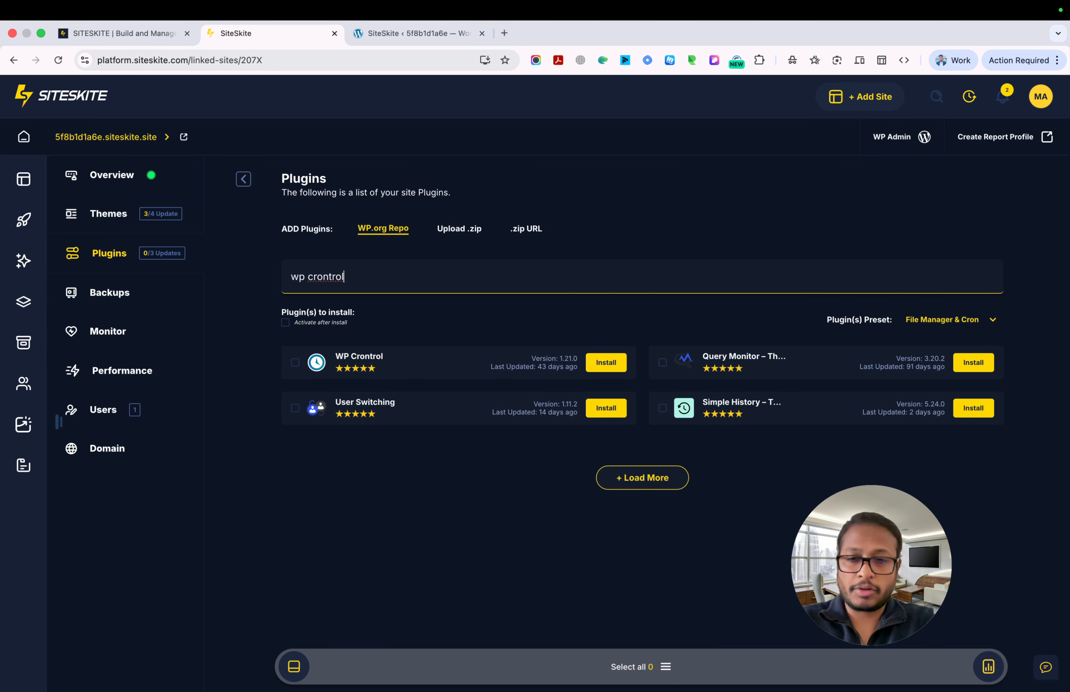
# Load the File Manager & Cron plugin preset and install all four of its plugins without activating them
pyautogui.click(994, 322)
pyautogui.click(931, 360)
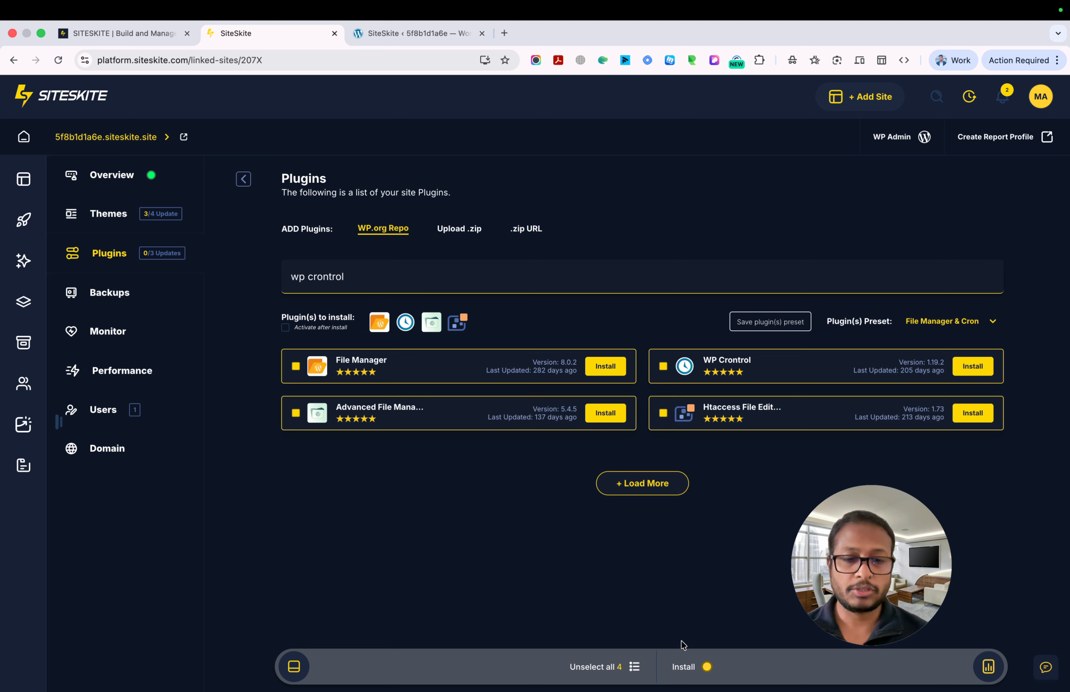
pyautogui.click(685, 667)
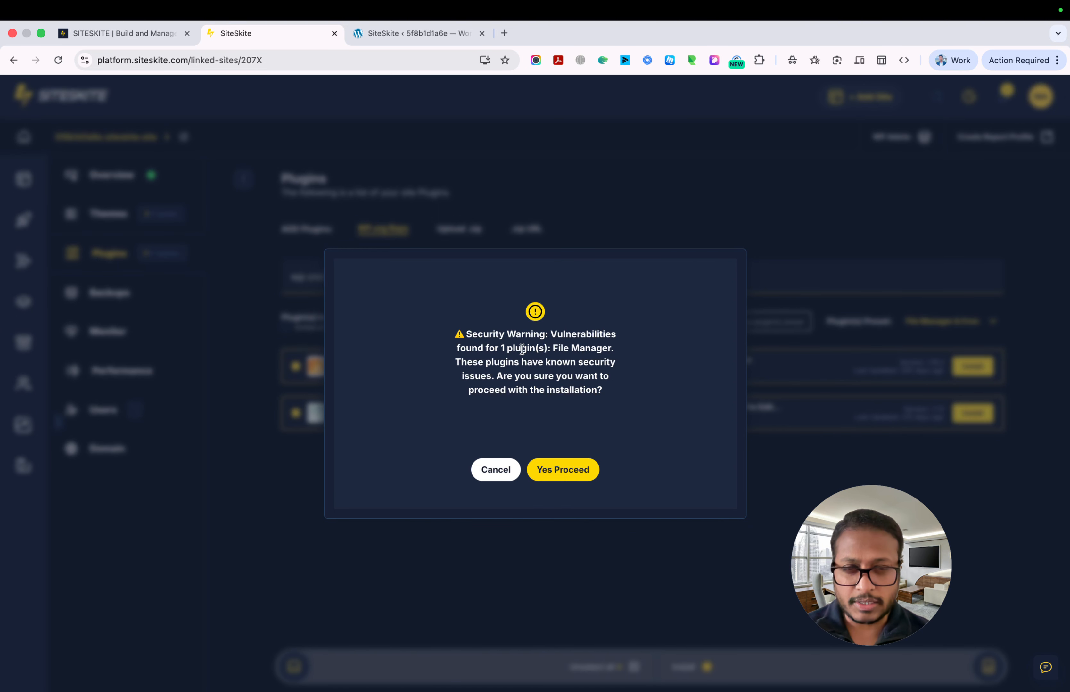
pyautogui.scroll(5, 523, 349)
pyautogui.scroll(-2, 523, 349)
pyautogui.scroll(-3, 522, 349)
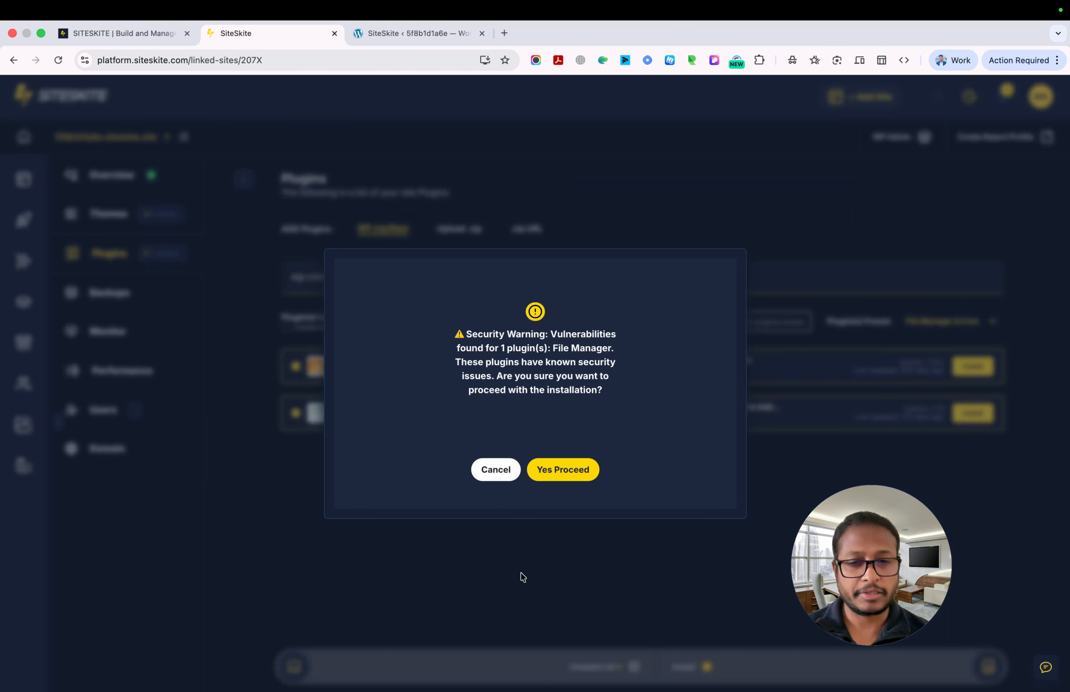
pyautogui.click(564, 468)
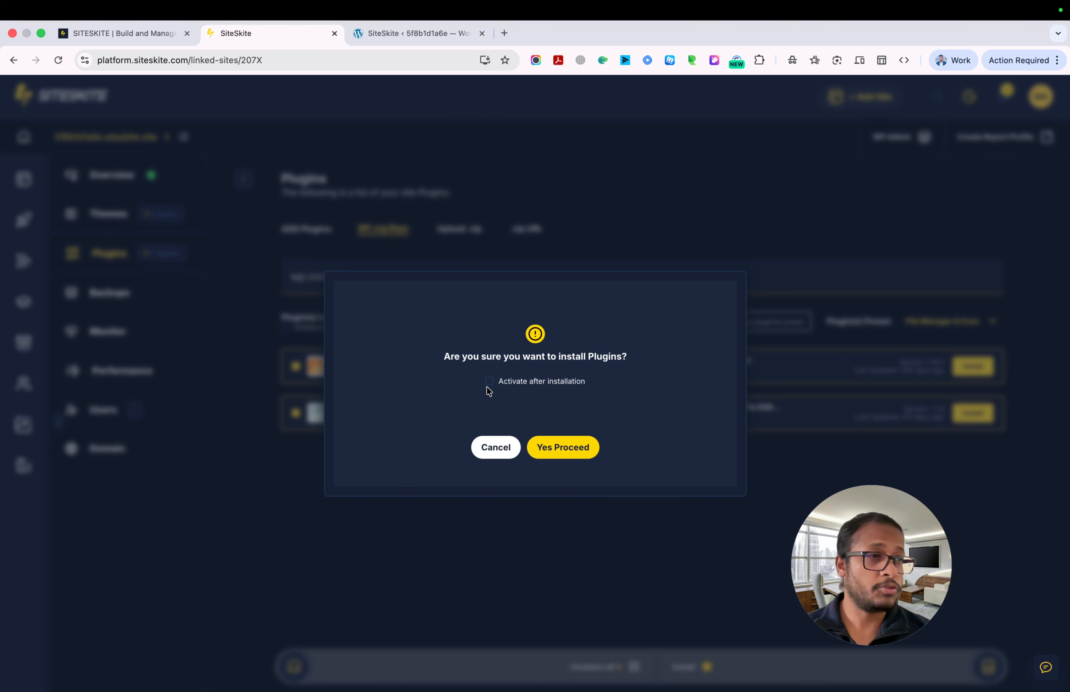
pyautogui.click(574, 449)
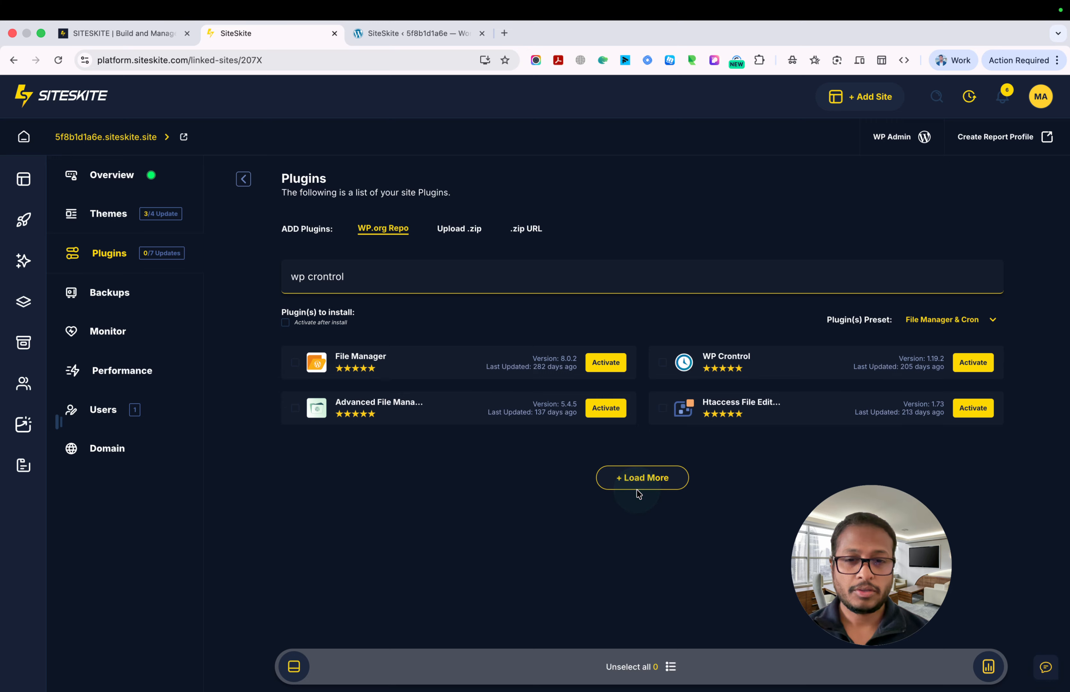
# Load the "basic site" plugin preset as the set of plugins to install
pyautogui.click(994, 321)
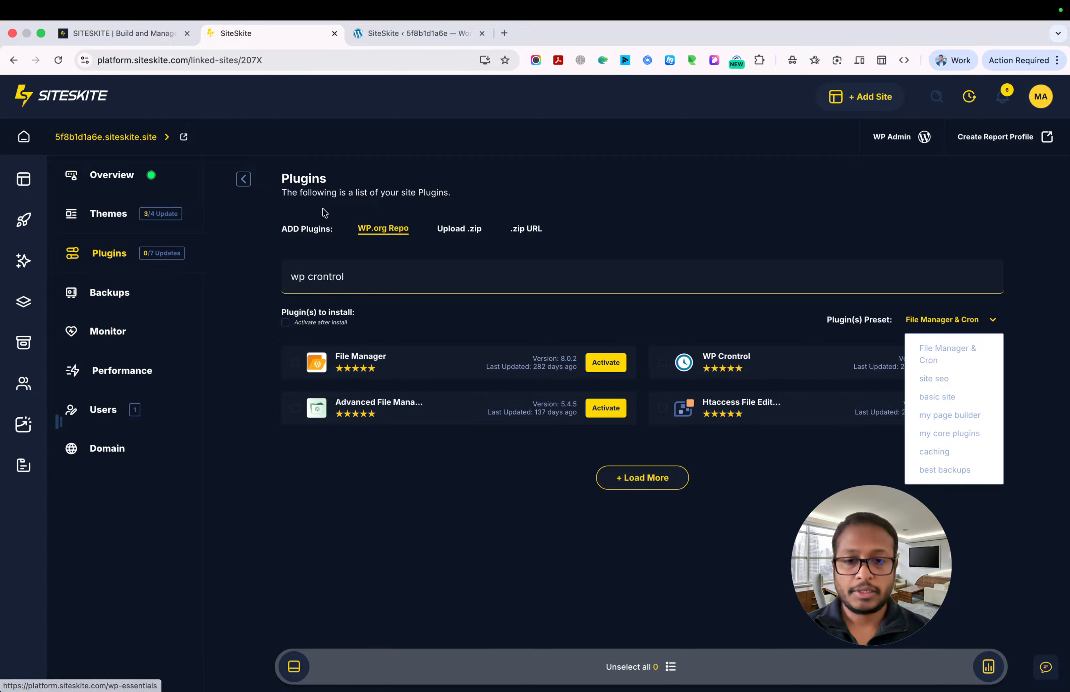
pyautogui.click(937, 397)
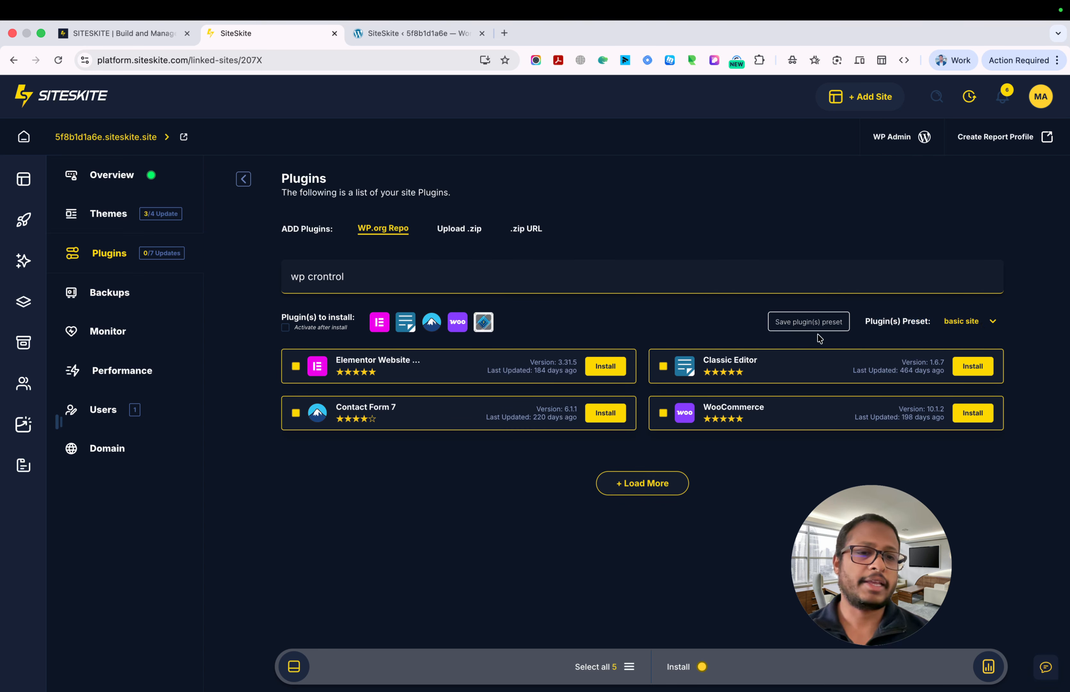
pyautogui.click(806, 330)
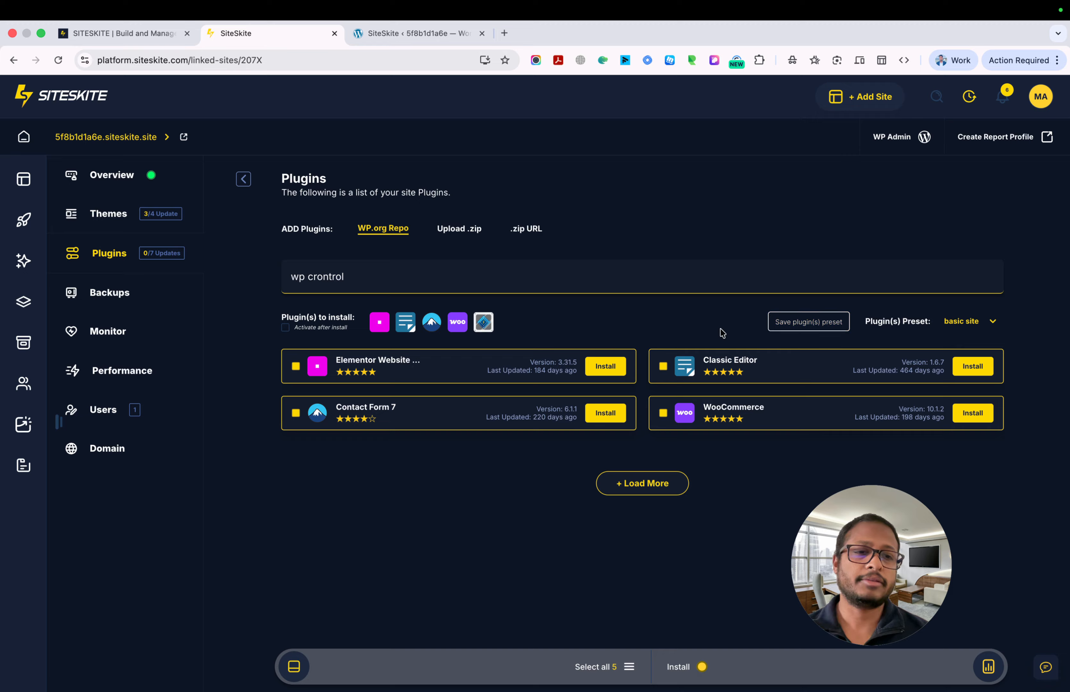
pyautogui.click(796, 320)
pyautogui.click(699, 325)
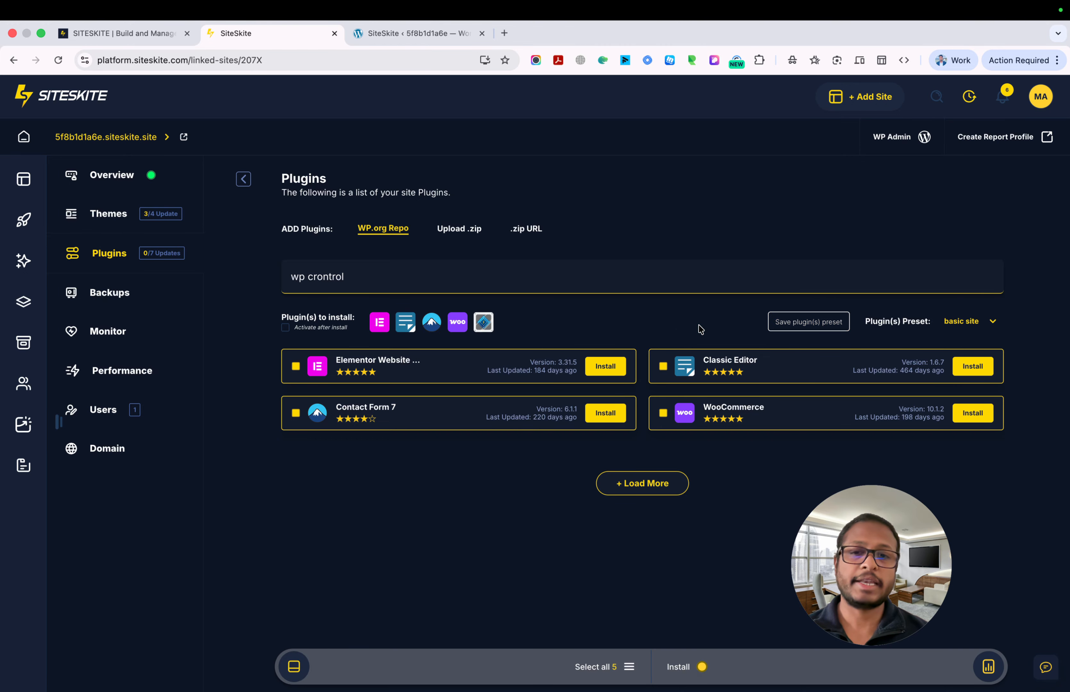
# Switch to the site's WordPress admin, check its installed plugins list, and return to SiteSkite
pyautogui.click(409, 31)
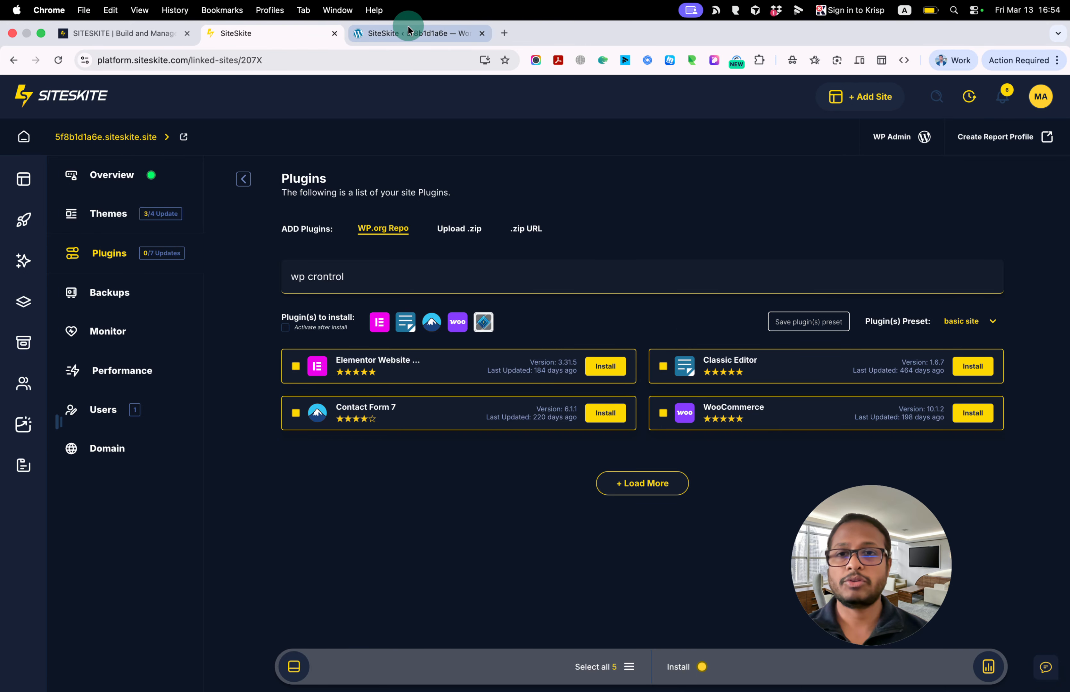
pyautogui.click(55, 254)
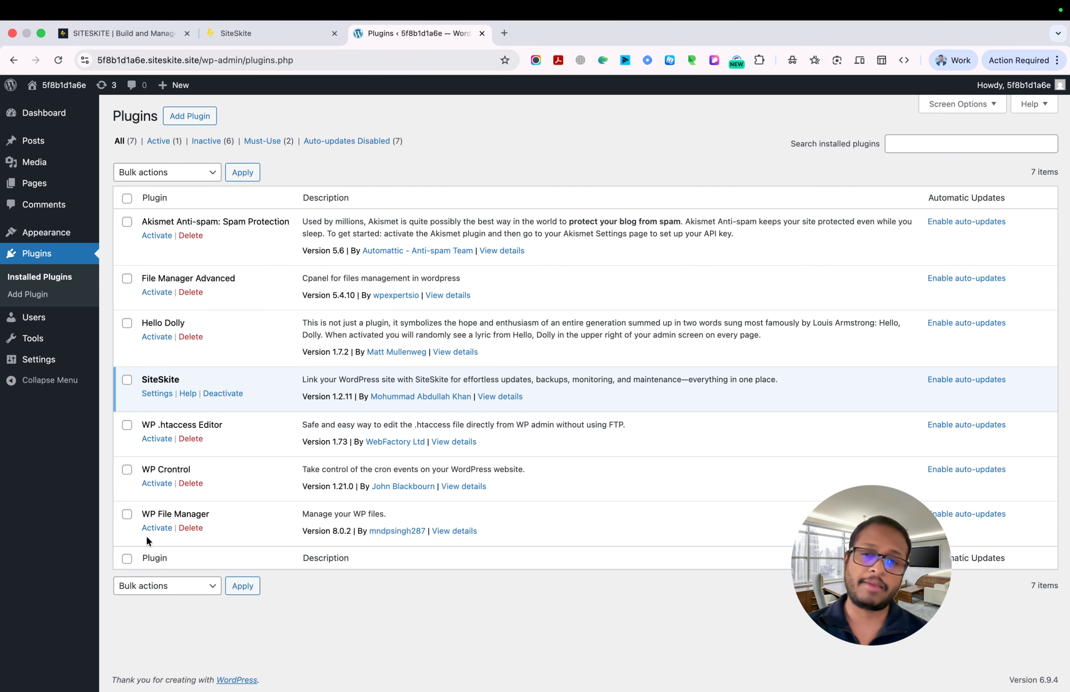
pyautogui.click(281, 36)
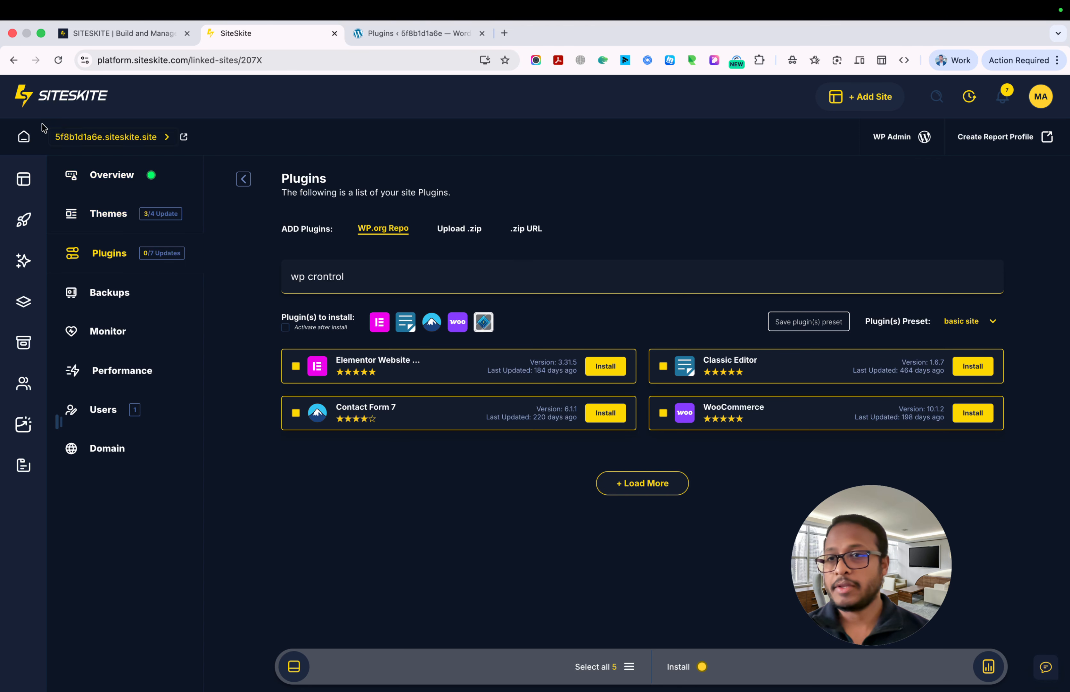
# Browse the linked sites in the site switcher and close it without changing sites
pyautogui.click(121, 141)
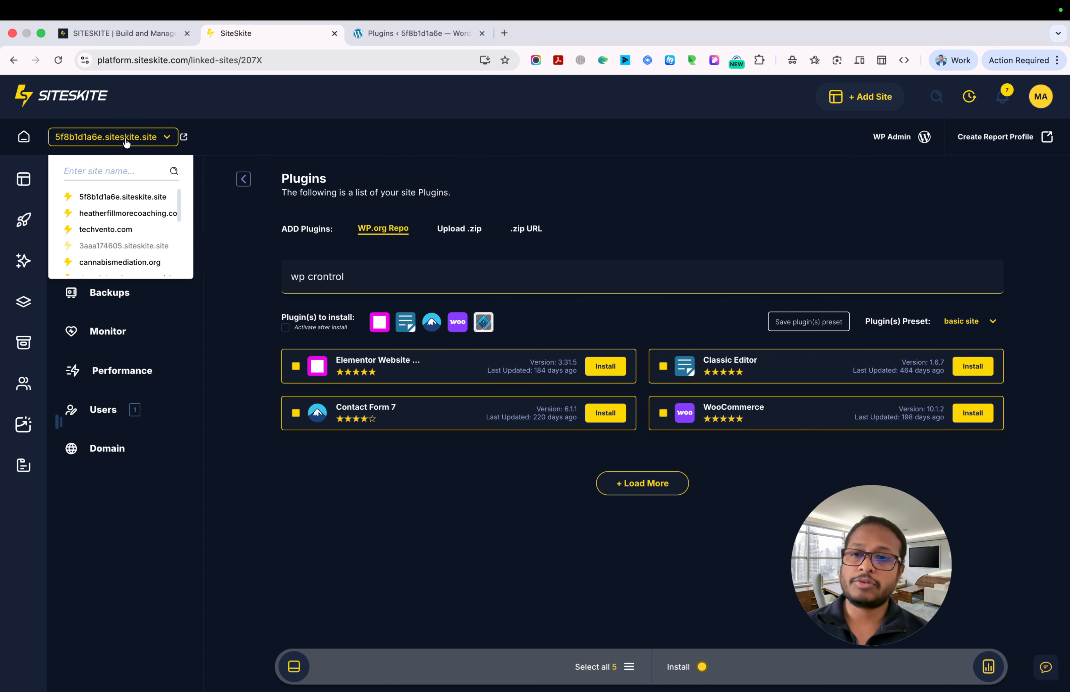
pyautogui.scroll(-5, 123, 227)
pyautogui.scroll(5, 122, 231)
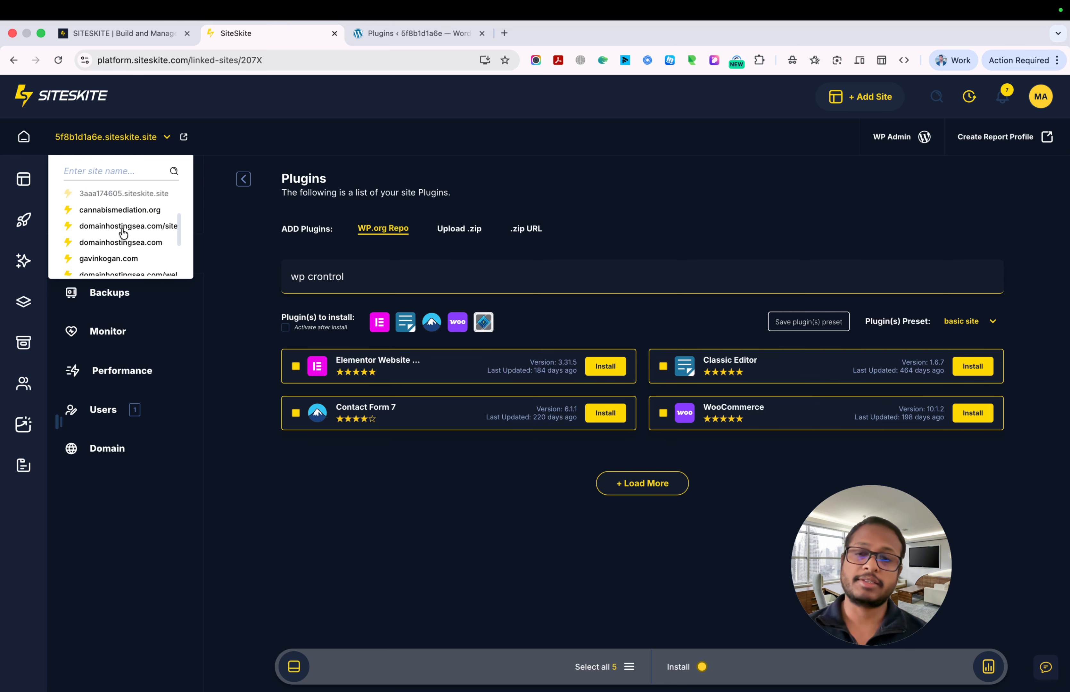
pyautogui.click(252, 130)
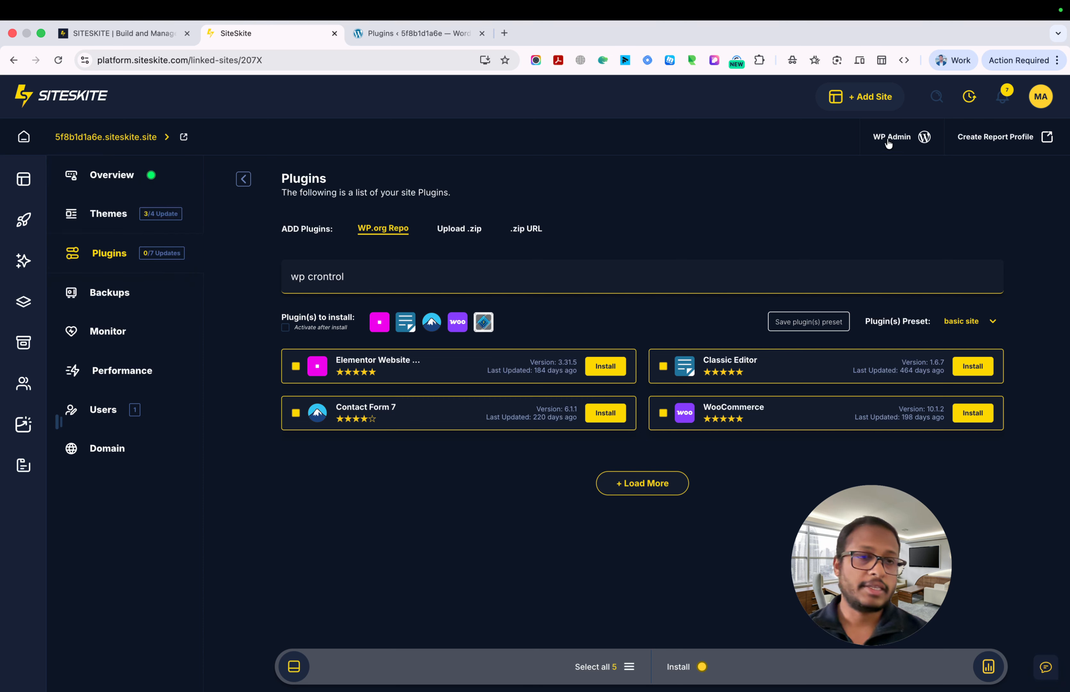
# Switch to the WordPress admin and log out of the site
pyautogui.click(444, 35)
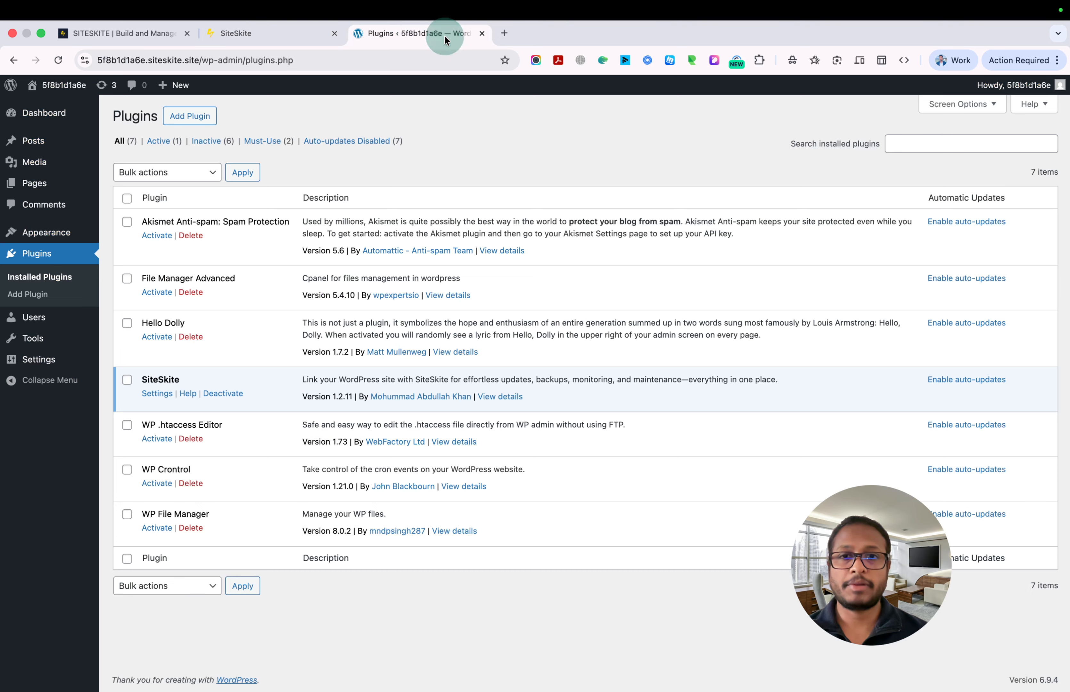
pyautogui.moveTo(1005, 97)
pyautogui.click(979, 148)
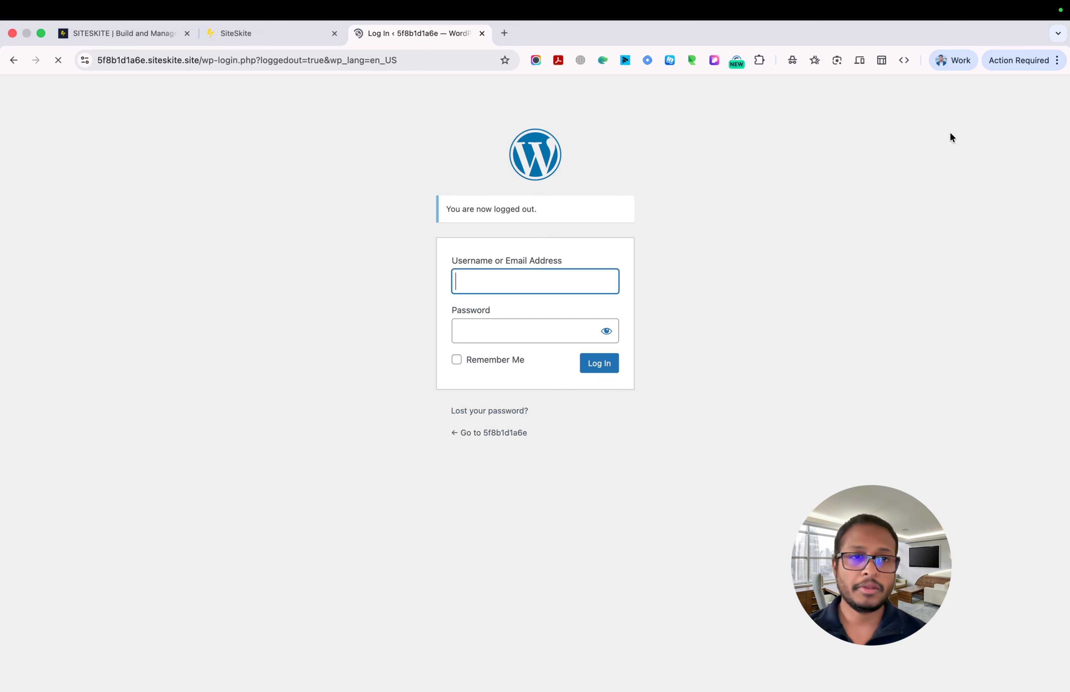
# Open the site's WP Admin directly from SiteSkite without entering credentials, and close both WordPress tabs
pyautogui.click(285, 39)
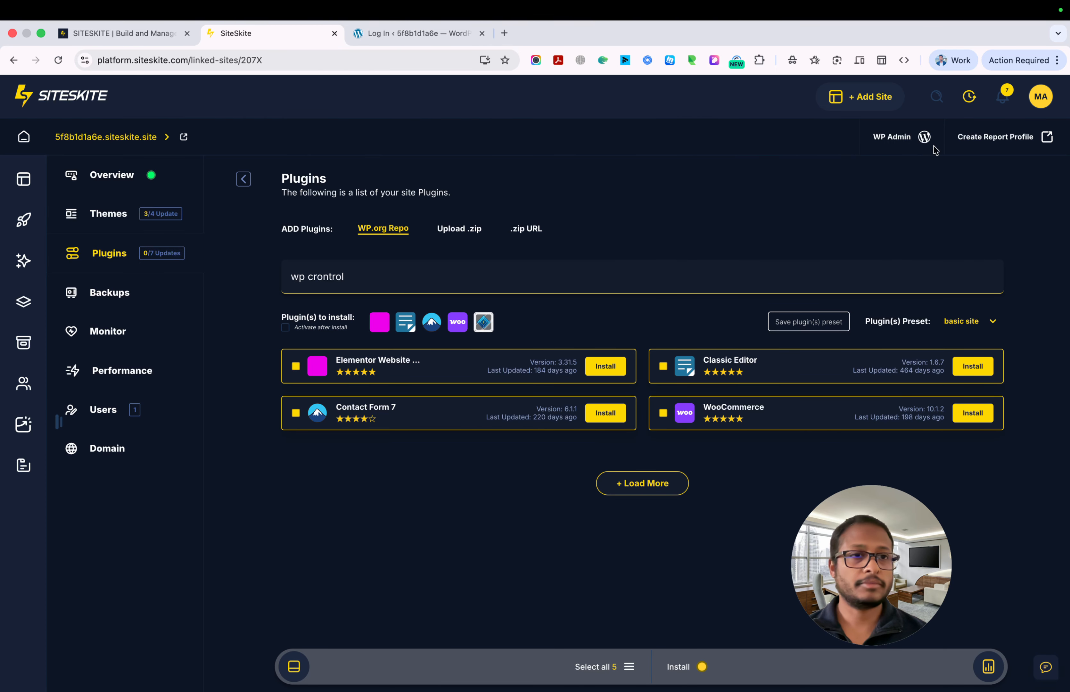
pyautogui.click(884, 138)
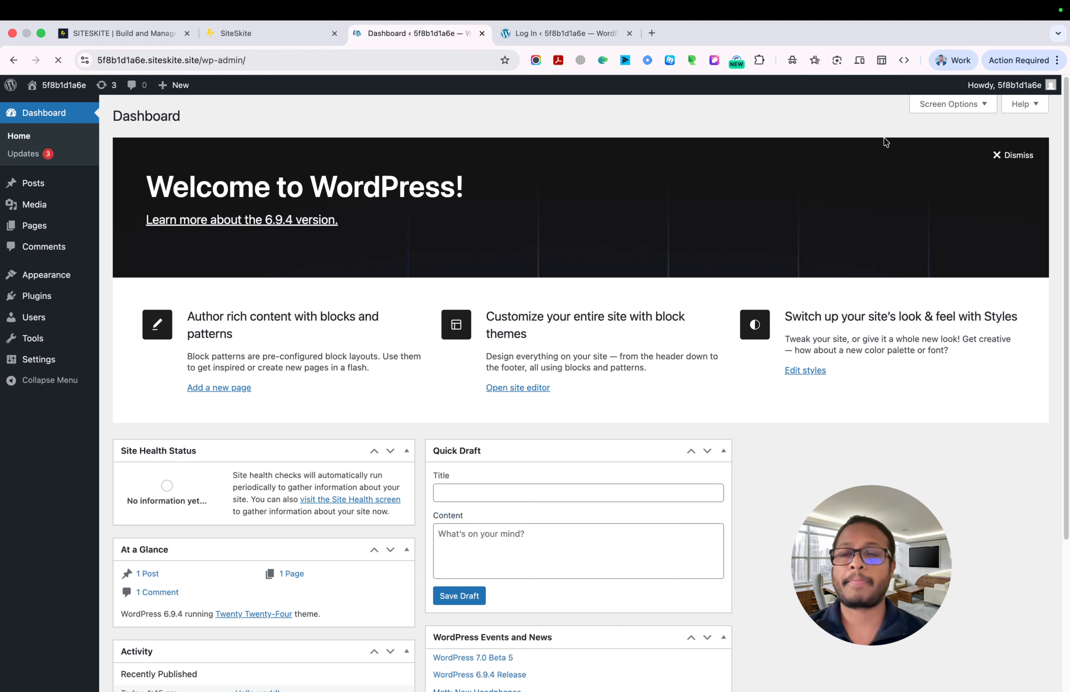
pyautogui.click(482, 33)
pyautogui.click(498, 34)
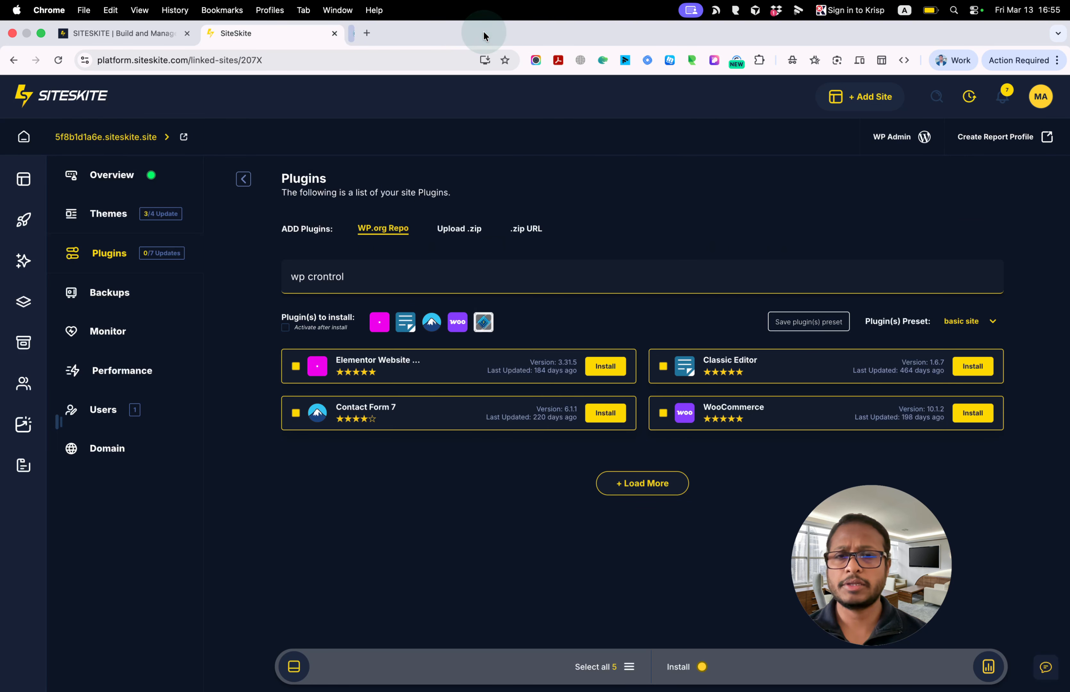
# Go from the site's overview back to the linked sites list and reopen the 5f8b1d1a6e site
pyautogui.click(100, 176)
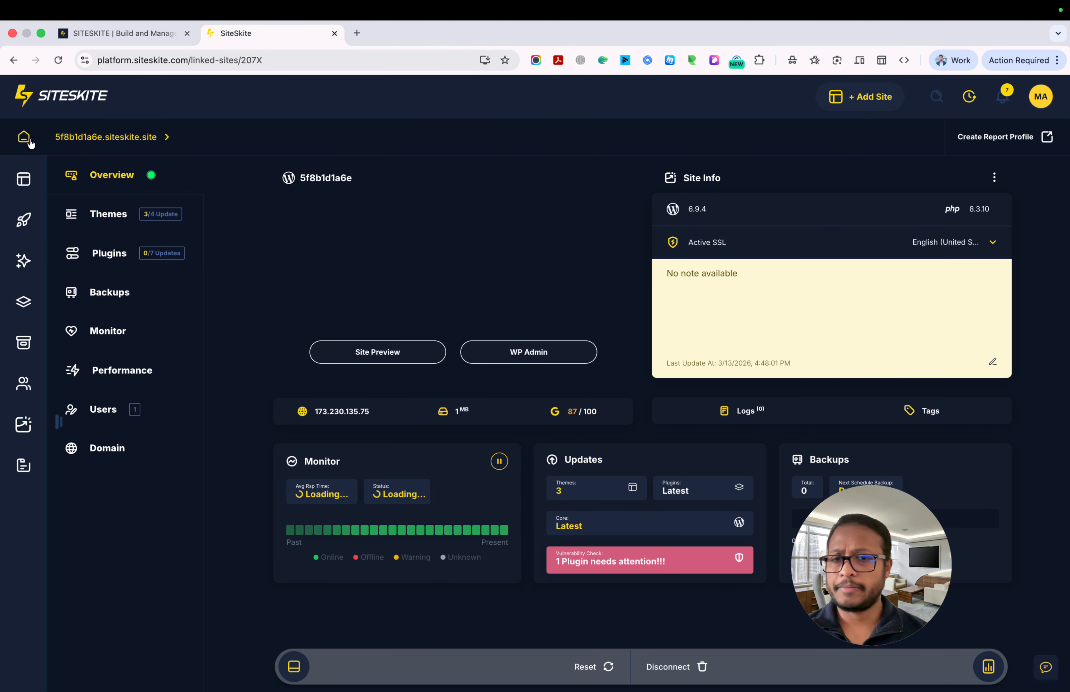
pyautogui.click(24, 137)
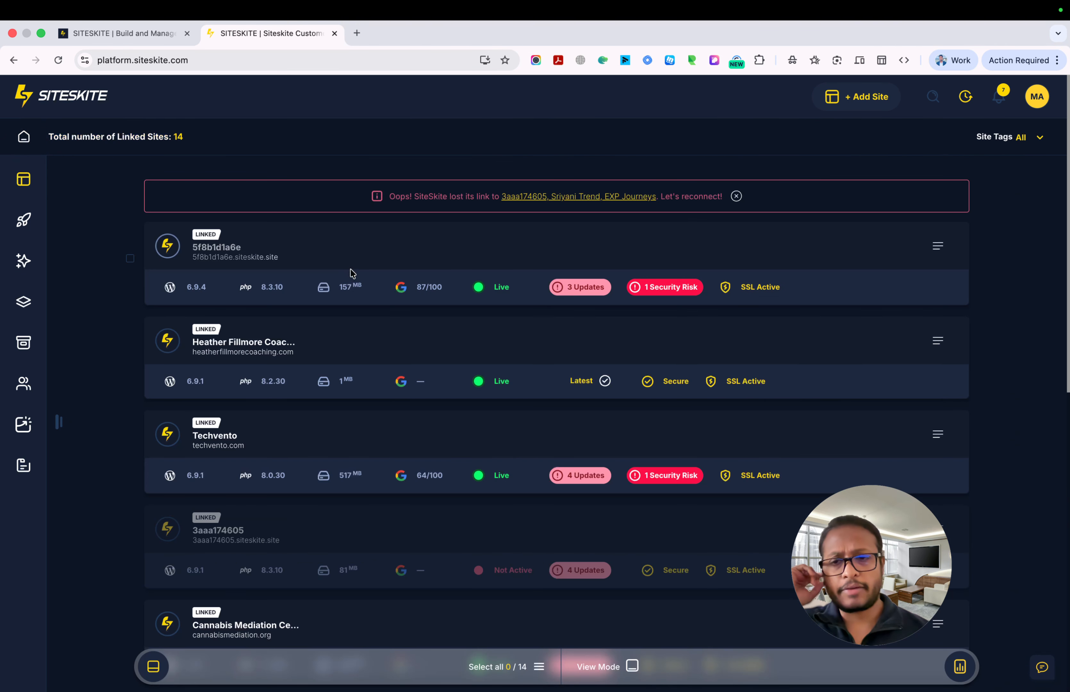
pyautogui.click(221, 255)
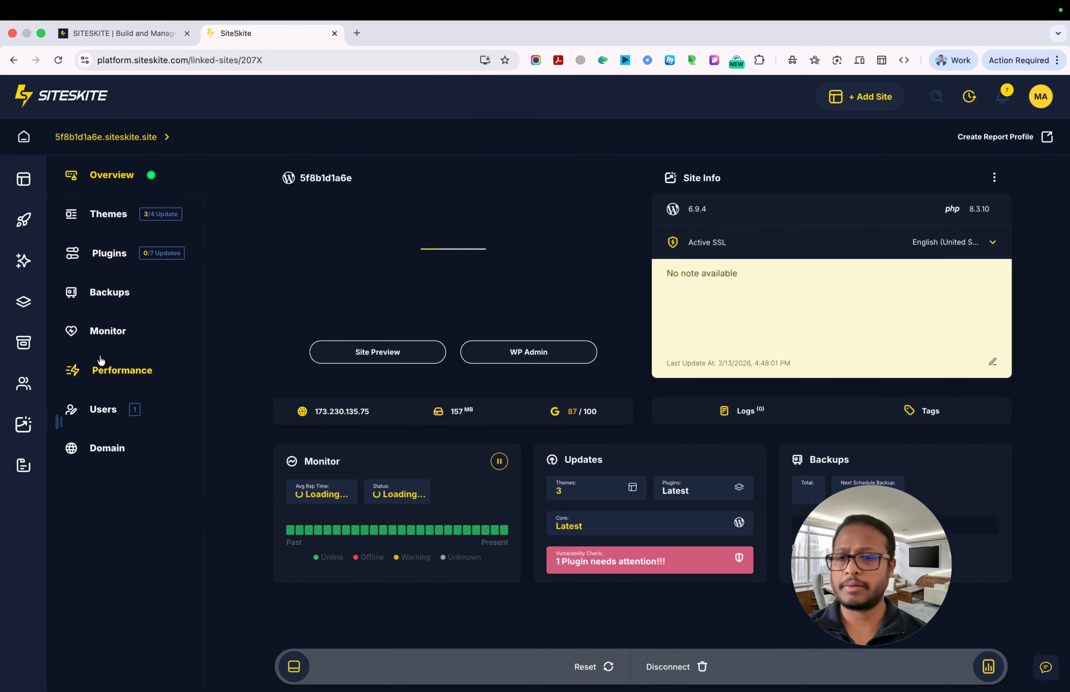
# Open the site's backups and examine the database, files and overall progress of the running backup
pyautogui.click(113, 298)
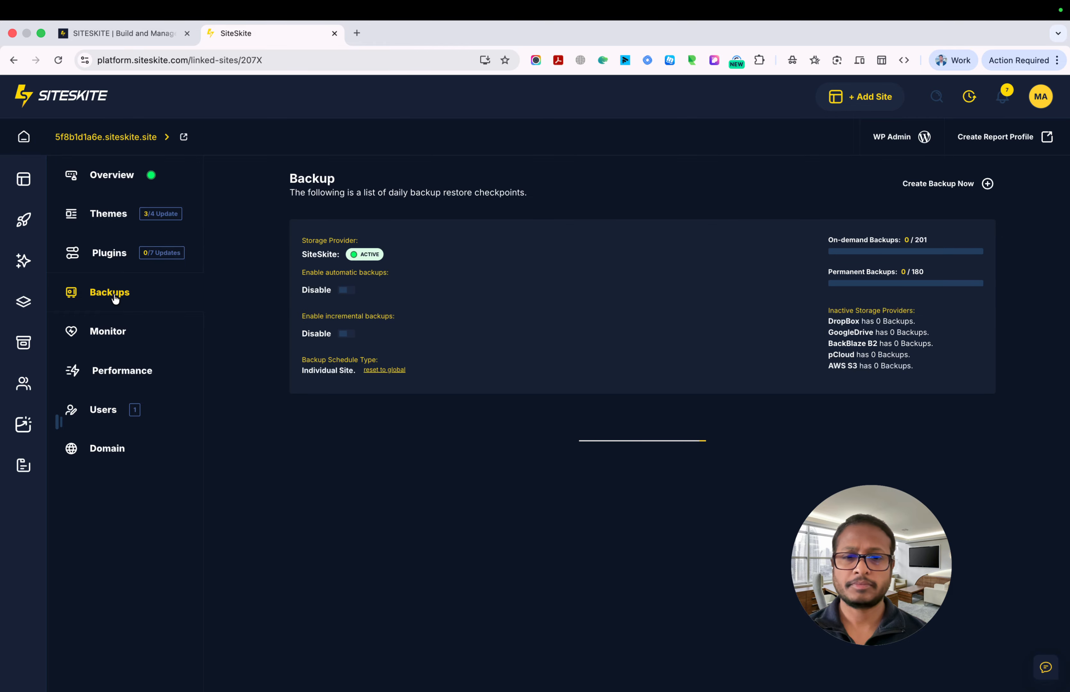
pyautogui.scroll(-5, 337, 397)
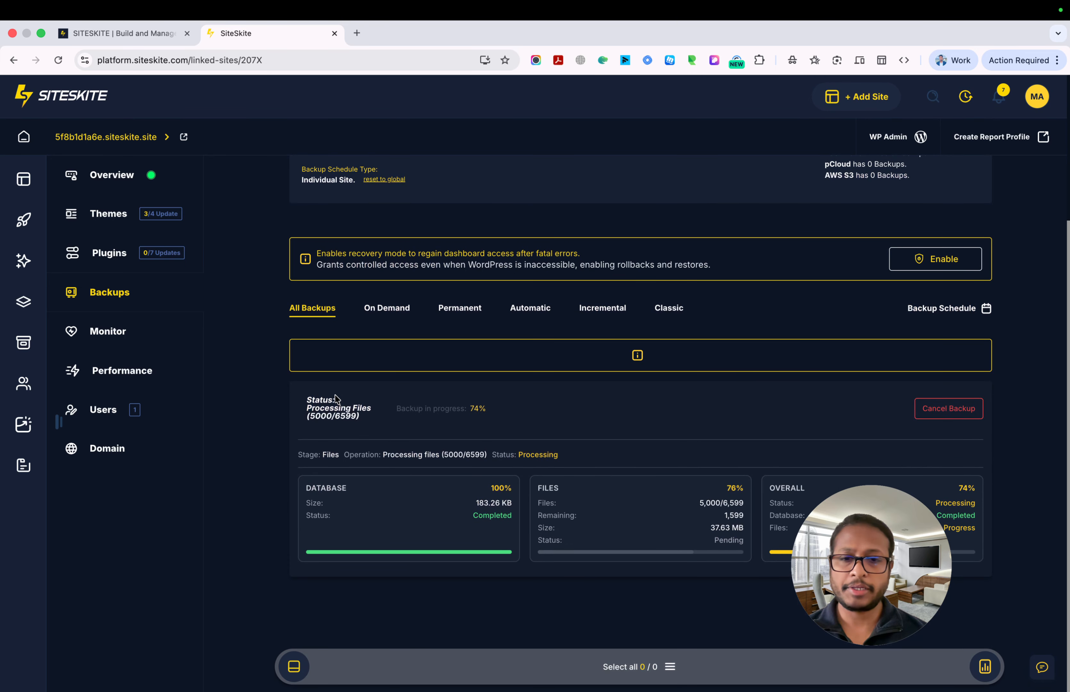
pyautogui.scroll(5, 464, 522)
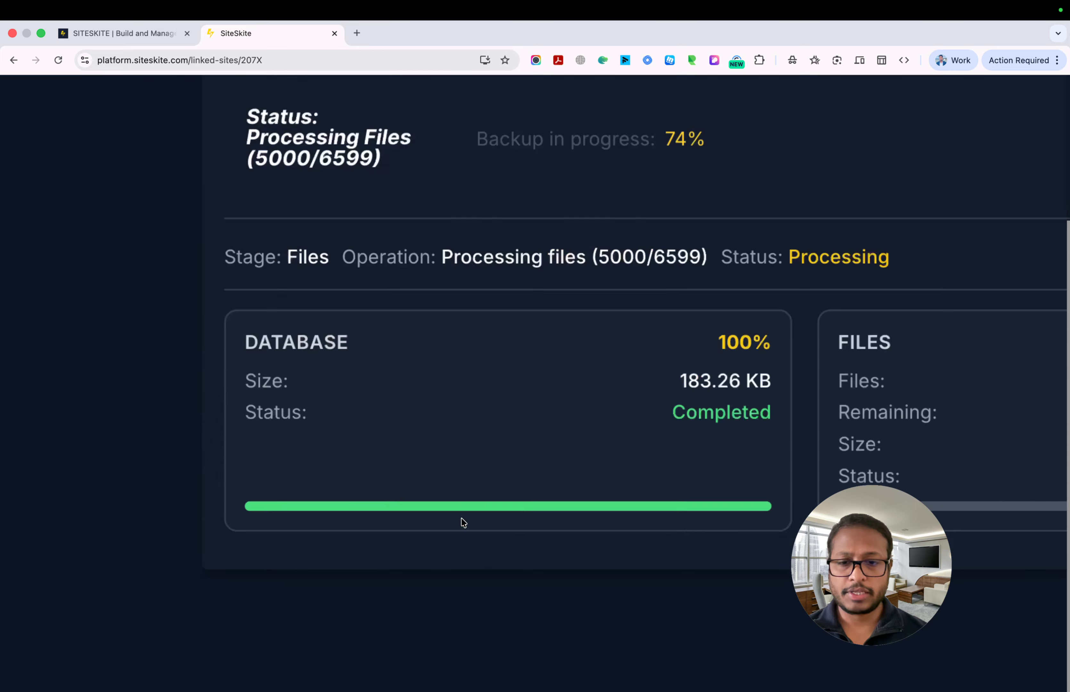
pyautogui.hscroll(3, 735, 383)
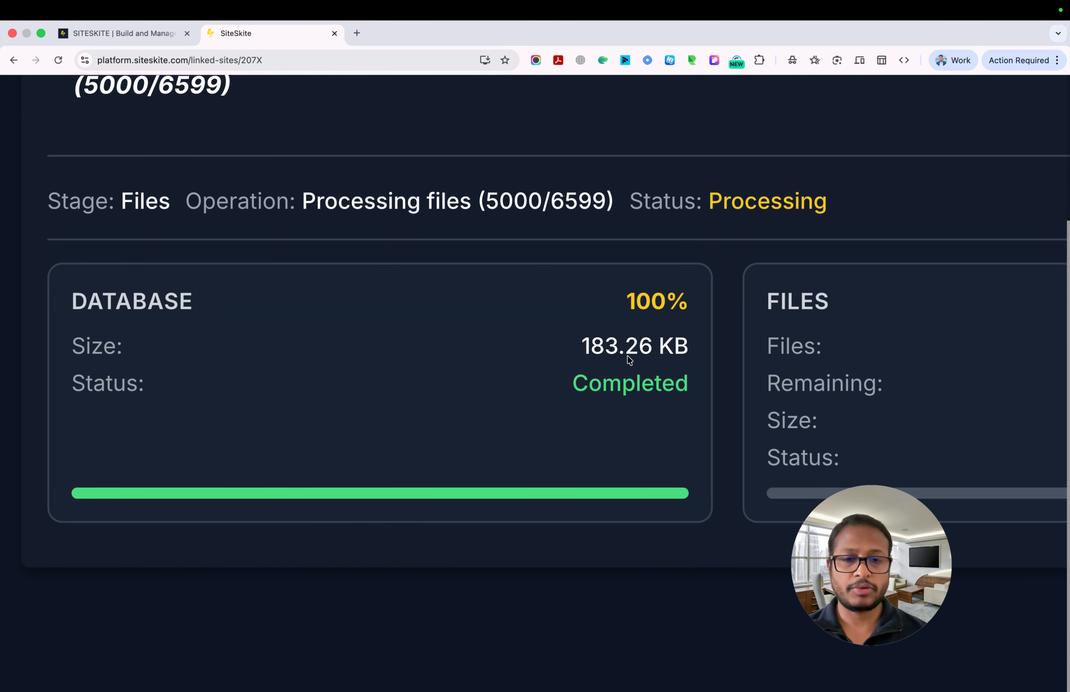
pyautogui.hscroll(10, 629, 359)
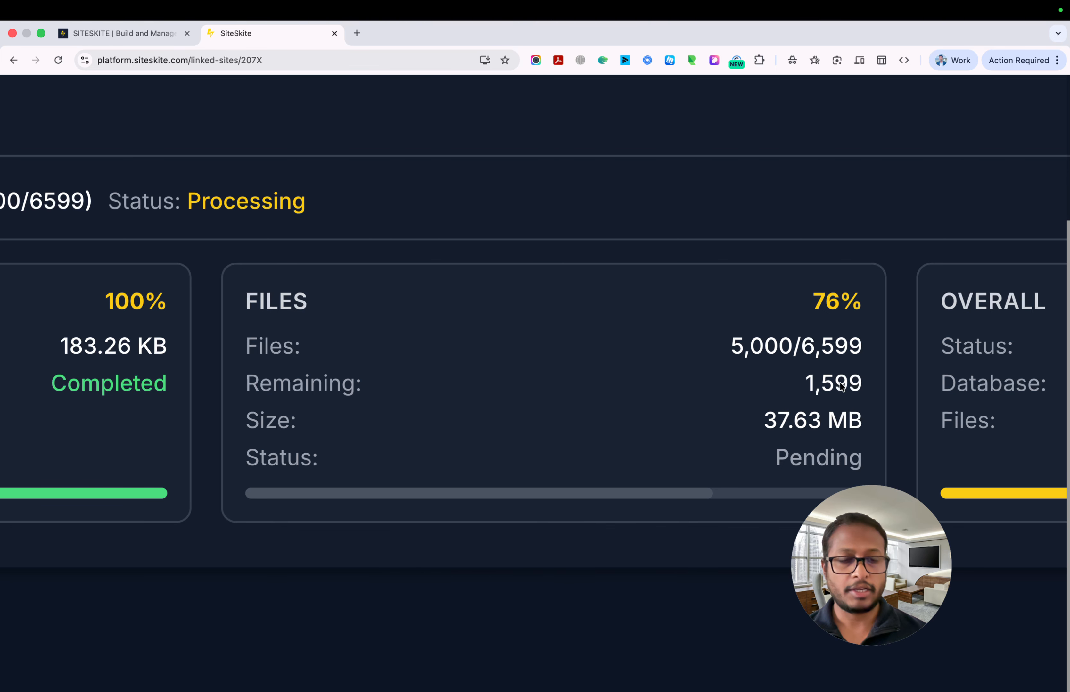
pyautogui.scroll(-10, 842, 387)
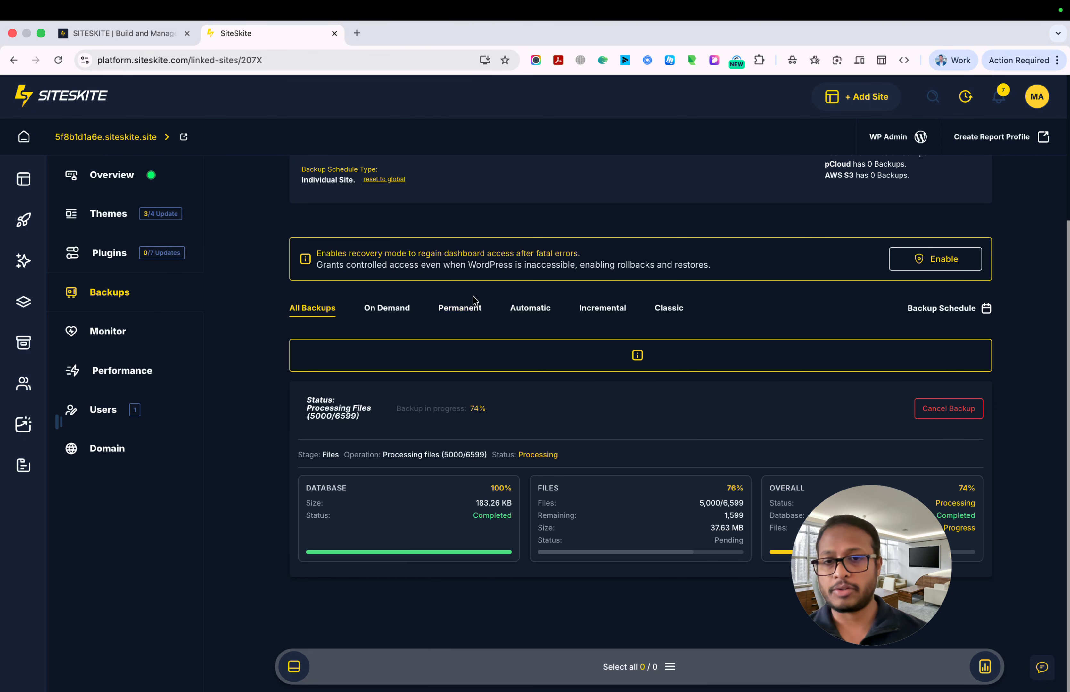
# Return to the linked sites list and open the overview of the Techvento site
pyautogui.click(23, 137)
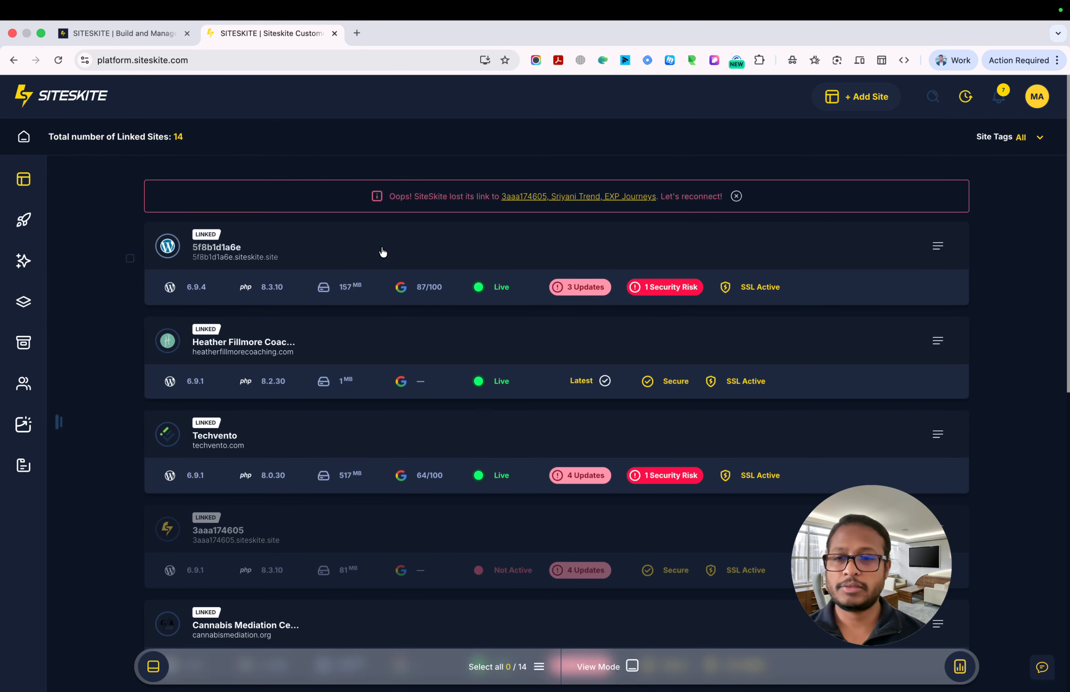
pyautogui.click(216, 443)
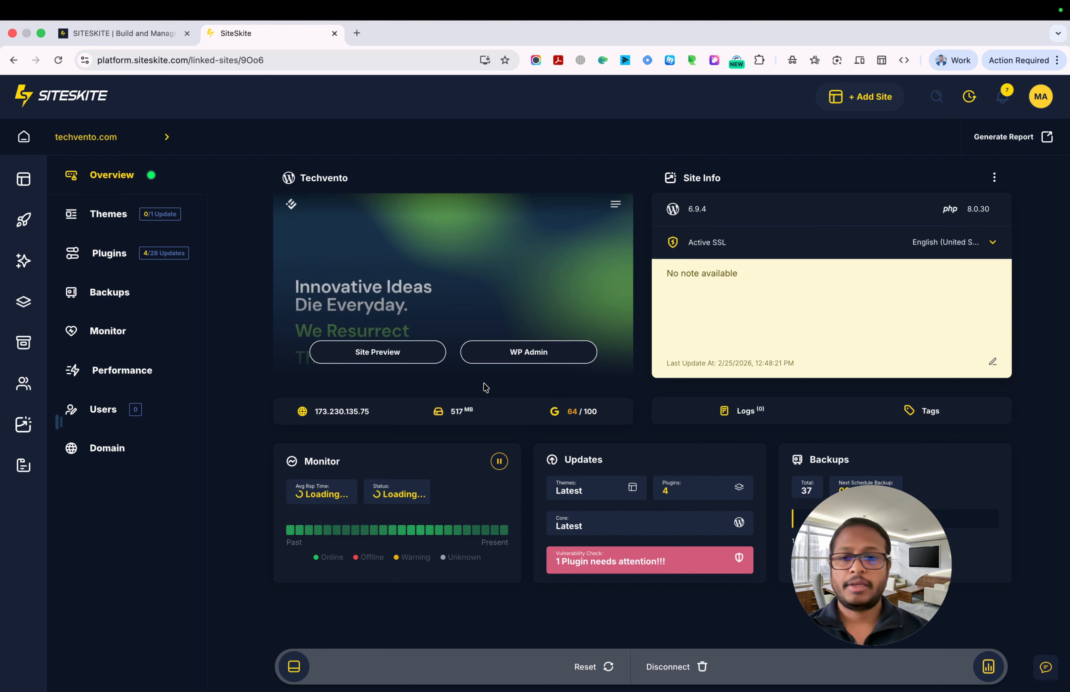
pyautogui.scroll(-1, 485, 383)
pyautogui.scroll(1, 611, 462)
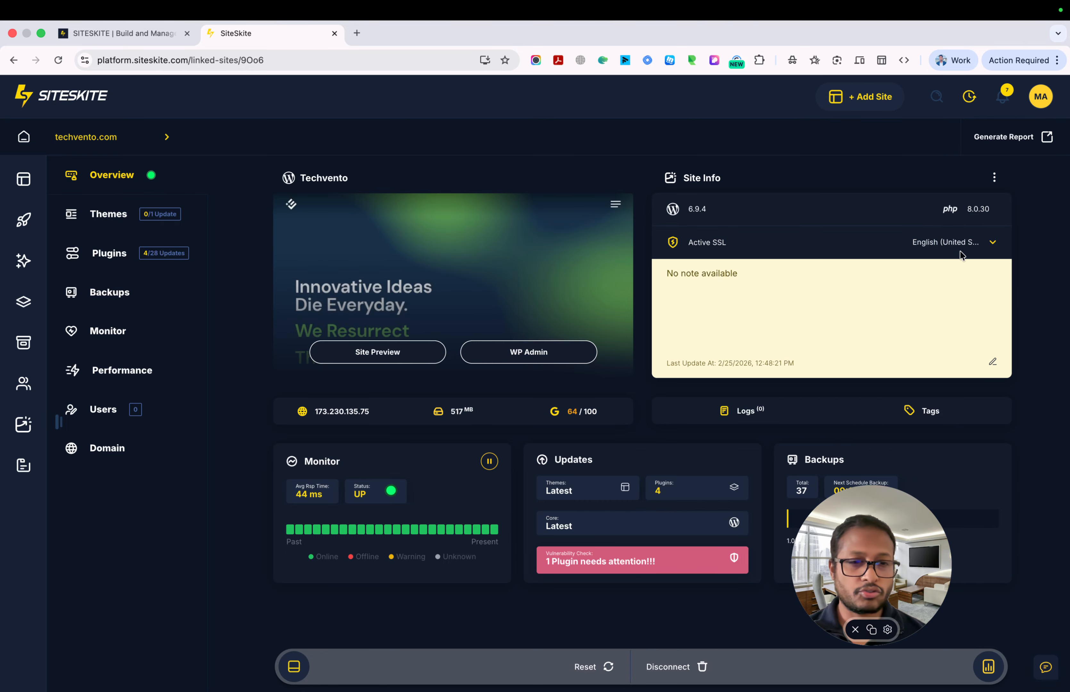
# Open Techvento's logs, look through the debug logs and copy the first log entry
pyautogui.click(745, 414)
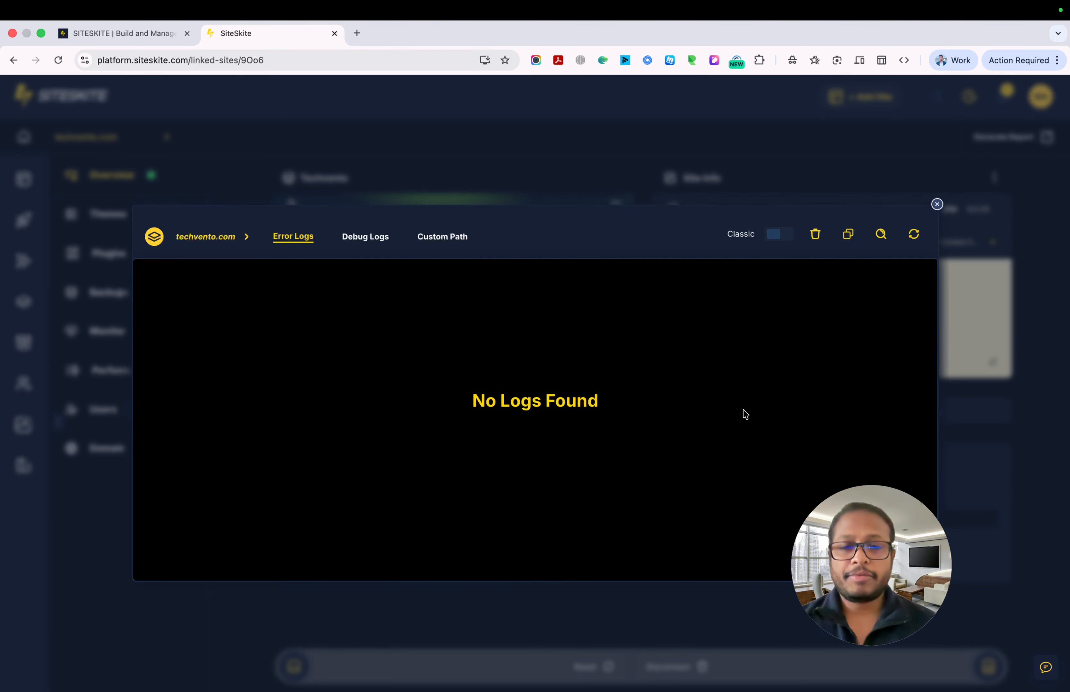
pyautogui.click(372, 237)
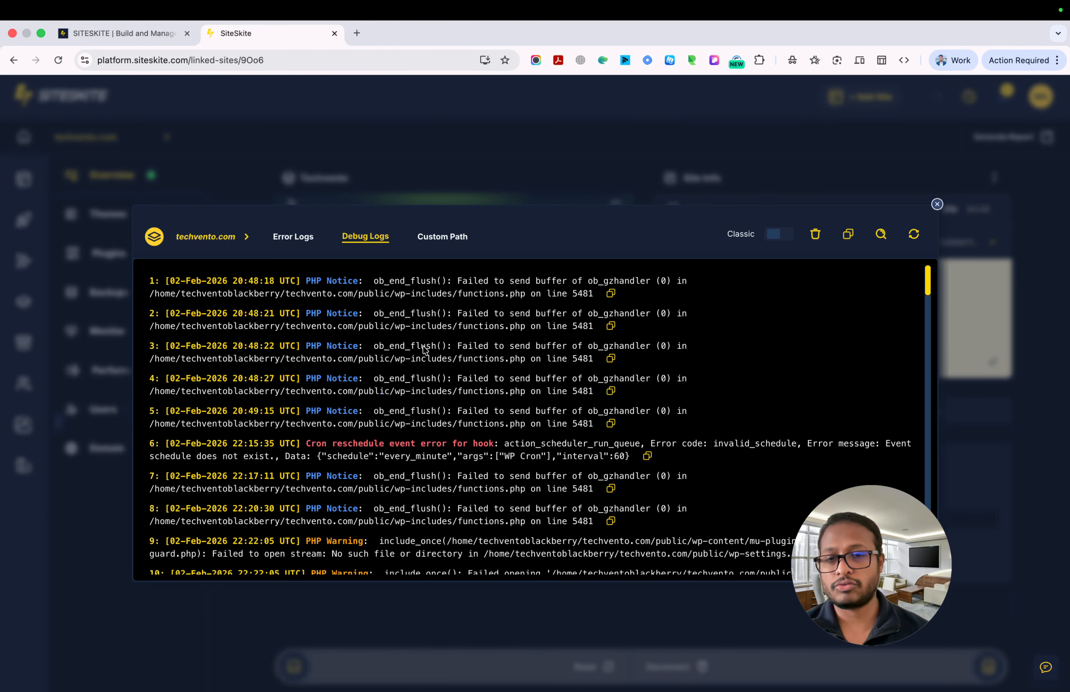
pyautogui.scroll(-3, 398, 421)
pyautogui.scroll(-10, 398, 421)
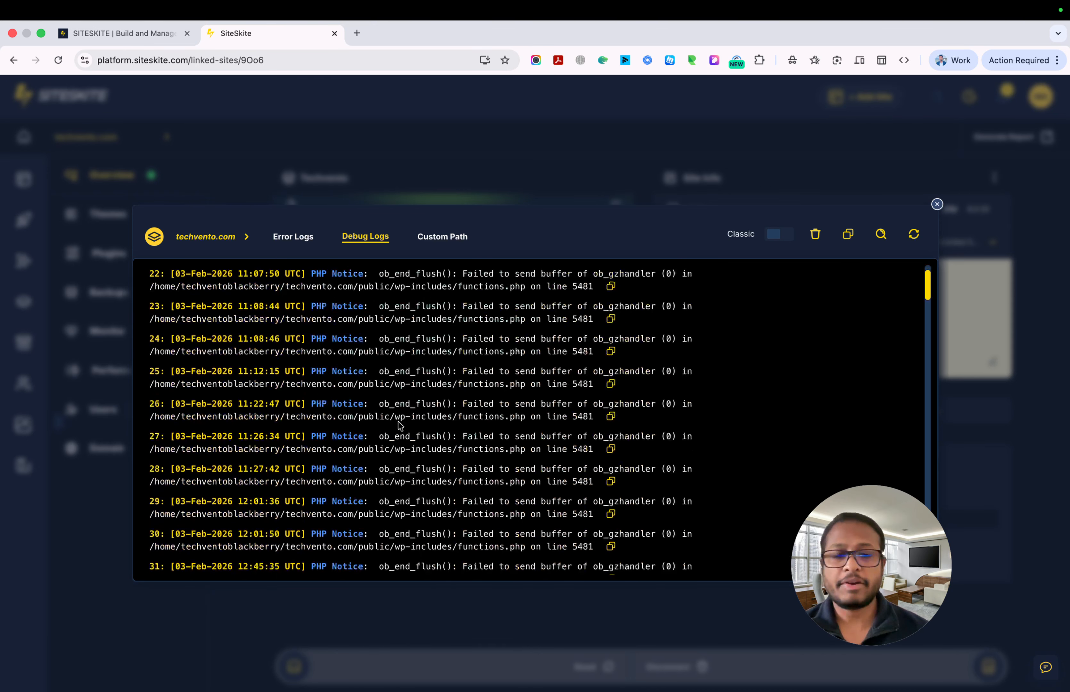
pyautogui.scroll(15, 399, 424)
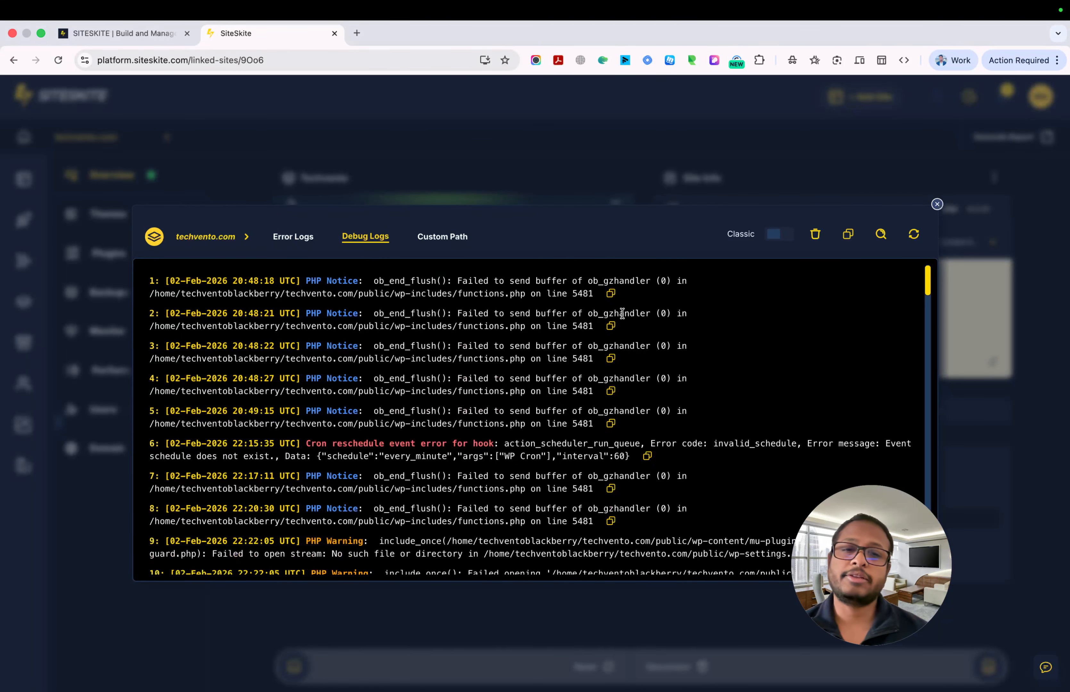
pyautogui.click(611, 294)
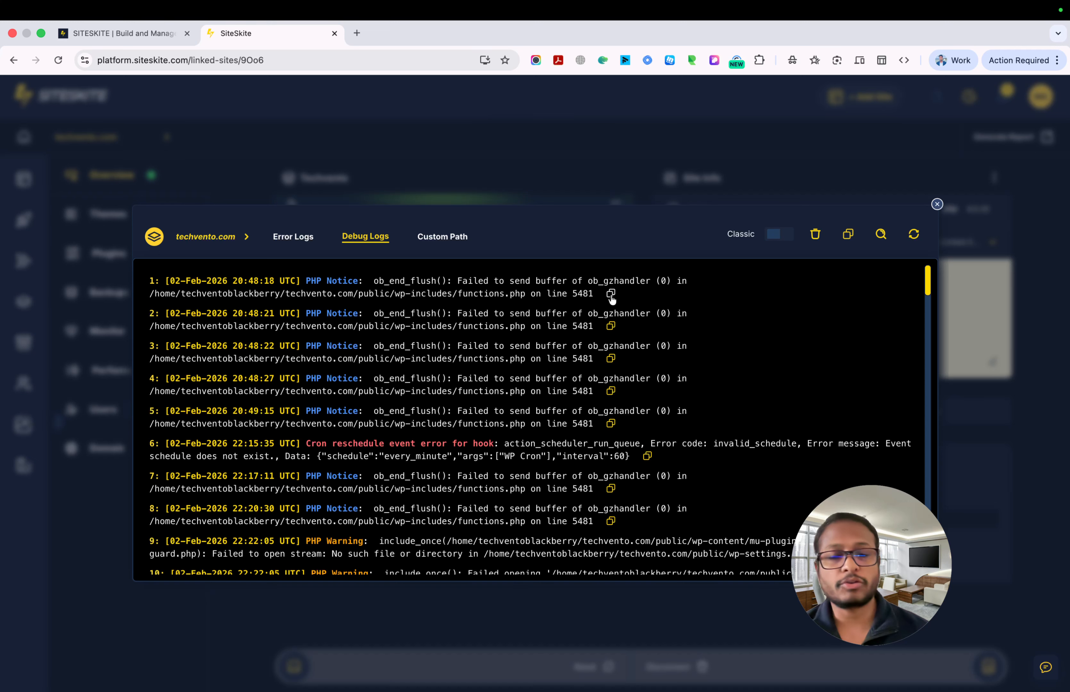
# Turn on the Classic view for the debug logs and copy all logs to the clipboard
pyautogui.click(777, 240)
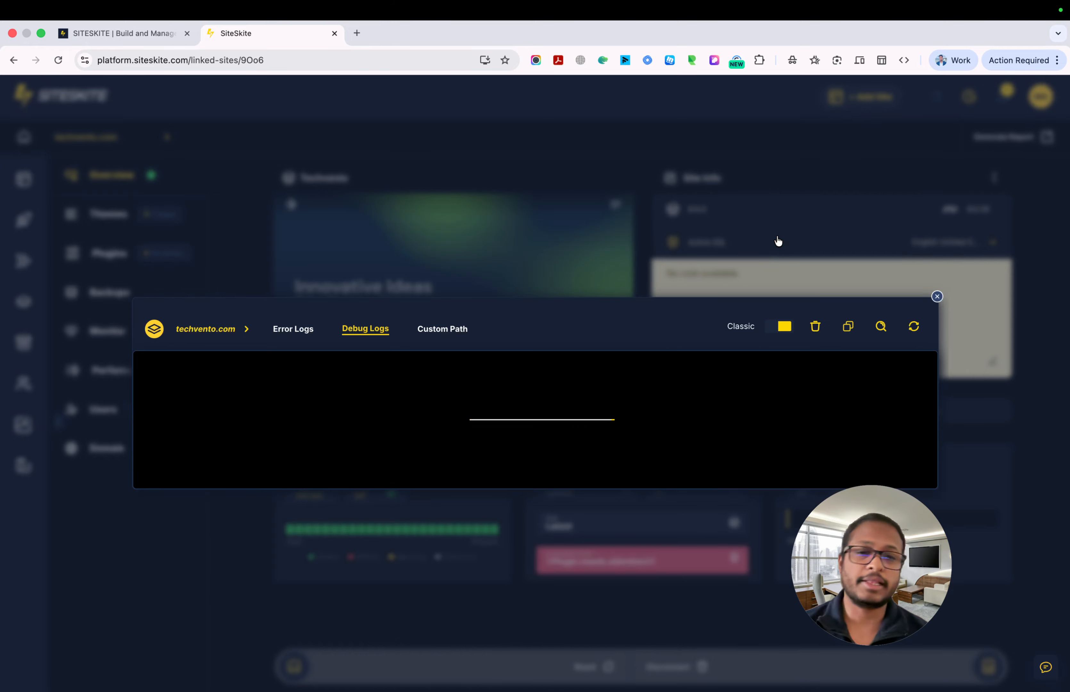
pyautogui.scroll(-5, 463, 508)
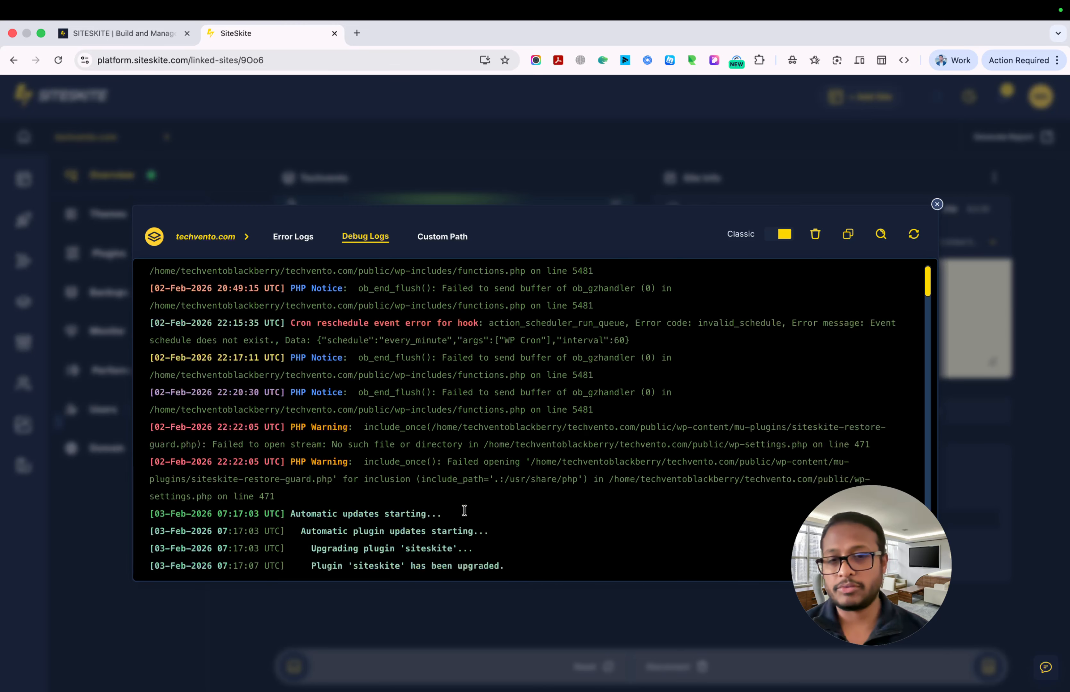
pyautogui.scroll(4, 463, 508)
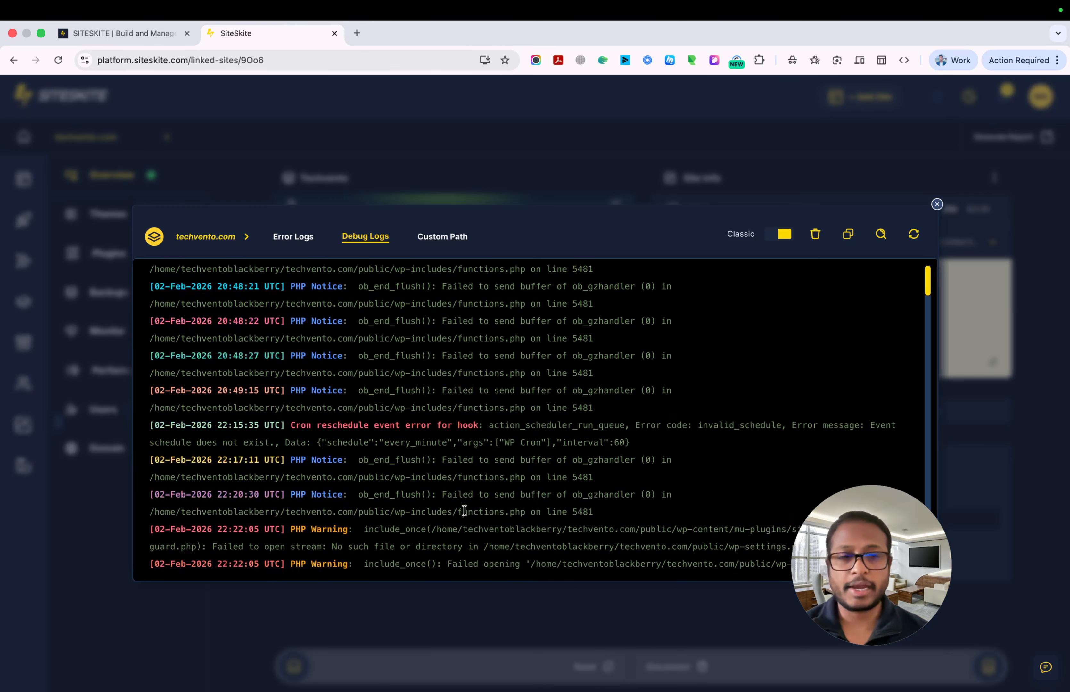
pyautogui.click(847, 241)
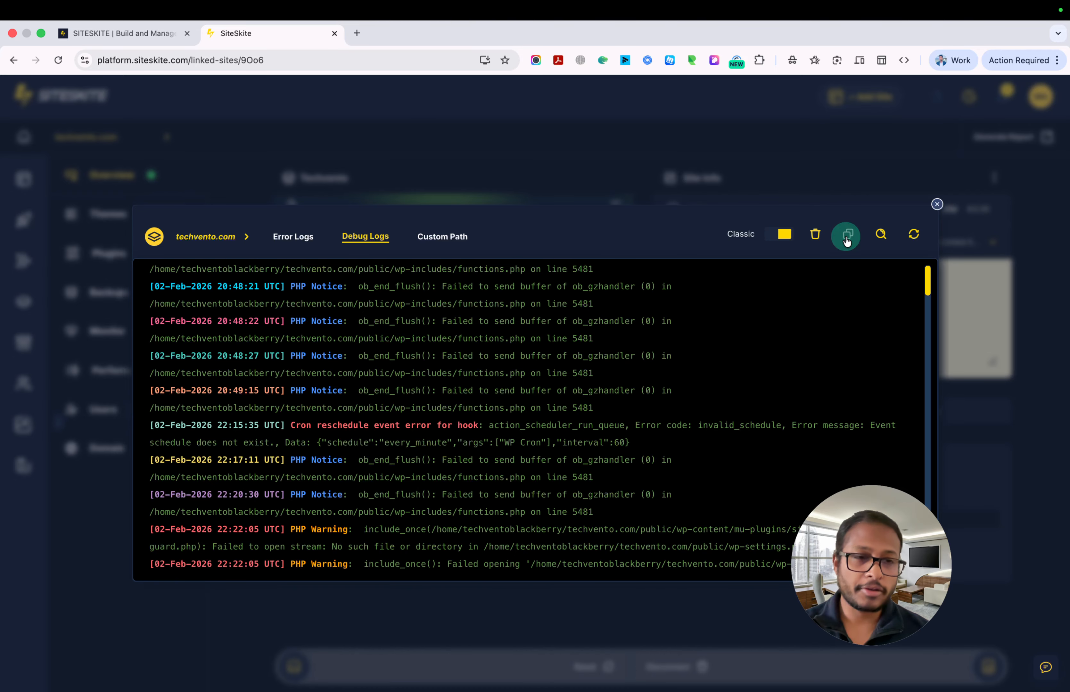
pyautogui.click(847, 241)
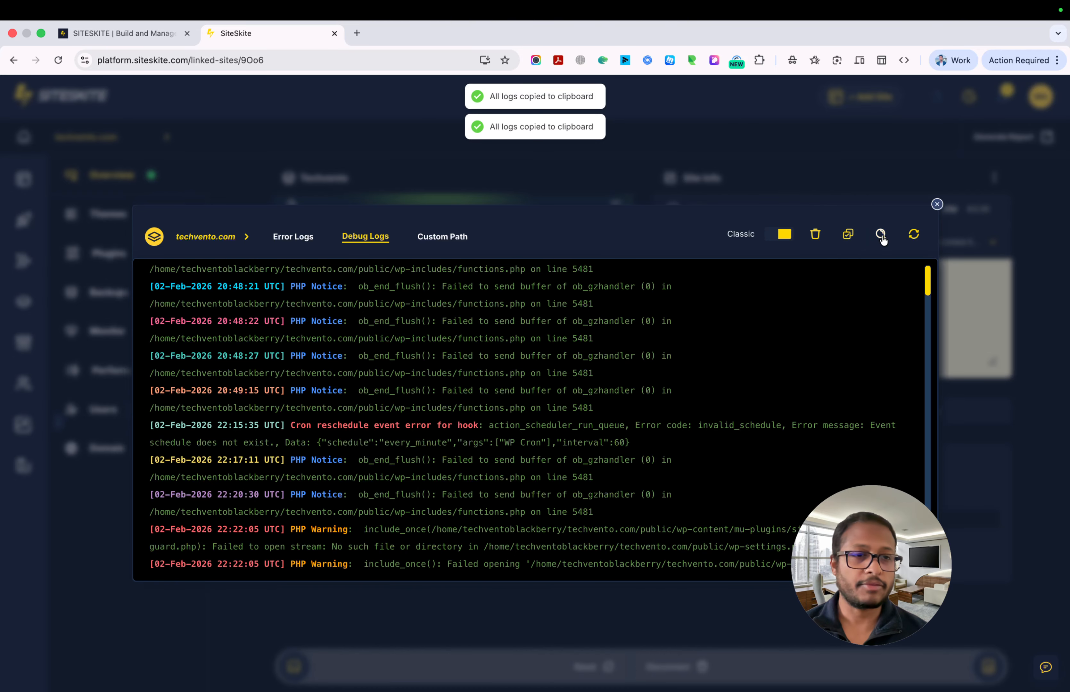
# Open the search for the debug logs, view the Custom Path, Debug Logs and Error Logs views, and close the log viewer
pyautogui.click(881, 234)
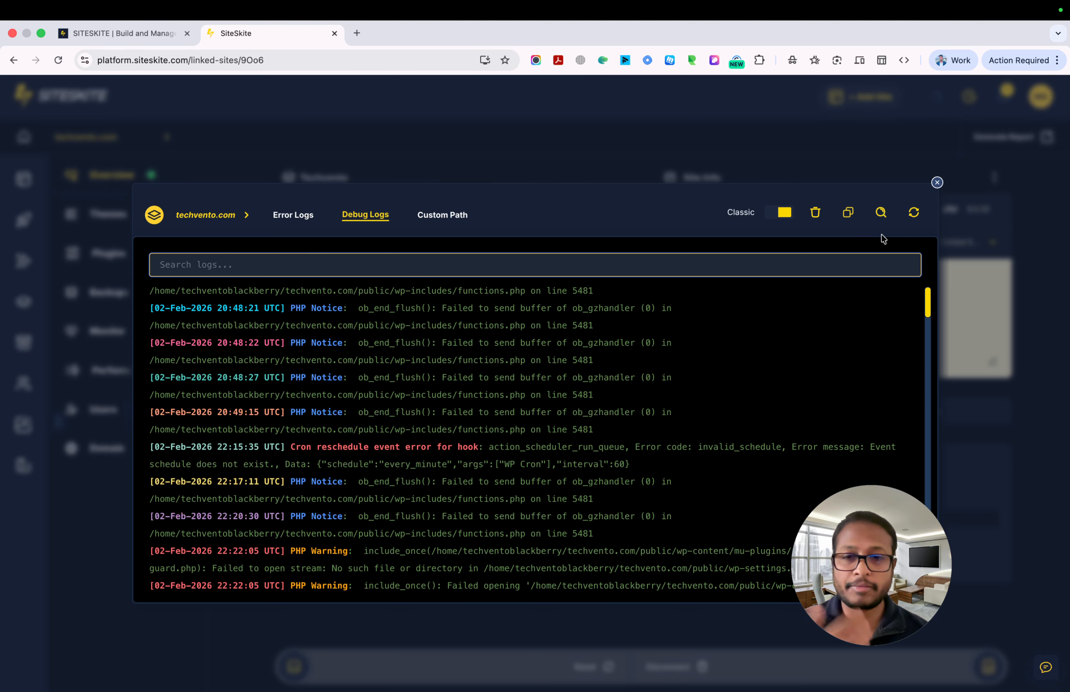
pyautogui.click(426, 217)
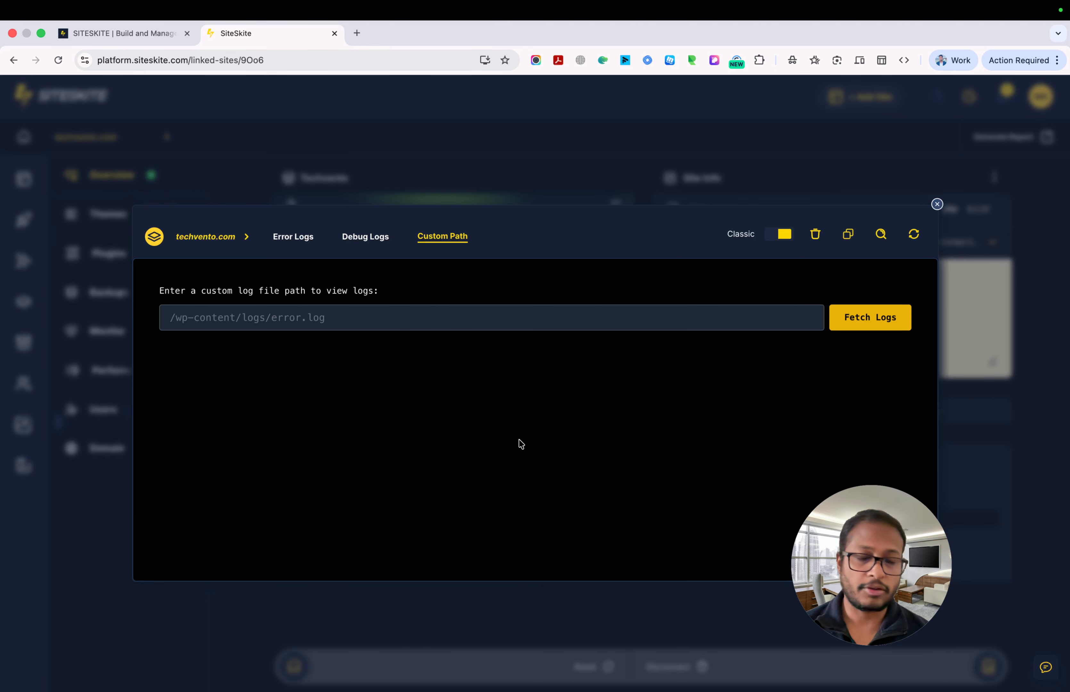
pyautogui.click(360, 236)
pyautogui.click(292, 245)
pyautogui.click(937, 204)
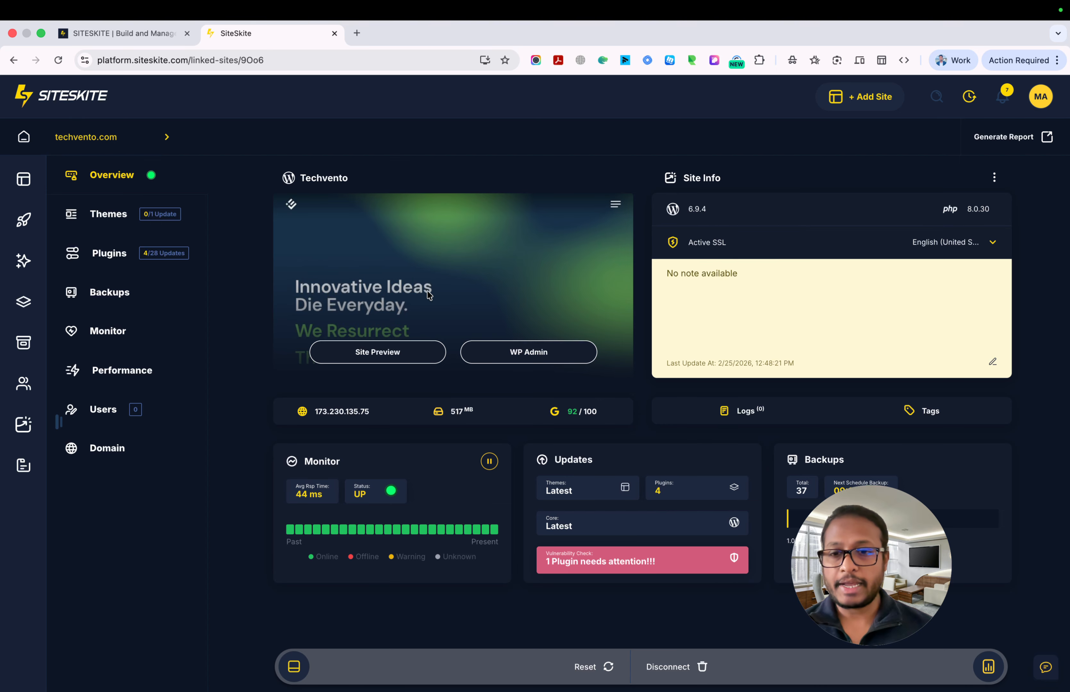
# Open the live preview of the Techvento site to check it and return to its SiteSkite overview
pyautogui.click(389, 353)
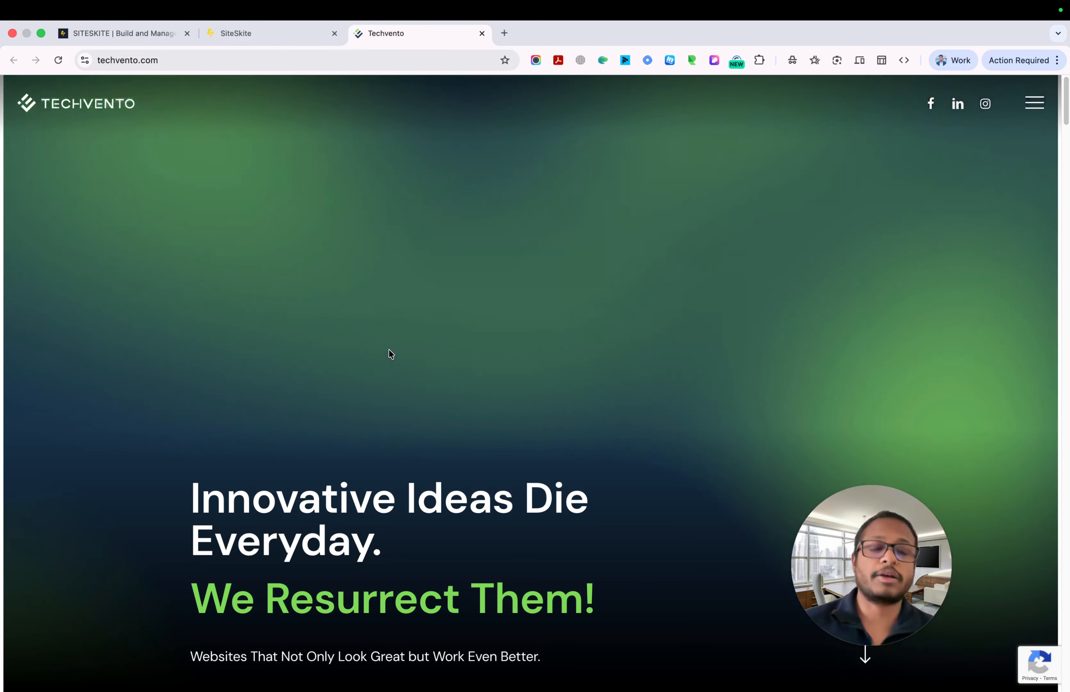
pyautogui.click(307, 39)
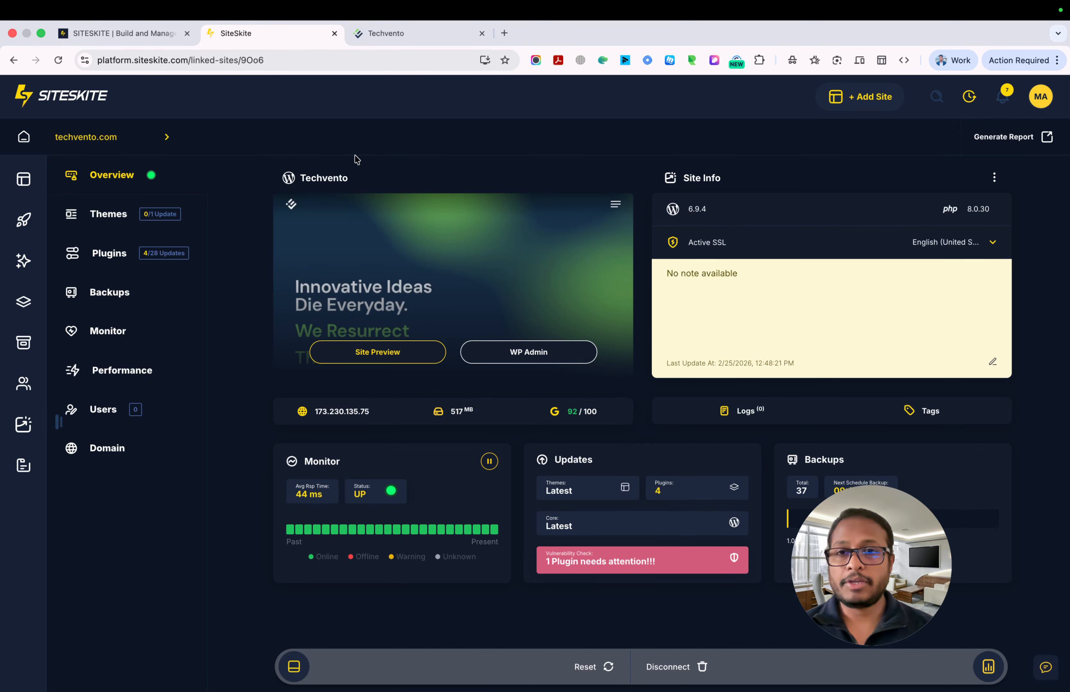
pyautogui.click(401, 33)
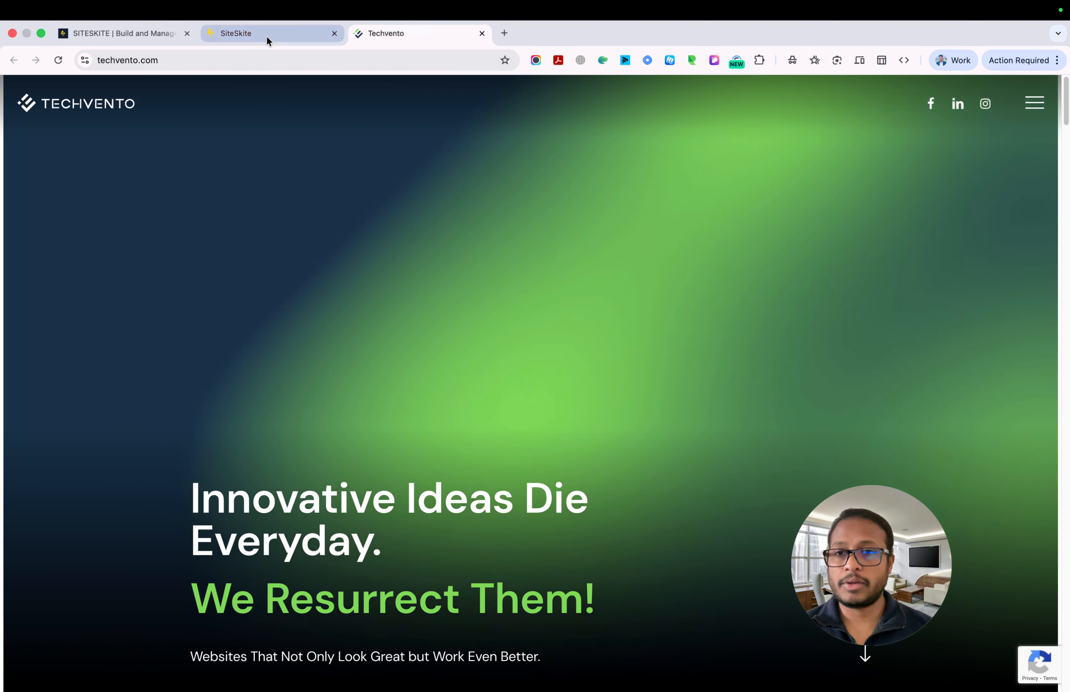
pyautogui.click(265, 35)
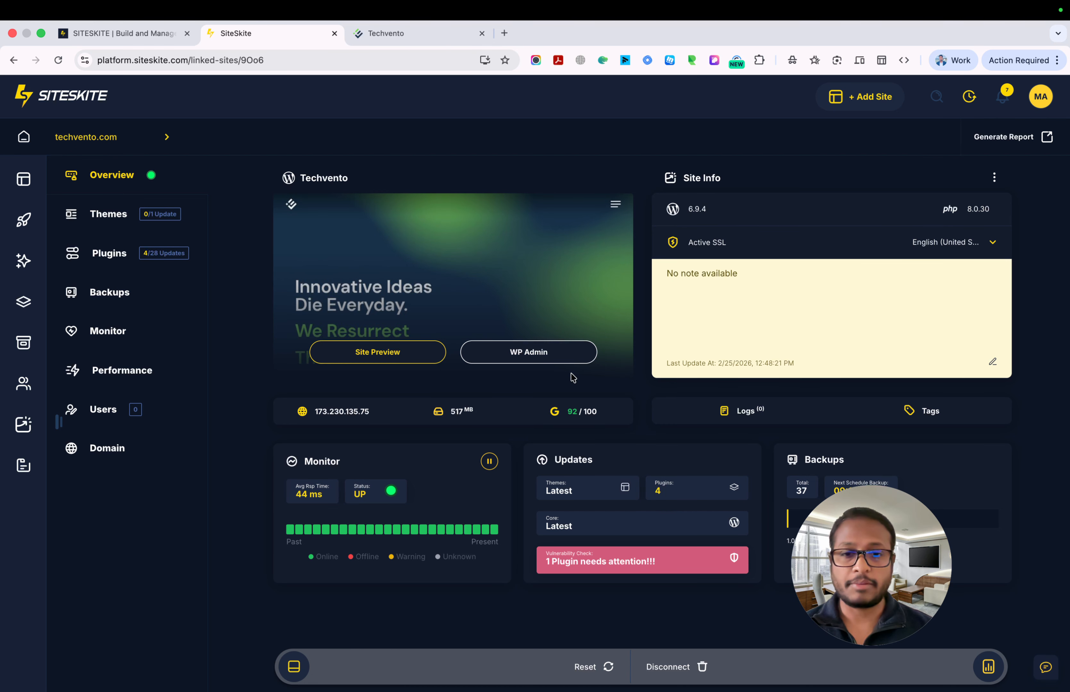
# Enter Techvento's WP Admin from the site overview and open WP File Manager
pyautogui.click(522, 357)
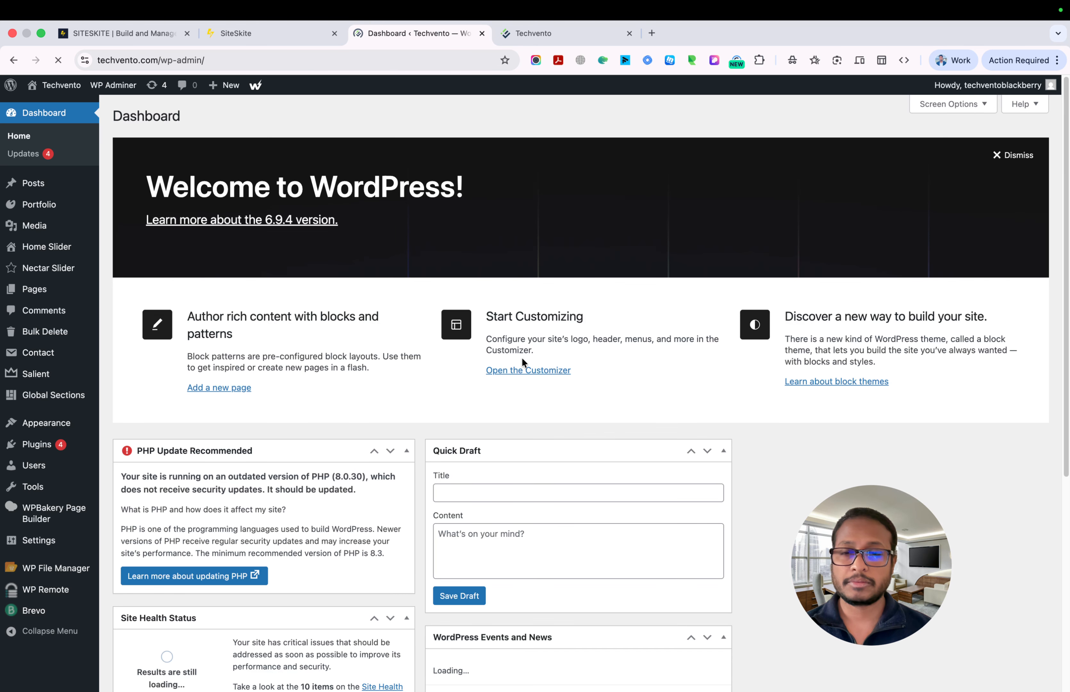
pyautogui.moveTo(65, 579)
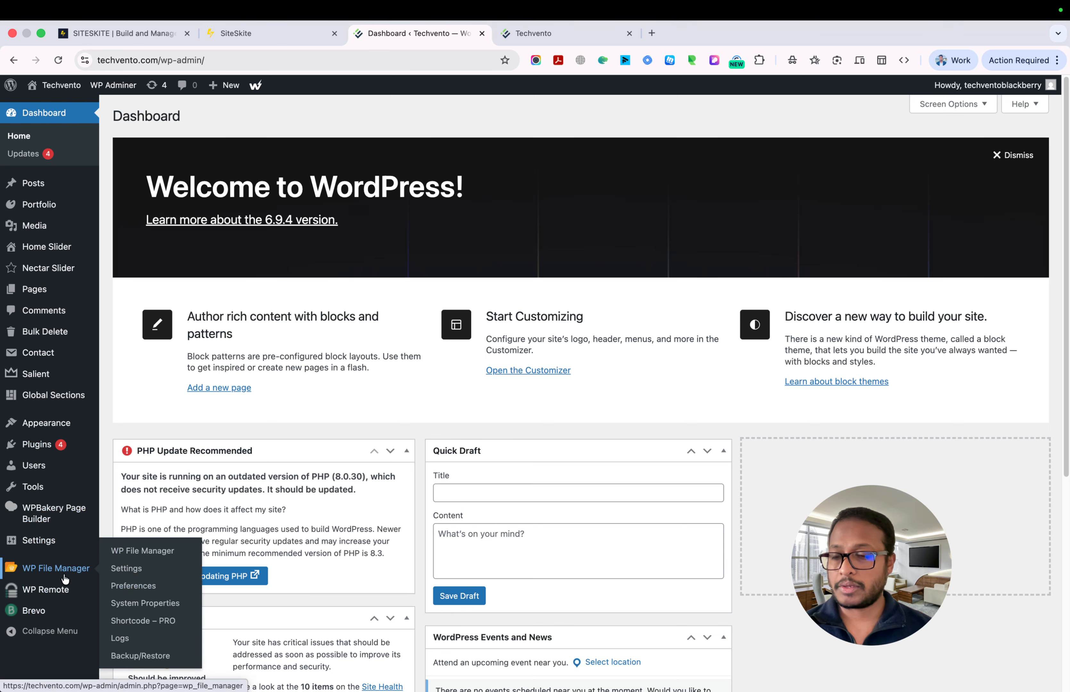
pyautogui.click(141, 553)
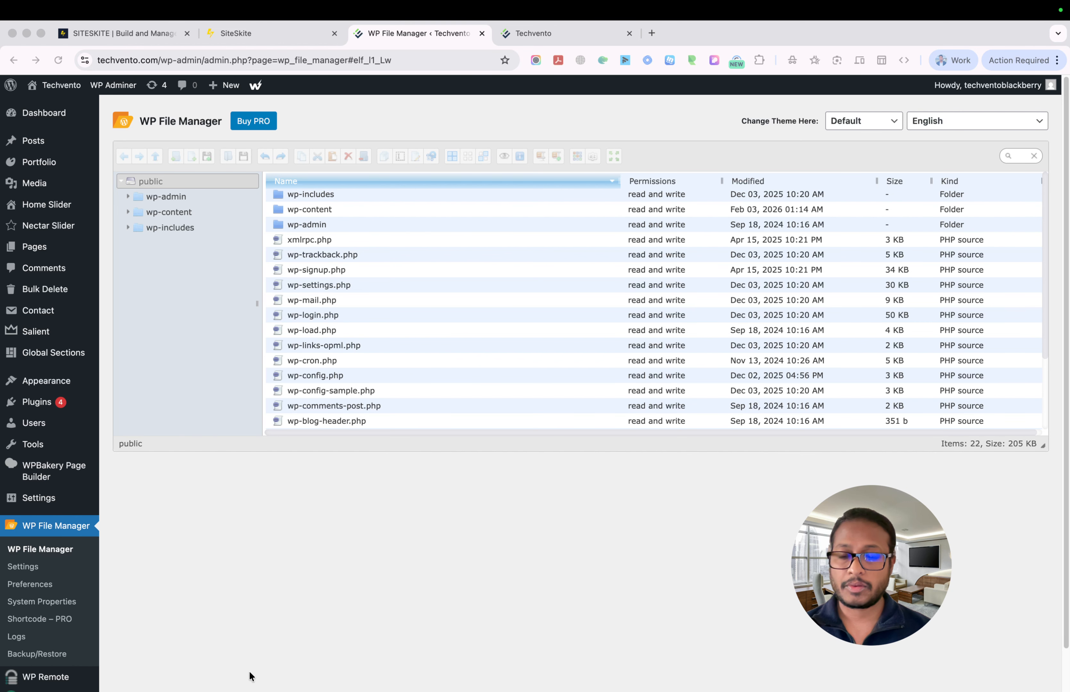
# Browse to the wp-content/plugins/contact-form-7/includes folder in the file manager
pyautogui.click(177, 211)
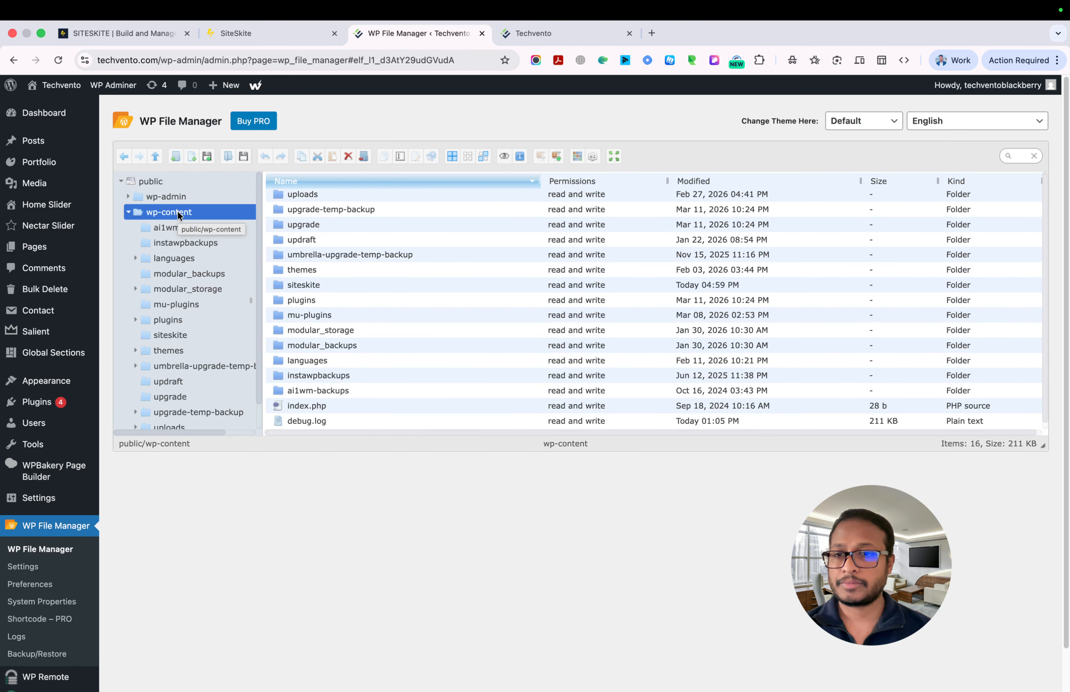
pyautogui.click(343, 302)
pyautogui.doubleClick(343, 302)
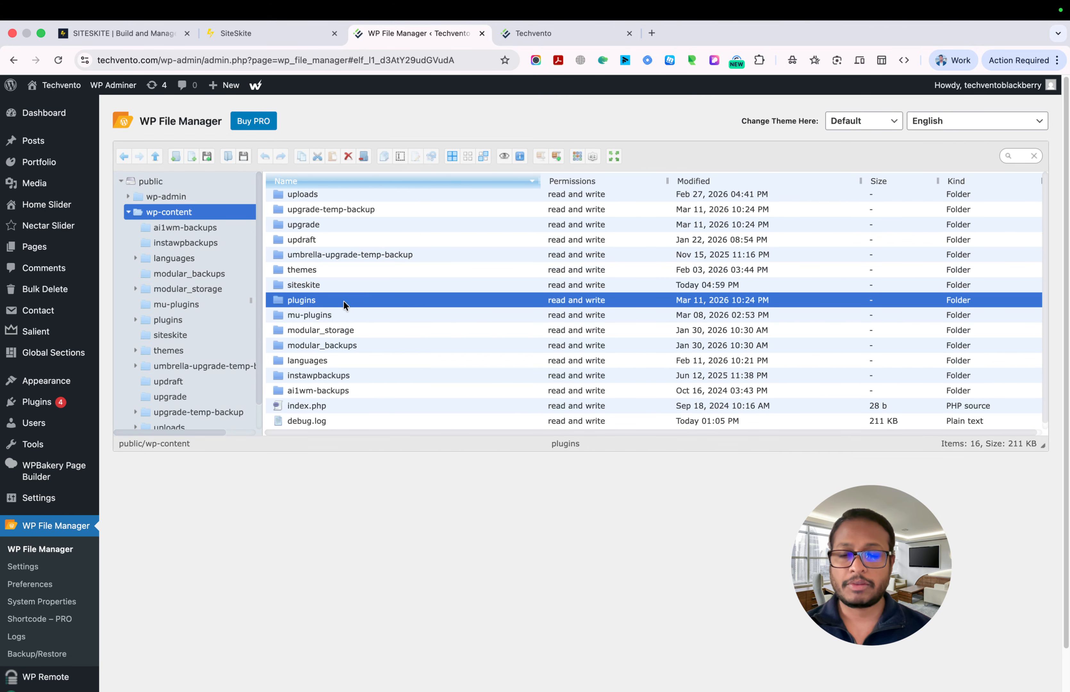
pyautogui.scroll(-5, 343, 302)
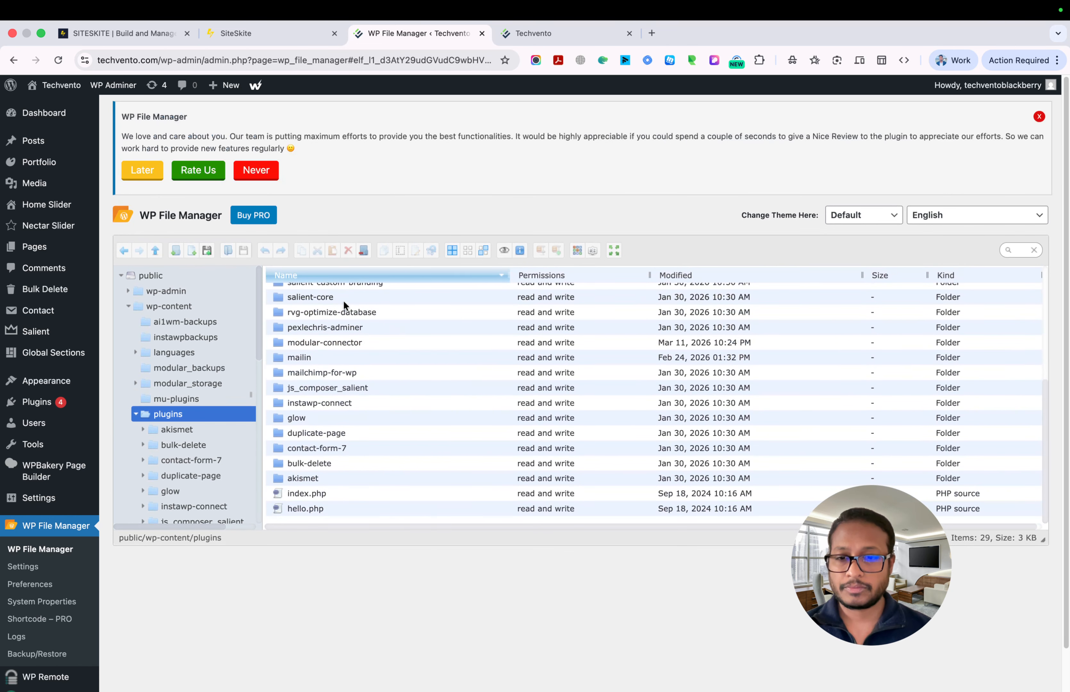
pyautogui.doubleClick(363, 446)
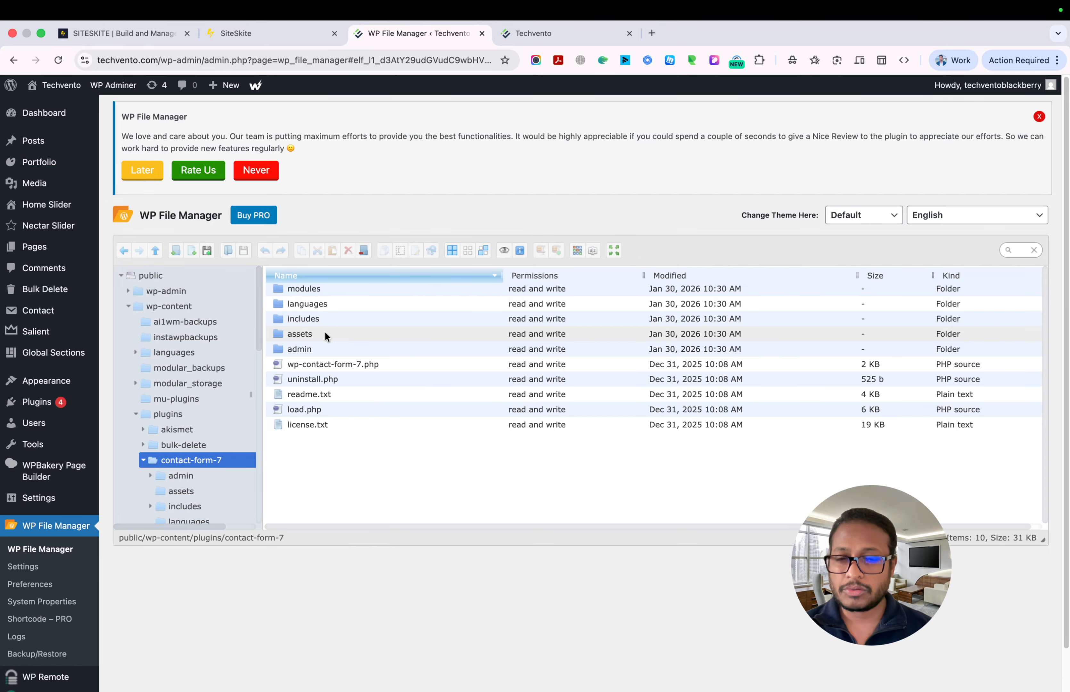
pyautogui.click(327, 318)
pyautogui.doubleClick(327, 318)
# Open validation.php from the includes folder in the code editor
pyautogui.click(350, 363)
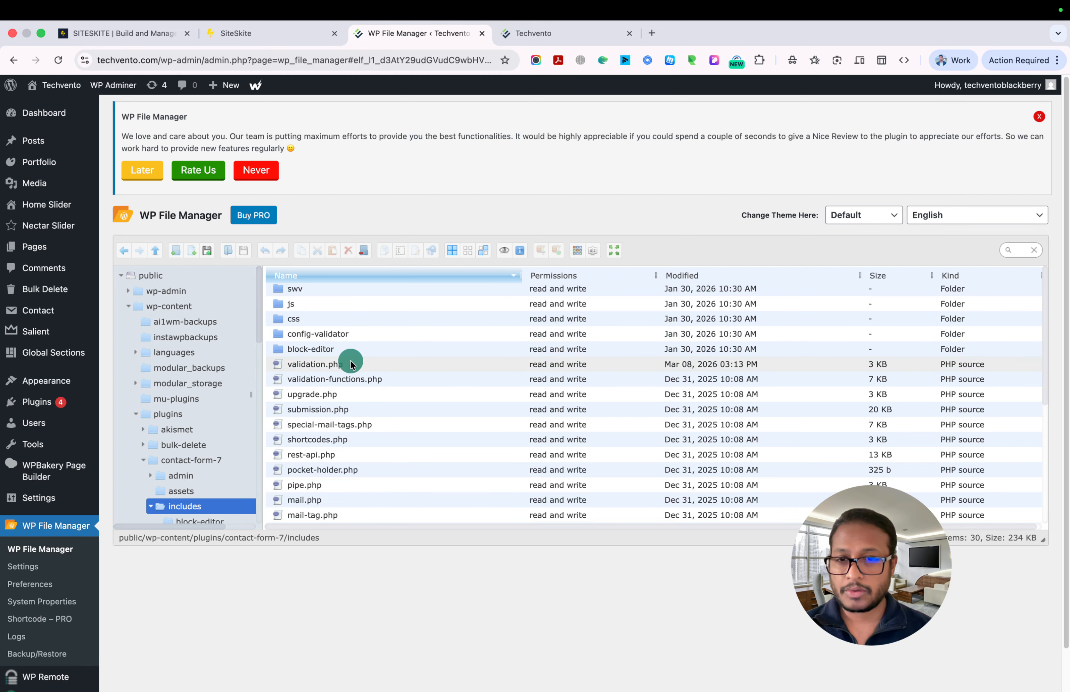
pyautogui.rightClick(350, 363)
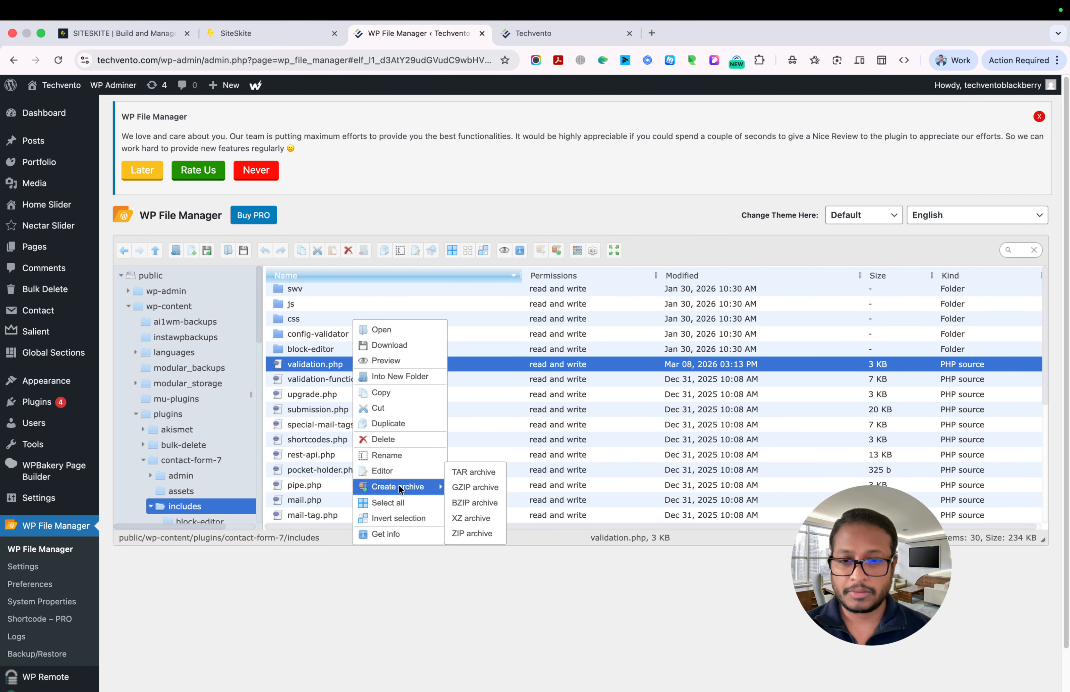
pyautogui.click(412, 474)
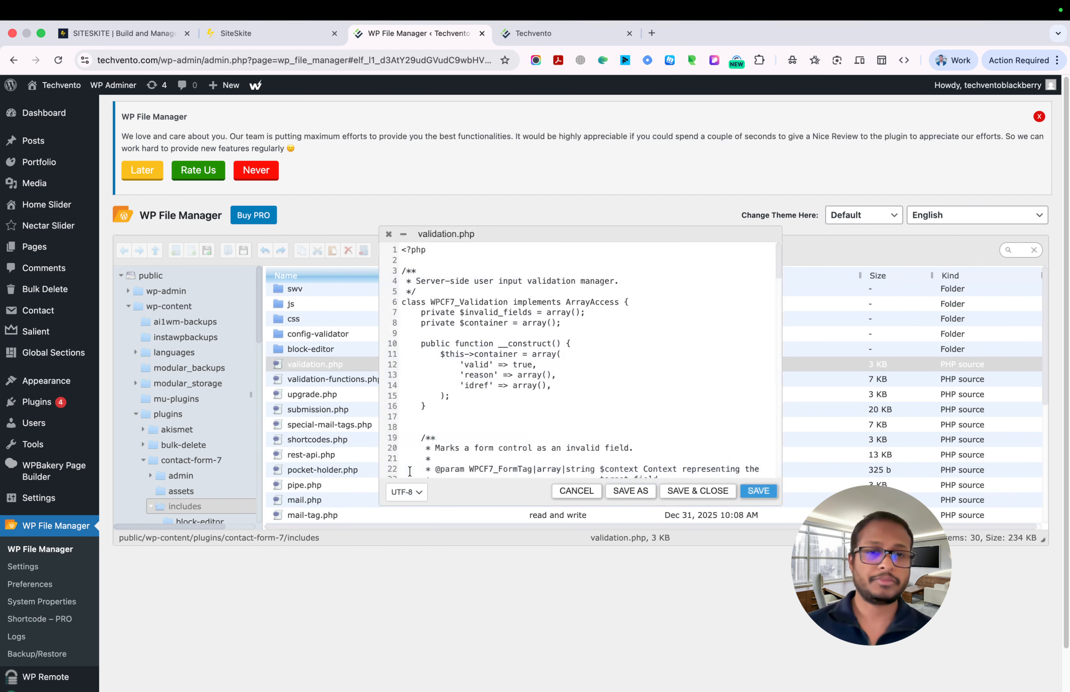
# Delete the trailing commas after array() on the 'reason' and 'idref' lines of the constructor in validation.php
pyautogui.click(584, 373)
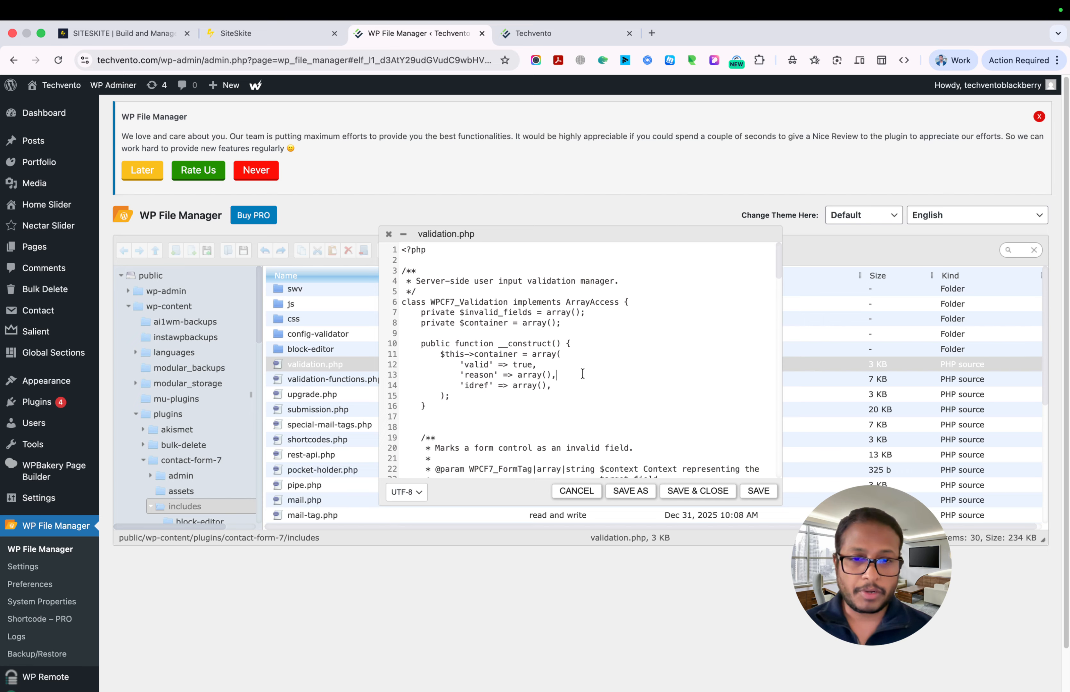
pyautogui.doubleClick(479, 375)
pyautogui.click(567, 380)
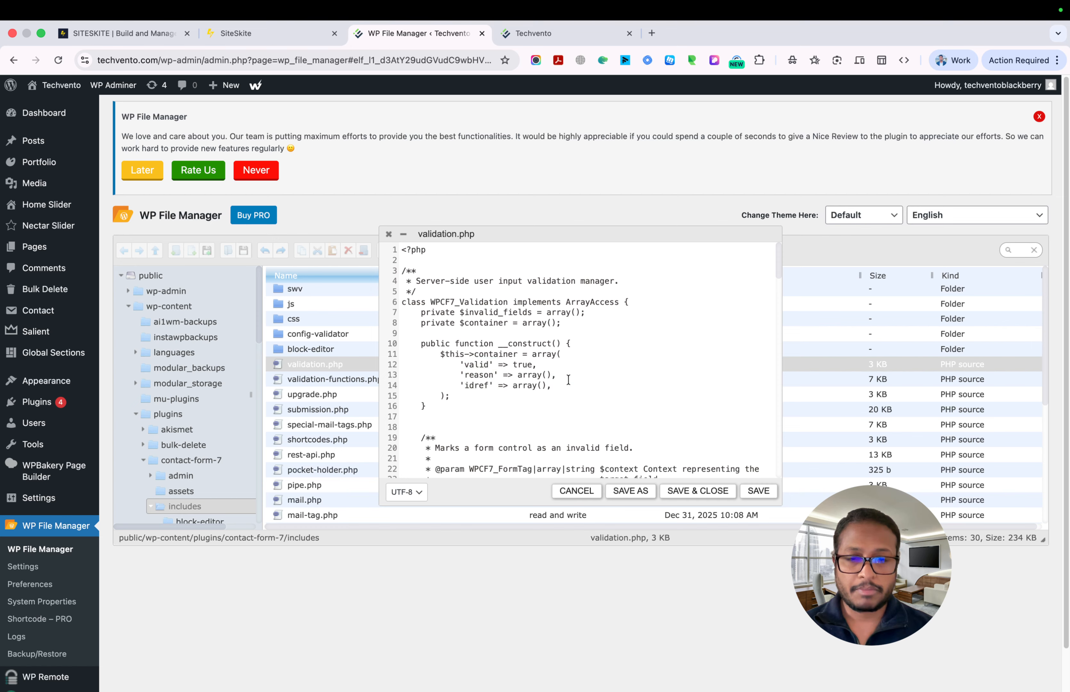
pyautogui.press('BackSpace')
pyautogui.click(569, 385)
pyautogui.press('BackSpace')
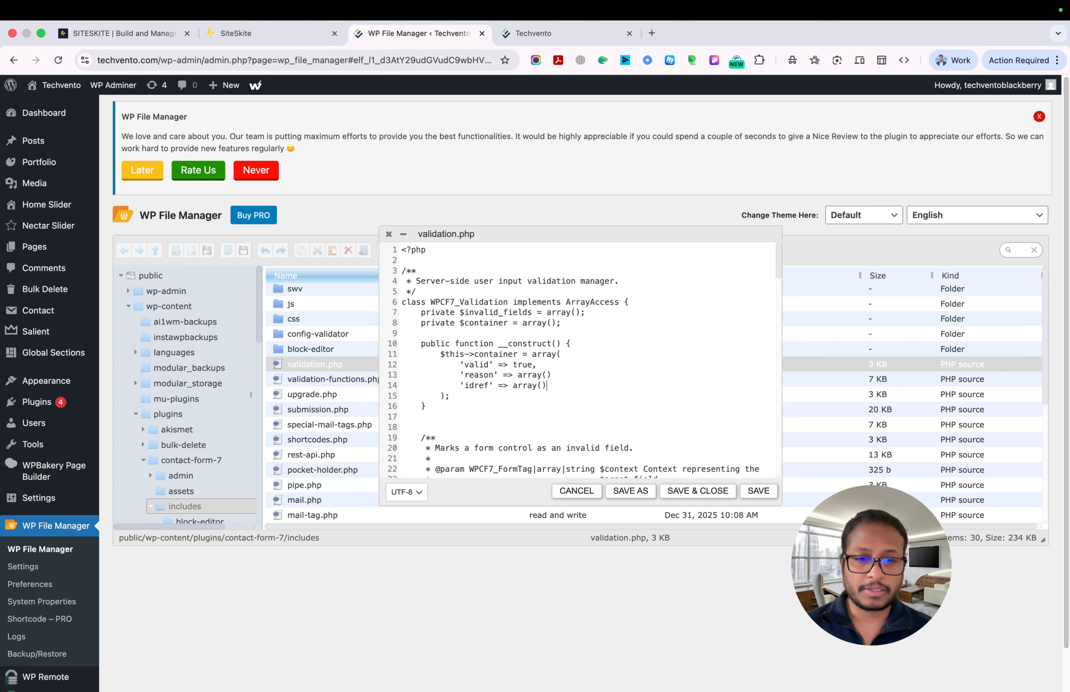
# Cancel saving validation.php as a copy and save the edited code to the original file
pyautogui.click(628, 491)
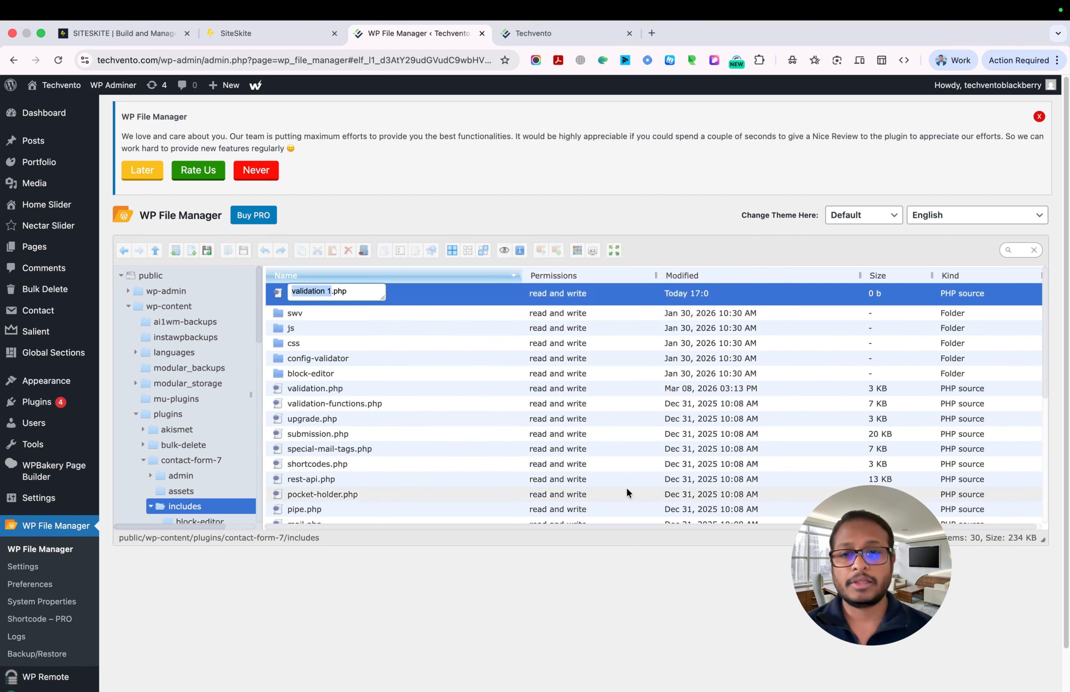
pyautogui.press('Escape')
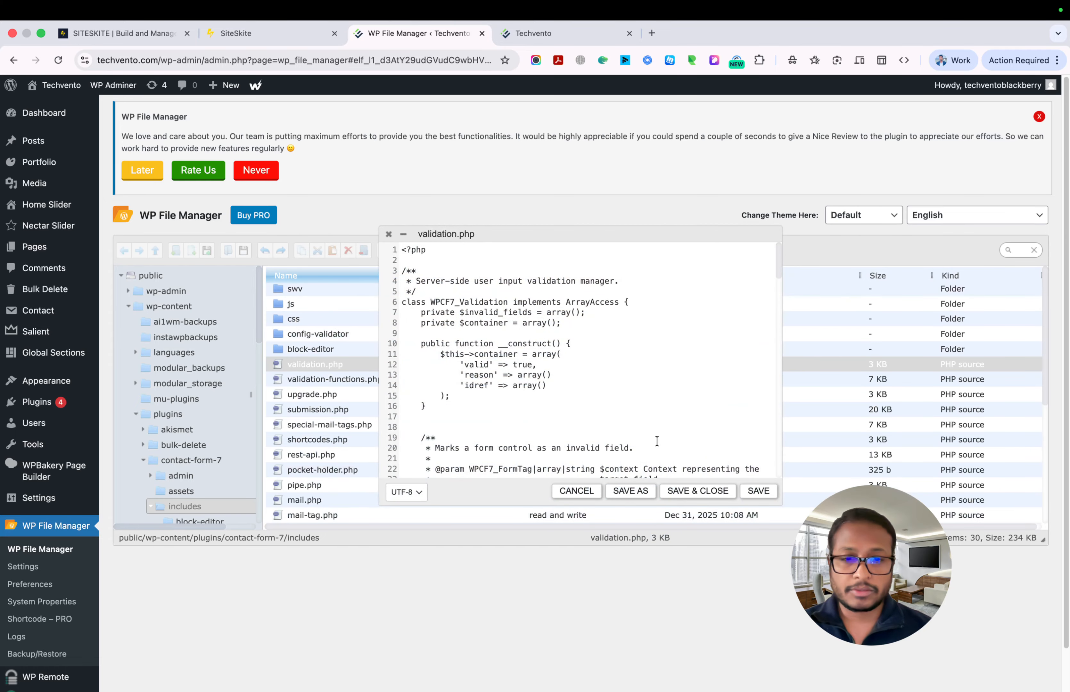
pyautogui.click(752, 492)
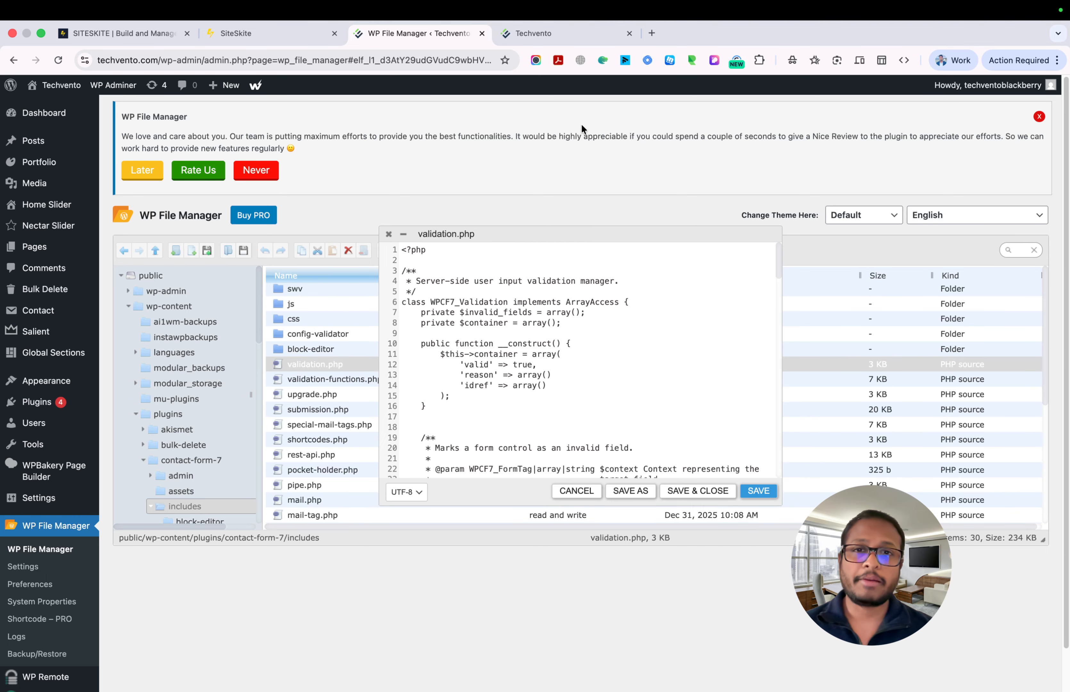
# Reload the Techvento front page and load techvento.com/wp-admin/ to check whether the site and its admin area still work
pyautogui.click(535, 33)
pyautogui.click(59, 60)
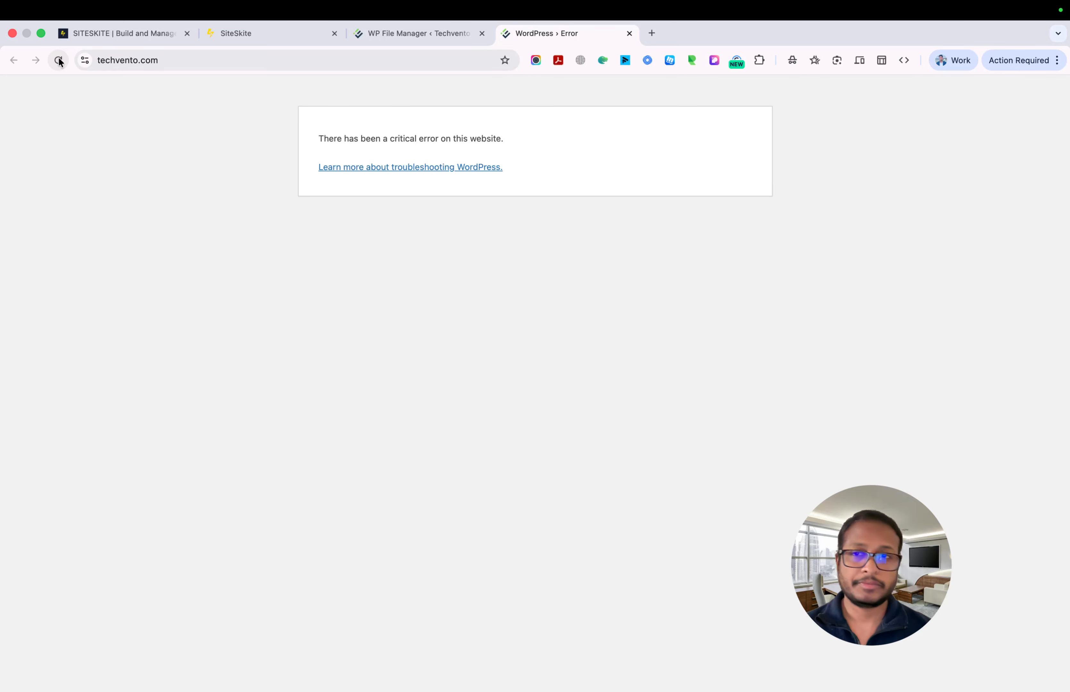
pyautogui.click(235, 64)
pyautogui.click(236, 63)
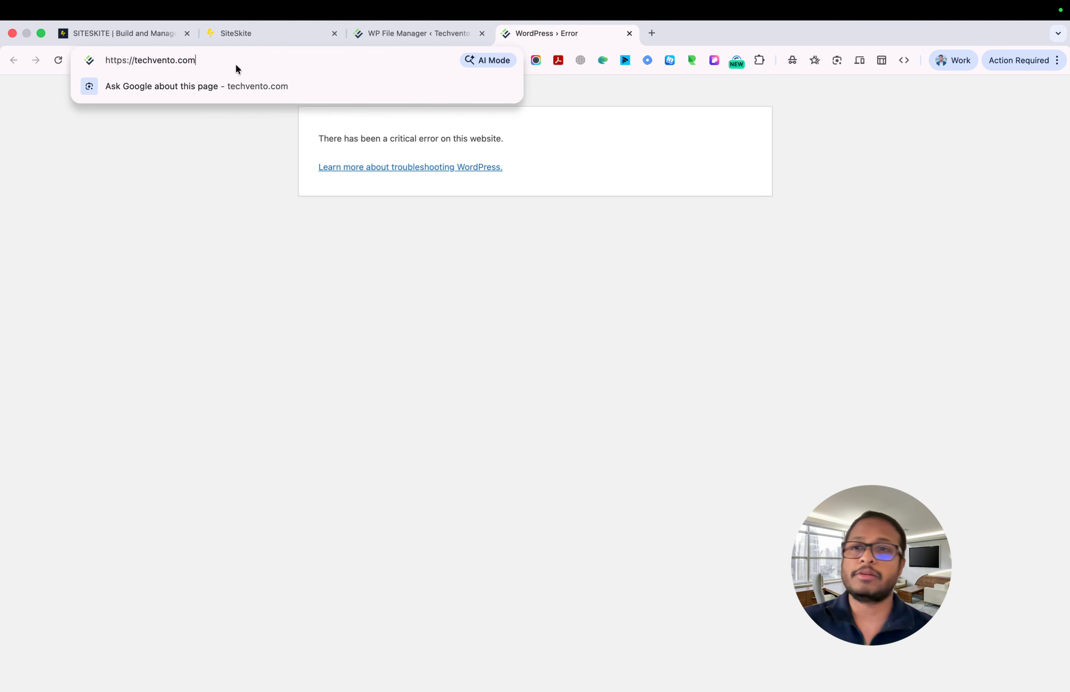
pyautogui.write('ep-fm')
pyautogui.press('BackSpace')
pyautogui.press('BackSpace')
pyautogui.press('BackSpace')
pyautogui.press('BackSpace')
pyautogui.press('BackSpace')
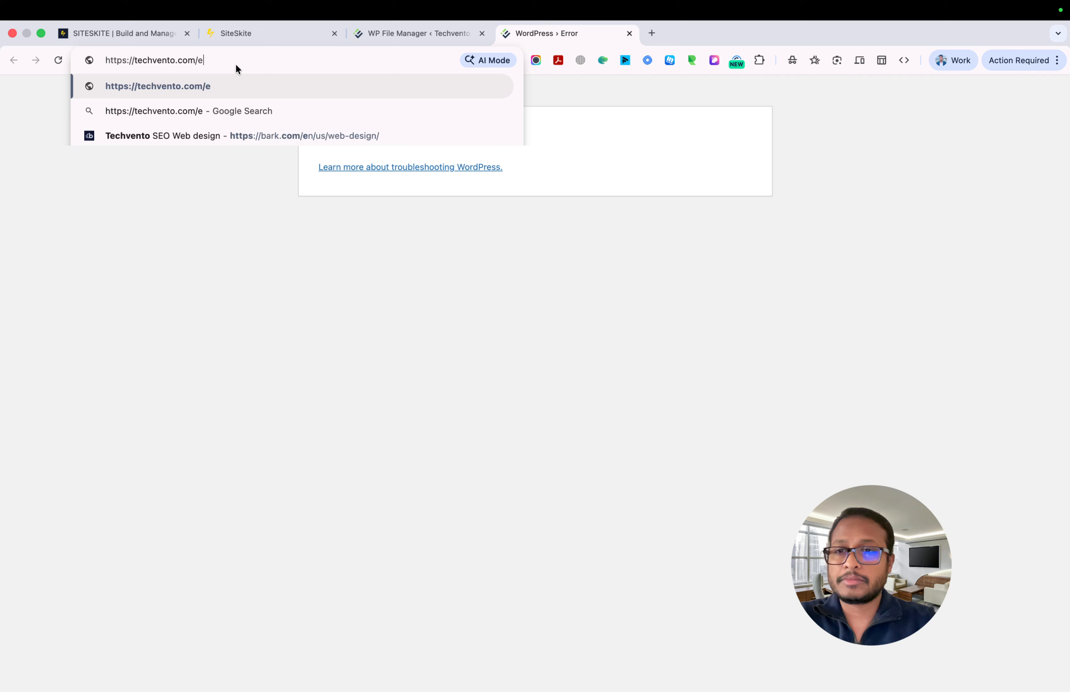
pyautogui.write('wp-admi')
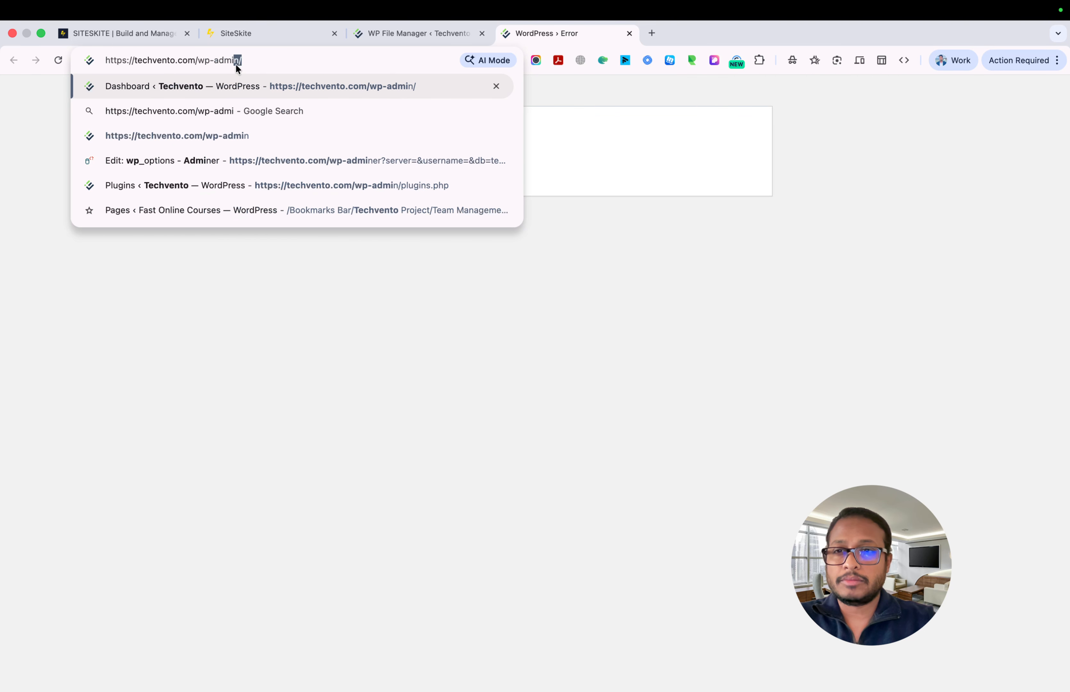
pyautogui.press('Return')
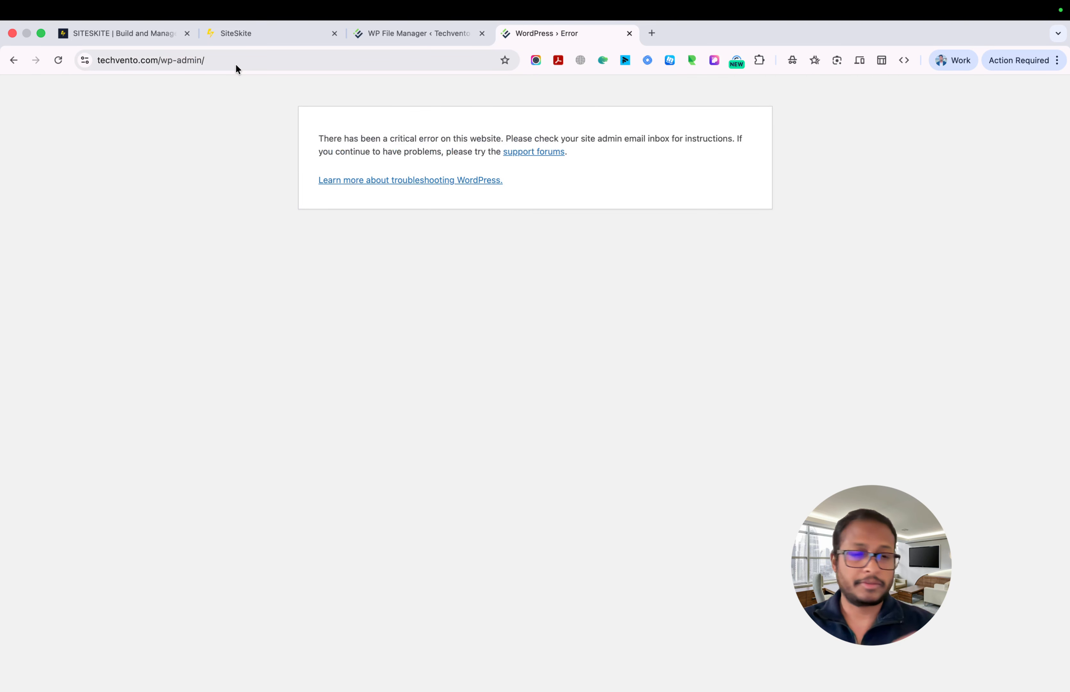
# Return to the WP File Manager page and reload it, accepting the loss of unsaved changes
pyautogui.click(451, 33)
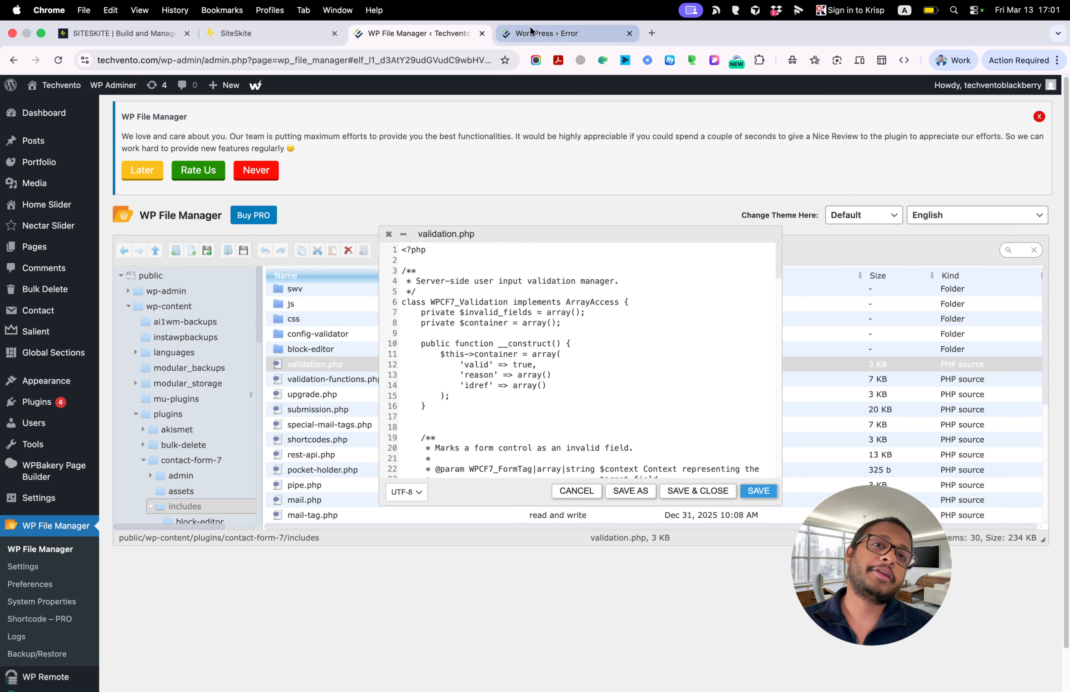
pyautogui.click(58, 60)
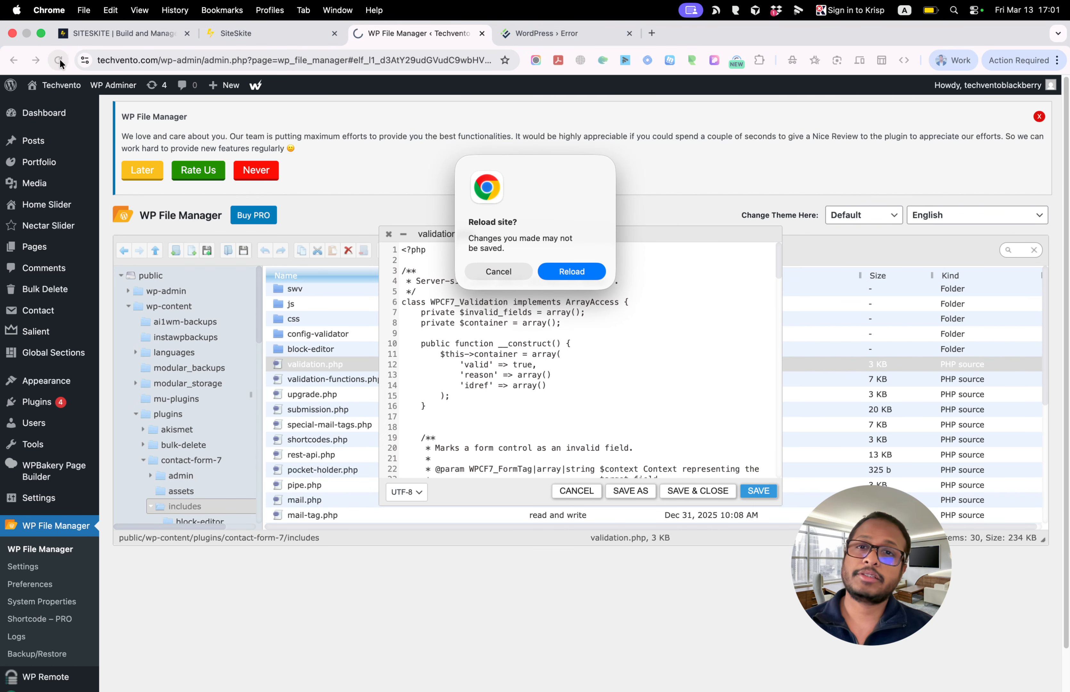
pyautogui.click(589, 272)
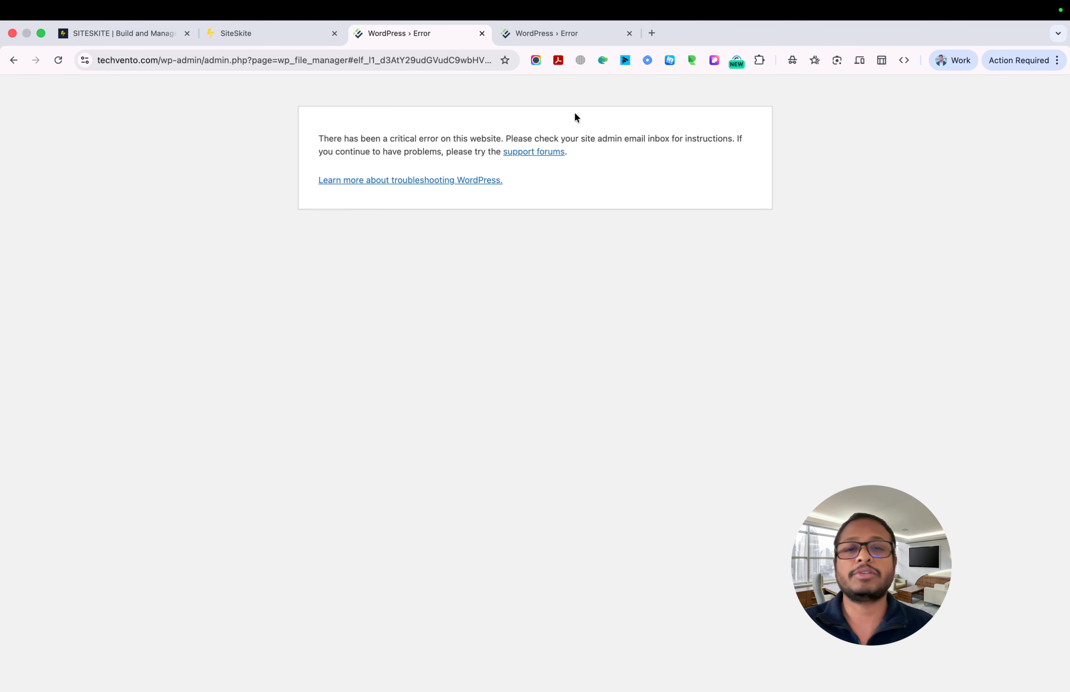
# Switch back to SiteSkite, open Techvento's backups and enable recovery mode for the site
pyautogui.click(259, 35)
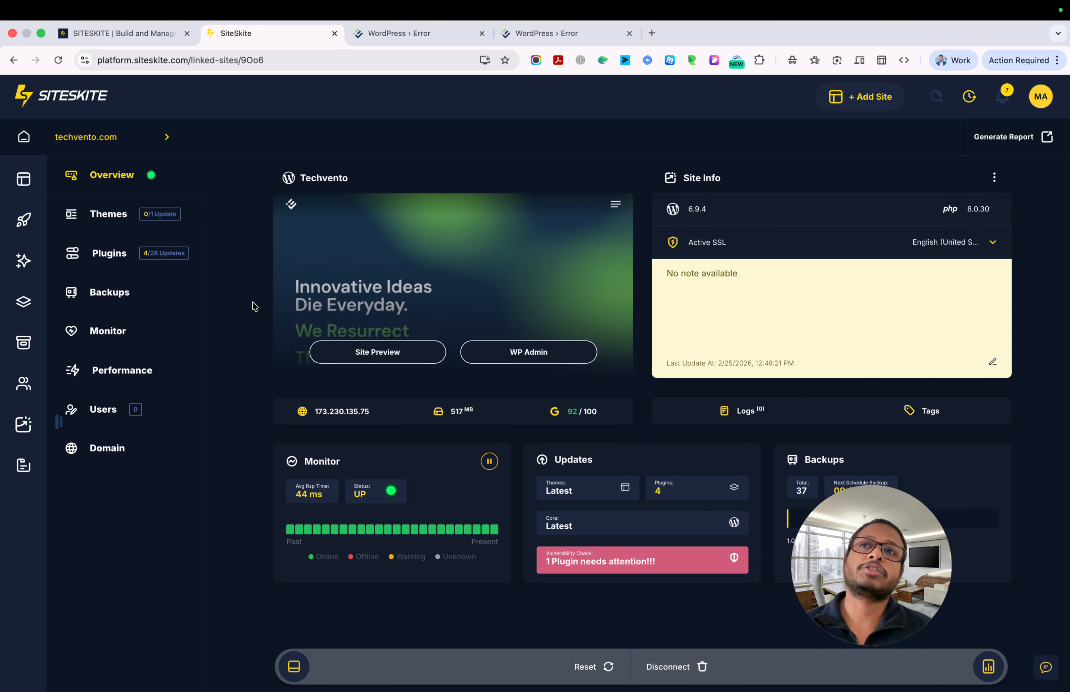
pyautogui.click(129, 300)
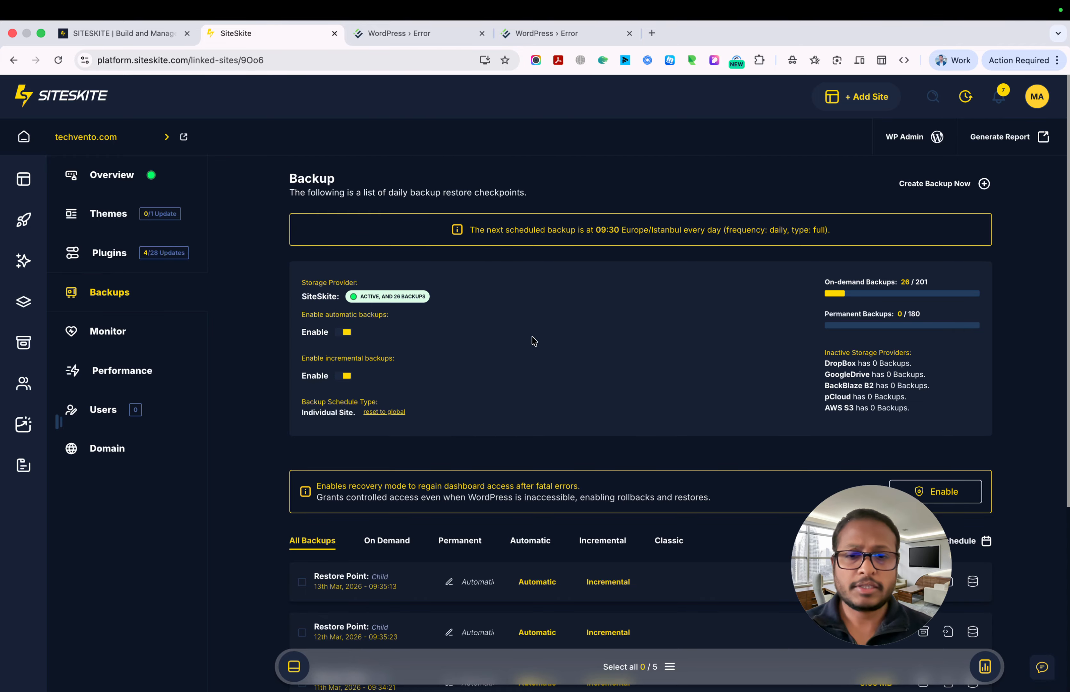
pyautogui.scroll(-5, 533, 340)
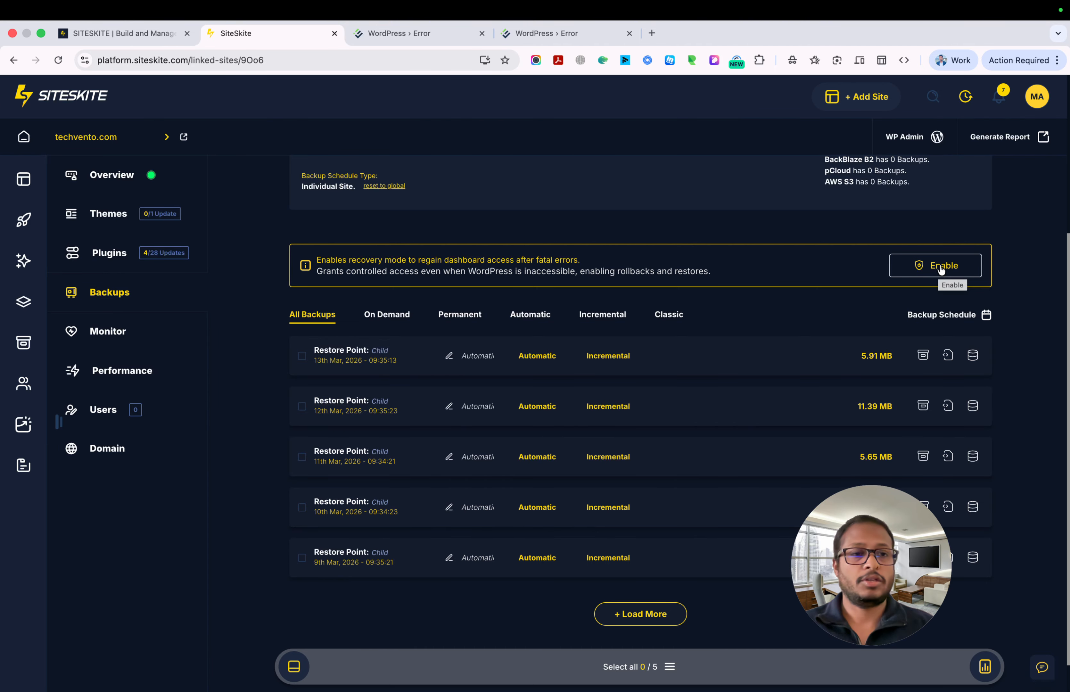
pyautogui.click(941, 268)
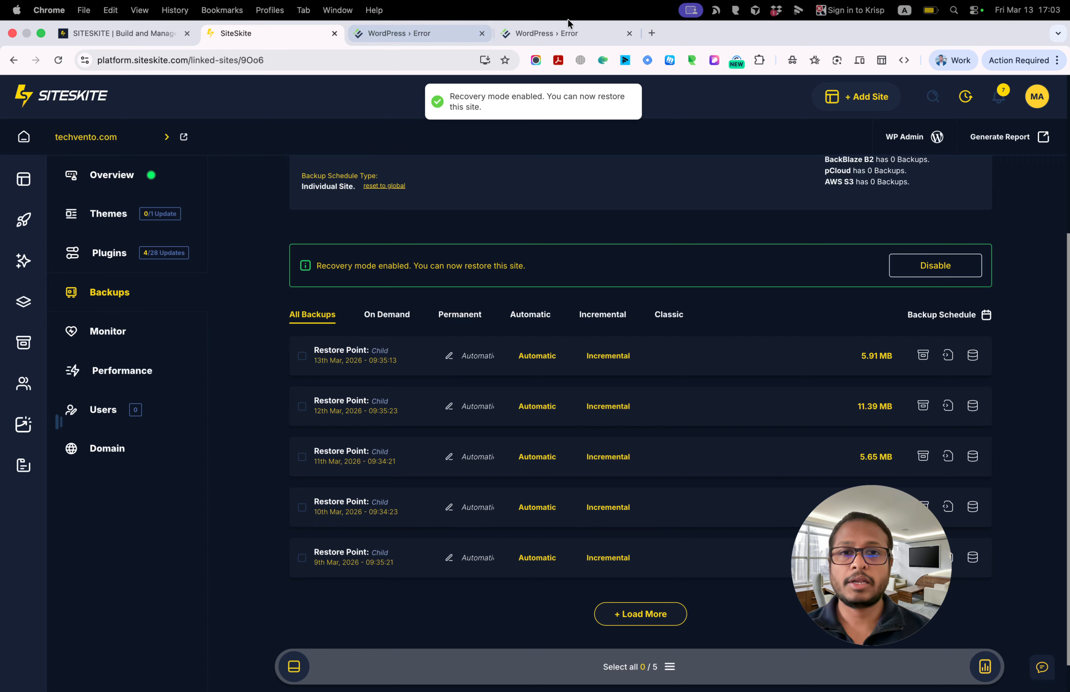
# Switch to the techvento.com/wp-admin/ page, reload it and open the Plugin File Editor
pyautogui.click(562, 30)
pyautogui.click(59, 60)
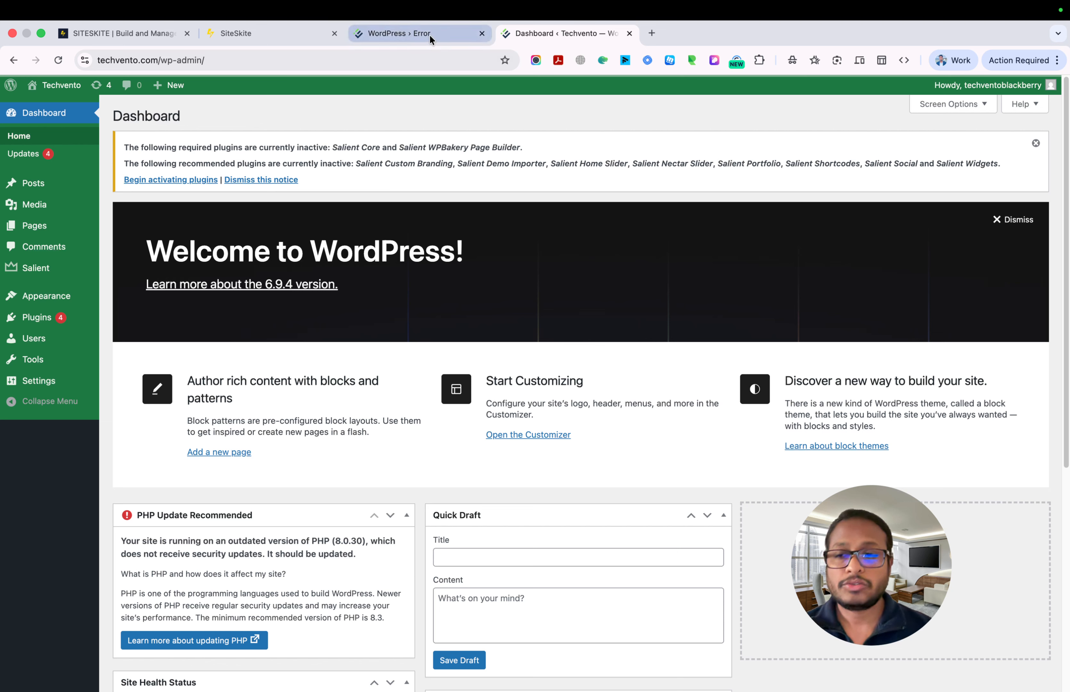
pyautogui.moveTo(27, 318)
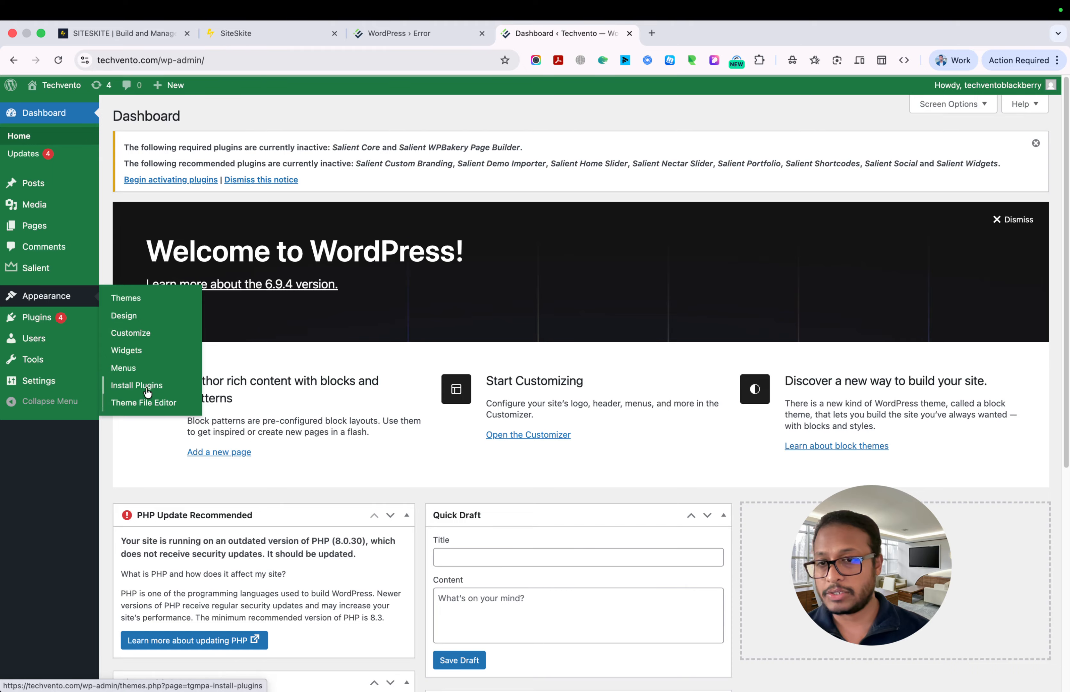
pyautogui.click(139, 355)
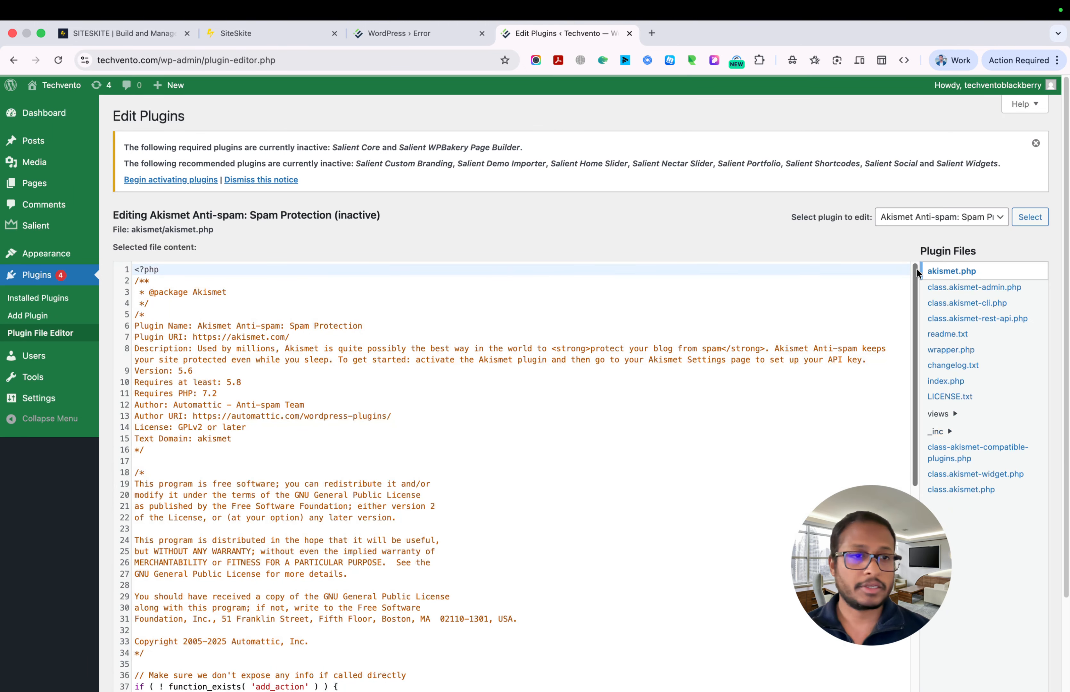
# Select Contact Form 7 as the plugin to edit and open its includes/validation.php file
pyautogui.click(933, 219)
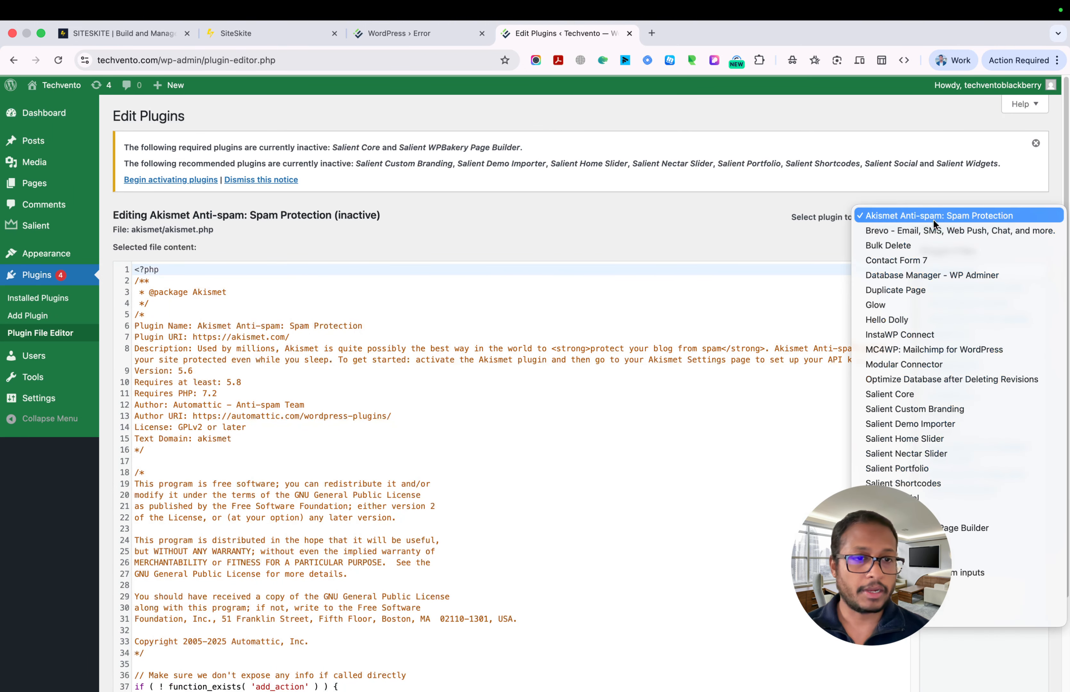
pyautogui.click(900, 259)
pyautogui.click(1030, 217)
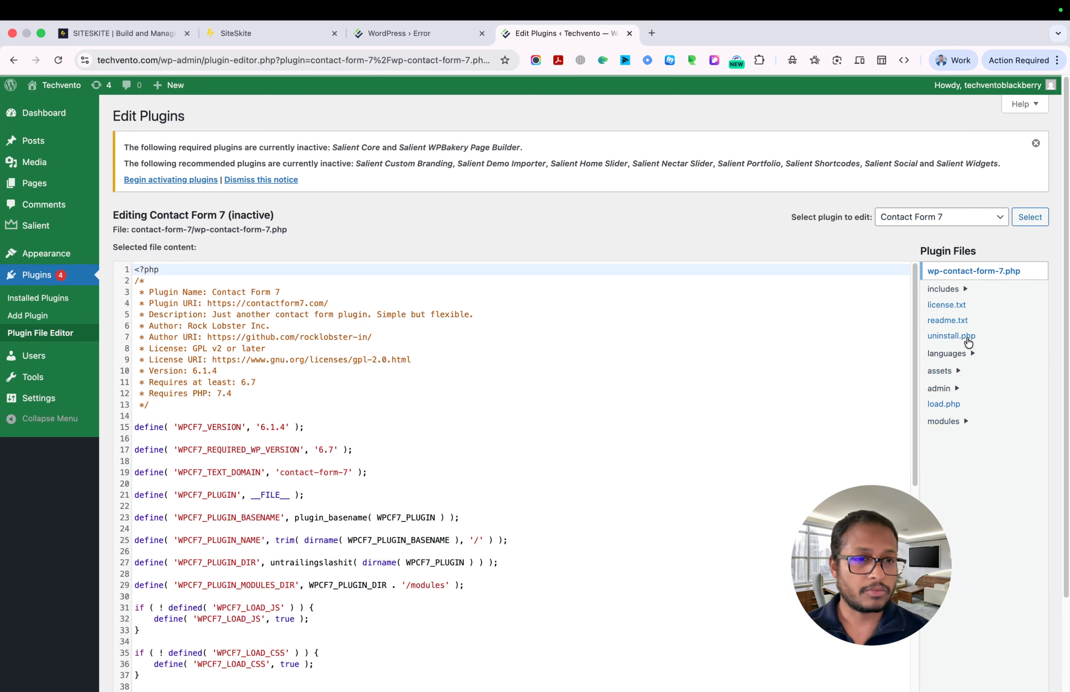
pyautogui.click(945, 290)
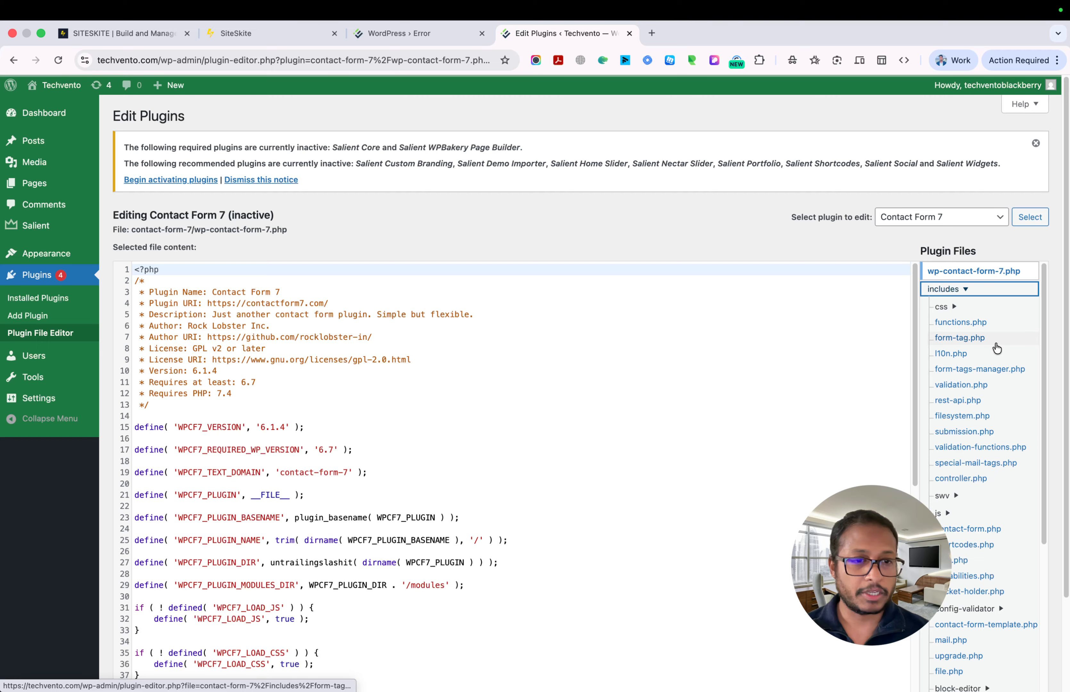
pyautogui.click(970, 387)
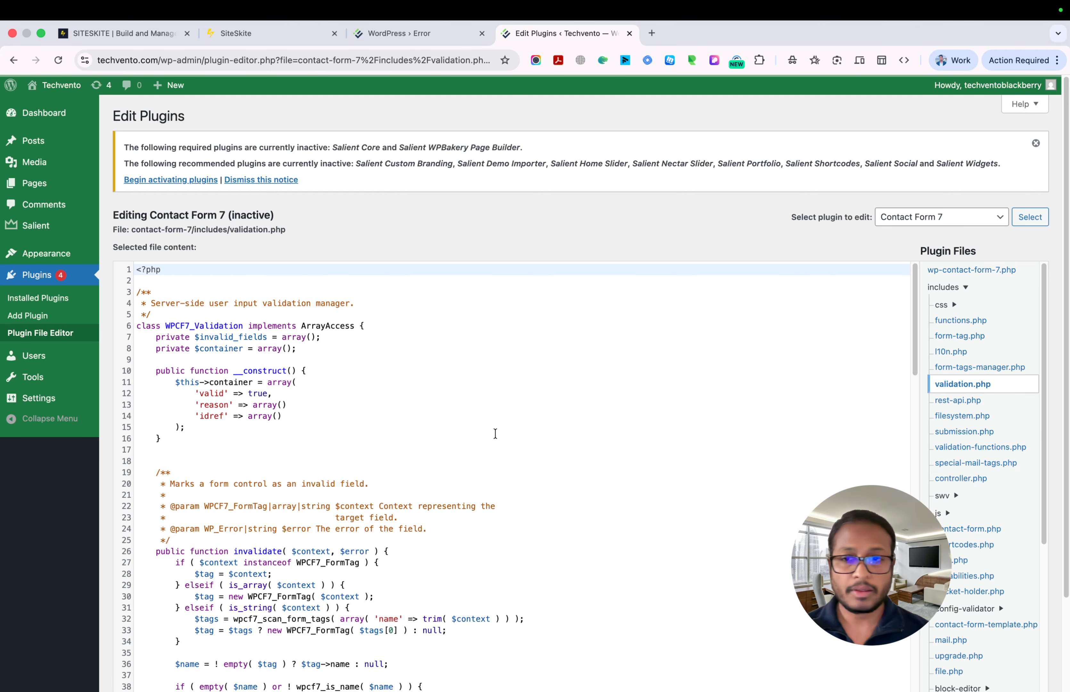
# Add a comma after the 'reason' and 'idref' array() entries in the constructor of validation.php and update the file
pyautogui.click(333, 409)
pyautogui.write(',')
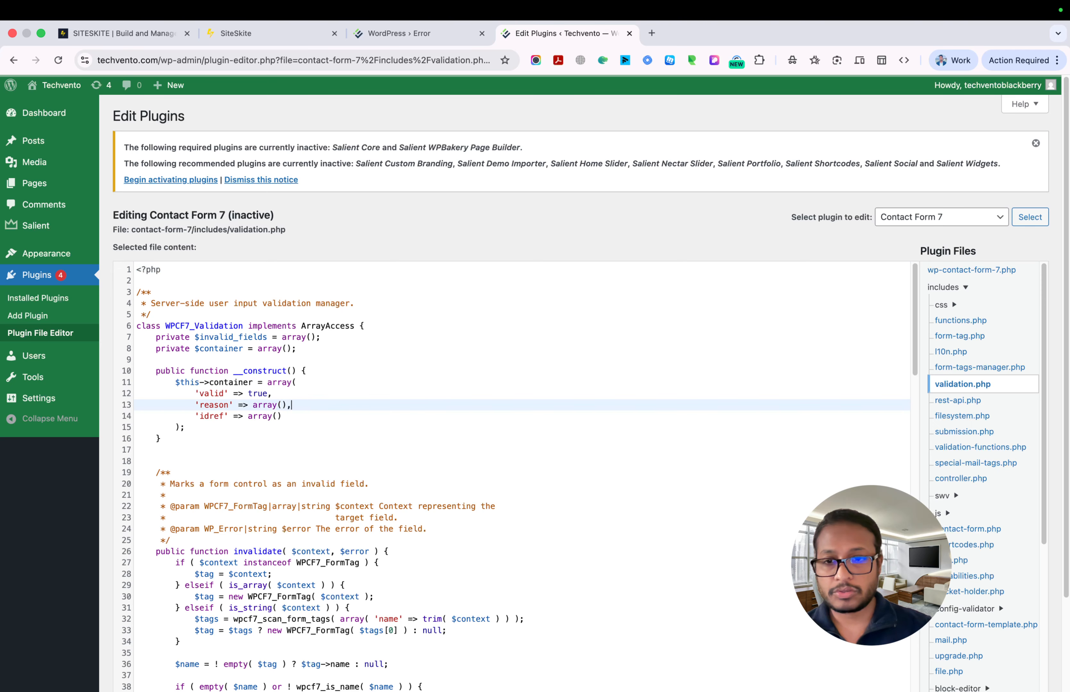
pyautogui.click(304, 424)
pyautogui.write(',')
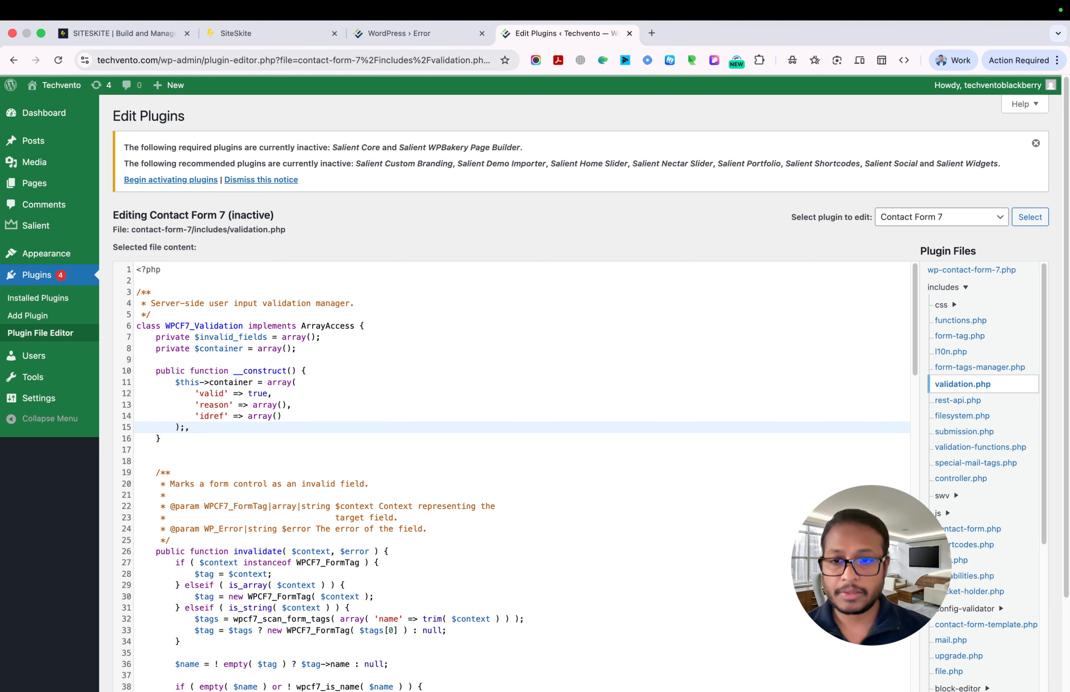
pyautogui.press('BackSpace')
pyautogui.click(292, 416)
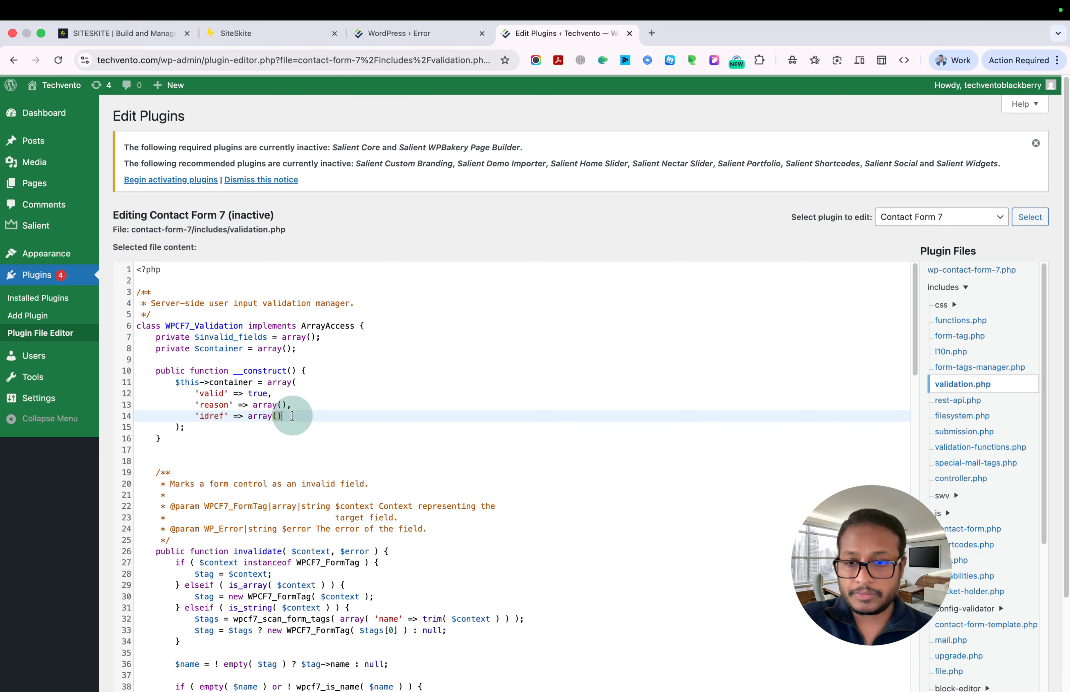
pyautogui.write(',')
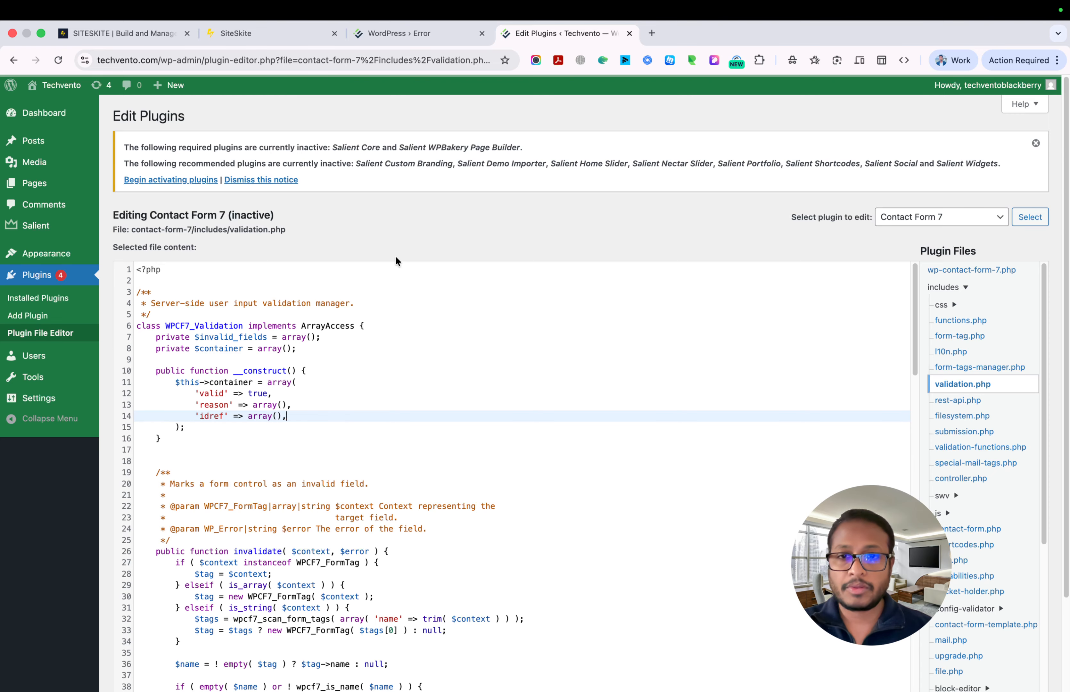
pyautogui.scroll(-3, 408, 203)
pyautogui.click(134, 637)
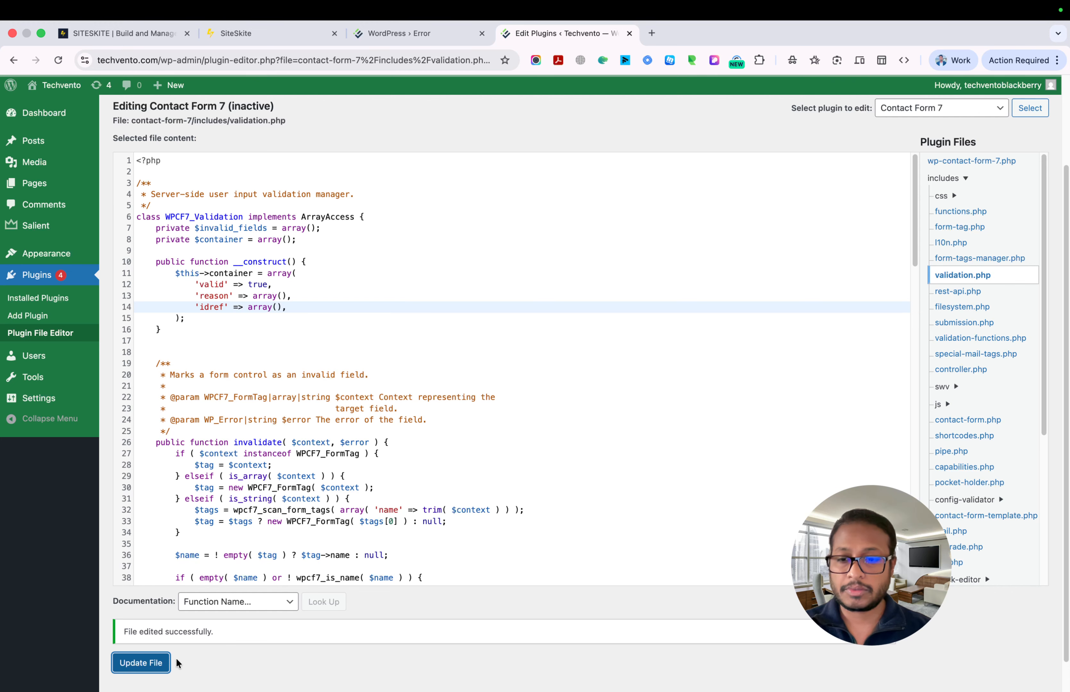
# Reload the WP File Manager page to check access, and disable Techvento's recovery mode in SiteSkite
pyautogui.click(400, 34)
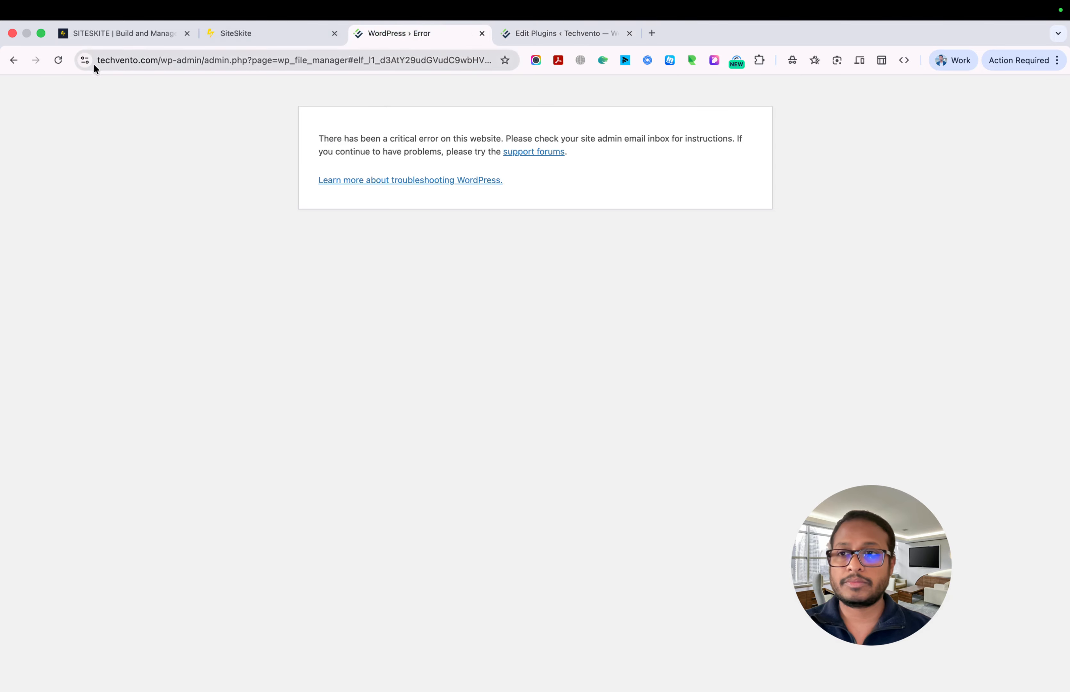
pyautogui.click(58, 60)
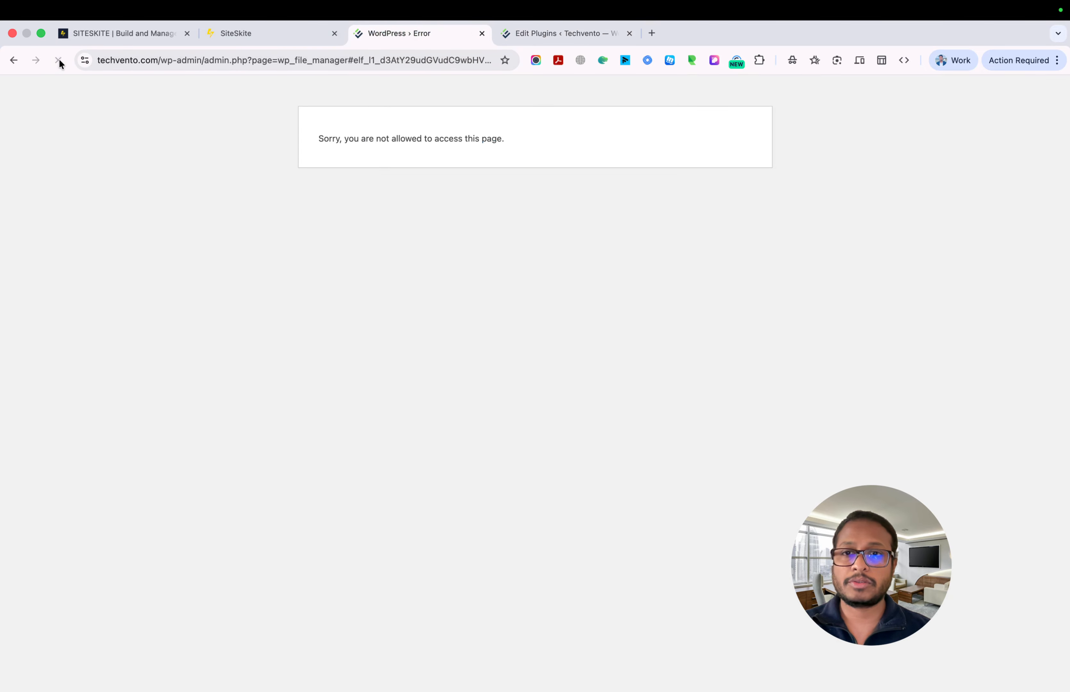
pyautogui.click(560, 34)
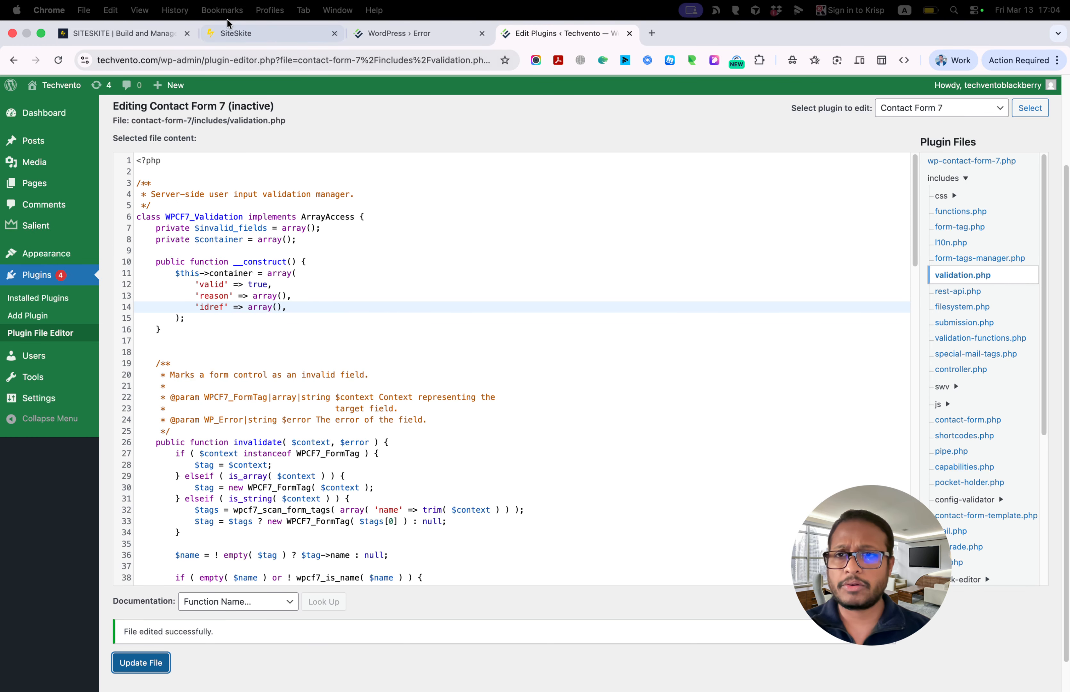
pyautogui.click(234, 33)
pyautogui.click(949, 265)
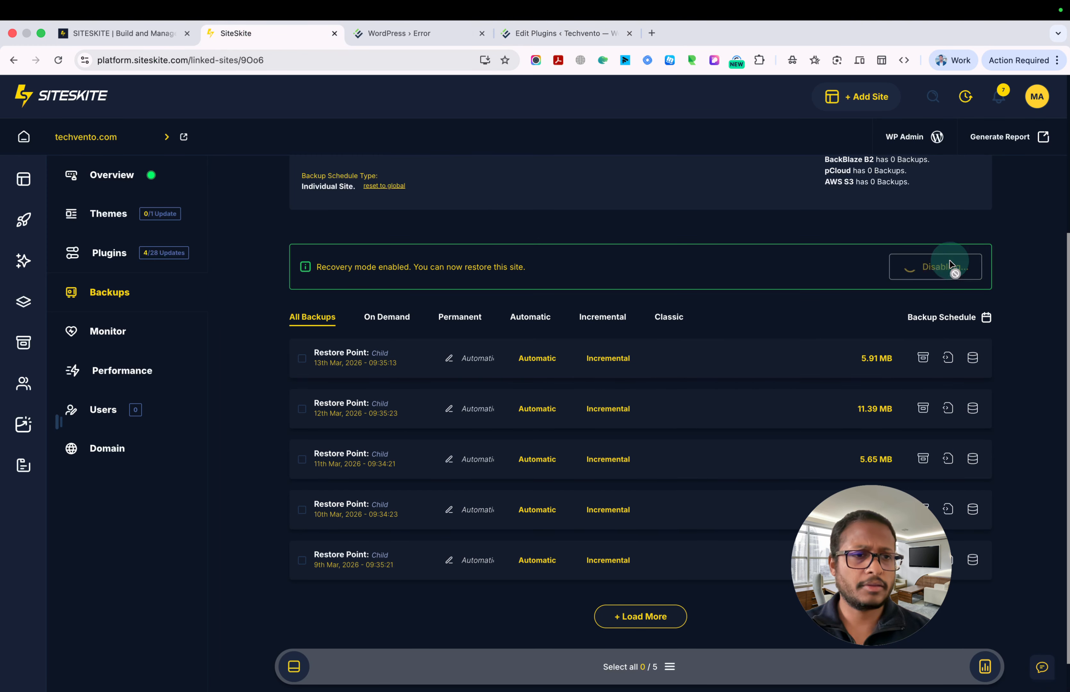
# Reload the WordPress plugin editor page and visit the Techvento front page to check that the site works
pyautogui.click(549, 35)
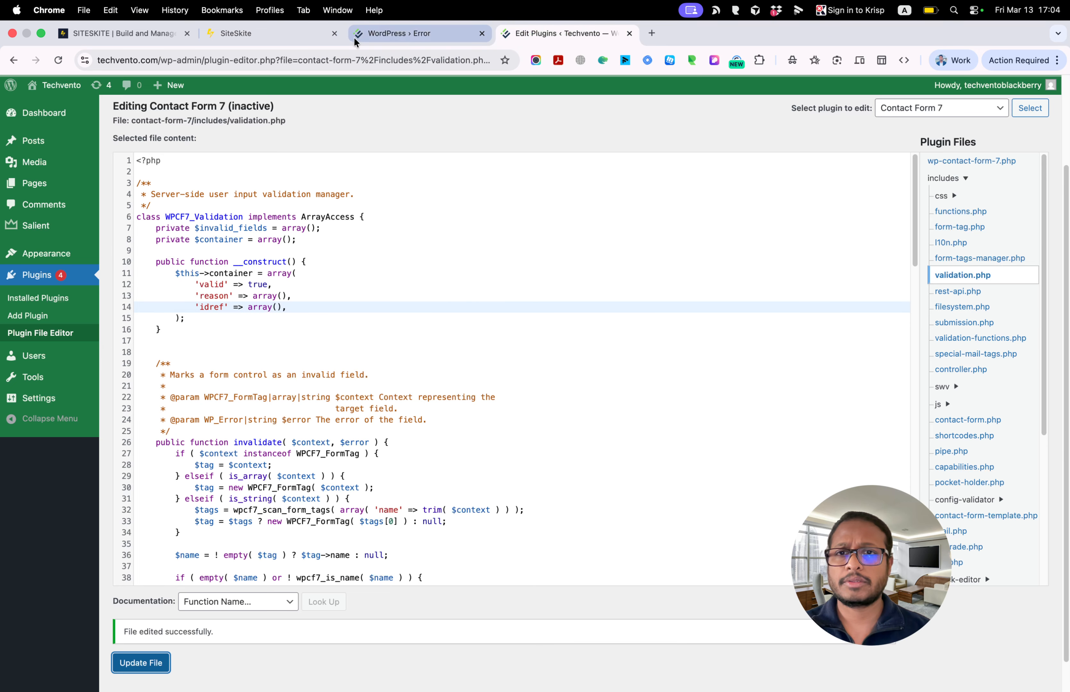
pyautogui.moveTo(56, 85)
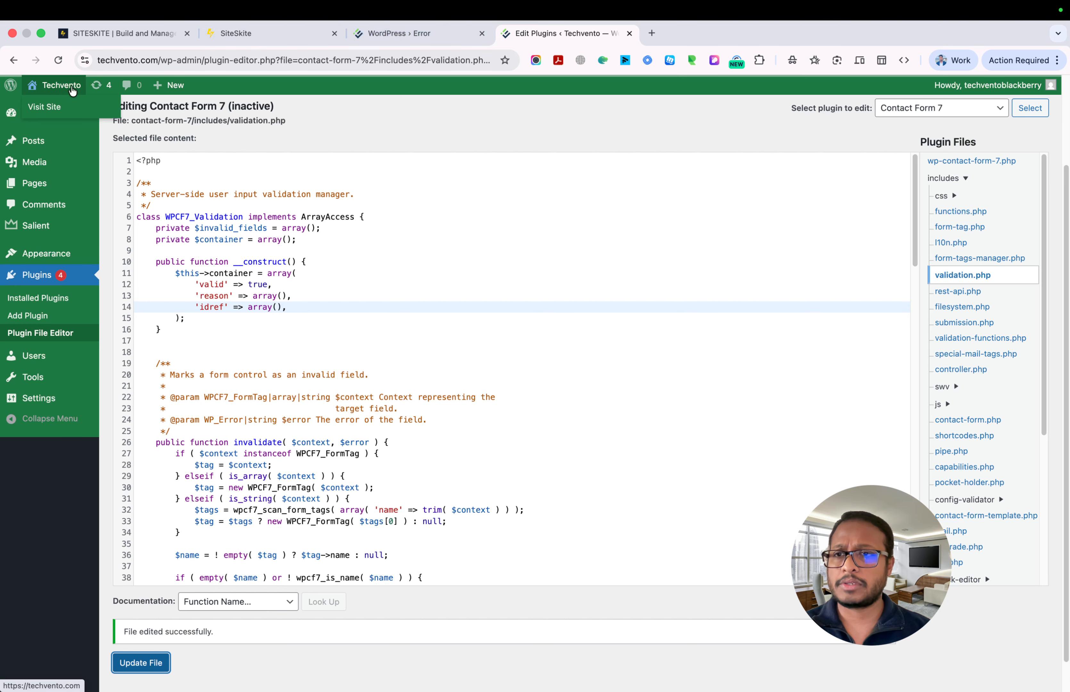
pyautogui.click(57, 59)
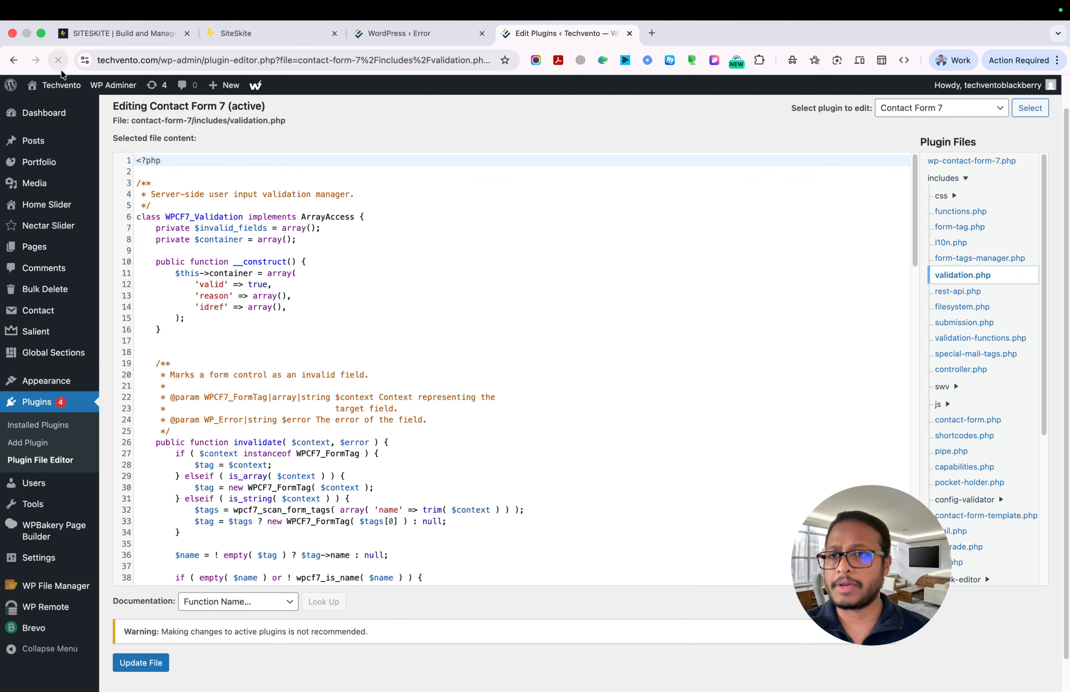
pyautogui.click(48, 107)
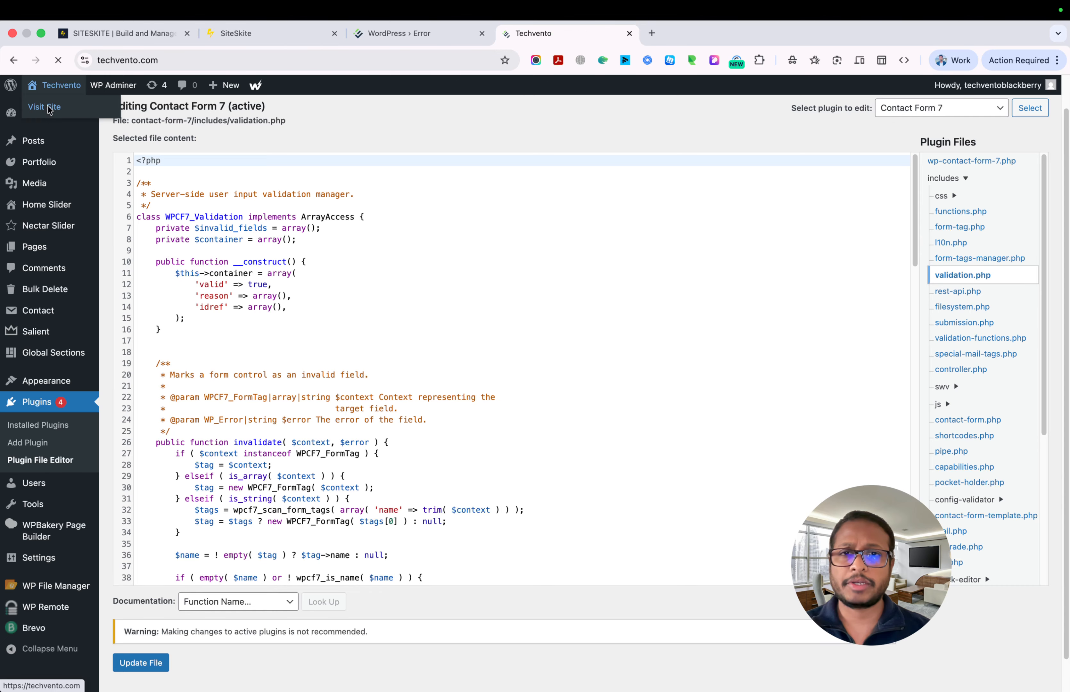
pyautogui.scroll(-3, 281, 361)
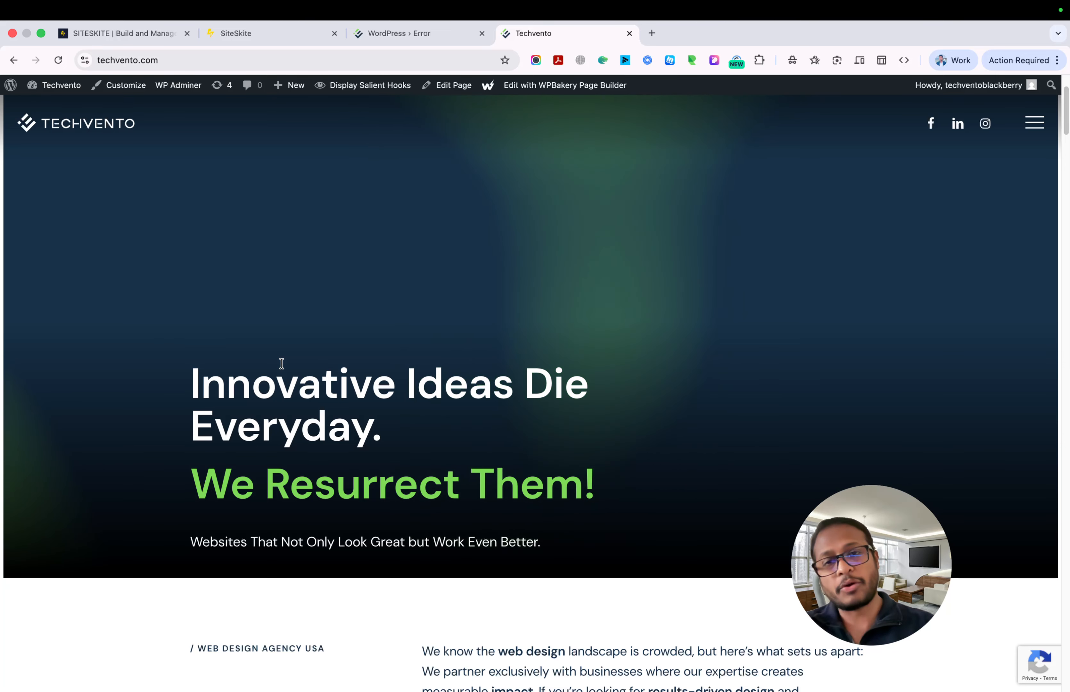
# Return to SiteSkite and review Techvento's recovery mode option, backup storage and schedule settings
pyautogui.click(289, 32)
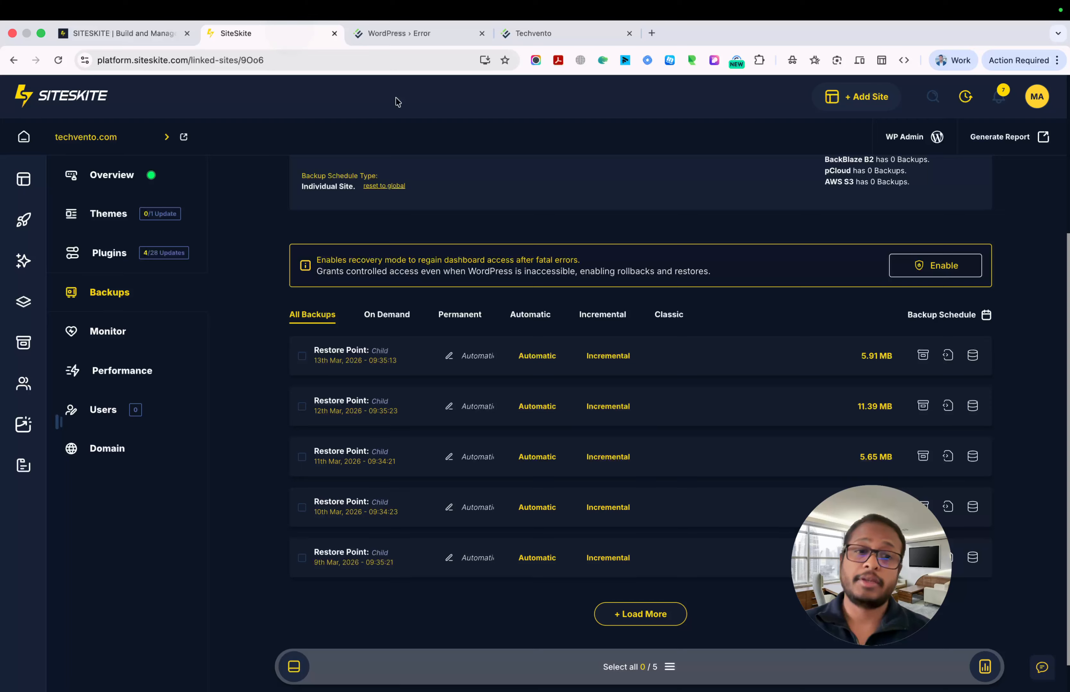
pyautogui.scroll(-2, 614, 417)
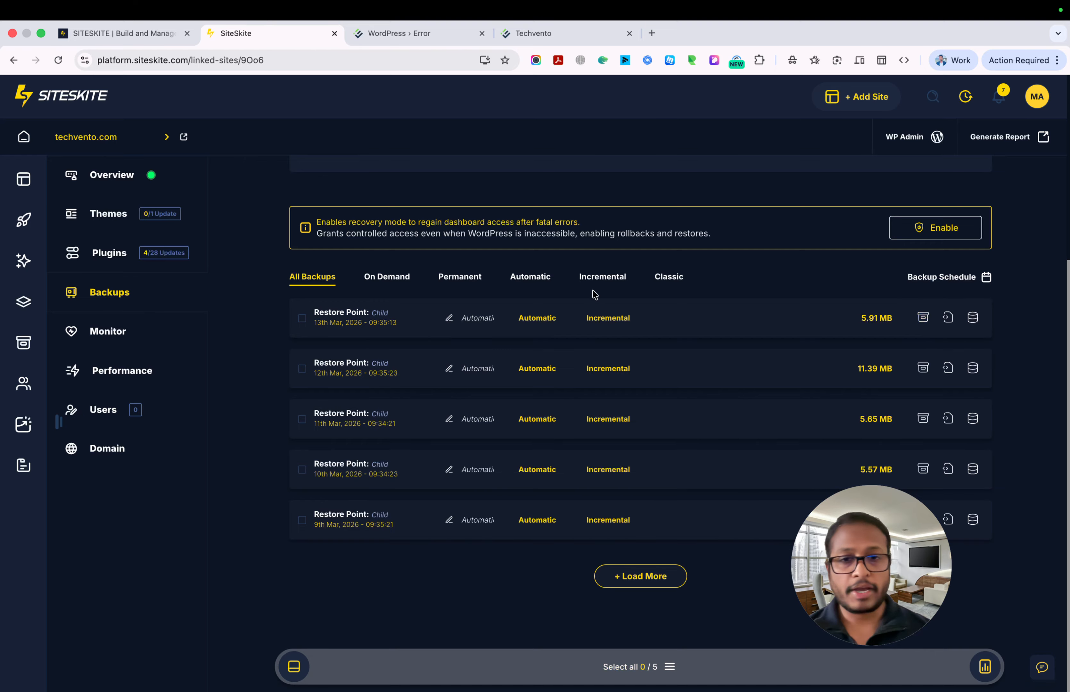
pyautogui.scroll(3, 607, 273)
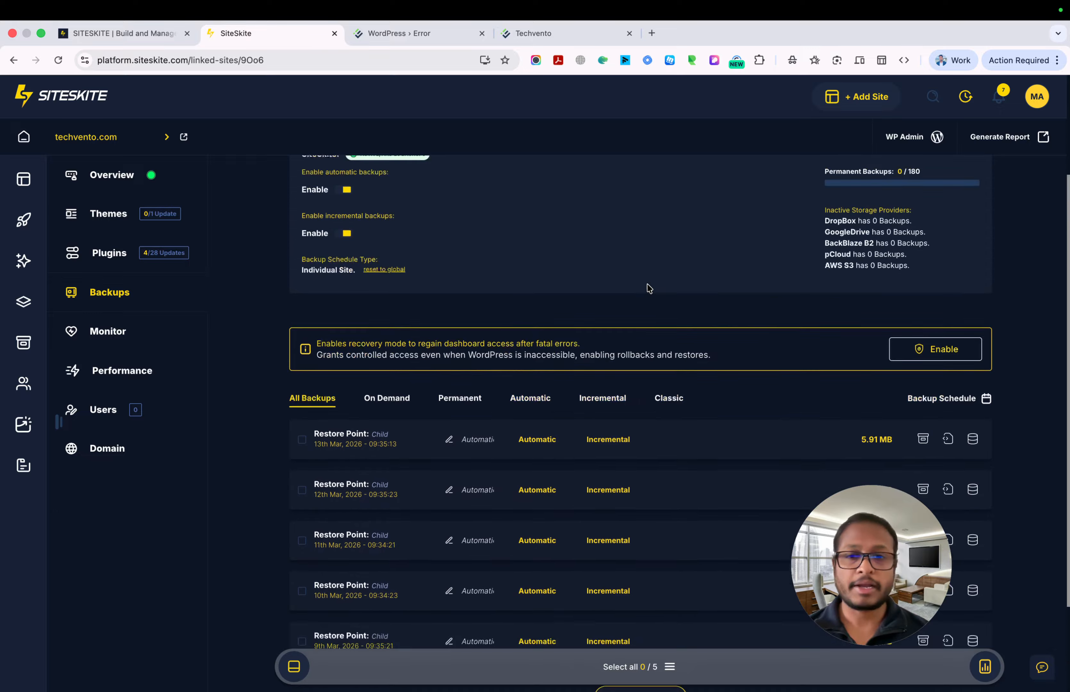
pyautogui.scroll(2, 348, 212)
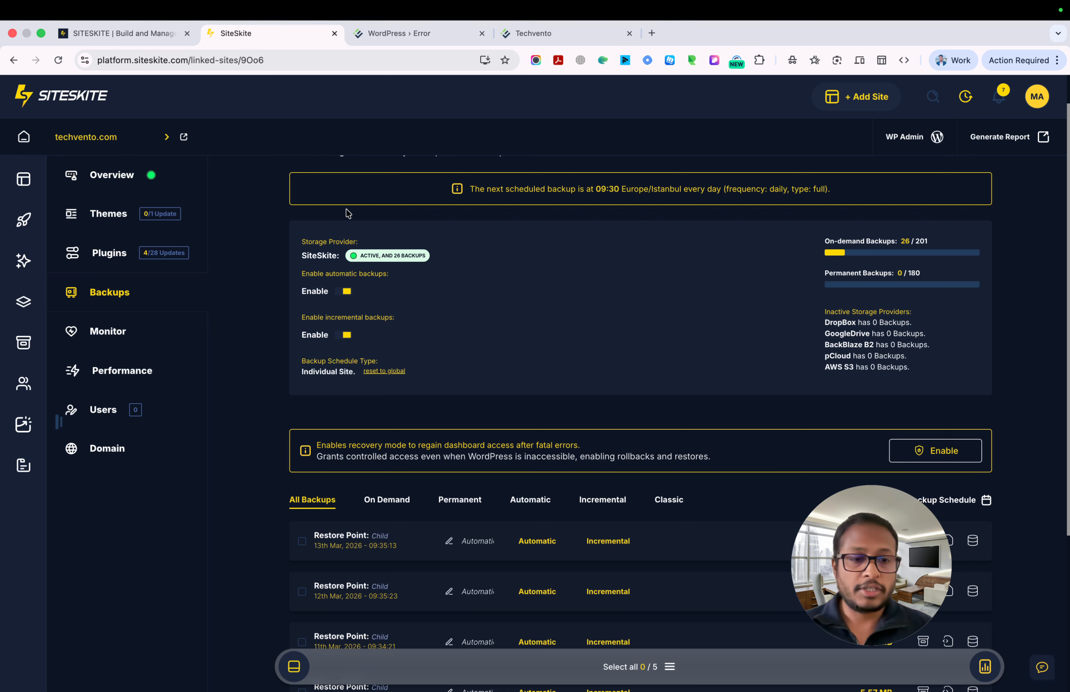
# Load all older Techvento restore points and examine the list back to the master incremental backup
pyautogui.scroll(-5, 487, 456)
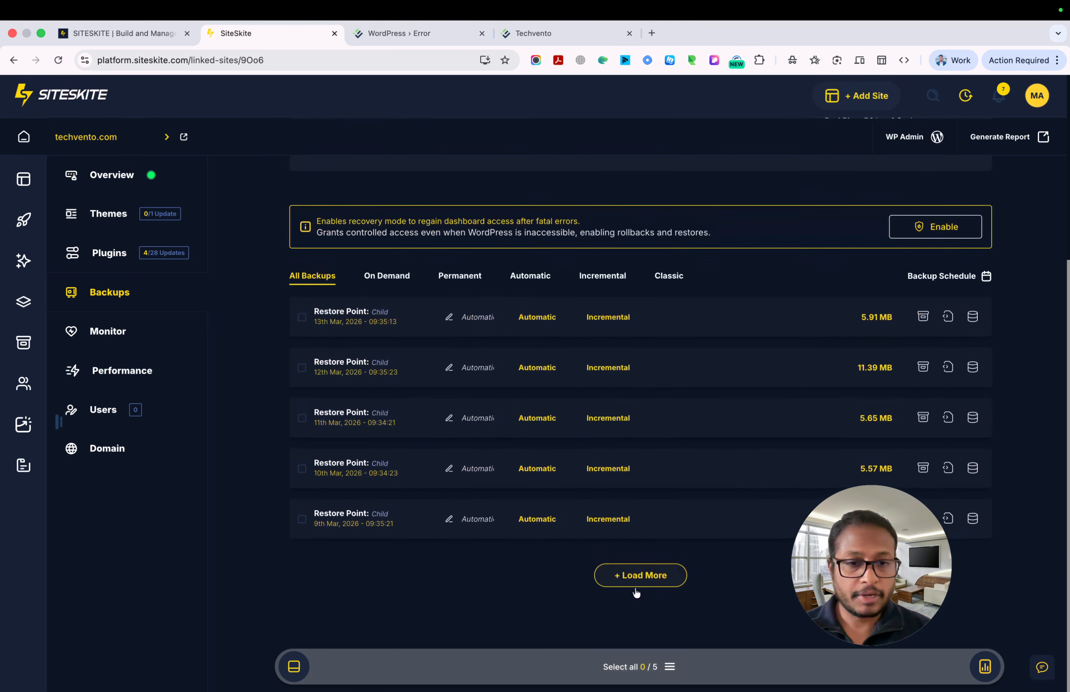
pyautogui.click(635, 589)
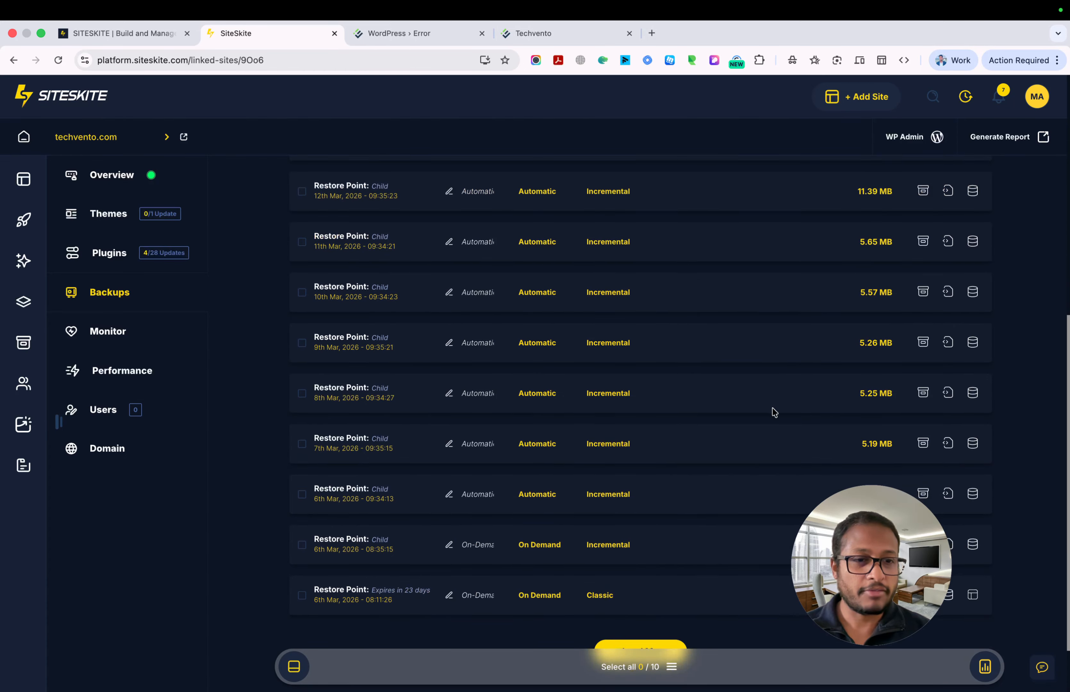
pyautogui.scroll(-2, 771, 409)
pyautogui.click(649, 576)
pyautogui.scroll(-5, 695, 434)
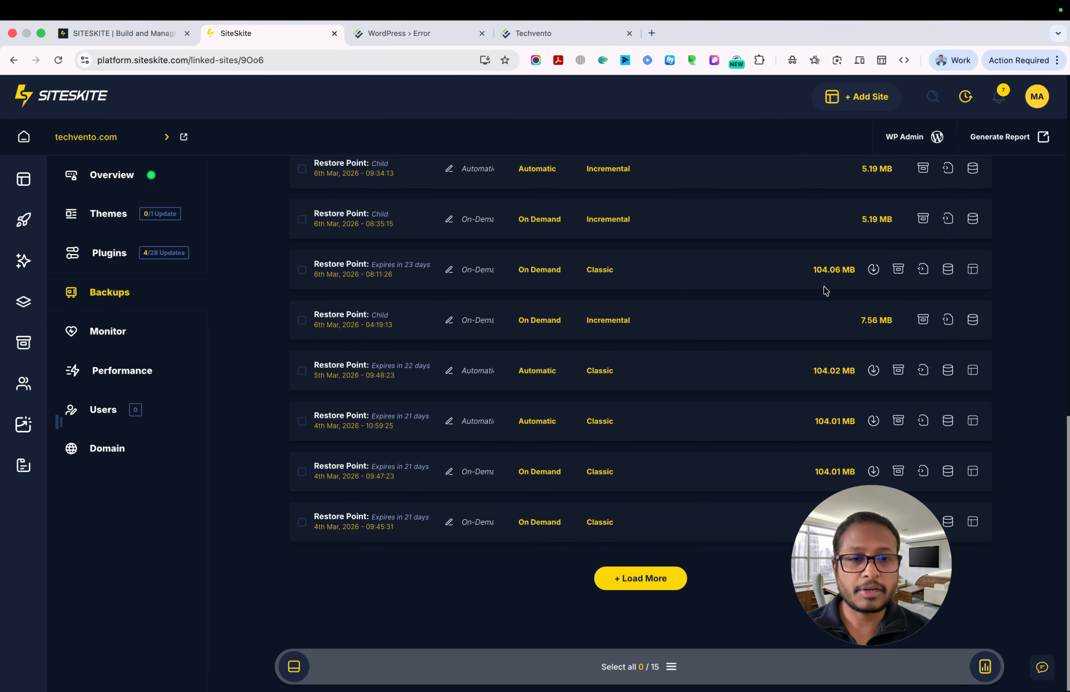
pyautogui.scroll(-1, 826, 290)
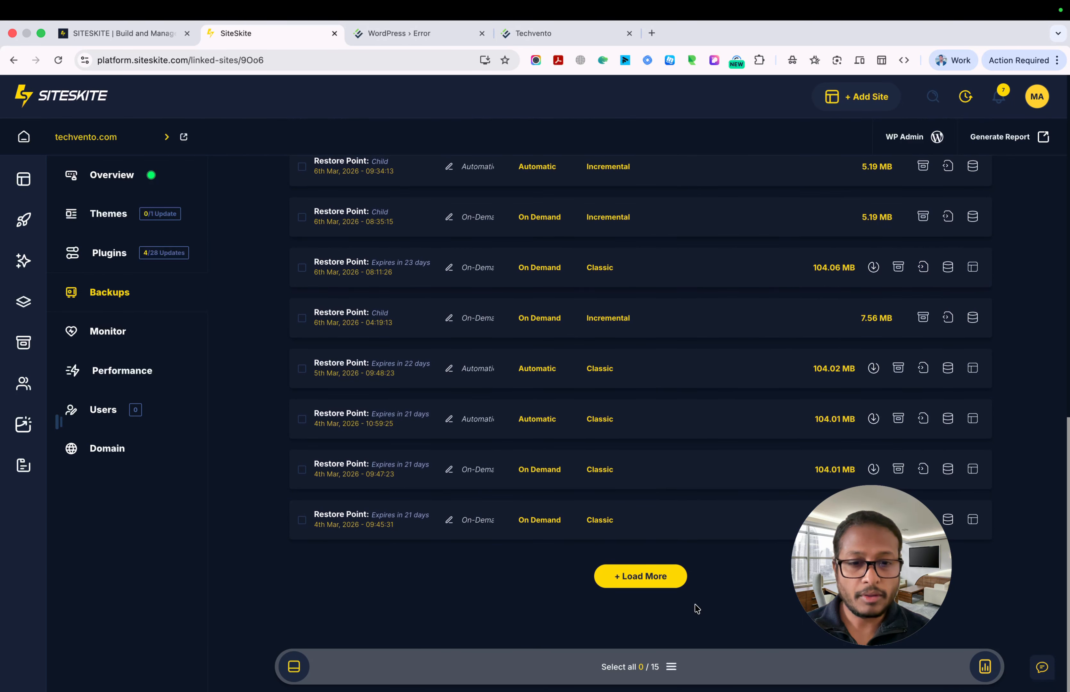
pyautogui.click(647, 578)
pyautogui.scroll(-5, 649, 578)
pyautogui.scroll(-2, 647, 577)
pyautogui.click(637, 577)
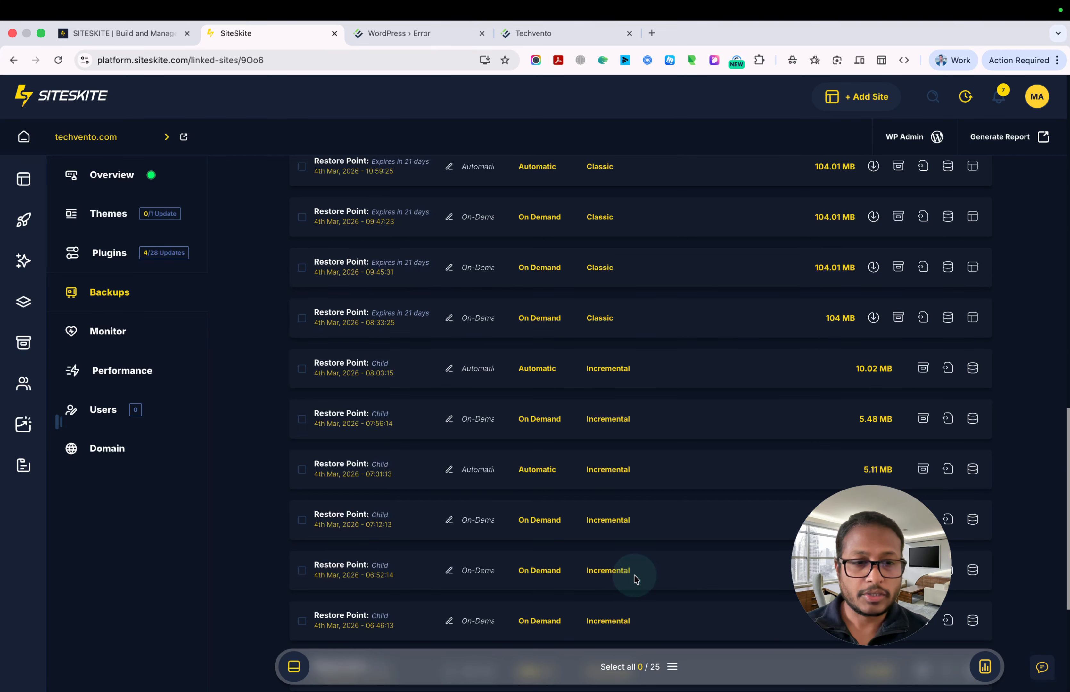
pyautogui.scroll(-6, 666, 544)
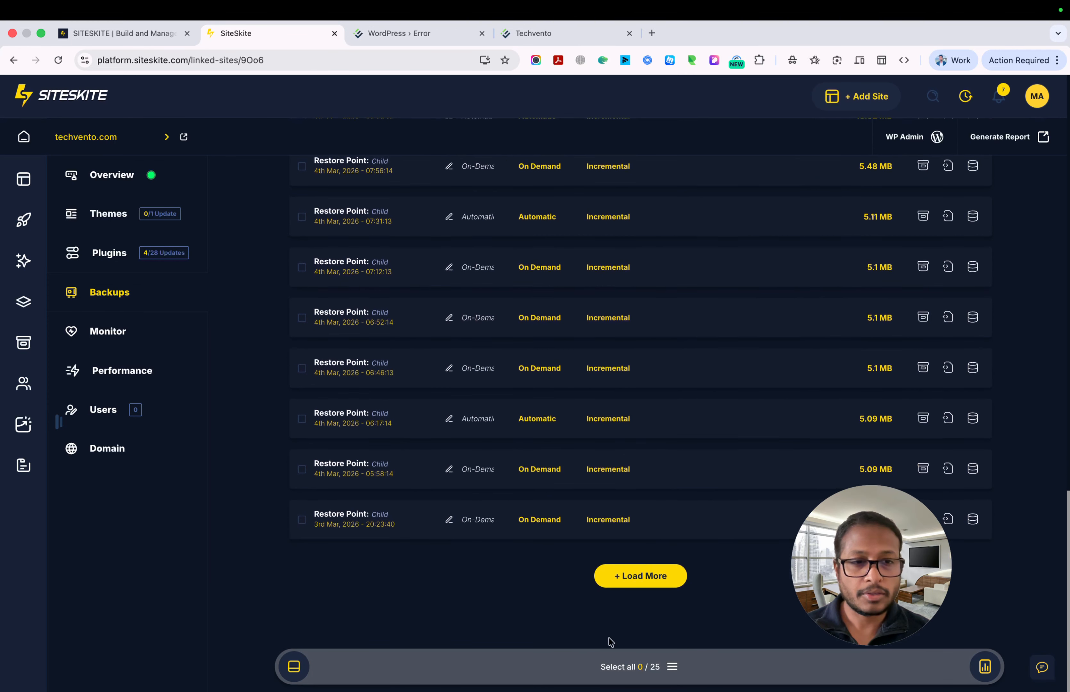
pyautogui.click(640, 577)
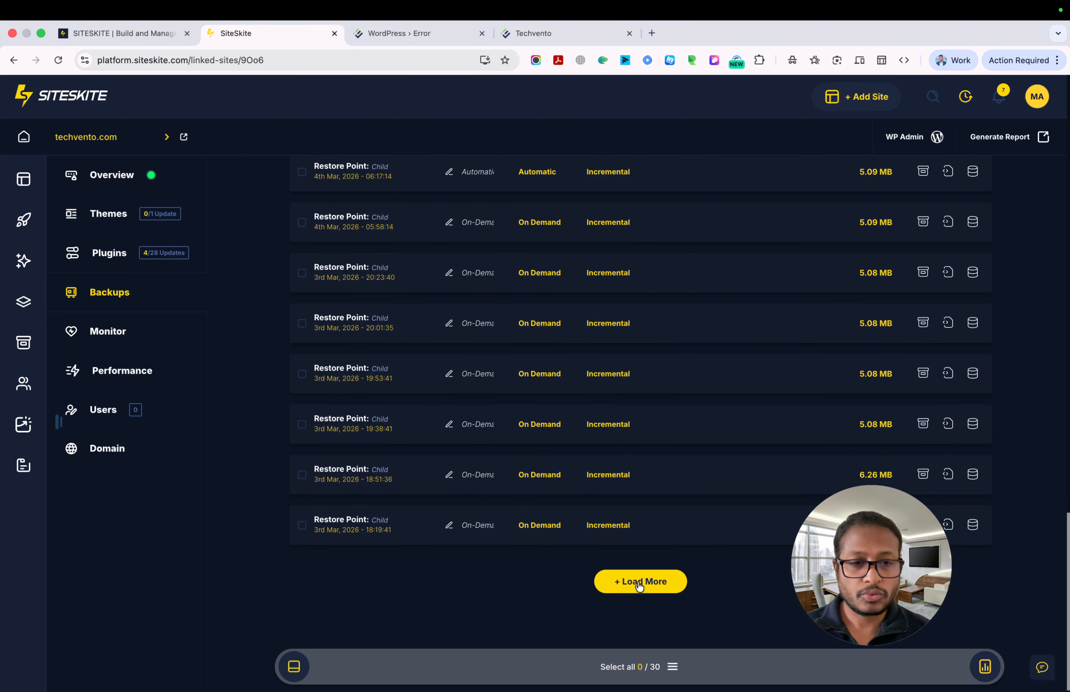
pyautogui.click(658, 575)
pyautogui.scroll(-5, 659, 571)
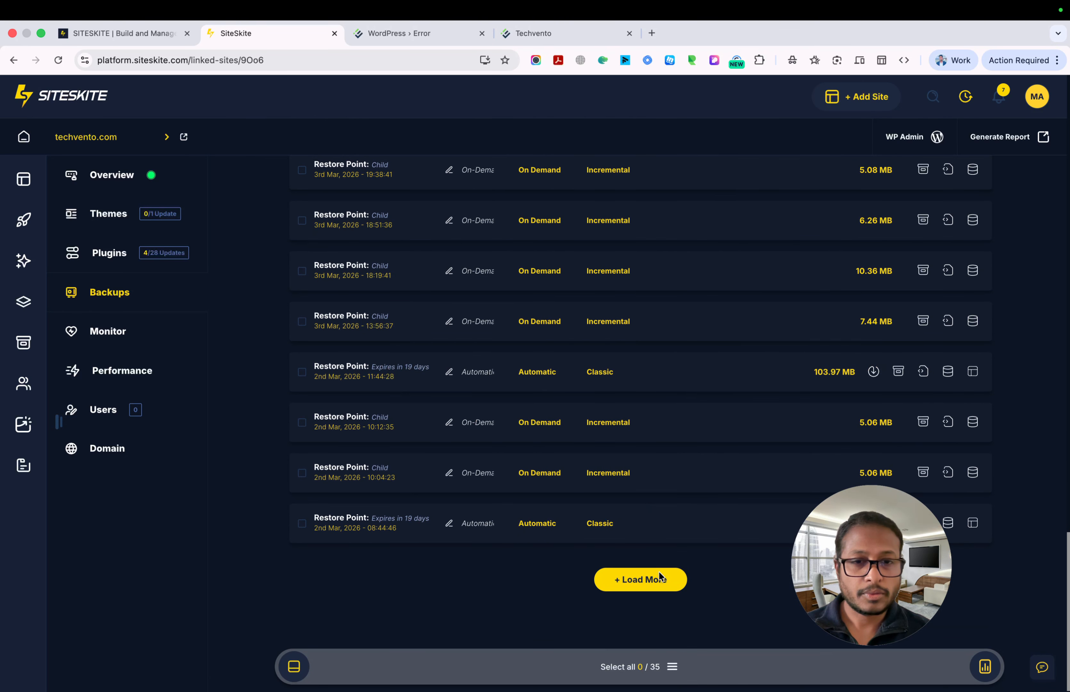
pyautogui.click(659, 573)
pyautogui.scroll(-3, 650, 571)
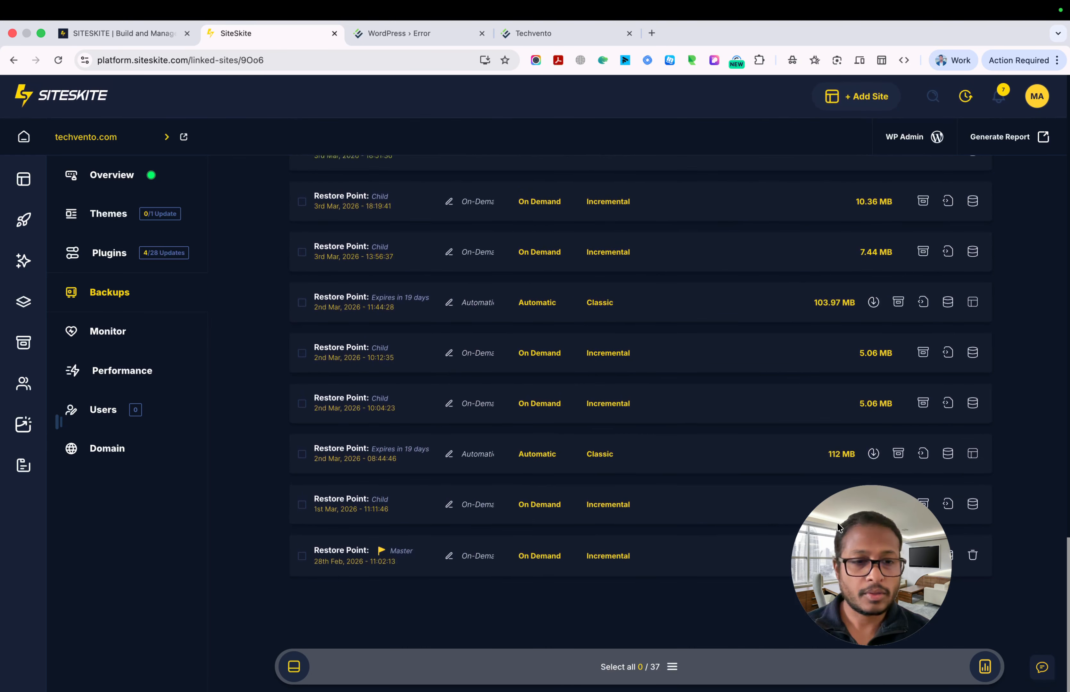
pyautogui.moveTo(867, 495); pyautogui.dragTo(796, 595)
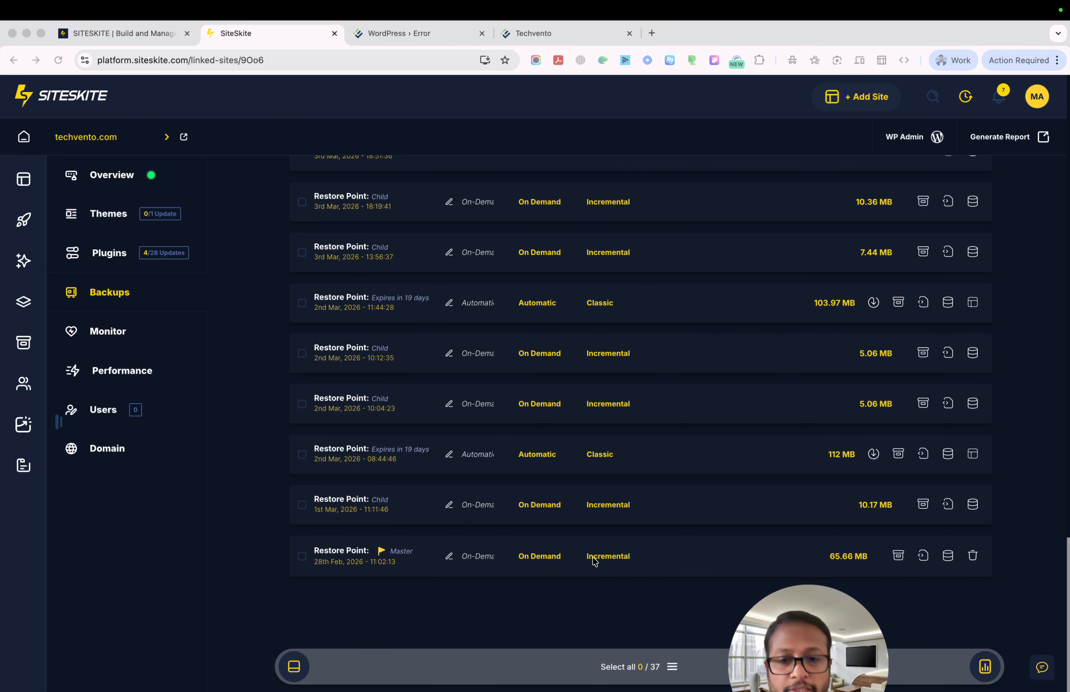
# Examine the oldest restore points and the Master incremental backup of 28th Feb, 2026, and return to the newest ones
pyautogui.moveTo(800, 636); pyautogui.dragTo(118, 540)
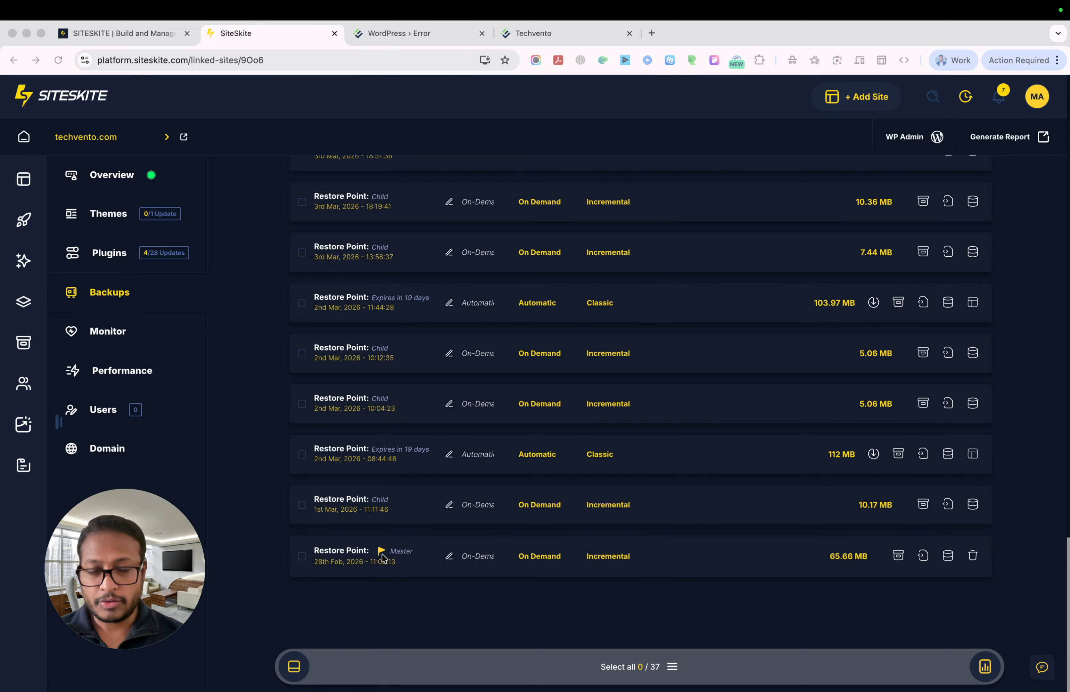
pyautogui.scroll(5, 384, 559)
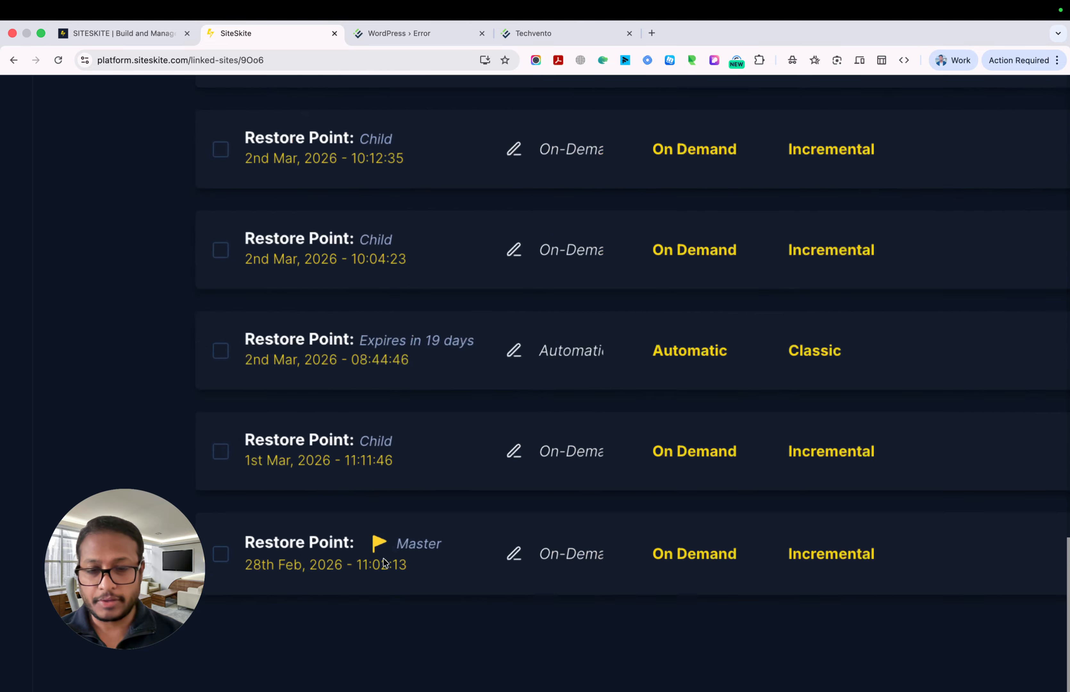
pyautogui.scroll(-5, 383, 559)
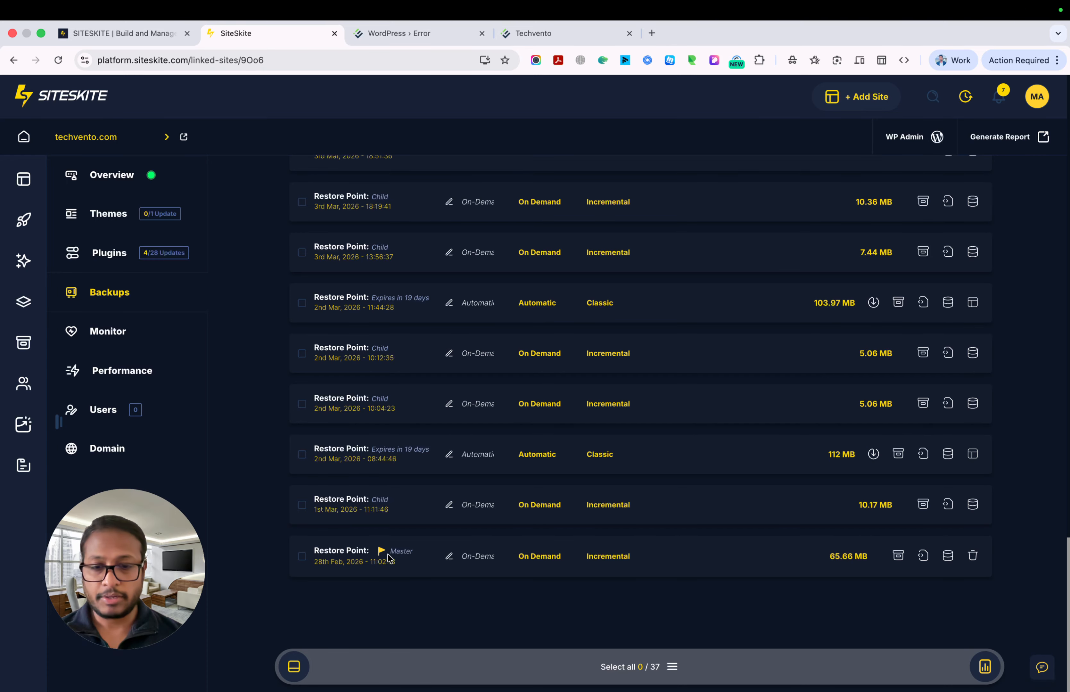
pyautogui.scroll(9, 406, 500)
pyautogui.scroll(15, 406, 500)
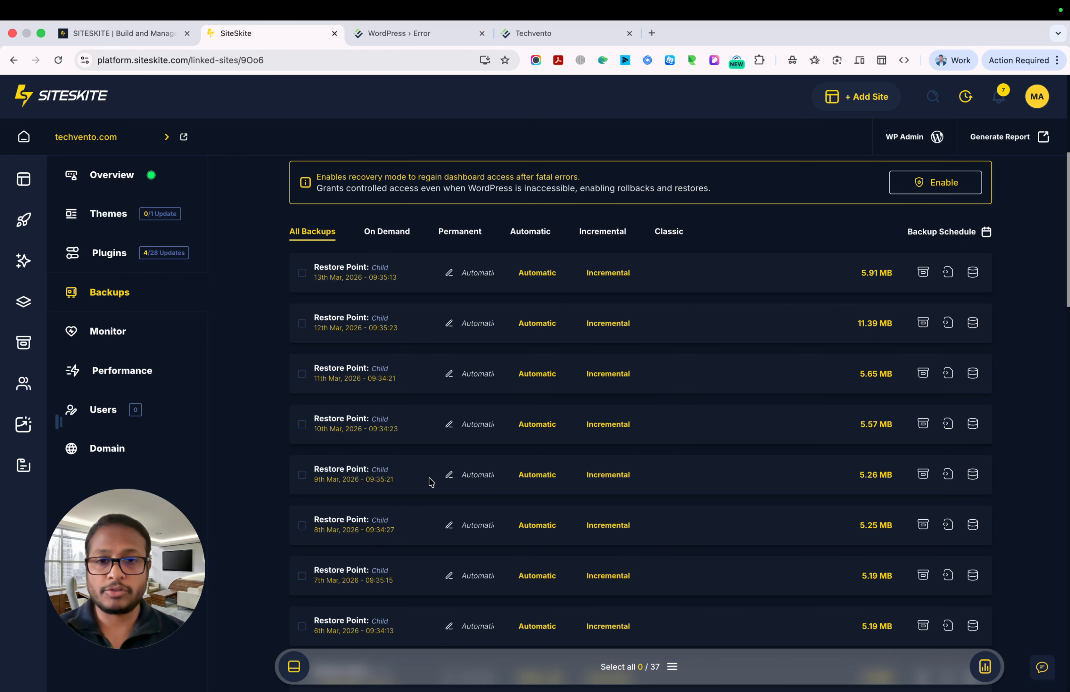
# Filter Techvento's restore points to Classic backups, review them, and switch the list back to all backups
pyautogui.click(655, 237)
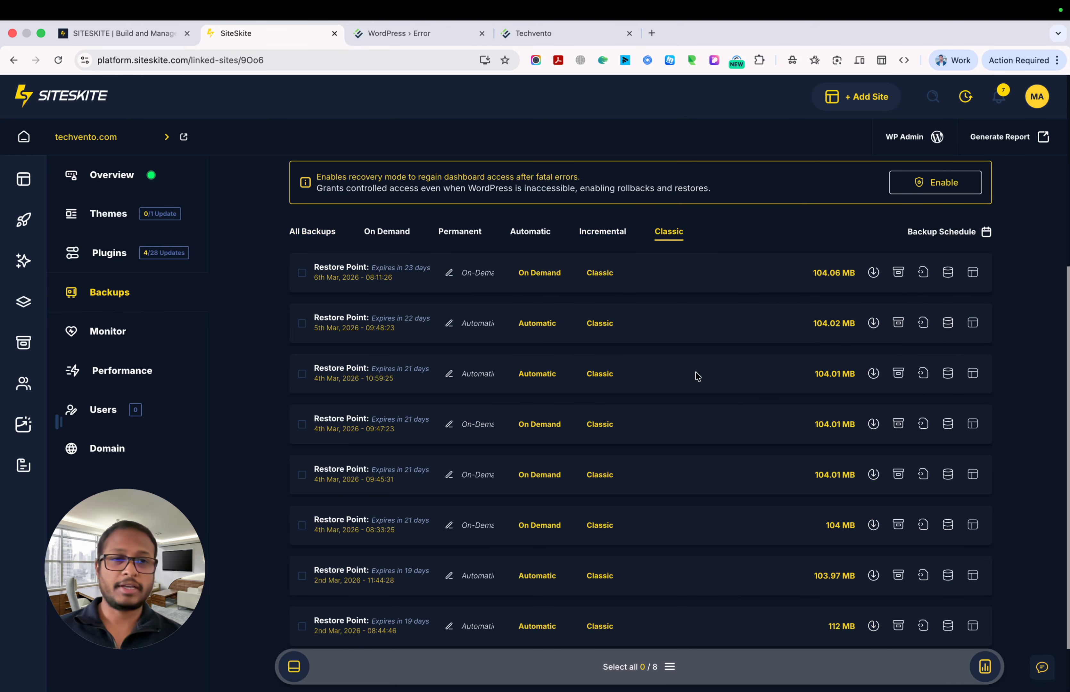
pyautogui.scroll(-2, 717, 401)
pyautogui.scroll(5, 719, 403)
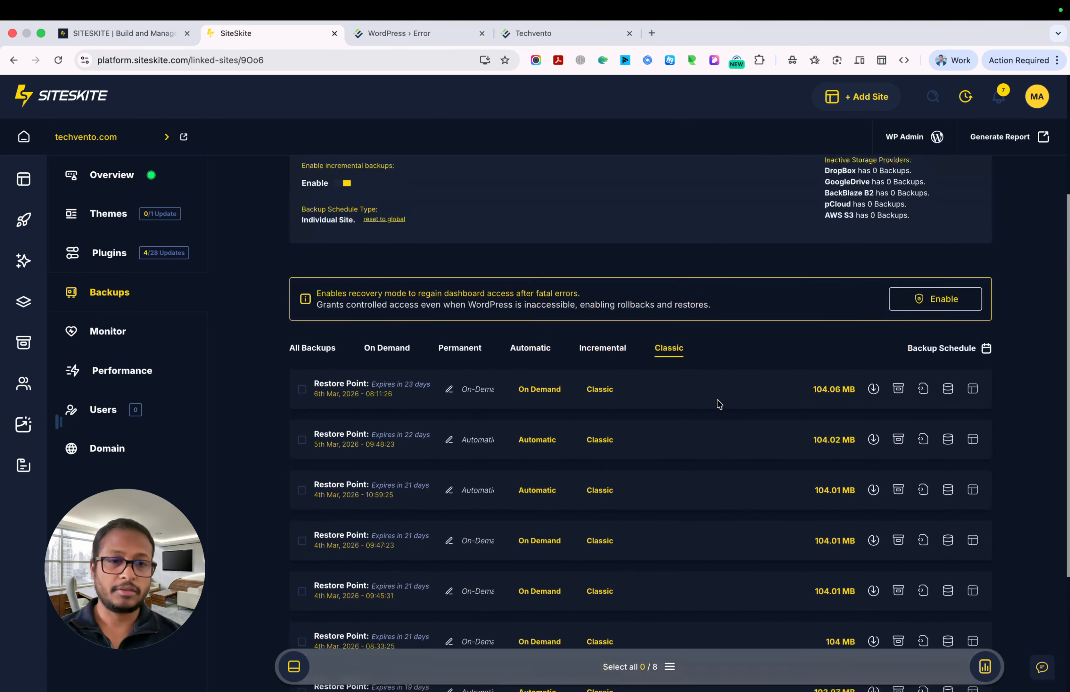
pyautogui.scroll(1, 719, 404)
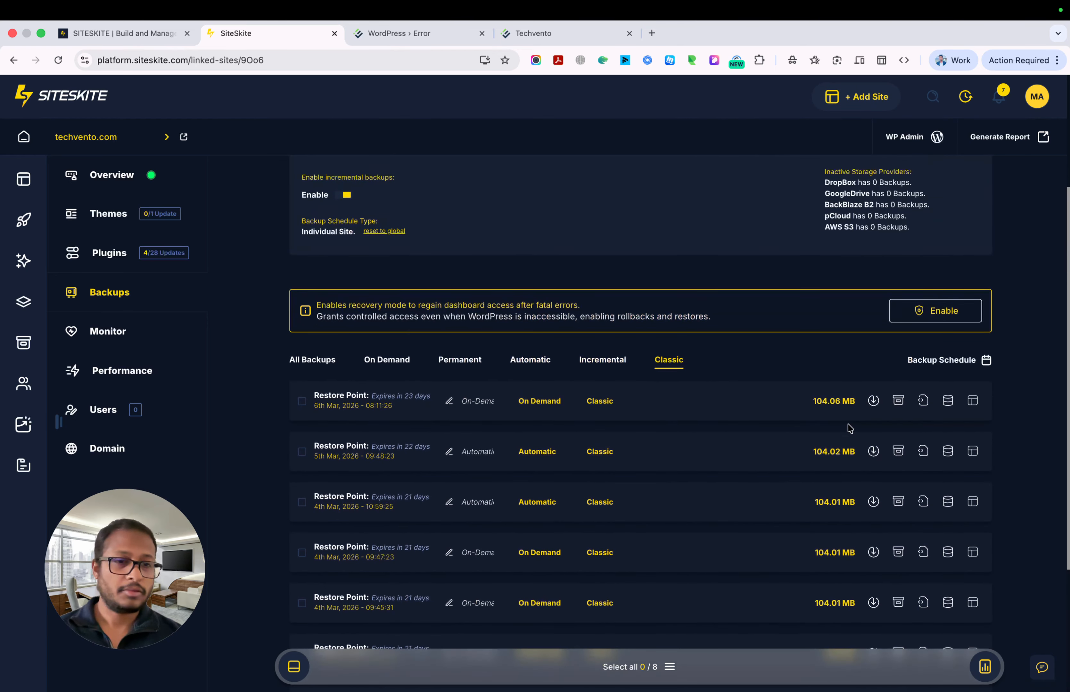
pyautogui.click(293, 359)
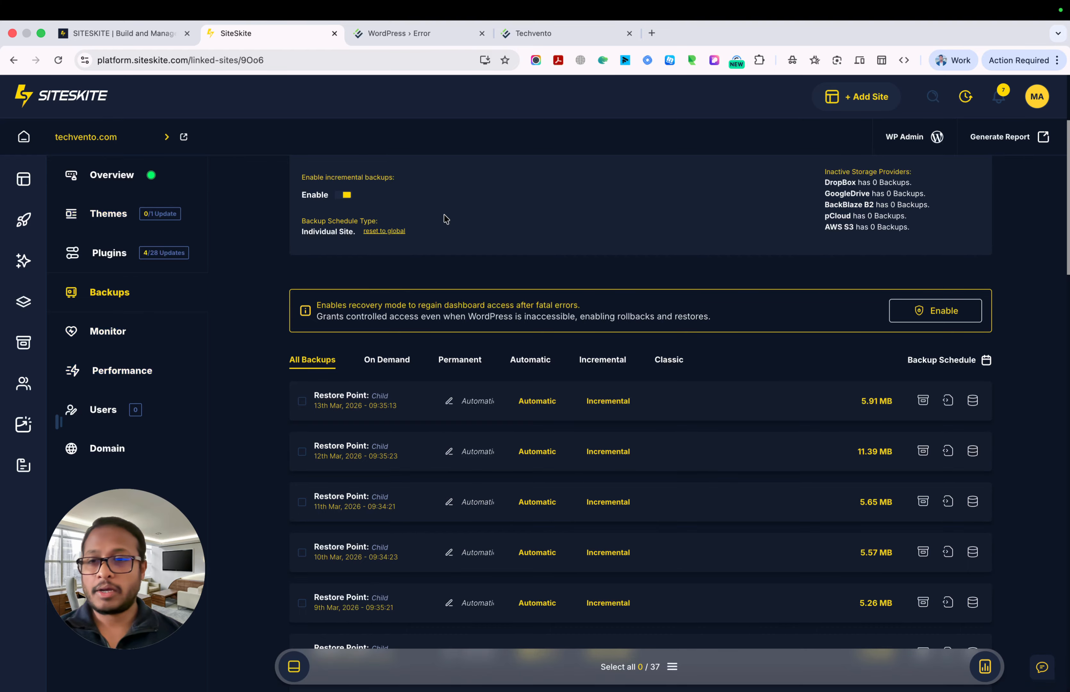
pyautogui.moveTo(130, 531); pyautogui.dragTo(797, 486)
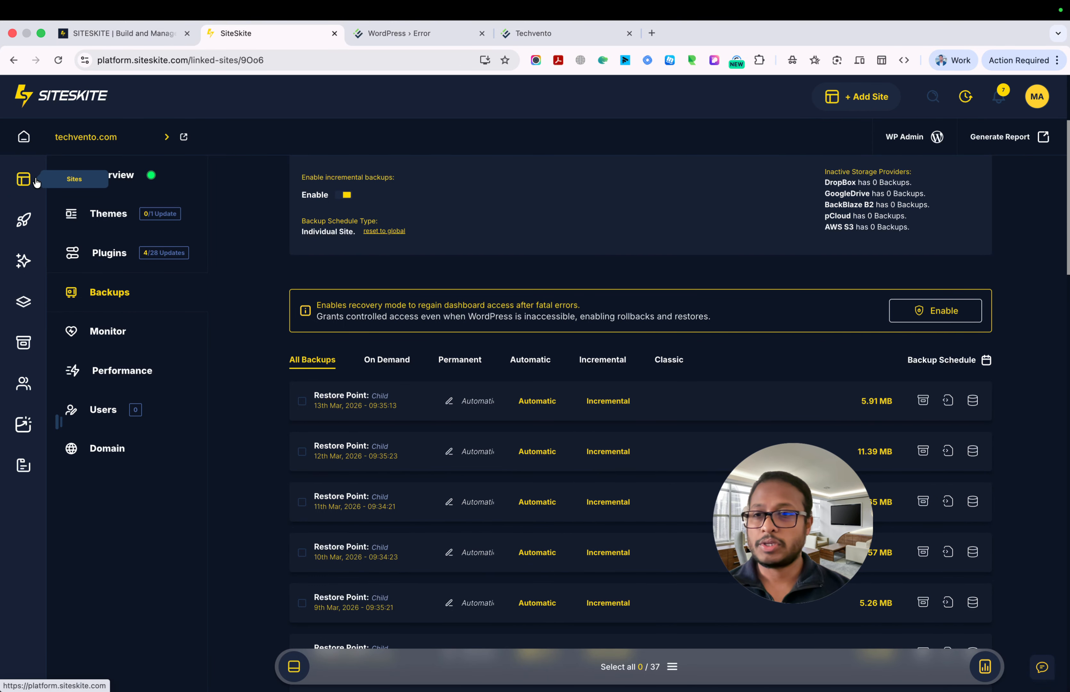
# Return to the list of linked sites, and open the Reports page
pyautogui.click(79, 180)
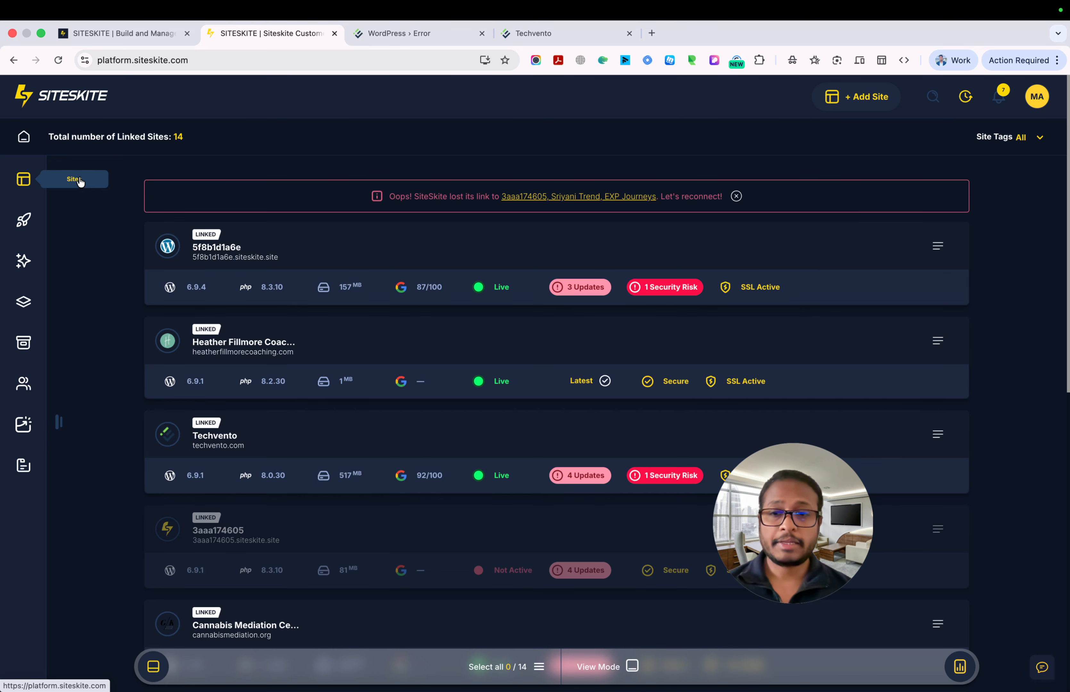
pyautogui.click(936, 247)
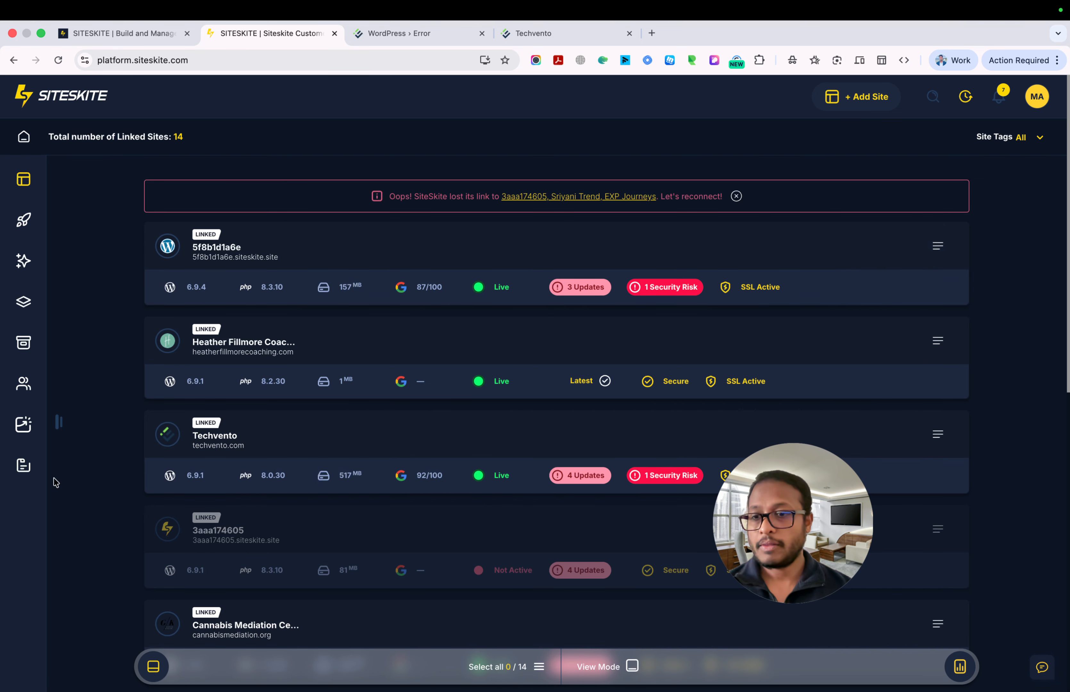
pyautogui.click(24, 465)
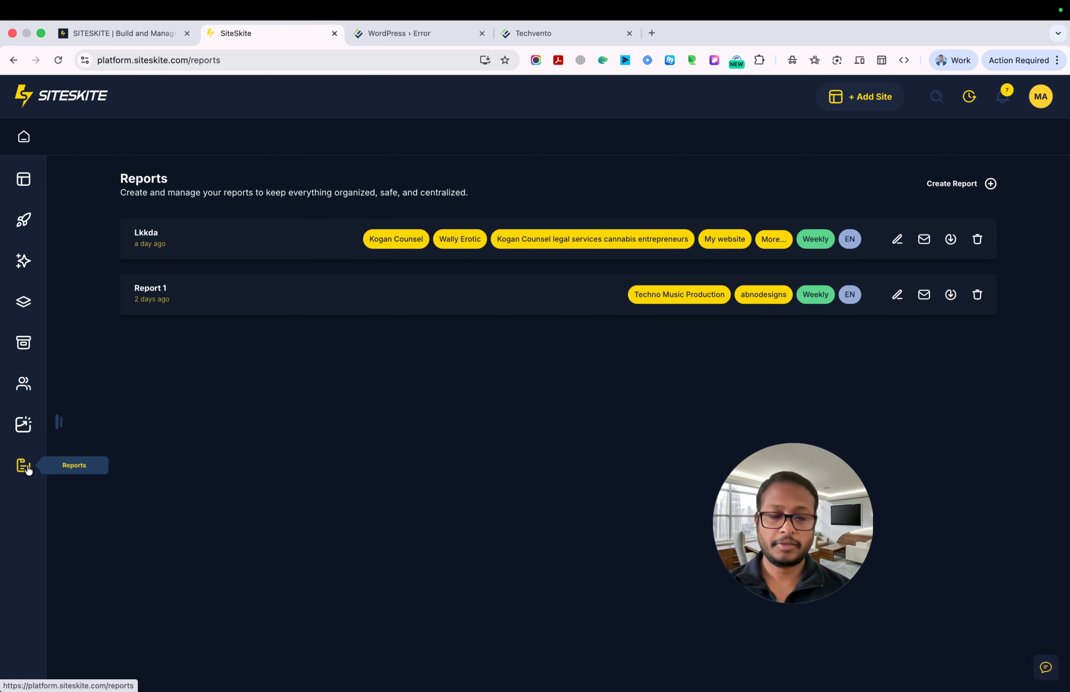
pyautogui.moveTo(788, 508); pyautogui.dragTo(949, 569)
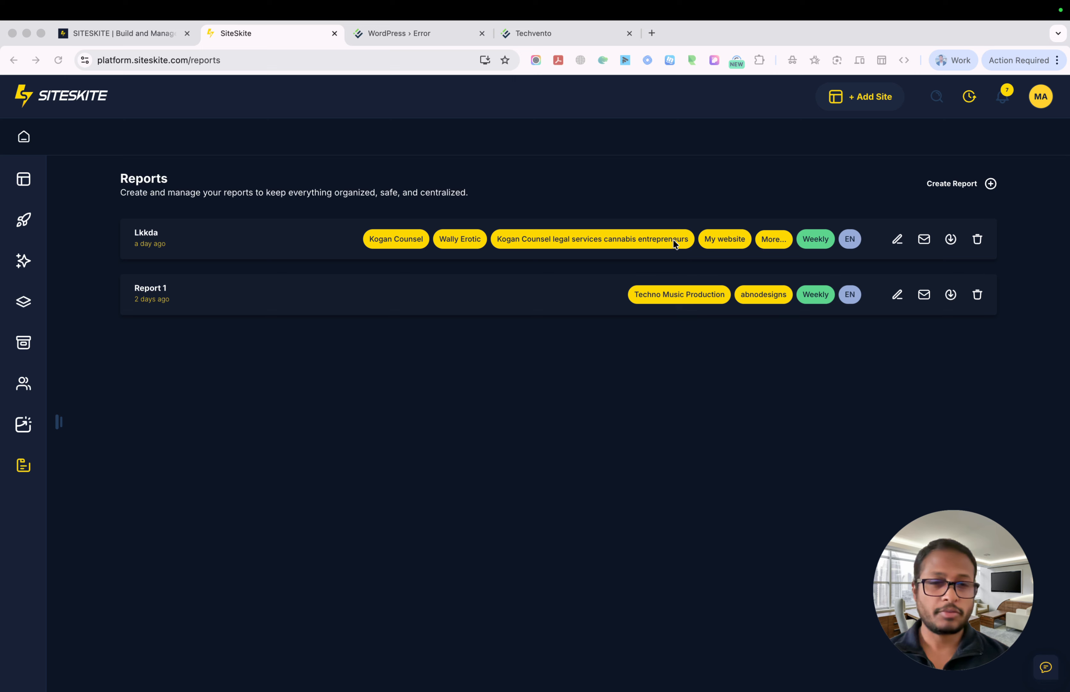
# Expand the full list of sites assigned to the Lkkda report, look through it, and close it
pyautogui.click(773, 239)
pyautogui.scroll(-3, 743, 353)
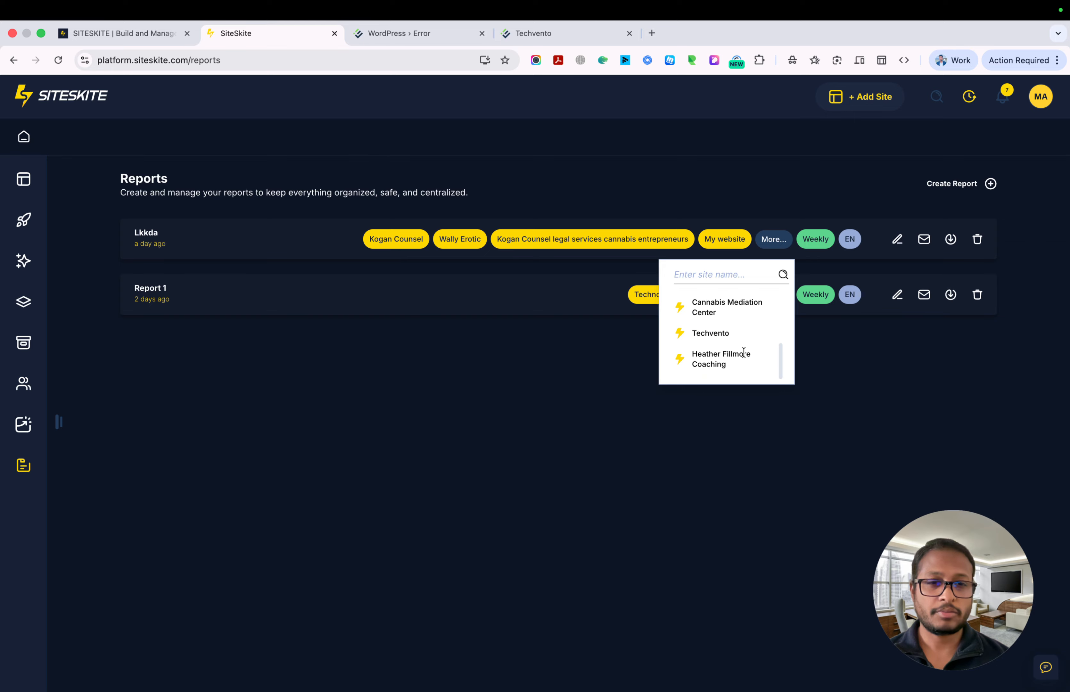
pyautogui.click(857, 377)
pyautogui.click(925, 243)
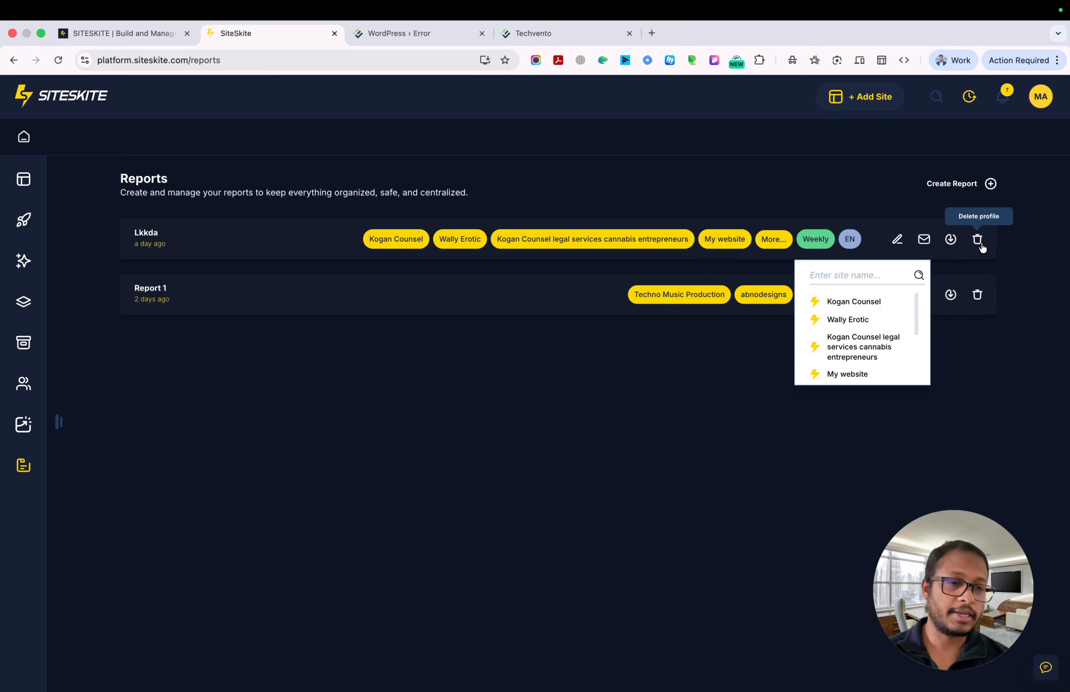
pyautogui.click(672, 436)
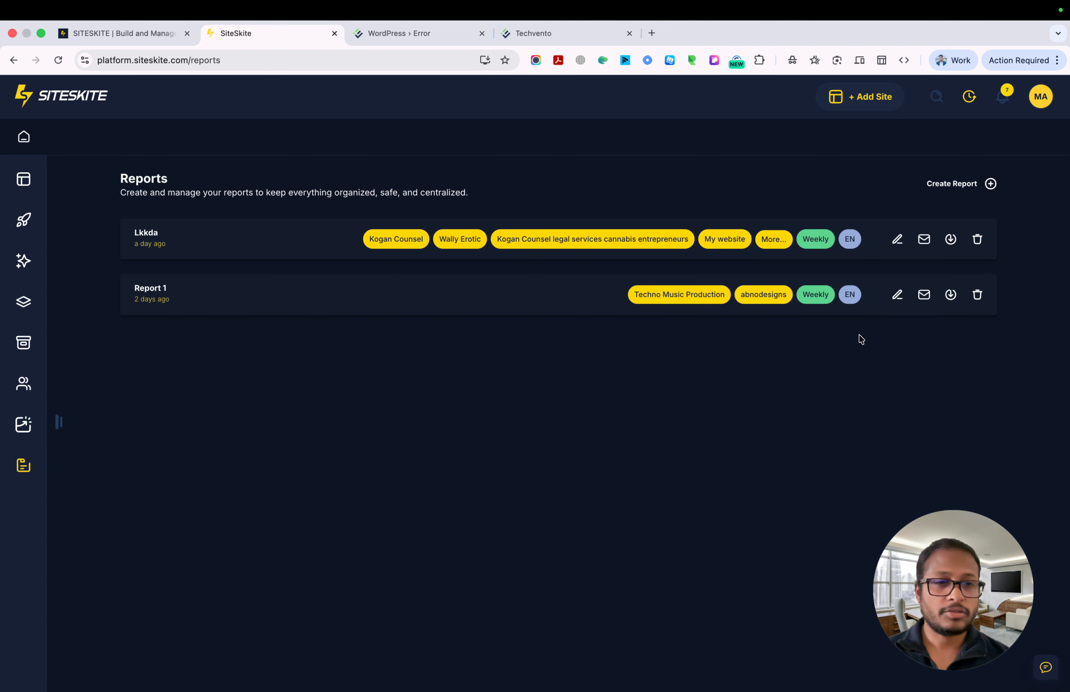
# Open the Lkkda report profile for editing, review its name and language settings, and continue to the email content
pyautogui.click(896, 242)
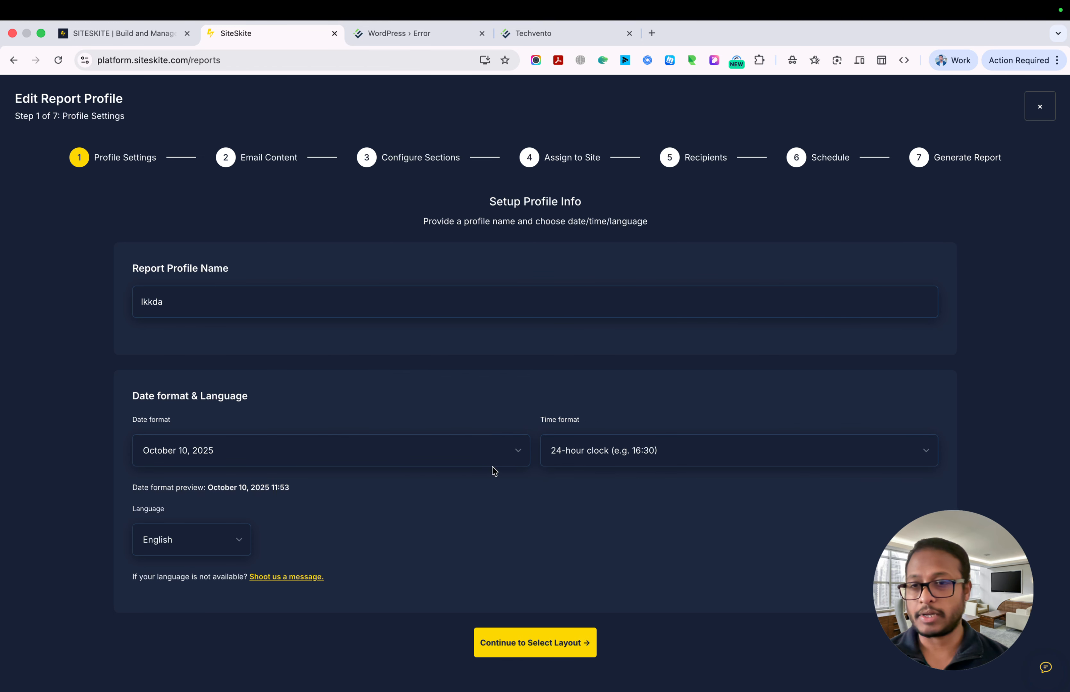
pyautogui.click(407, 294)
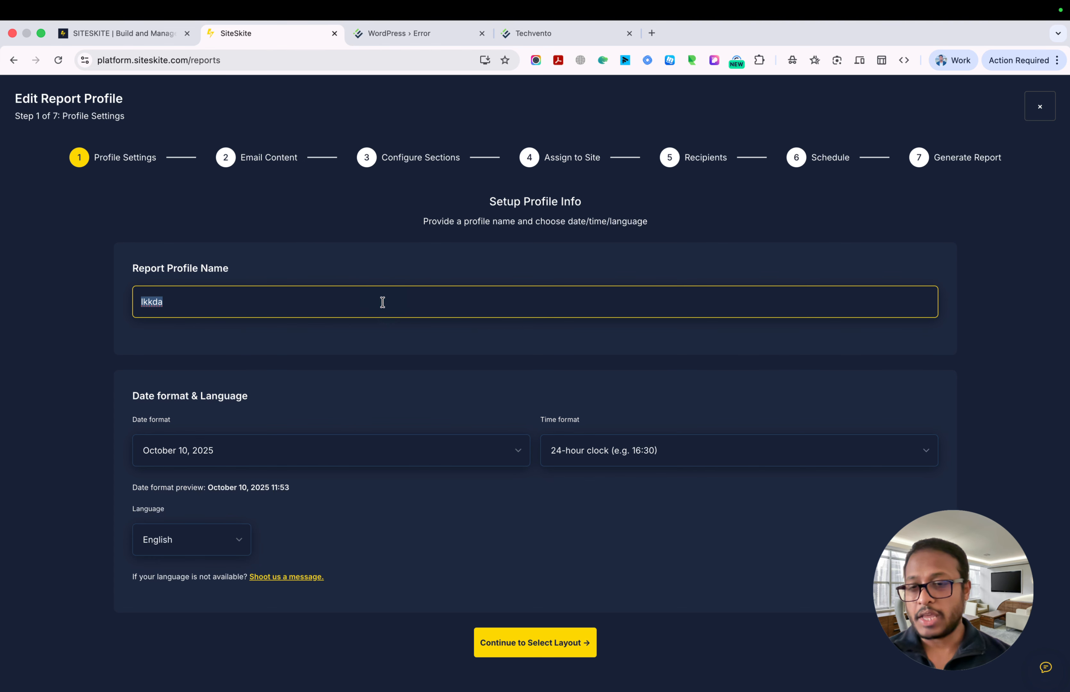
pyautogui.click(217, 542)
pyautogui.click(439, 559)
pyautogui.click(576, 643)
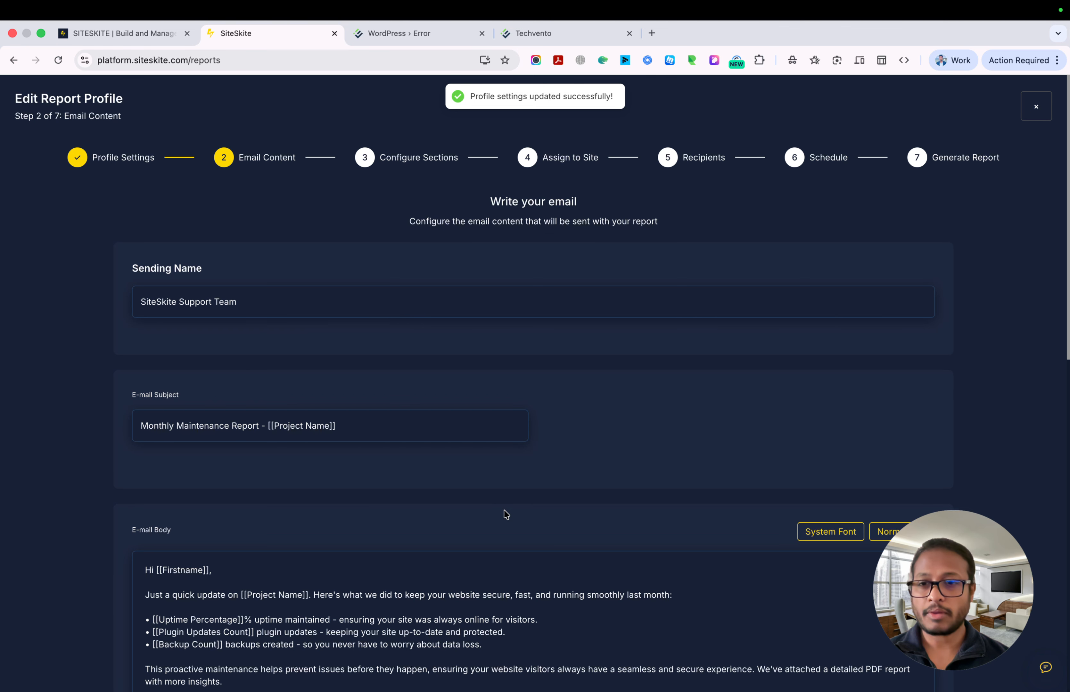
# Review the report's email subject, body, variables and signature settings, and continue to the section configuration
pyautogui.scroll(-15, 506, 514)
pyautogui.scroll(3, 503, 512)
pyautogui.scroll(3, 504, 510)
pyautogui.scroll(-5, 501, 508)
pyautogui.scroll(12, 503, 510)
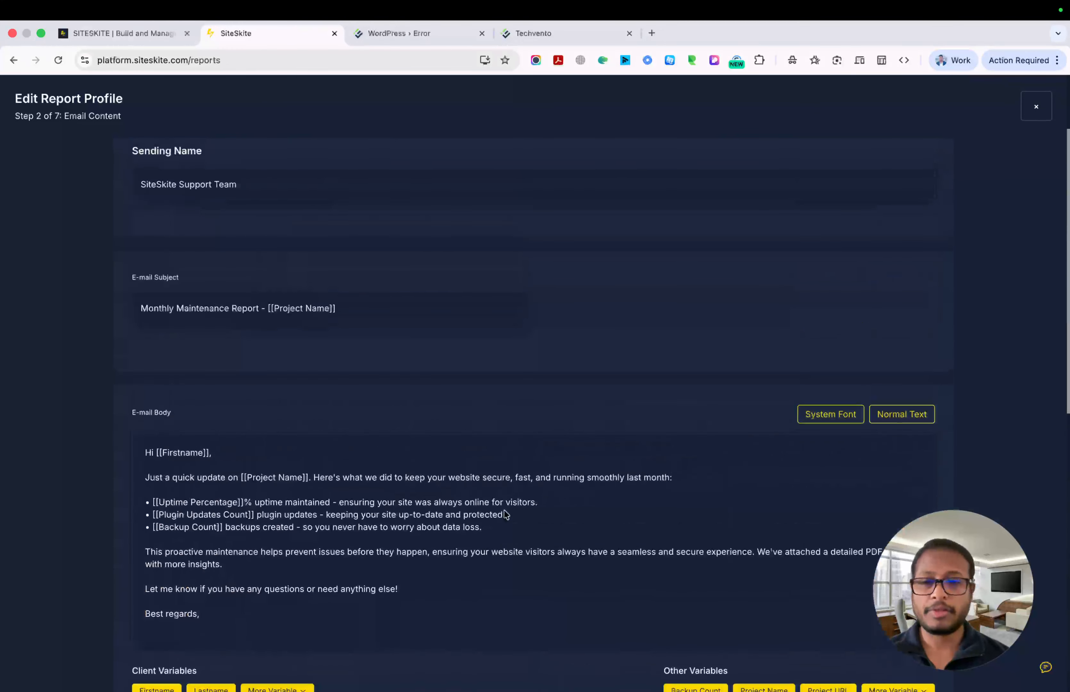
pyautogui.scroll(-8, 506, 515)
pyautogui.scroll(3, 506, 514)
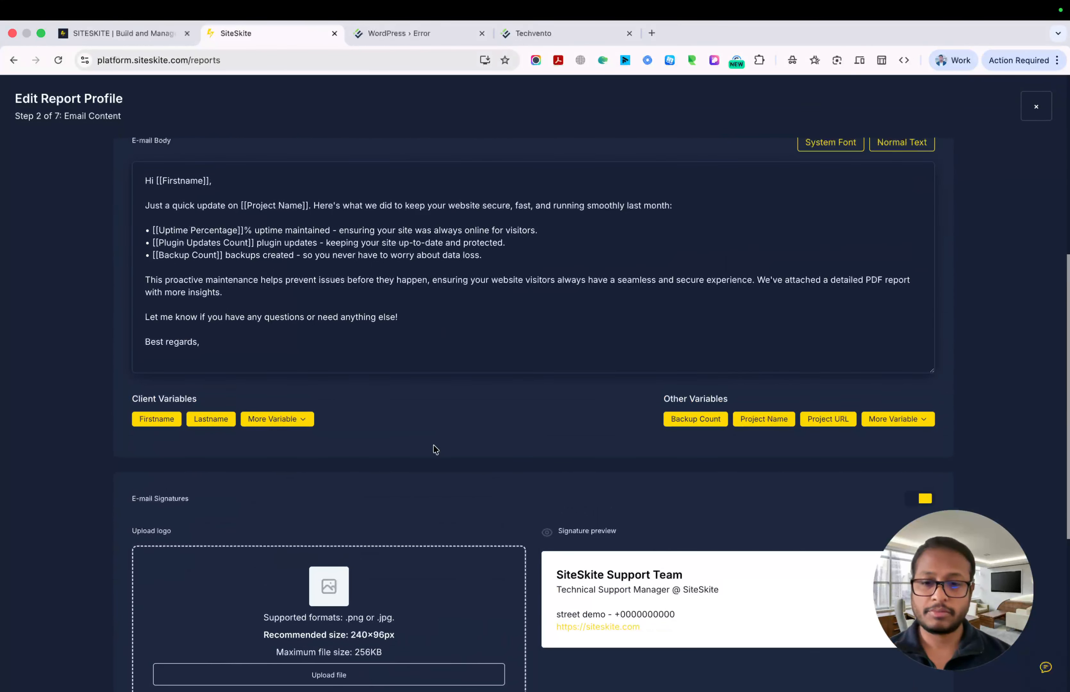
pyautogui.scroll(-5, 435, 449)
pyautogui.scroll(-5, 517, 621)
pyautogui.click(545, 657)
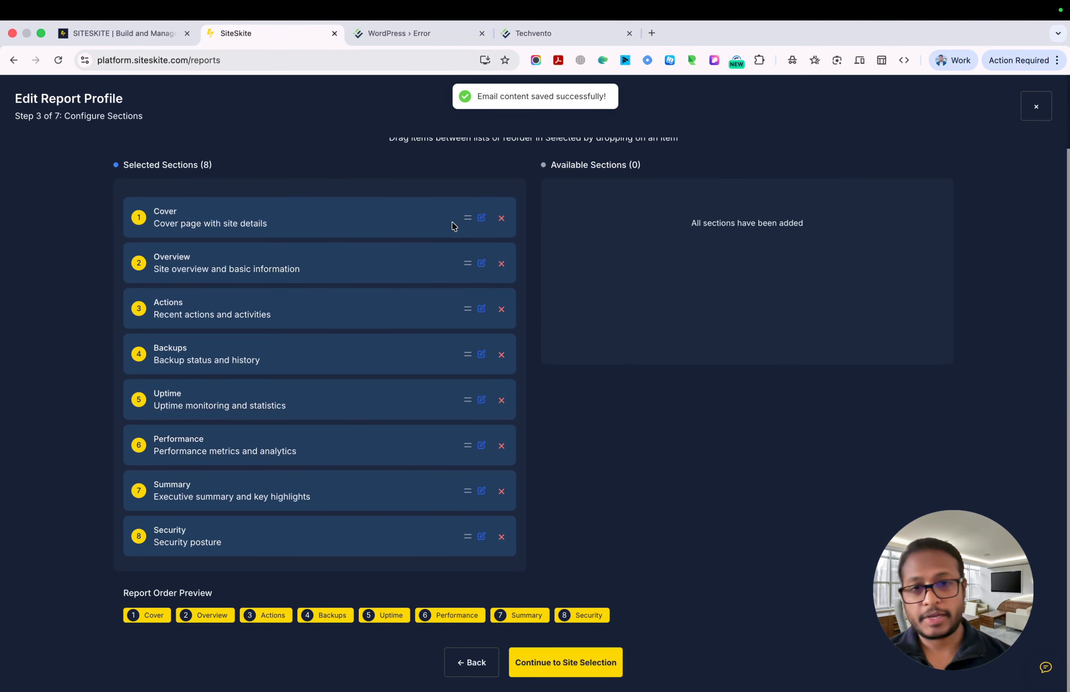
# Review the report's selected sections and their order, and close the report profile editor
pyautogui.scroll(2, 413, 401)
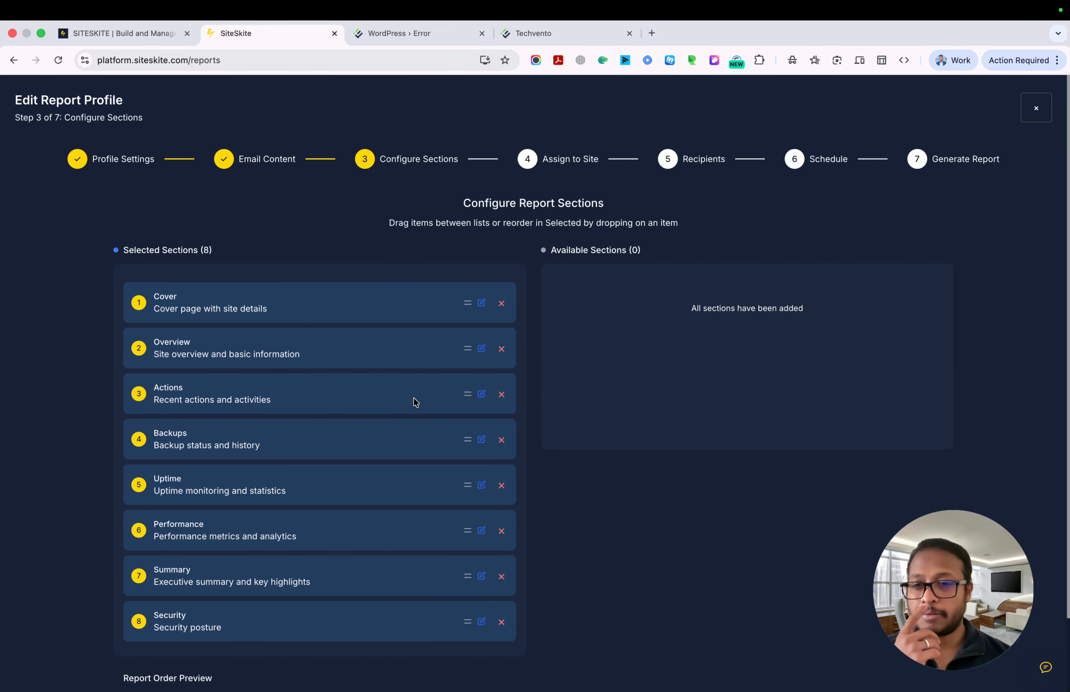
pyautogui.scroll(-1, 413, 399)
pyautogui.scroll(1, 414, 399)
pyautogui.scroll(-1, 413, 398)
pyautogui.scroll(-3, 521, 459)
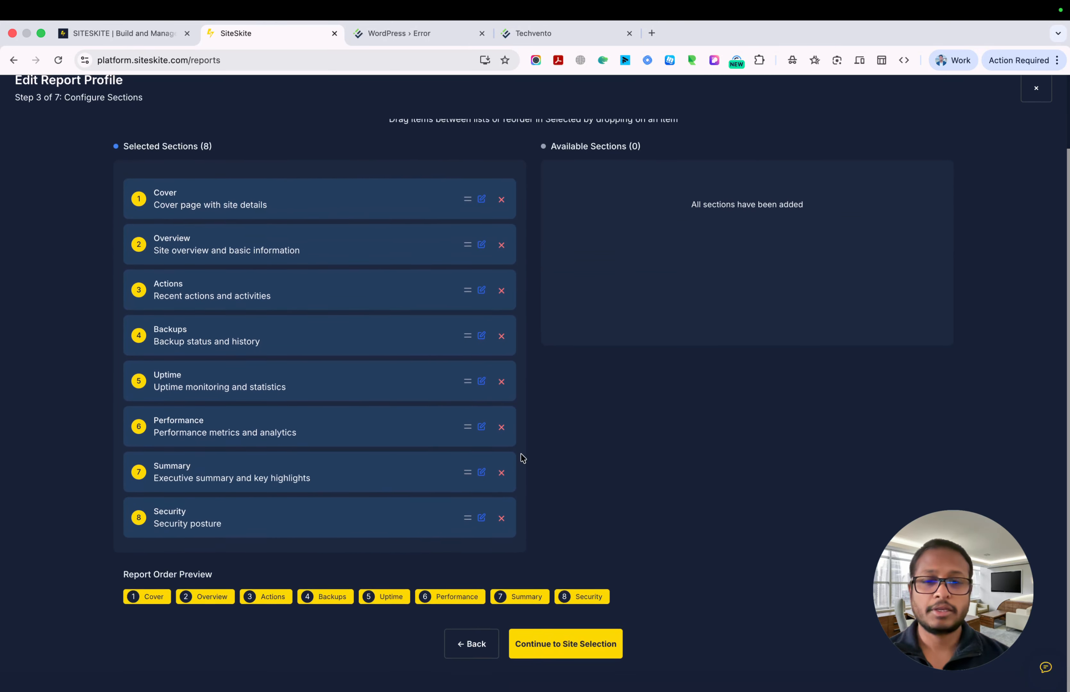
pyautogui.click(1038, 105)
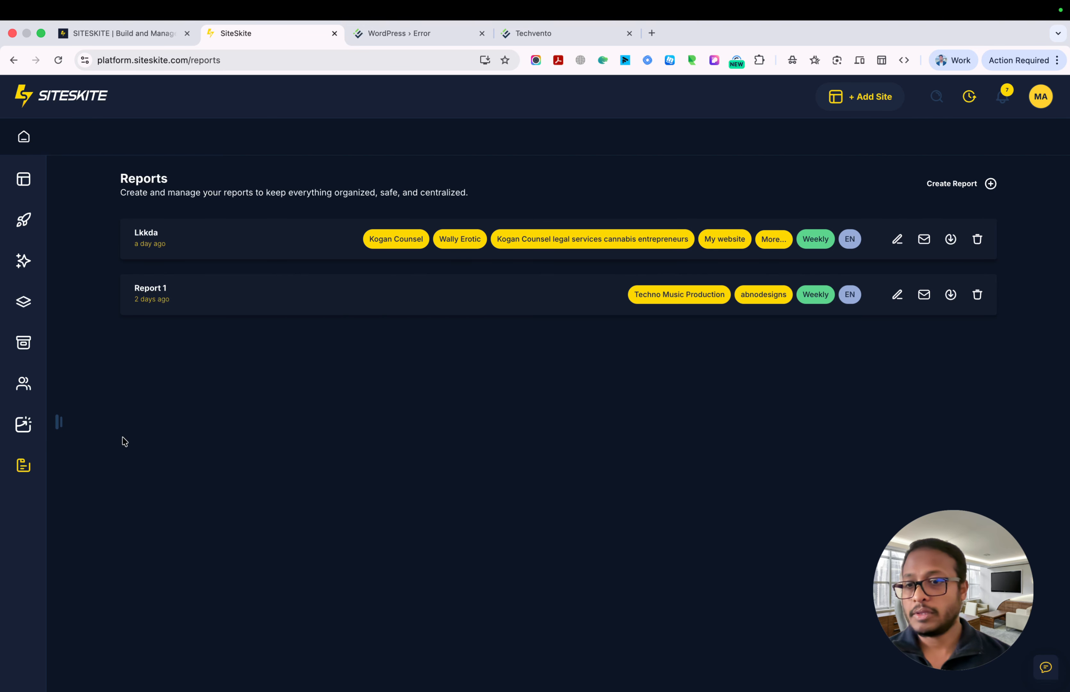
# Open the Marketplace and browse its site templates
pyautogui.click(25, 425)
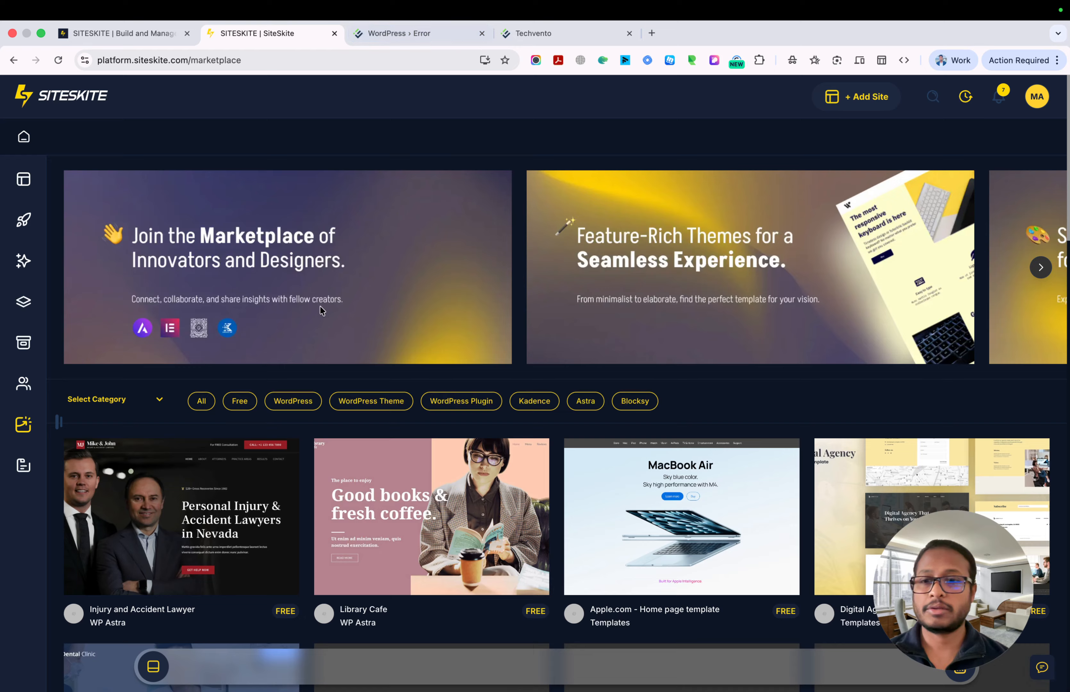
pyautogui.scroll(-5, 321, 306)
pyautogui.click(408, 36)
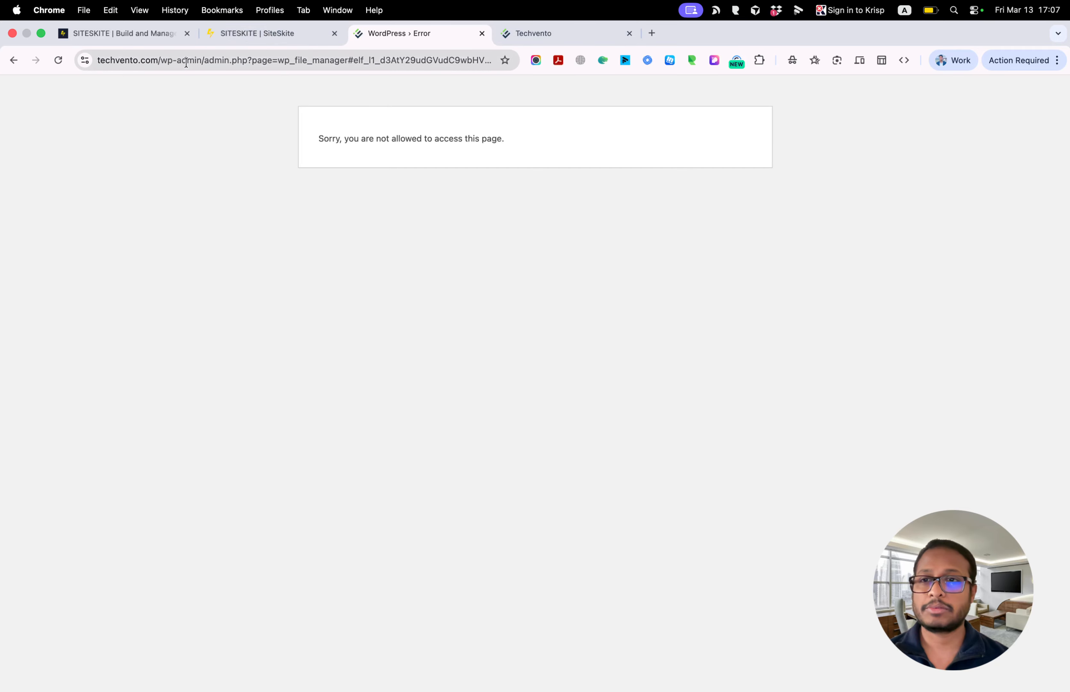
pyautogui.click(156, 59)
pyautogui.write('https://techvento.com/')
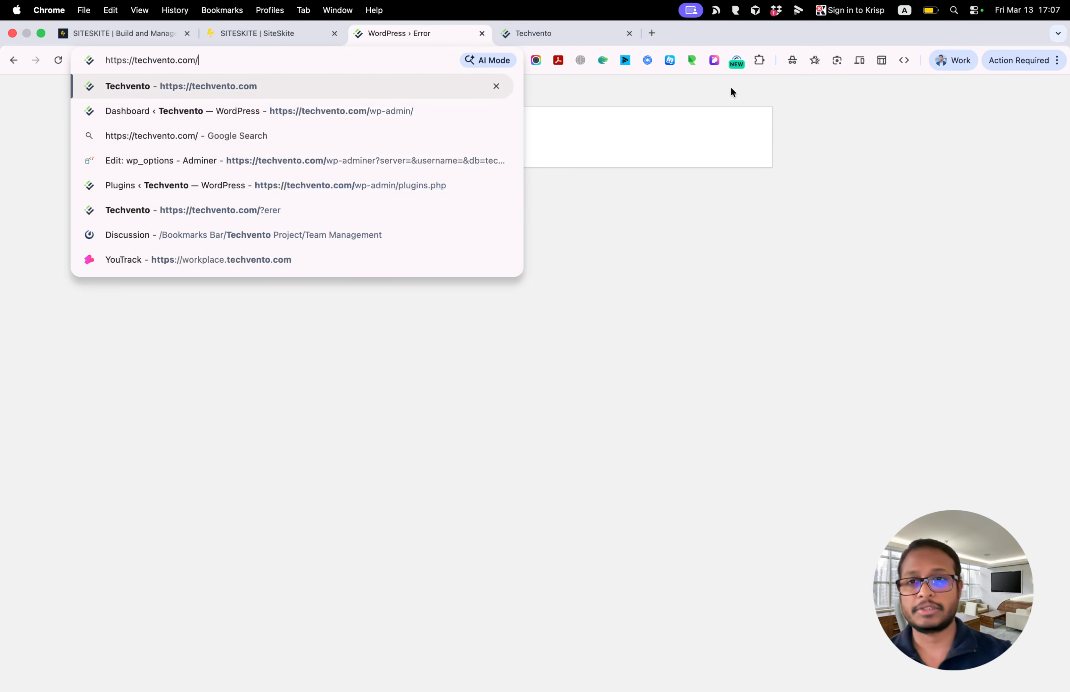
pyautogui.press('Return')
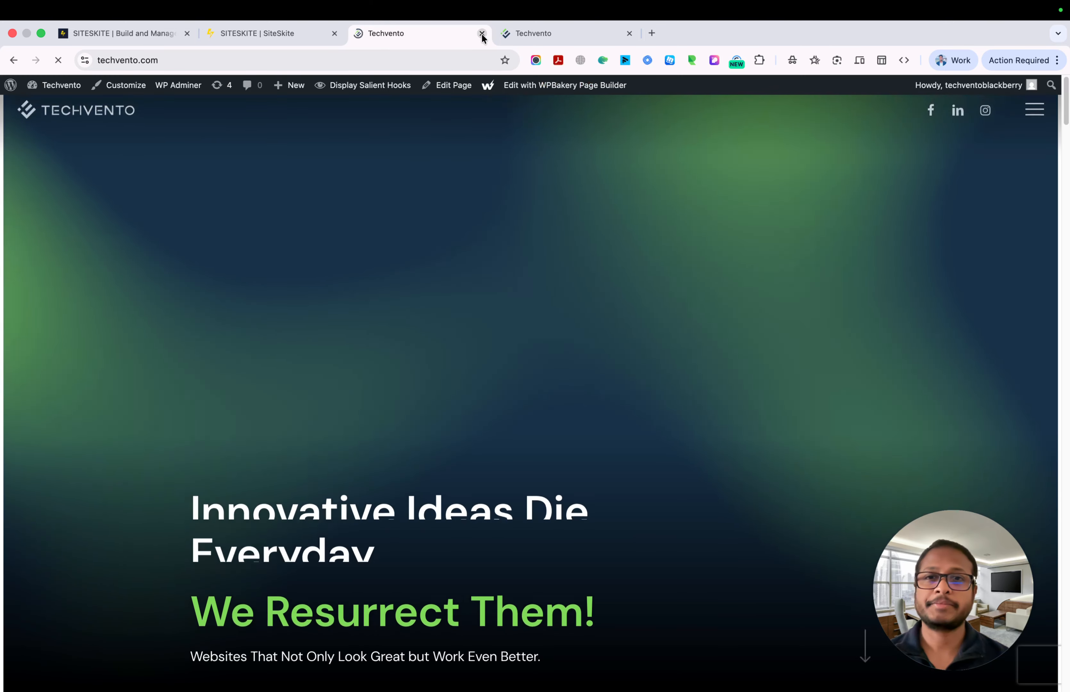
pyautogui.click(481, 33)
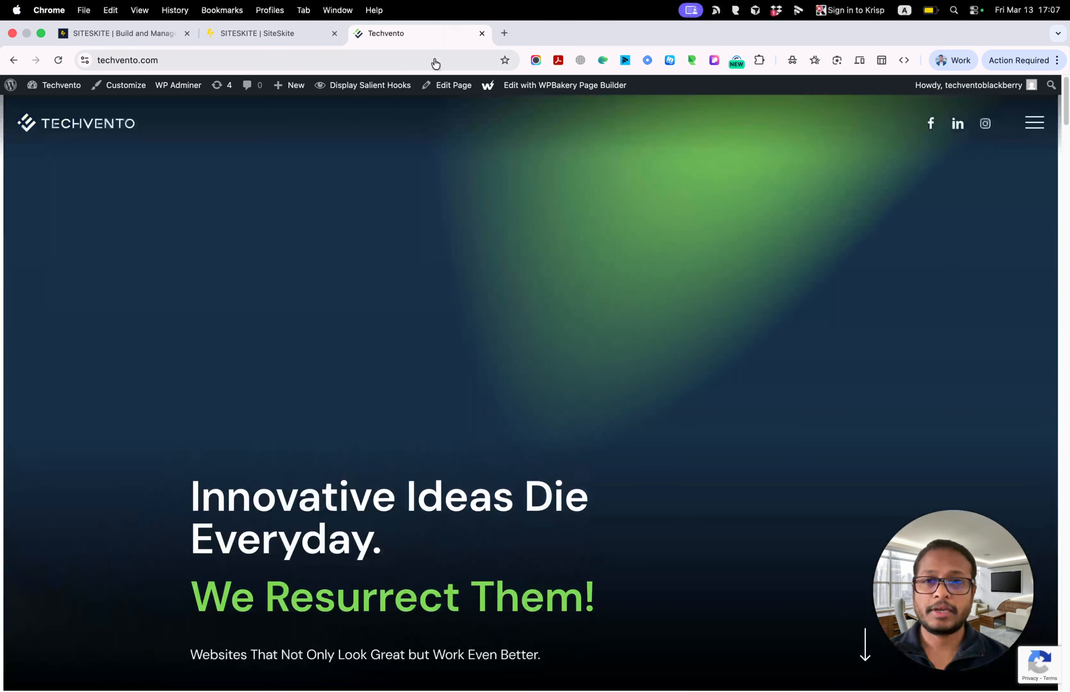
pyautogui.click(480, 32)
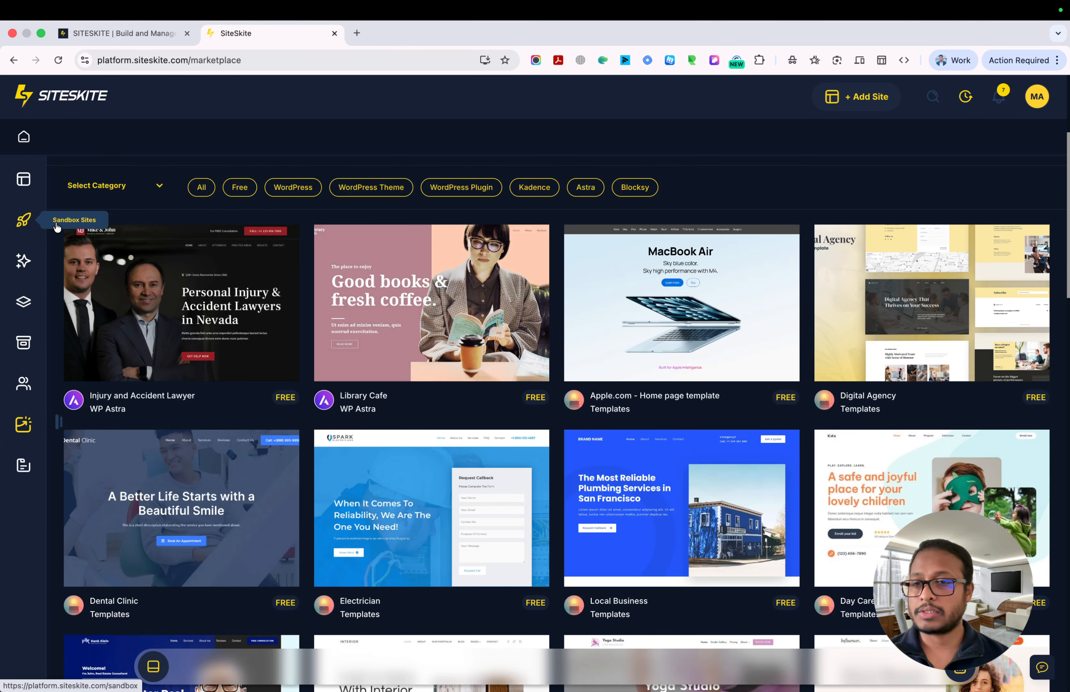
# Open the Sandbox Sites list, launch a preview of the 5f8b1d1a6e sandbox, and return to the list
pyautogui.click(56, 226)
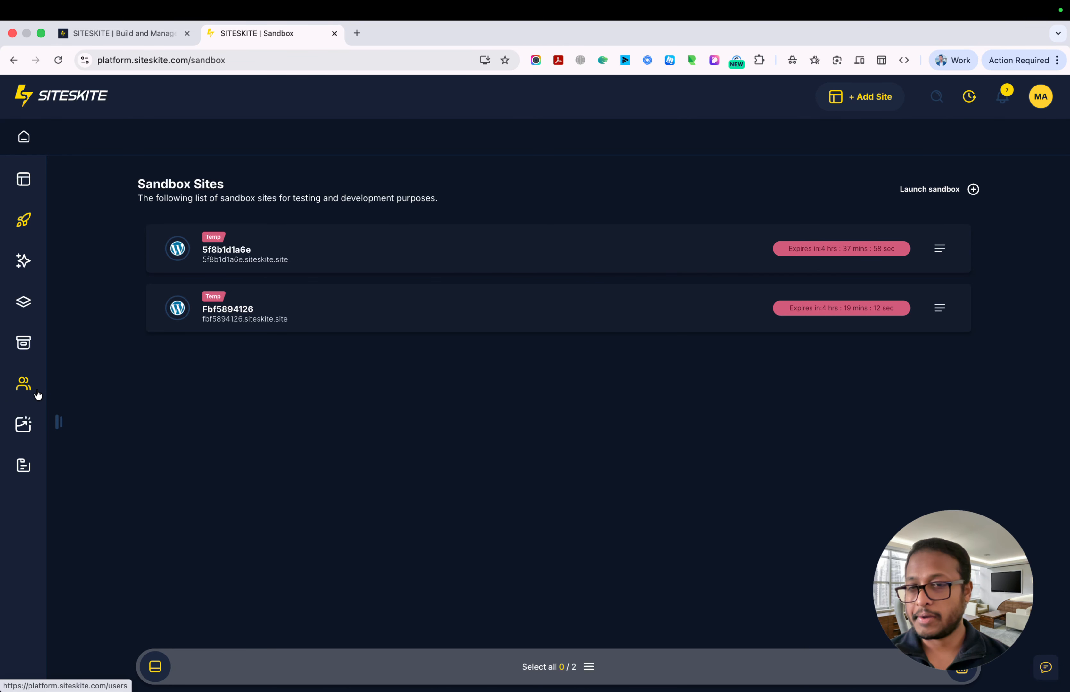
pyautogui.click(938, 254)
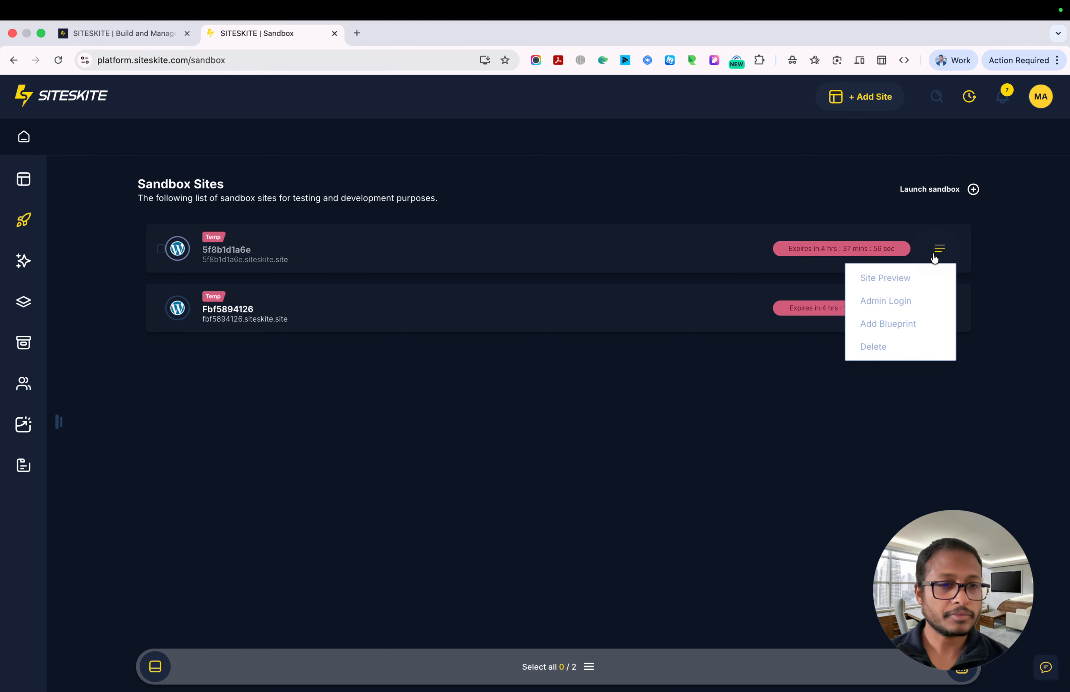
pyautogui.click(873, 288)
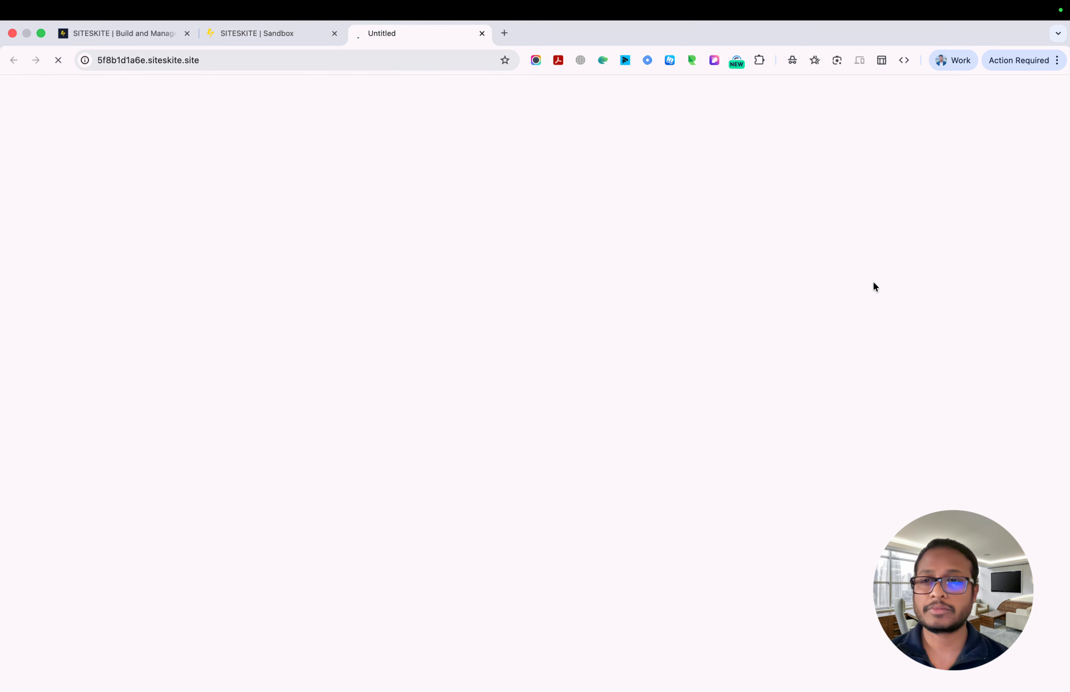
pyautogui.click(269, 39)
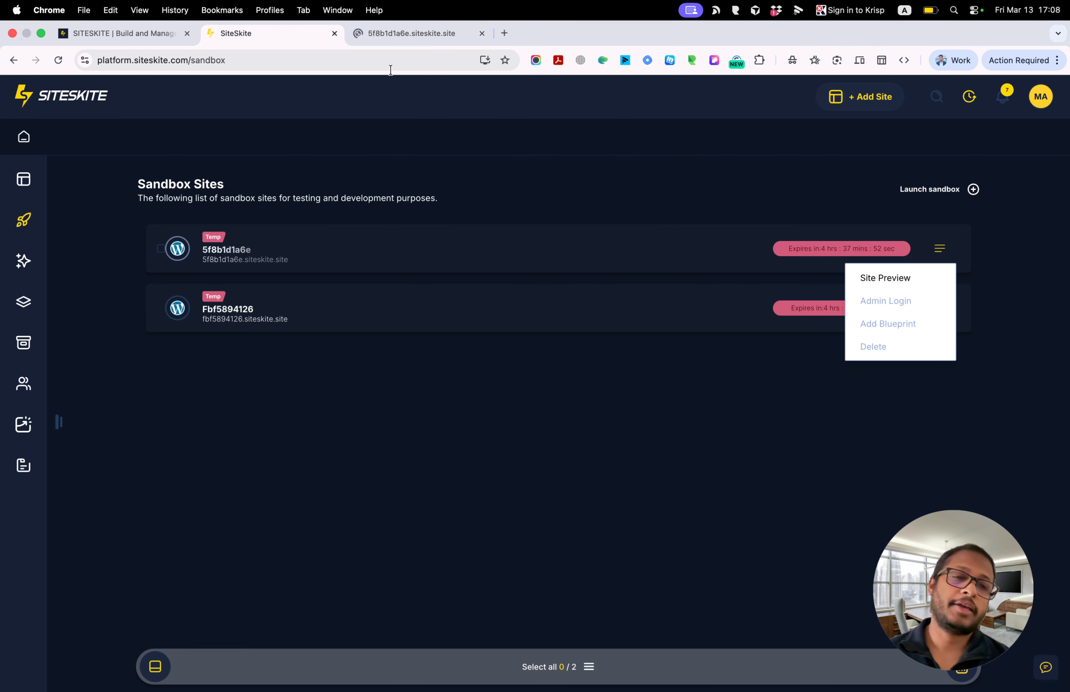
# Examine the expiry timers of the two sandbox sites and view the 5f8b1d1a6e sandbox's front page
pyautogui.click(618, 341)
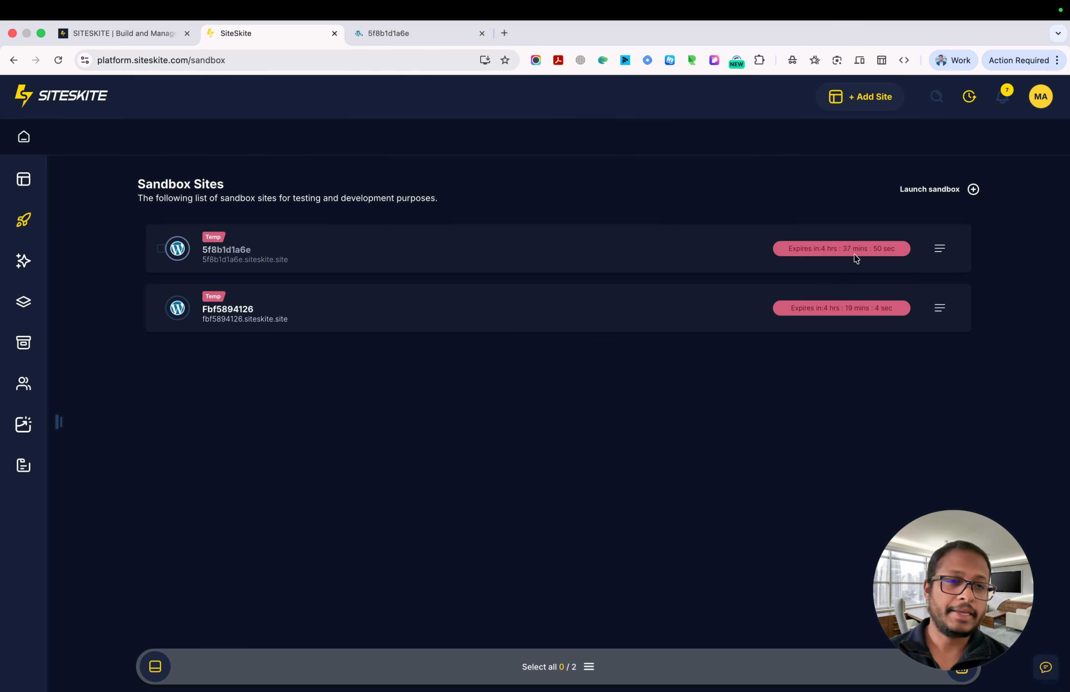
pyautogui.scroll(5, 856, 259)
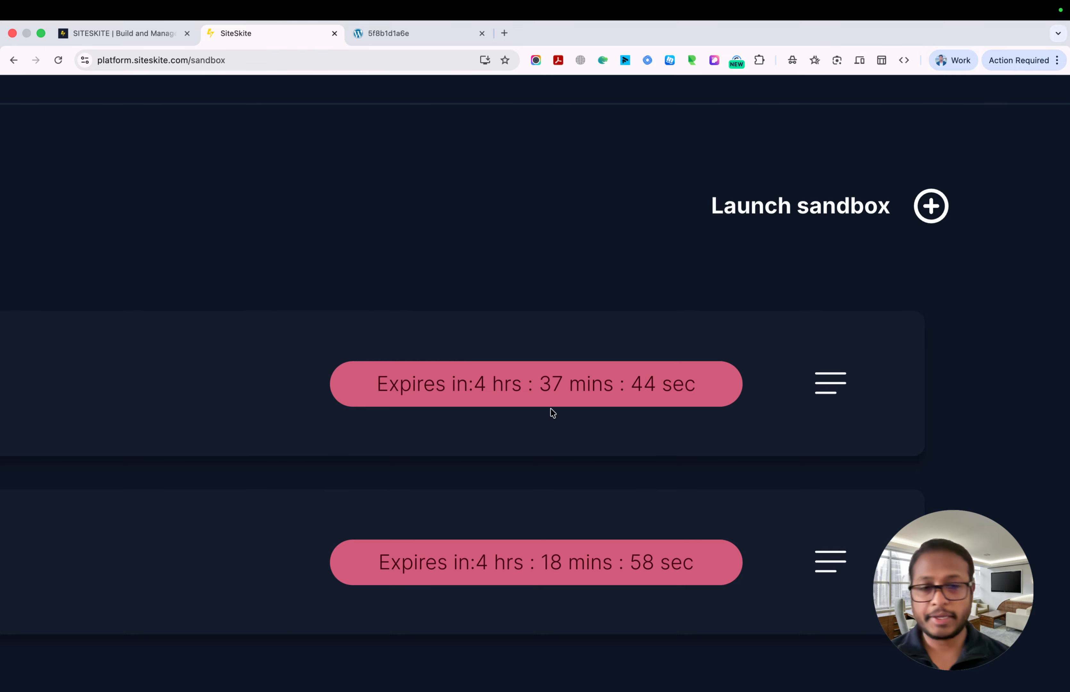
pyautogui.scroll(-5, 550, 410)
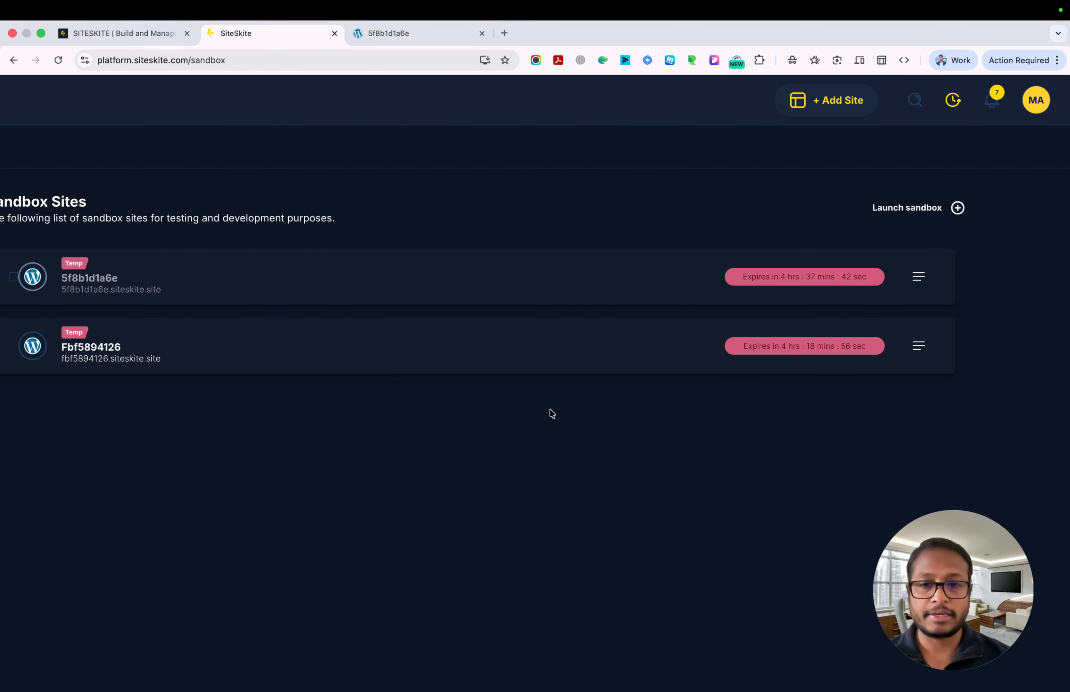
pyautogui.scroll(-3, 552, 414)
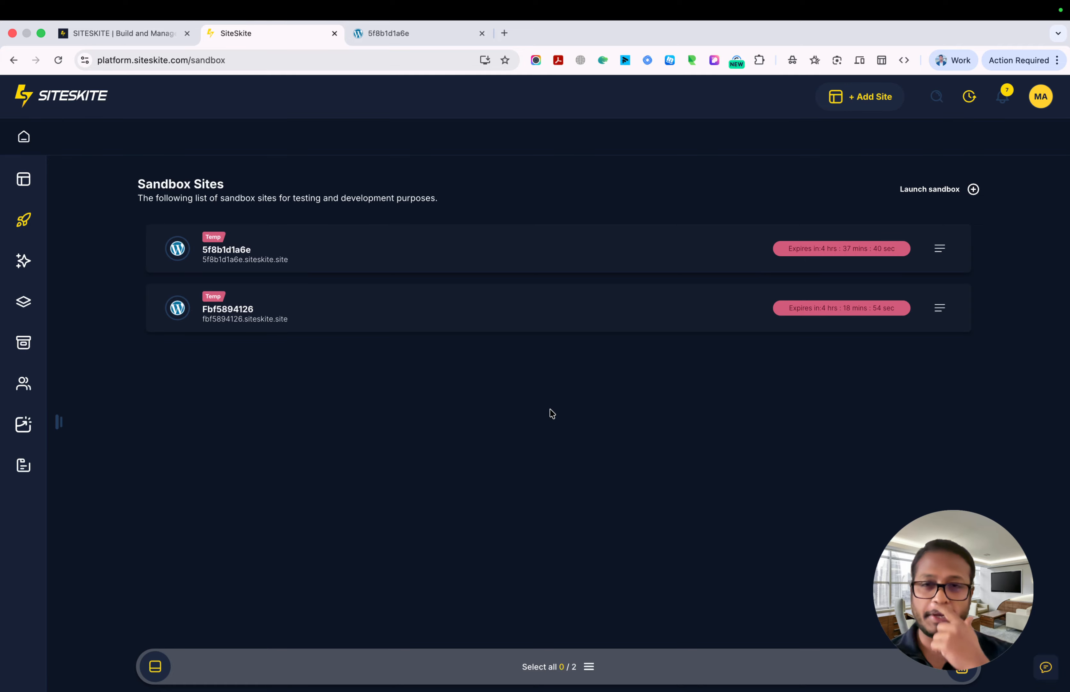
pyautogui.click(416, 30)
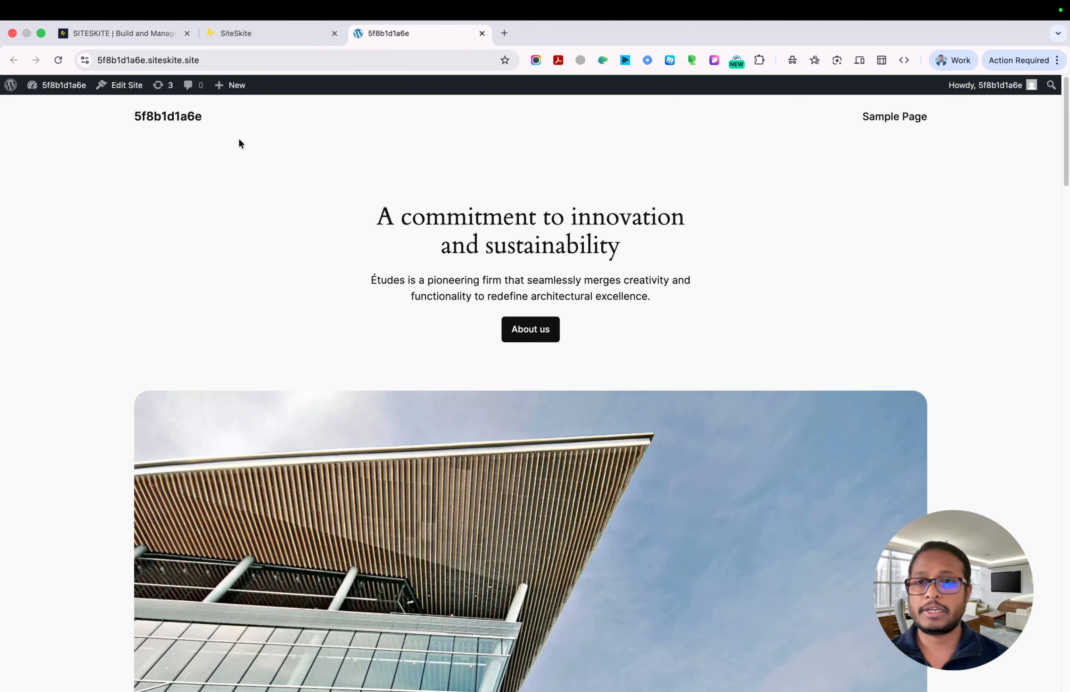
# Return to SiteSkite and browse the Marketplace for a template suited to the sandbox site
pyautogui.click(269, 41)
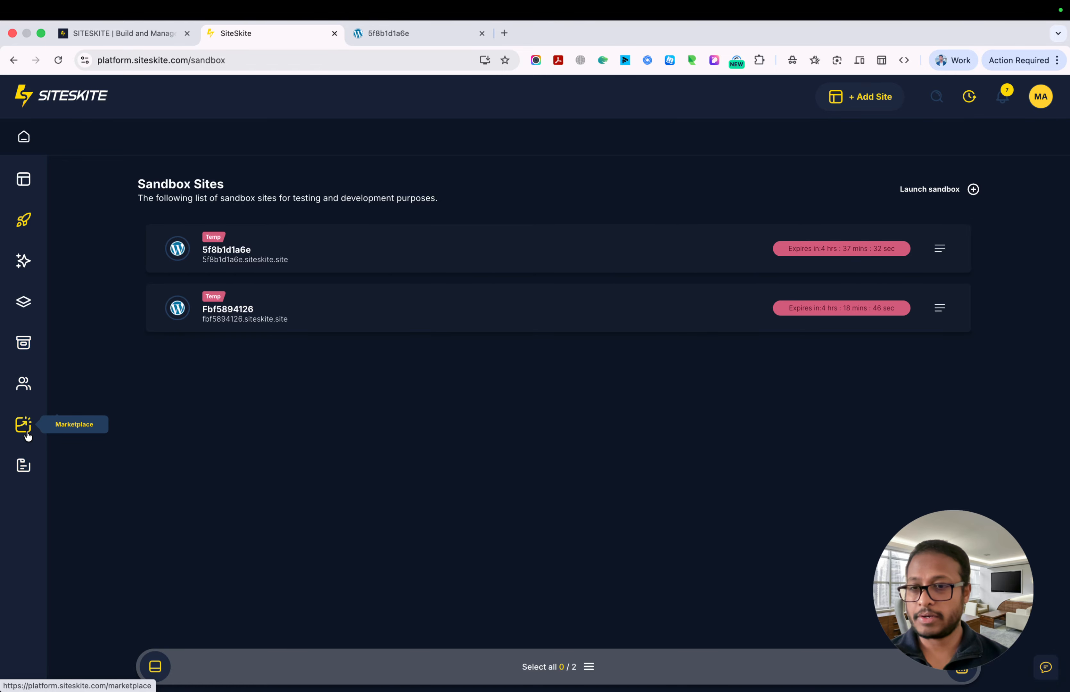
pyautogui.click(77, 429)
pyautogui.scroll(-10, 406, 220)
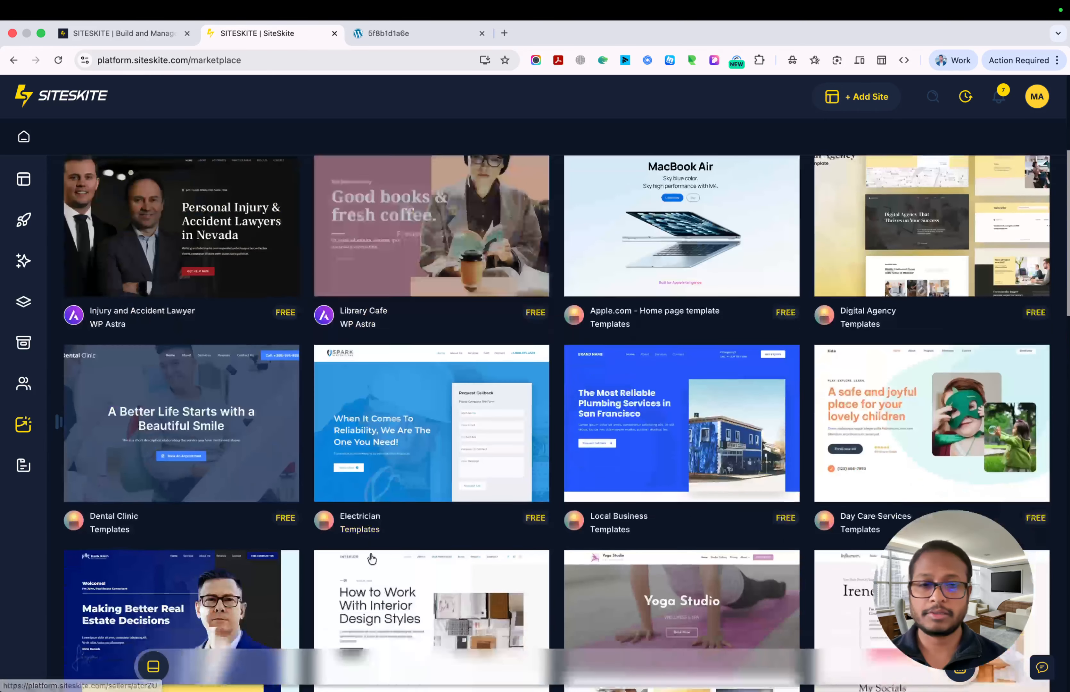
pyautogui.scroll(8, 371, 558)
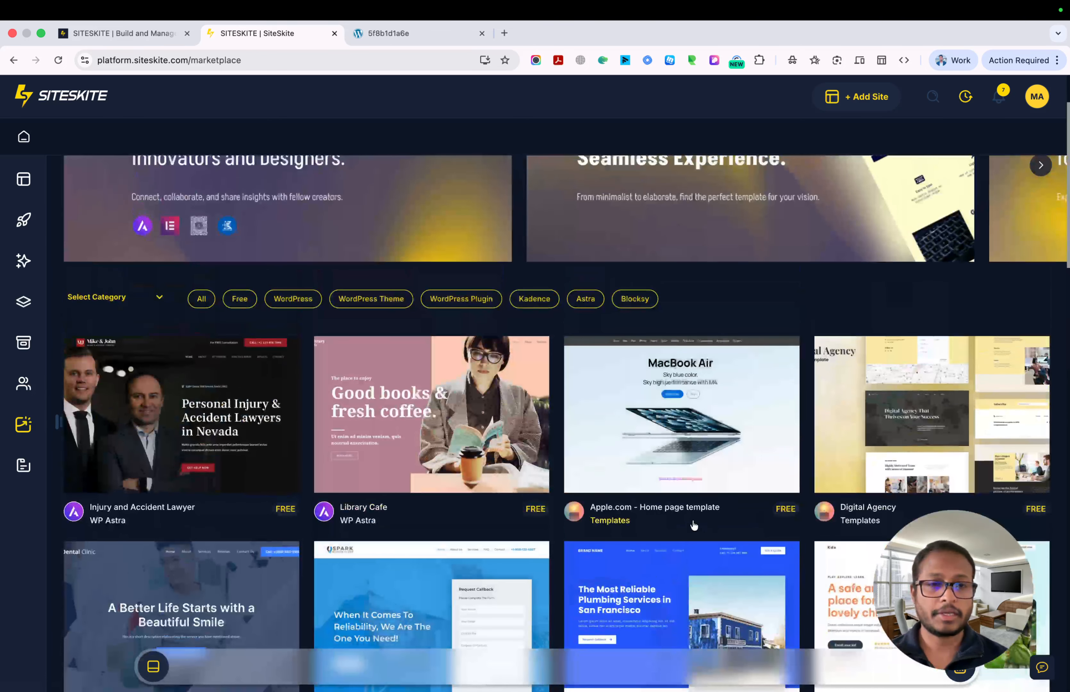
pyautogui.scroll(-15, 405, 562)
pyautogui.scroll(-10, 575, 567)
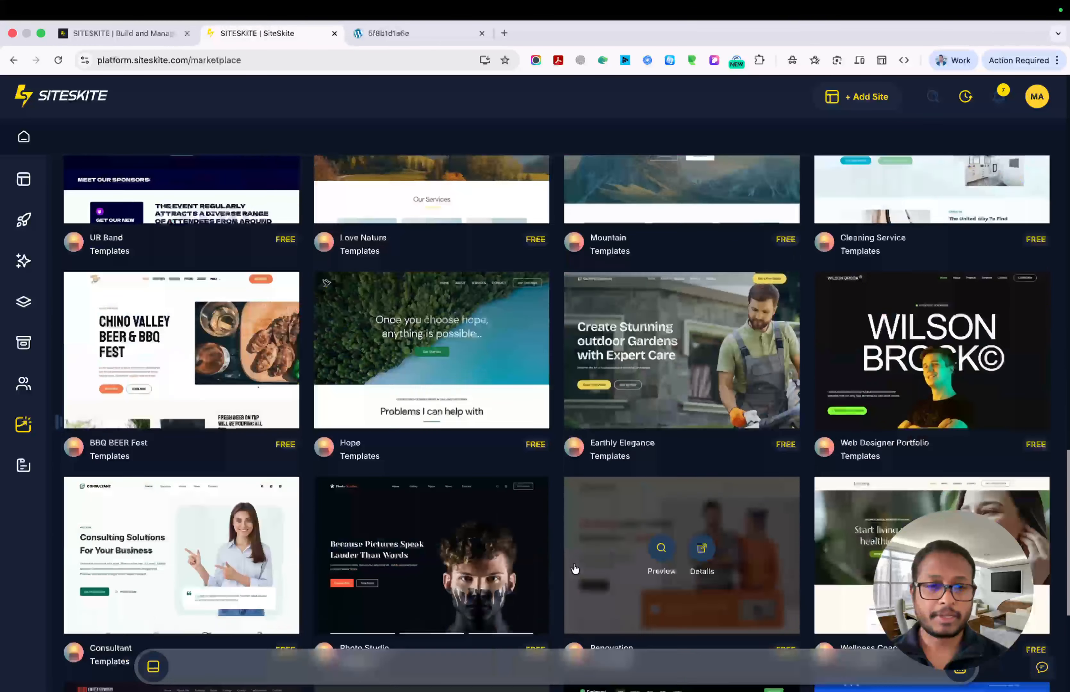
pyautogui.scroll(7, 576, 562)
pyautogui.scroll(15, 575, 557)
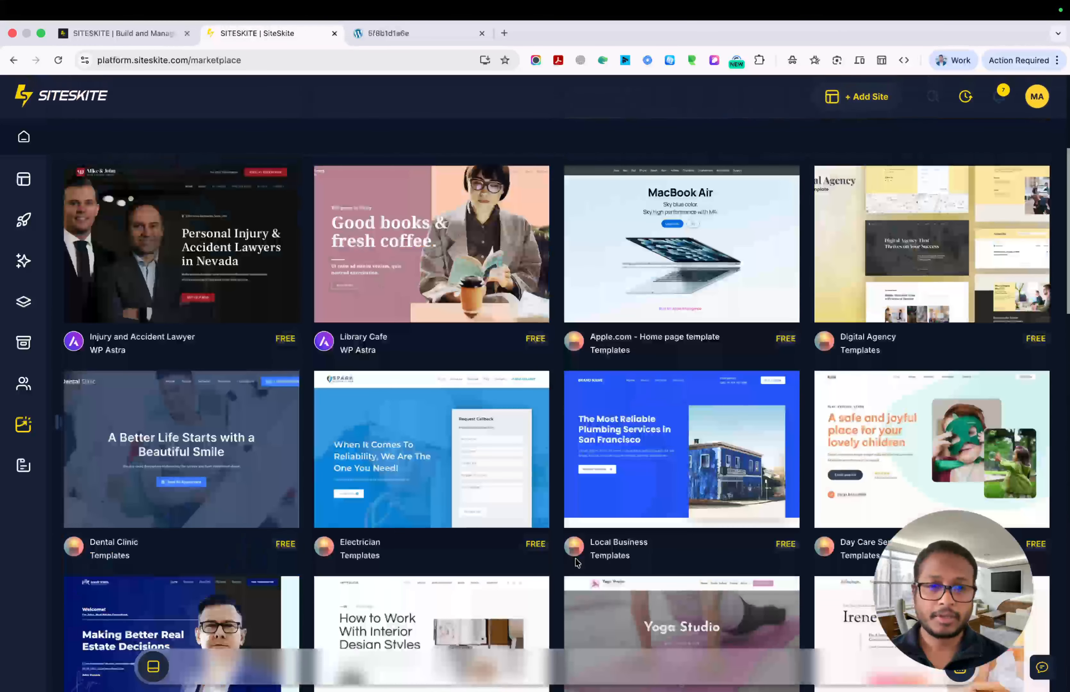
pyautogui.scroll(-2, 577, 563)
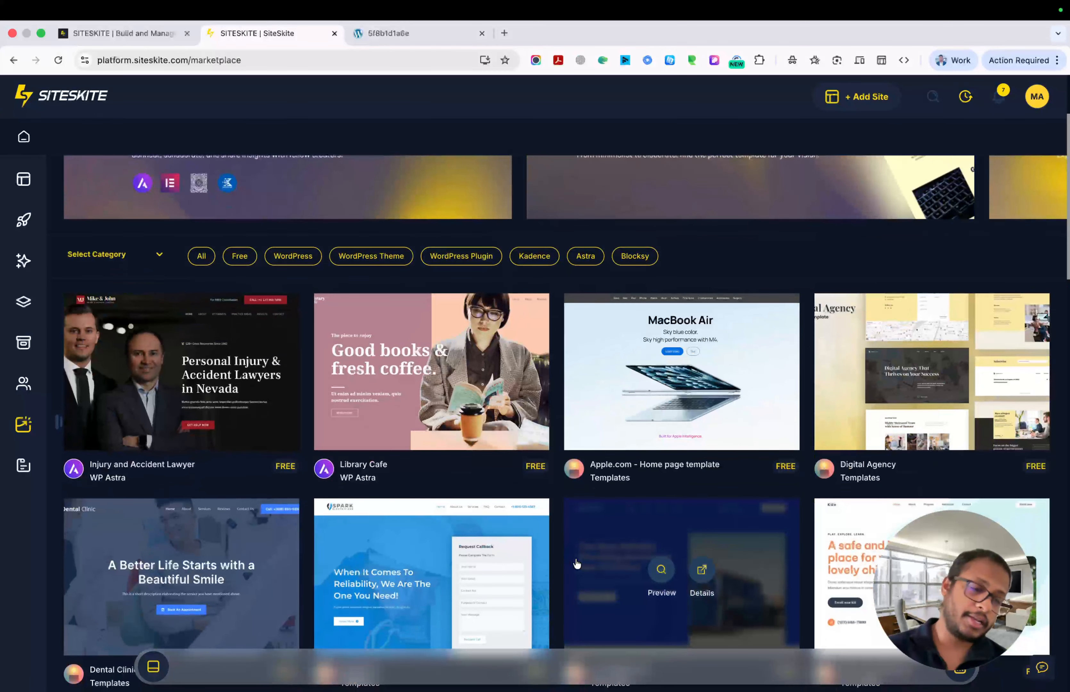
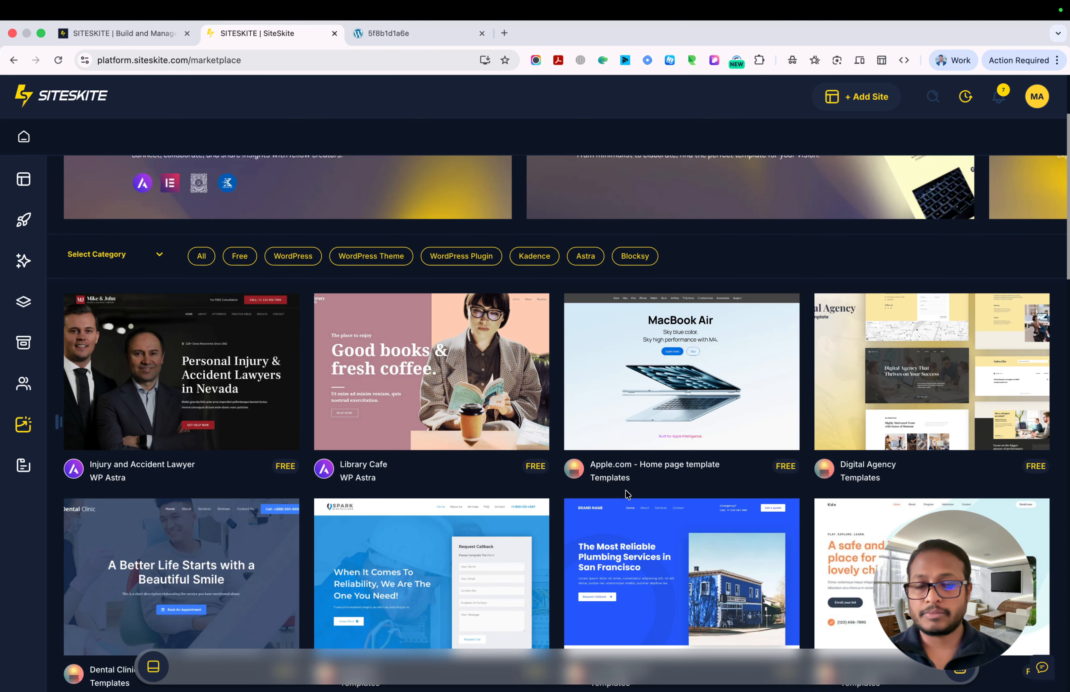
# Open the 5f8b1d1a6e sandbox's WordPress dashboard and go to its SiteSkite plugin settings
pyautogui.click(390, 37)
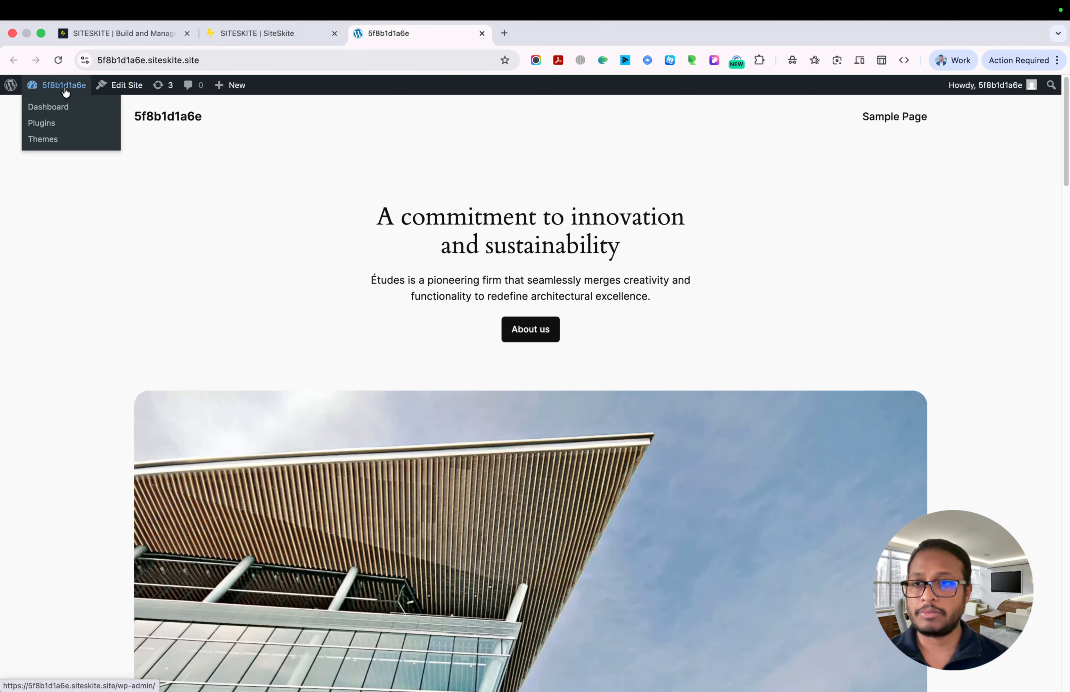
pyautogui.click(48, 106)
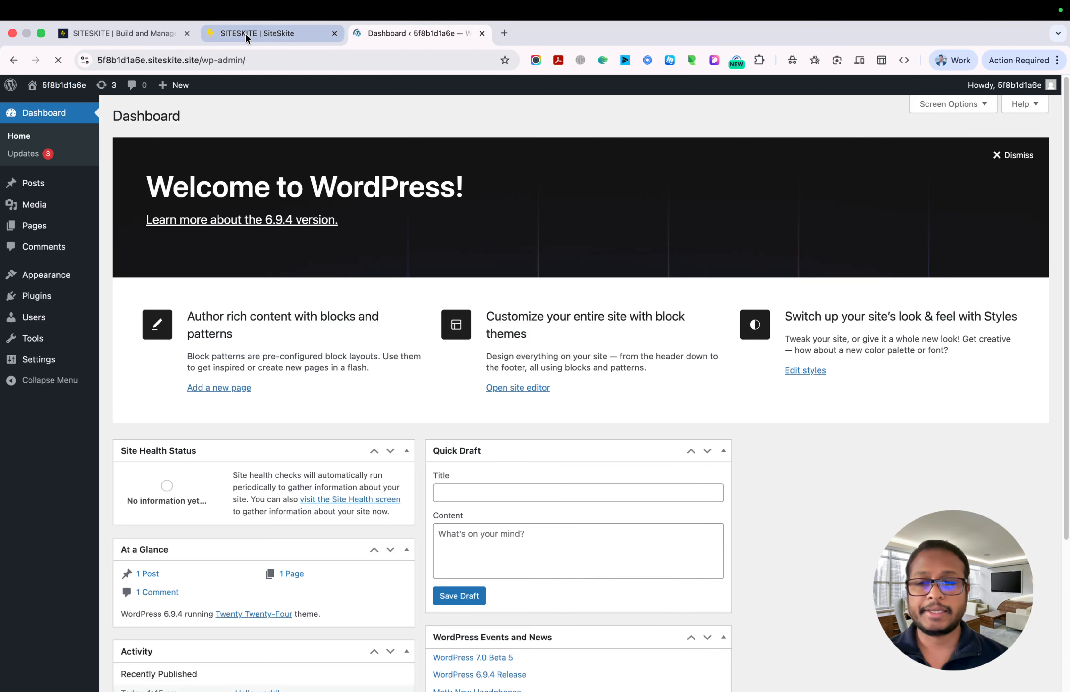
pyautogui.click(44, 361)
pyautogui.click(13, 464)
# Preview the "Apple.com - Home page template" from the Marketplace, look through the whole page, and close the preview
pyautogui.click(254, 36)
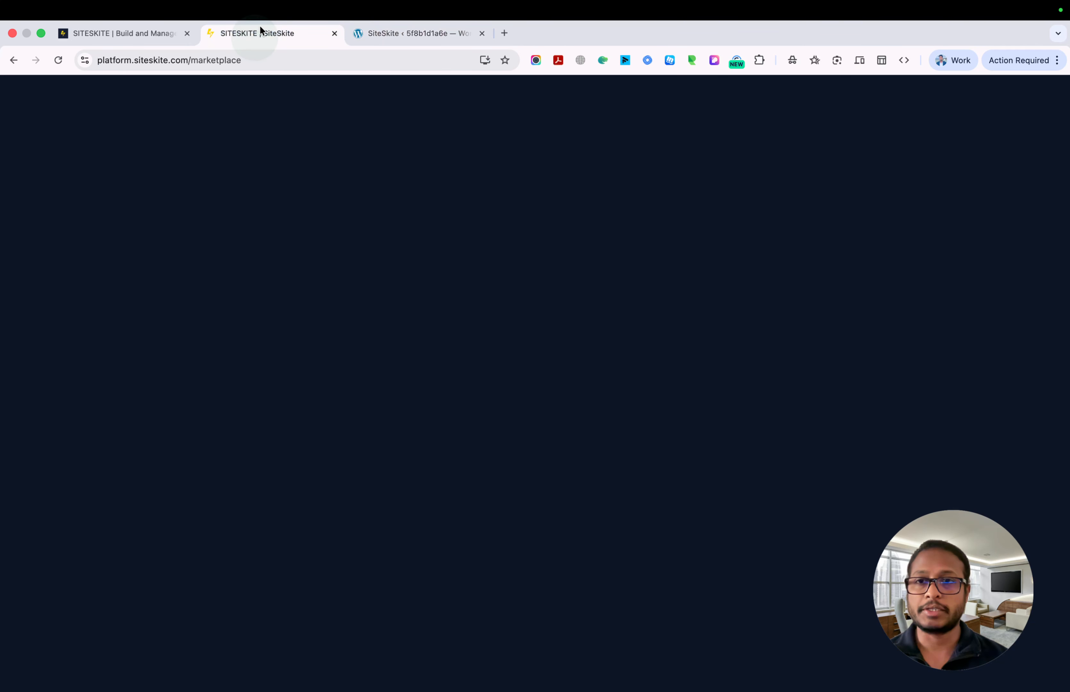
pyautogui.moveTo(709, 406)
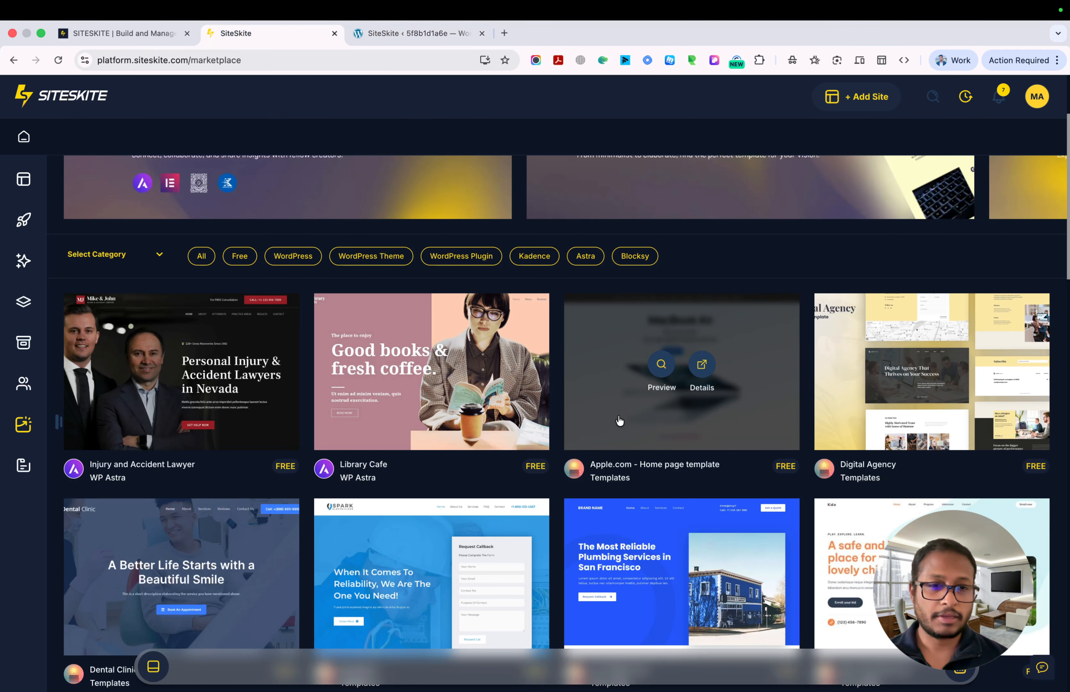
pyautogui.click(661, 366)
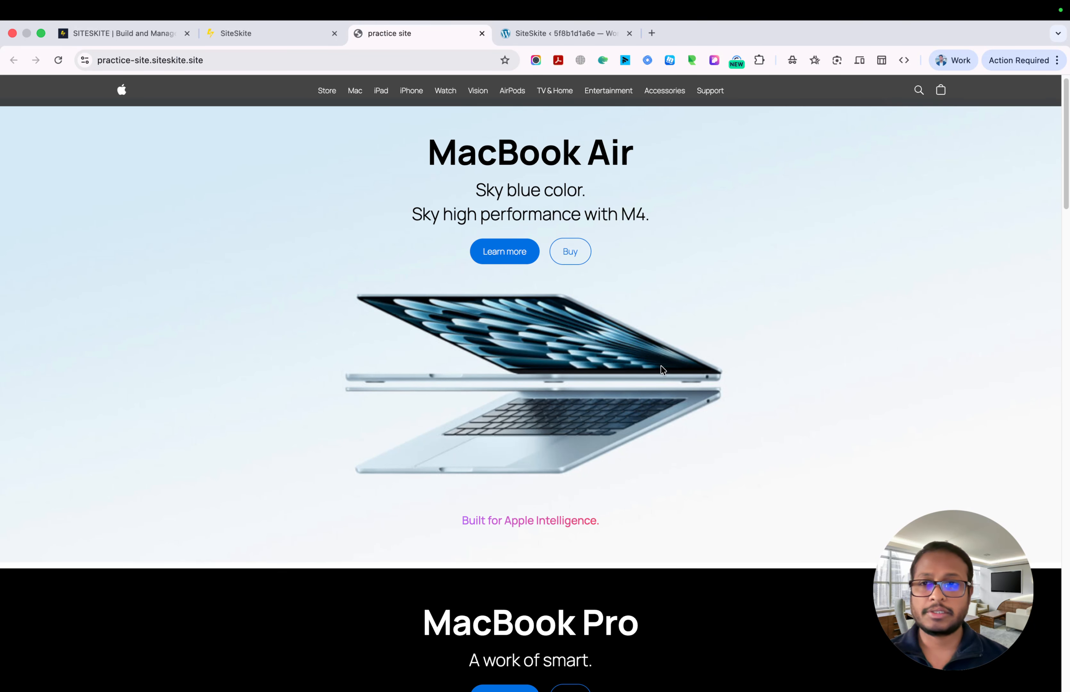
pyautogui.scroll(-20, 663, 370)
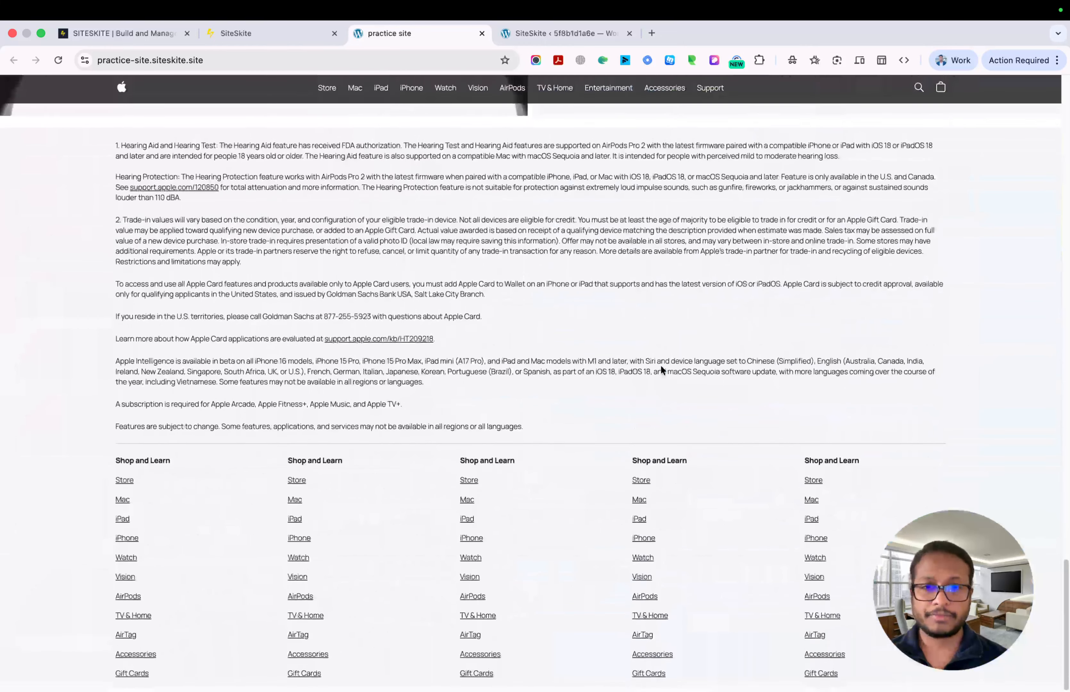
pyautogui.scroll(20, 661, 369)
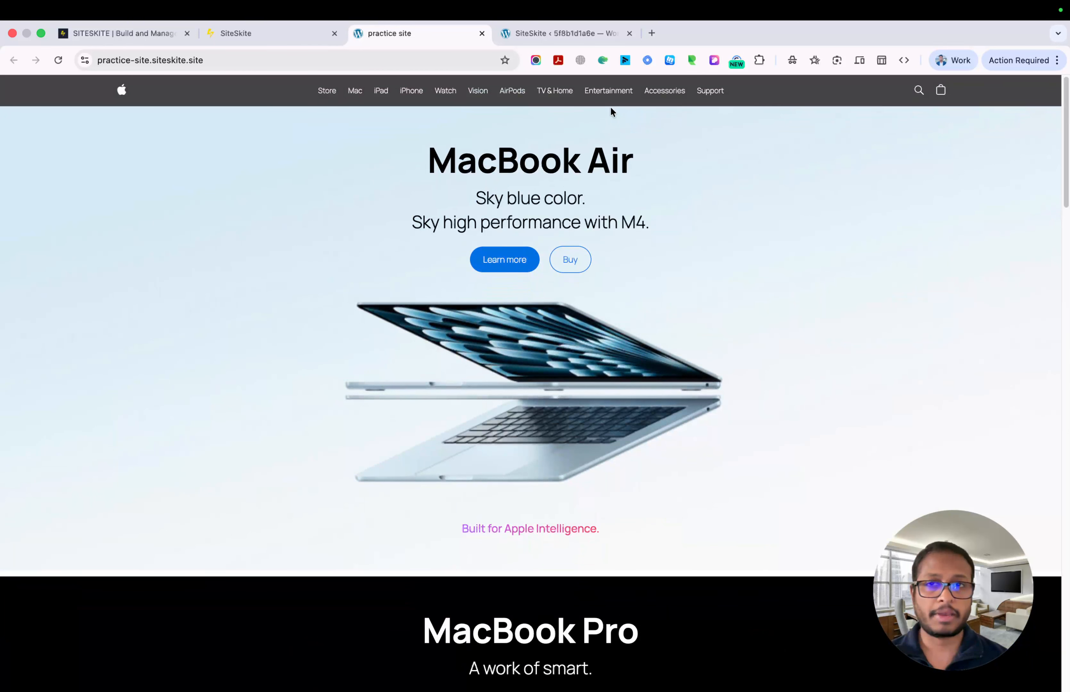
pyautogui.click(481, 33)
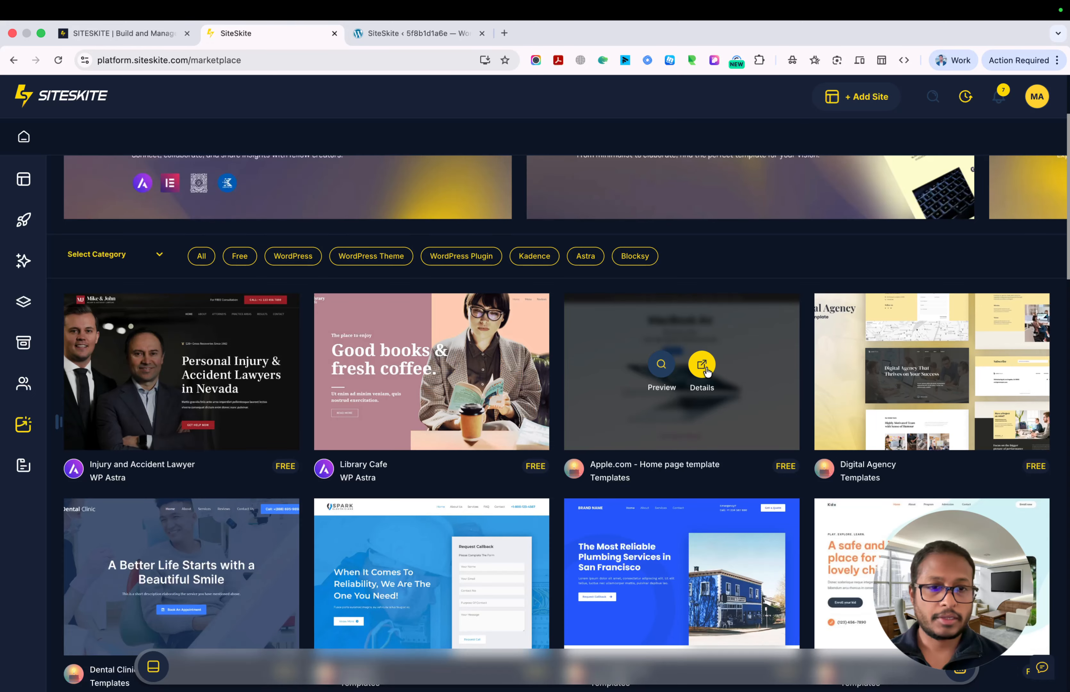
# Review the Apple.com home page template's details and install it on the 5f8b1d1a6e site, accepting replacement of the existing content
pyautogui.click(705, 368)
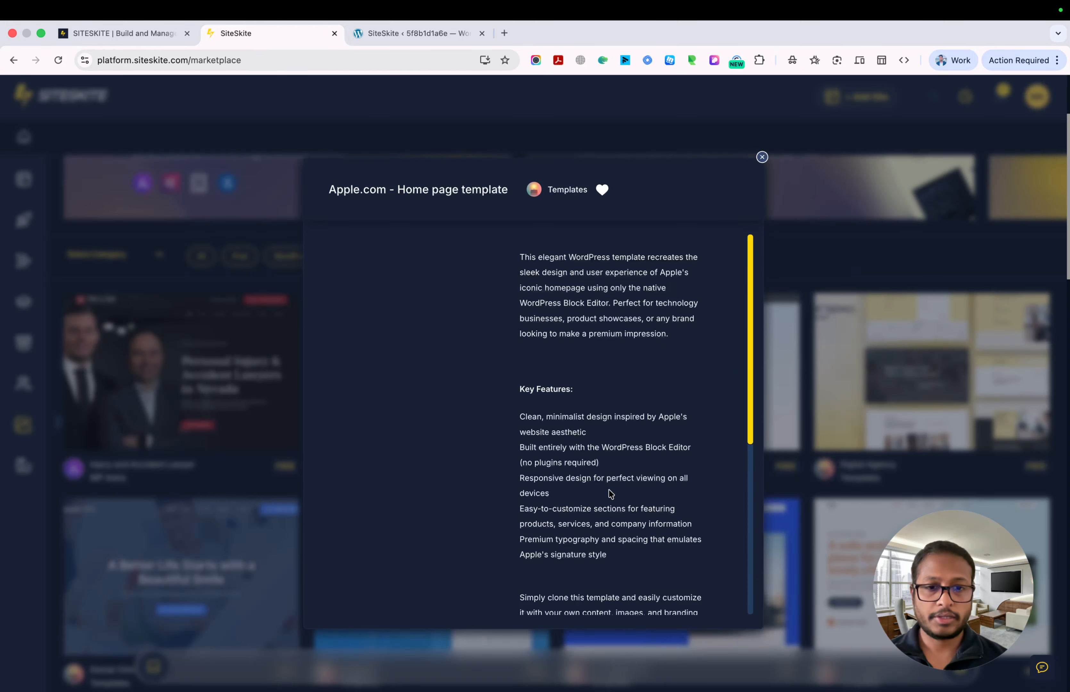
pyautogui.scroll(-3, 597, 519)
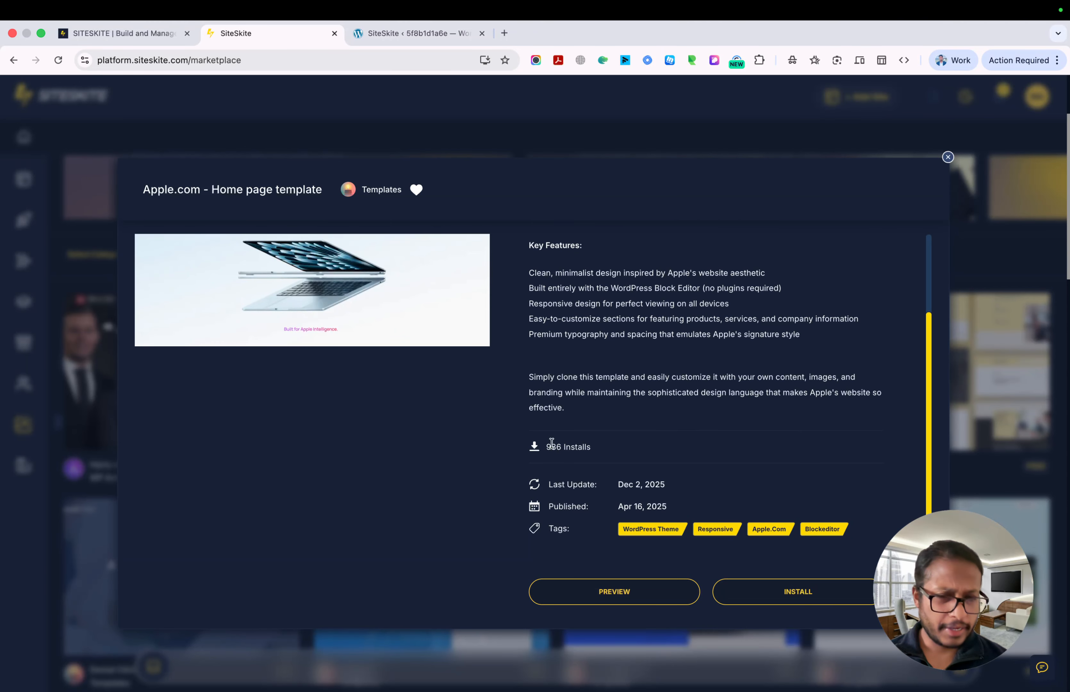
pyautogui.click(760, 594)
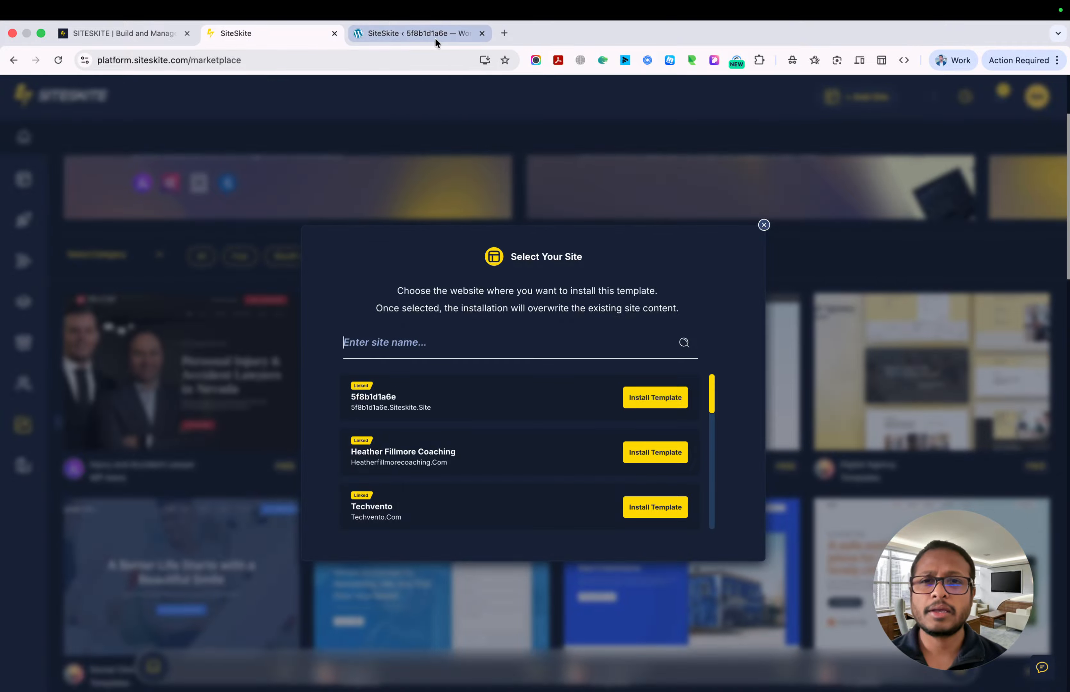
pyautogui.click(678, 396)
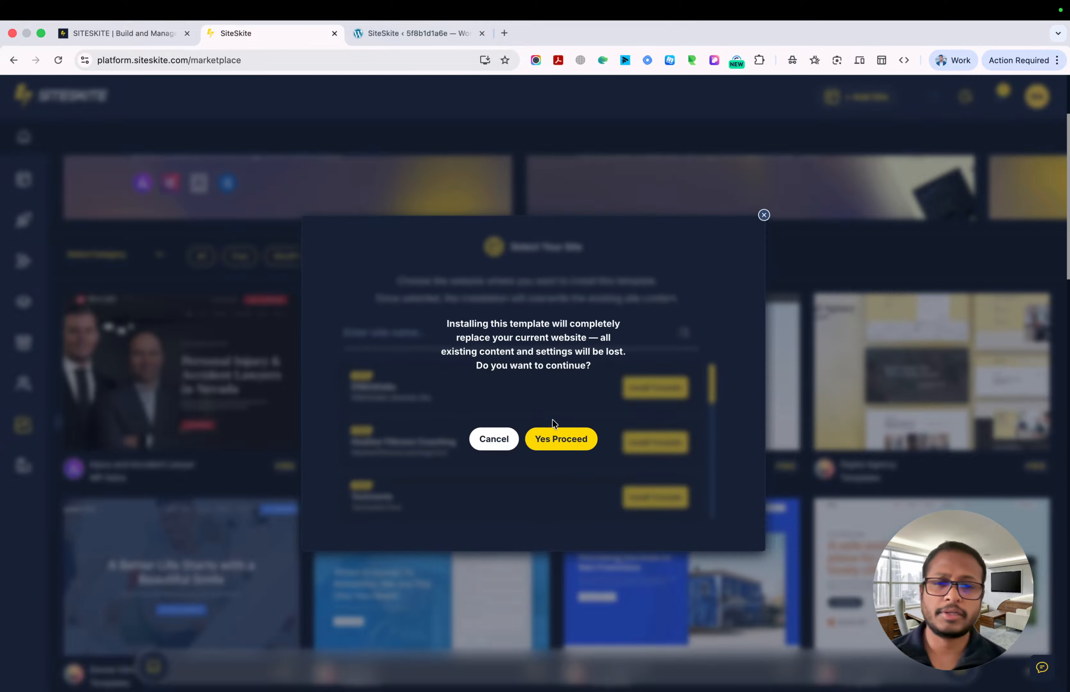
pyautogui.click(562, 450)
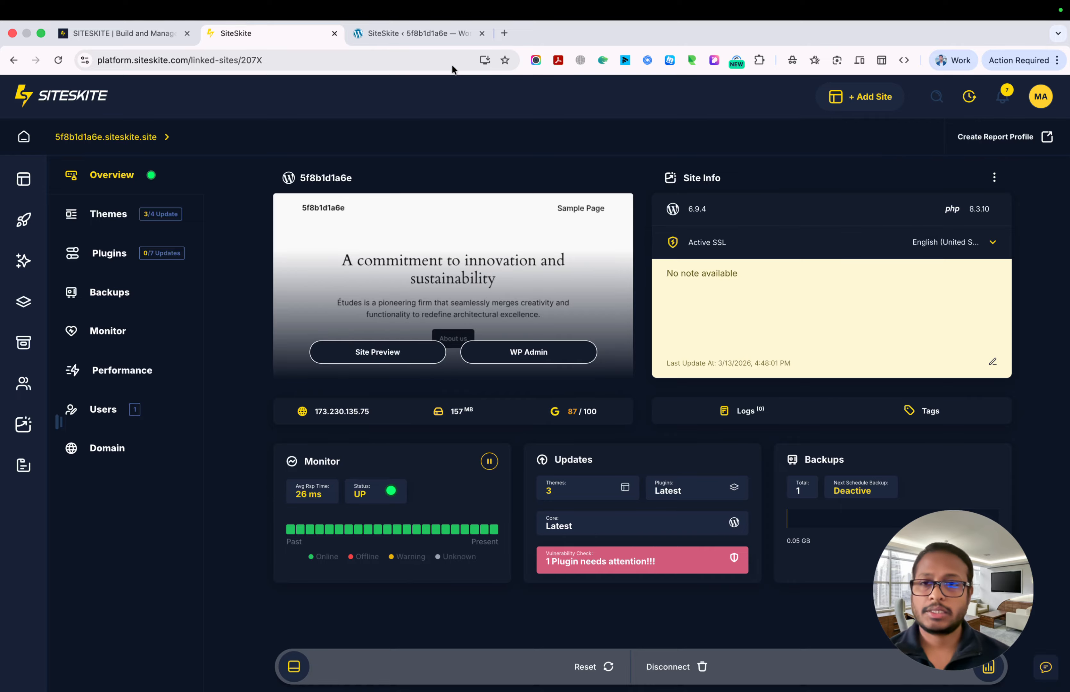
# Visit the 5f8b1d1a6e site's front page from its WordPress admin and check the installed template from header to footer
pyautogui.click(432, 34)
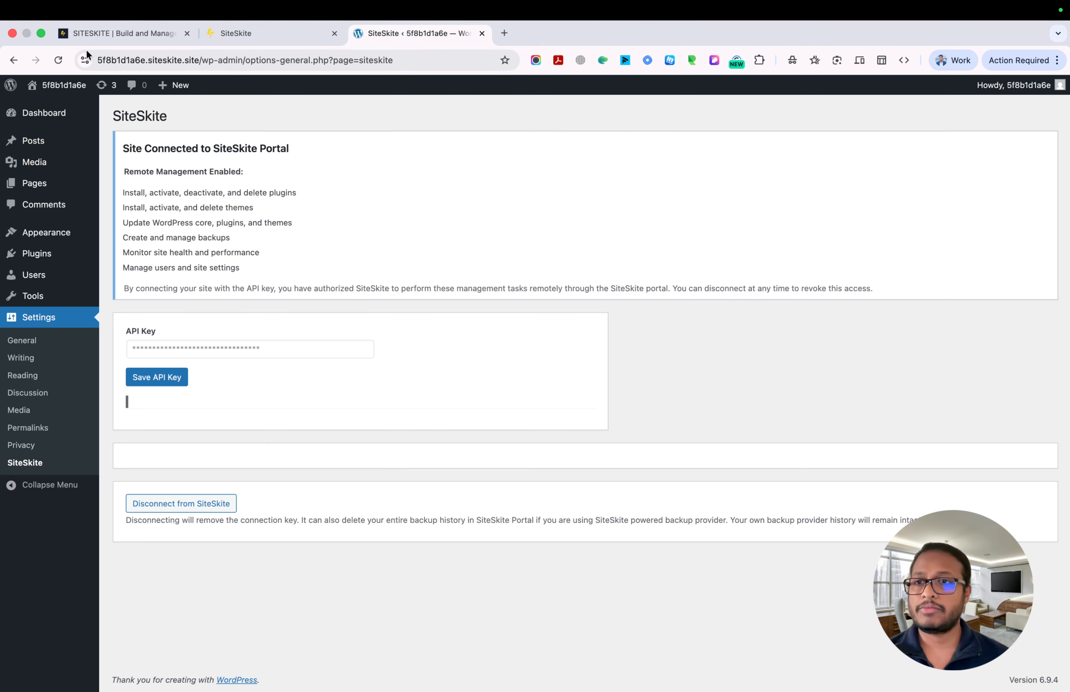
pyautogui.click(41, 107)
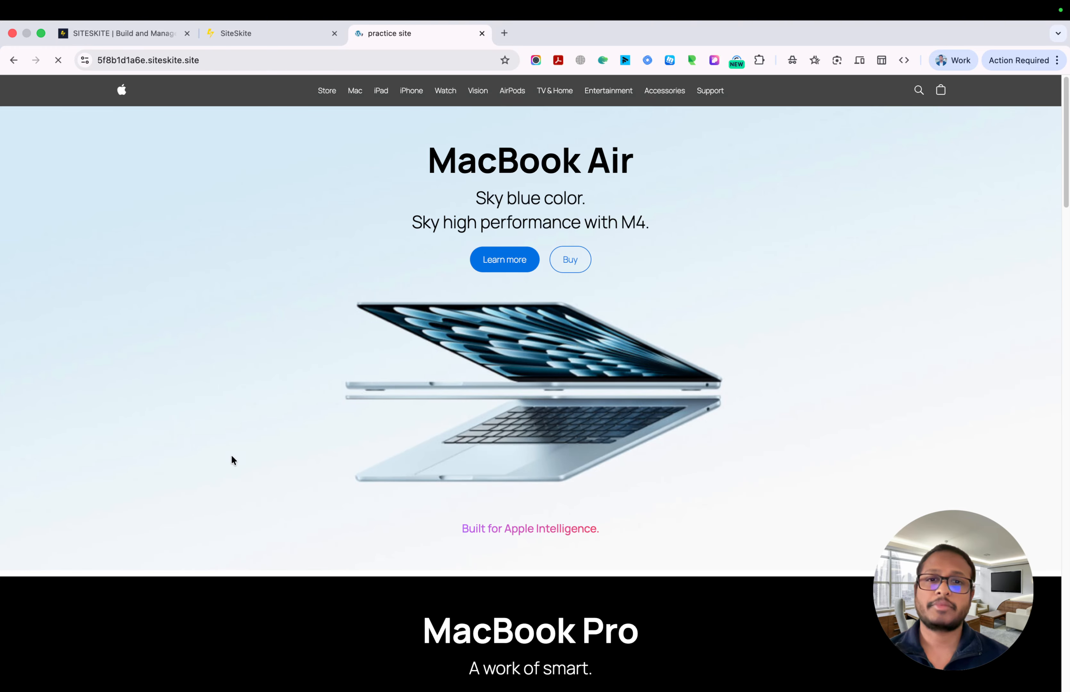
pyautogui.scroll(-10, 232, 460)
pyautogui.scroll(-15, 233, 460)
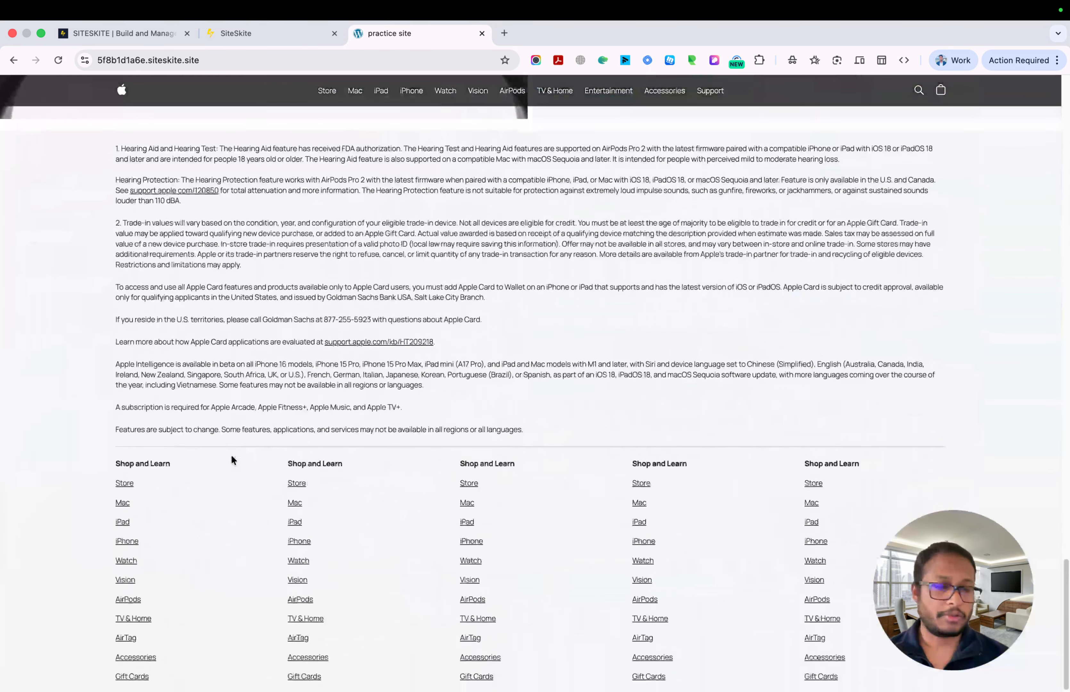
pyautogui.scroll(20, 230, 454)
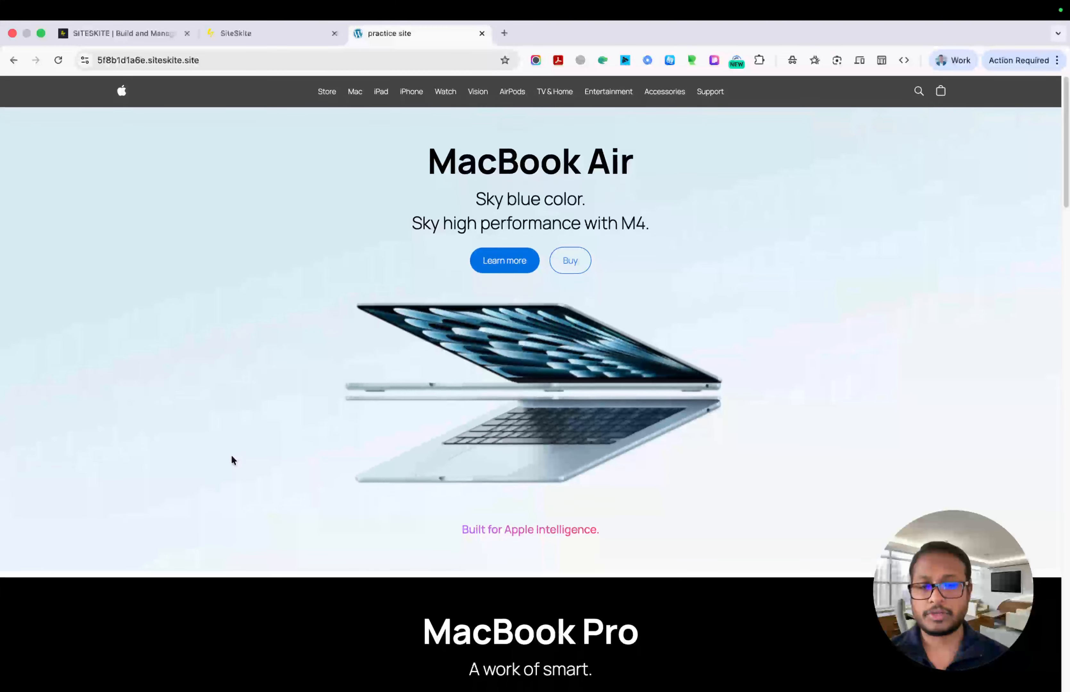
# Go back to the SiteSkite Marketplace and look over its templates and category filters
pyautogui.click(250, 37)
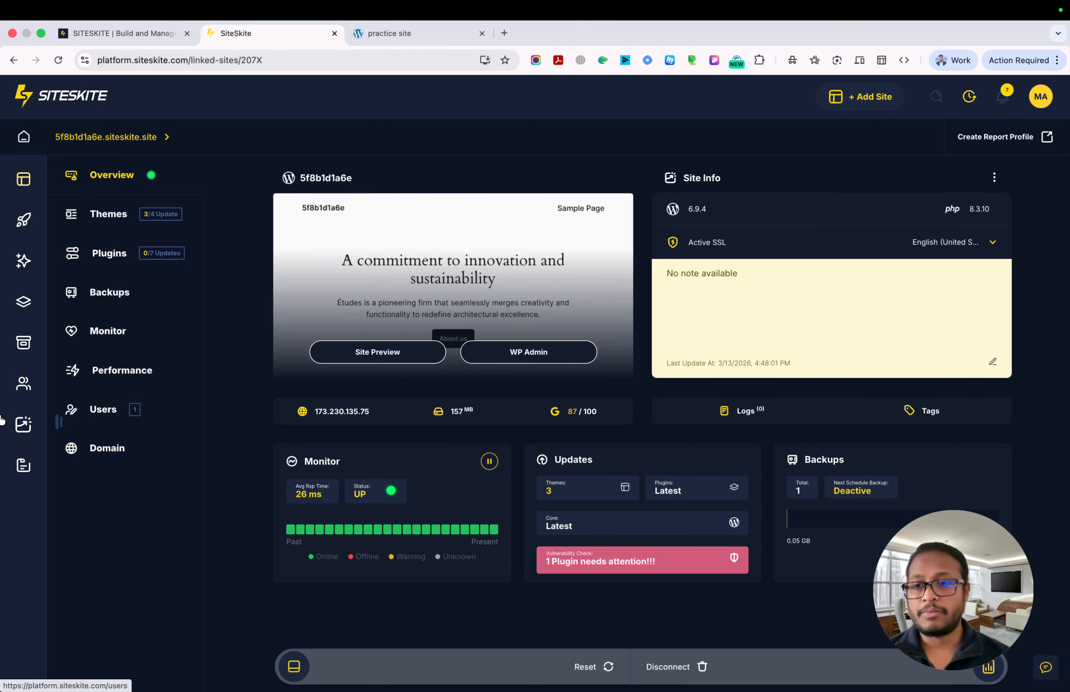
pyautogui.click(26, 423)
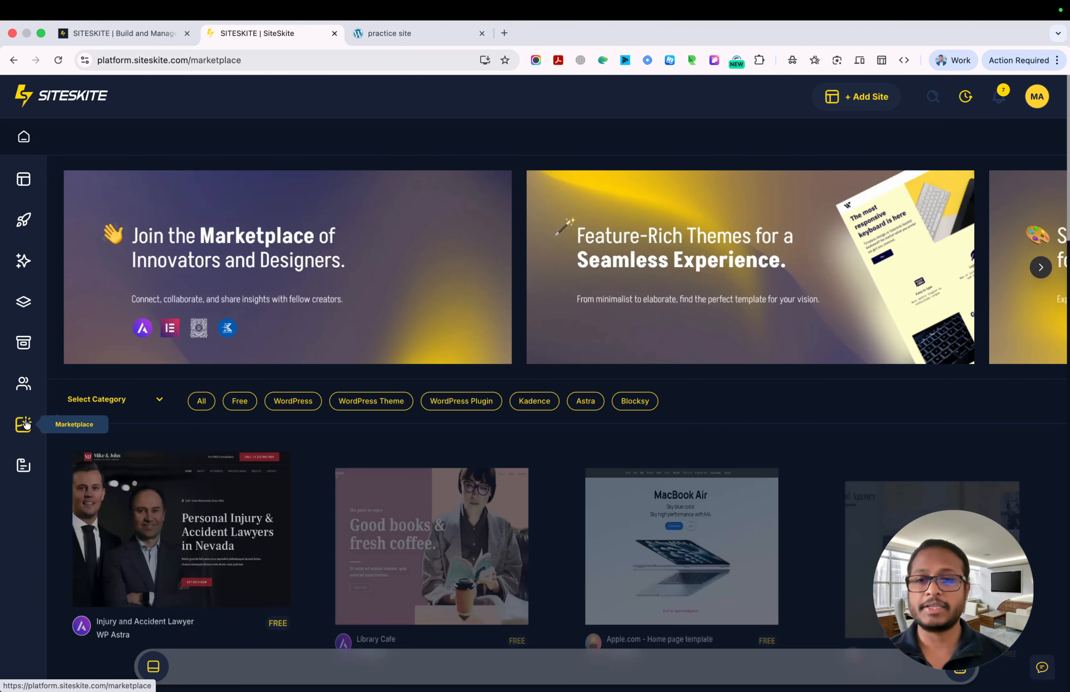
pyautogui.scroll(-20, 448, 415)
pyautogui.scroll(20, 447, 415)
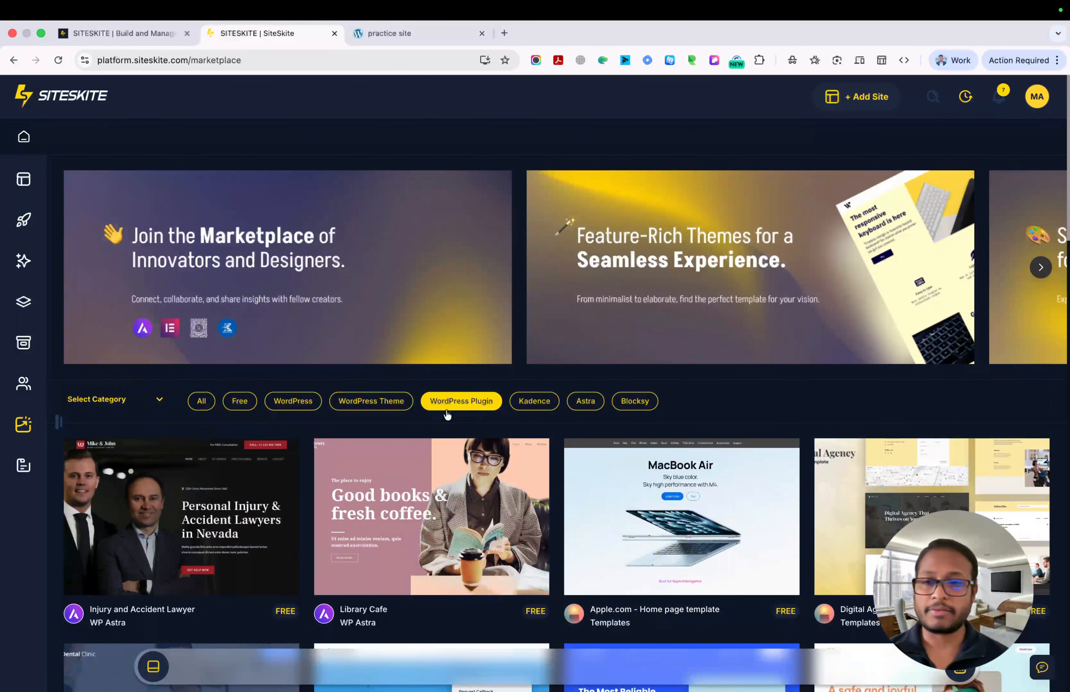
# Open the Users list, view the role choices for inviting a user, and close the invitation dialog
pyautogui.click(25, 387)
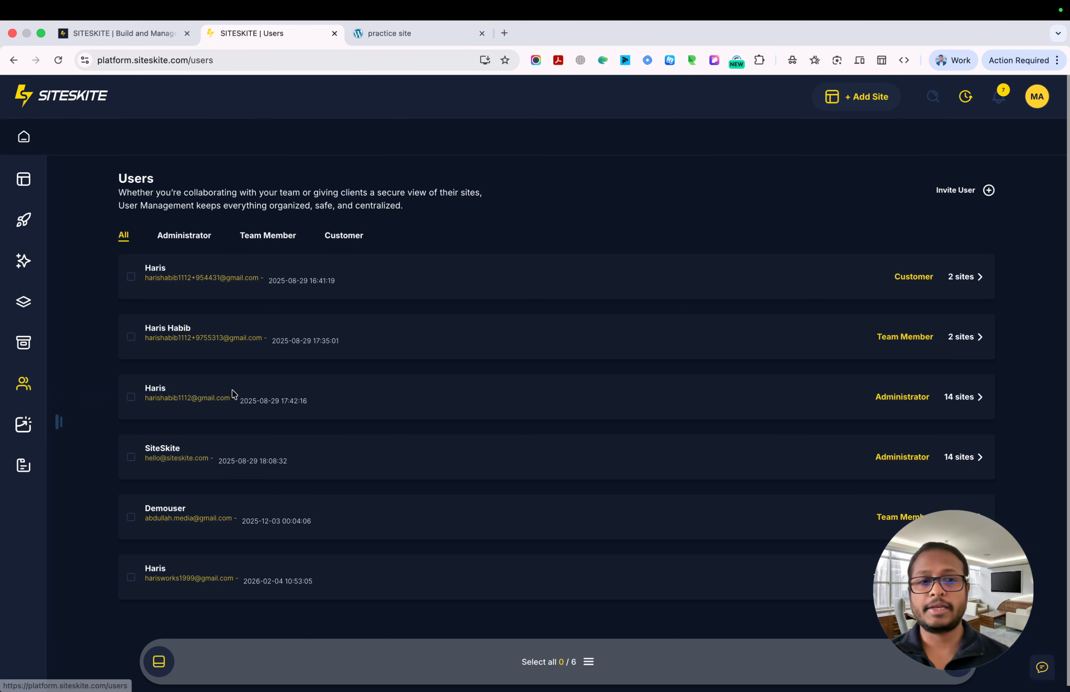
pyautogui.click(962, 189)
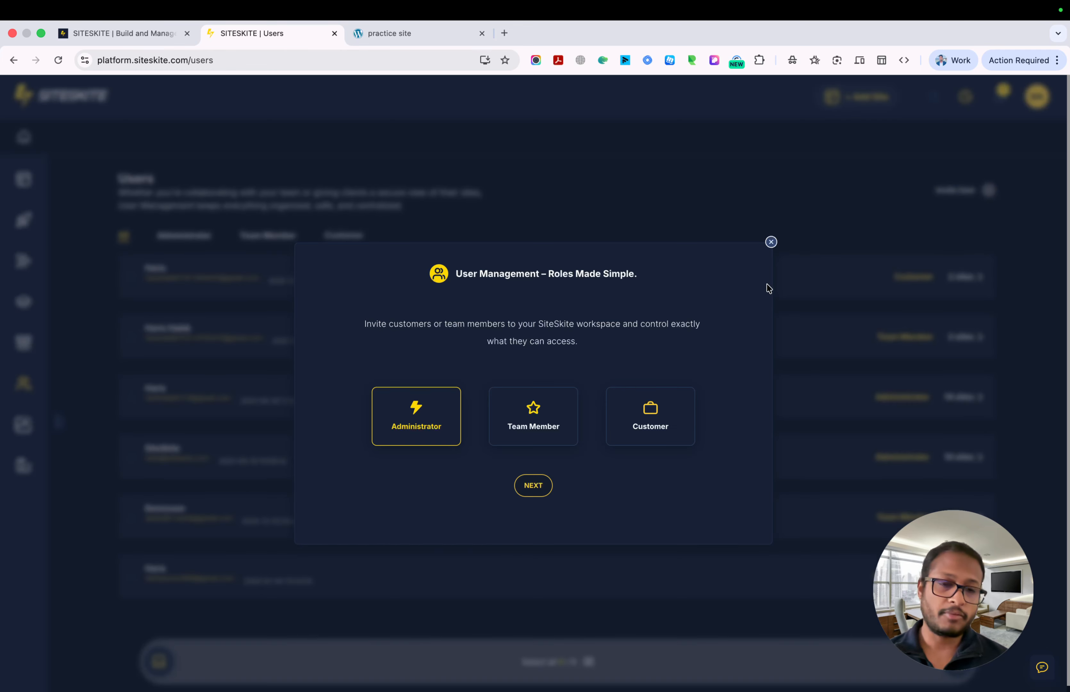
pyautogui.click(771, 242)
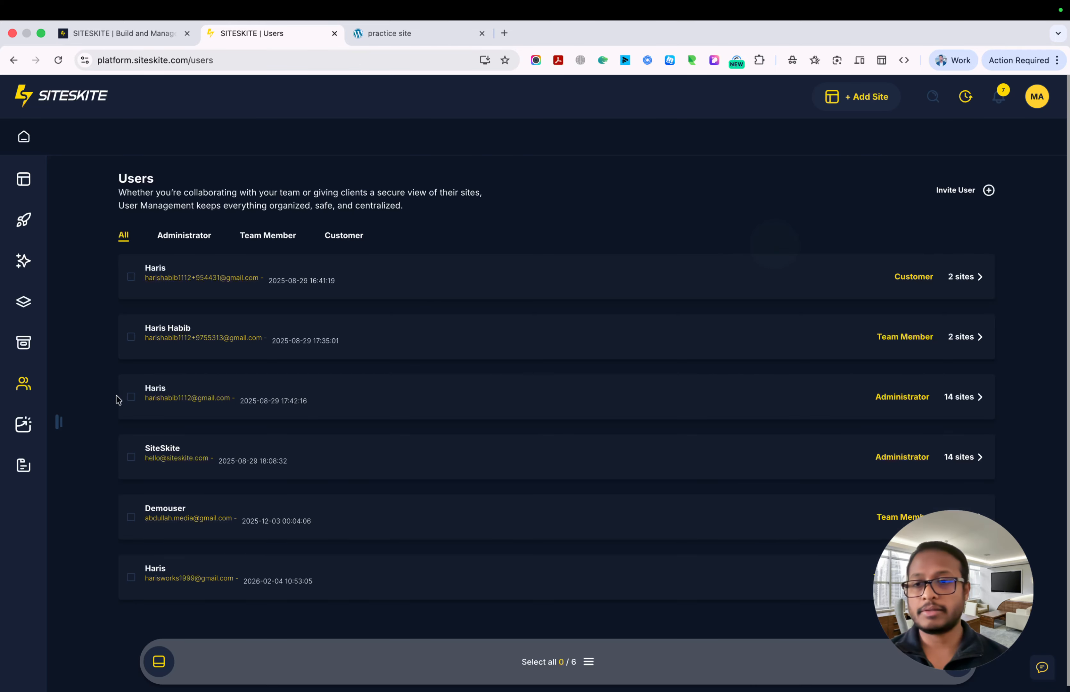
# View the list of workspaces and open the WP Essentials plugin presets page
pyautogui.click(27, 342)
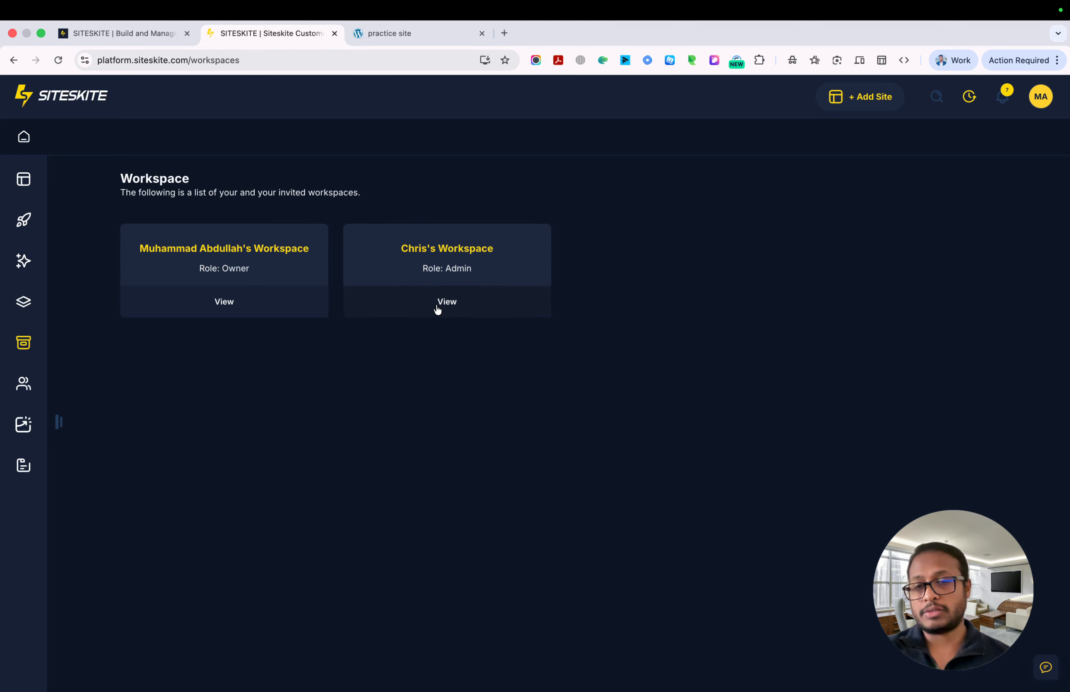
pyautogui.click(23, 302)
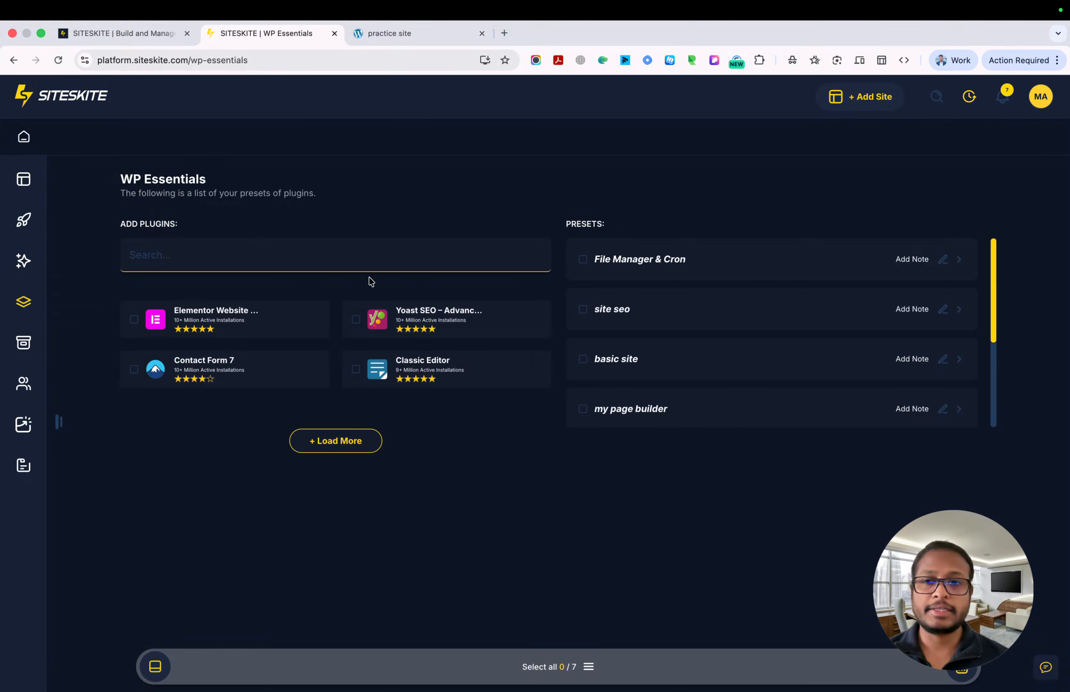
pyautogui.click(313, 244)
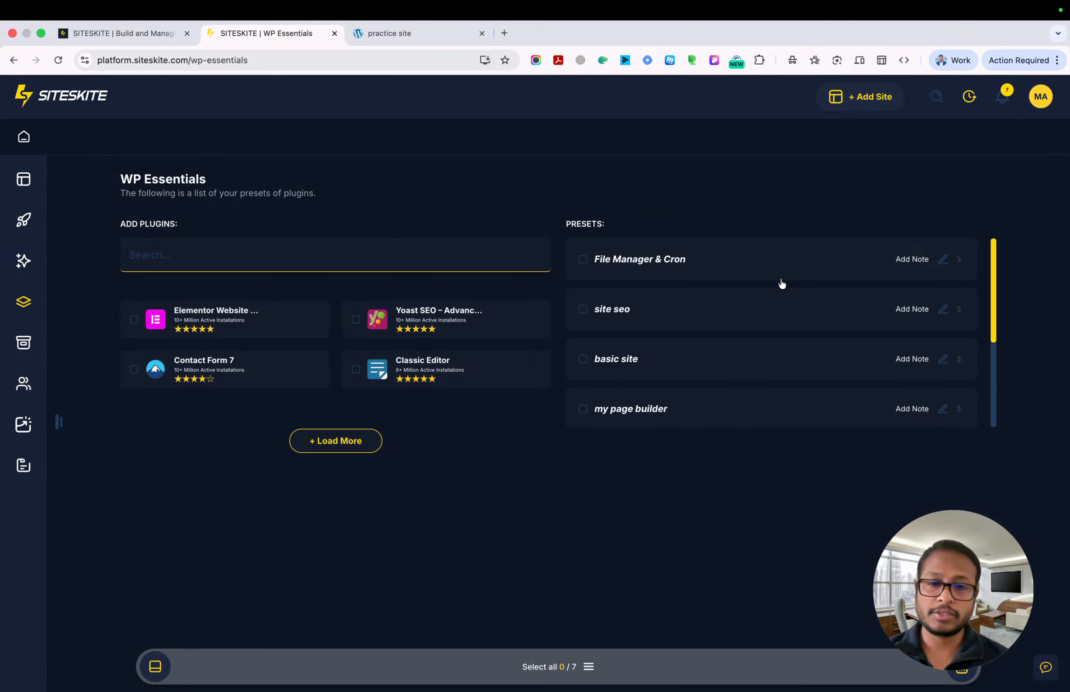
# Expand the File Manager & Cron preset to see its plugins and collapse it again
pyautogui.click(959, 260)
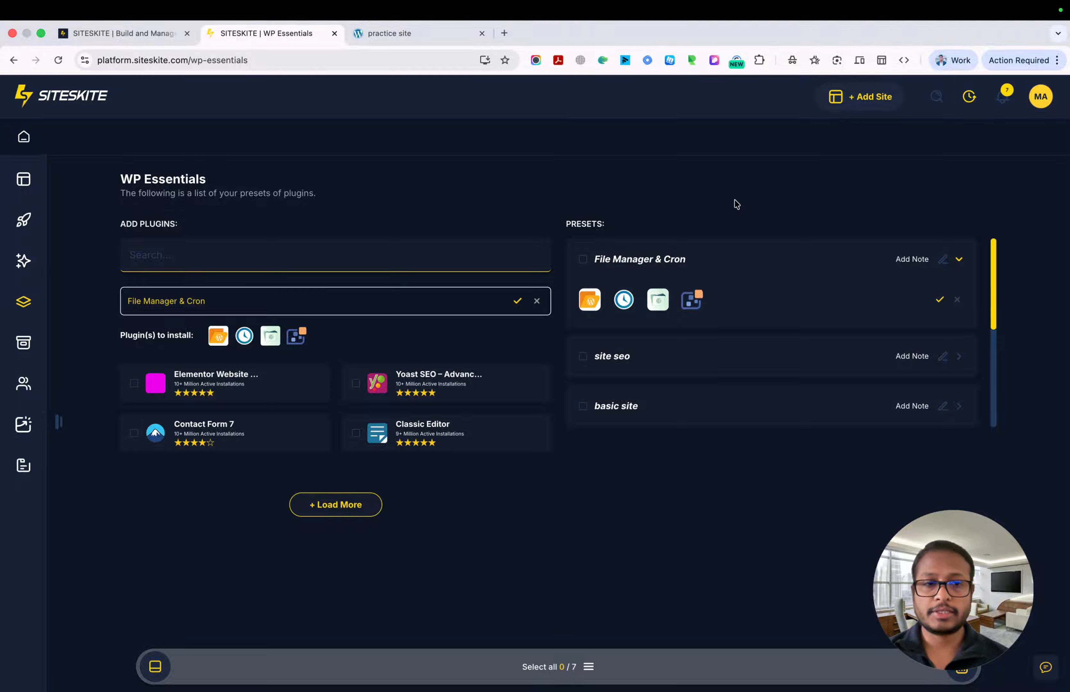
pyautogui.click(959, 260)
pyautogui.click(537, 301)
pyautogui.click(536, 303)
pyautogui.click(272, 248)
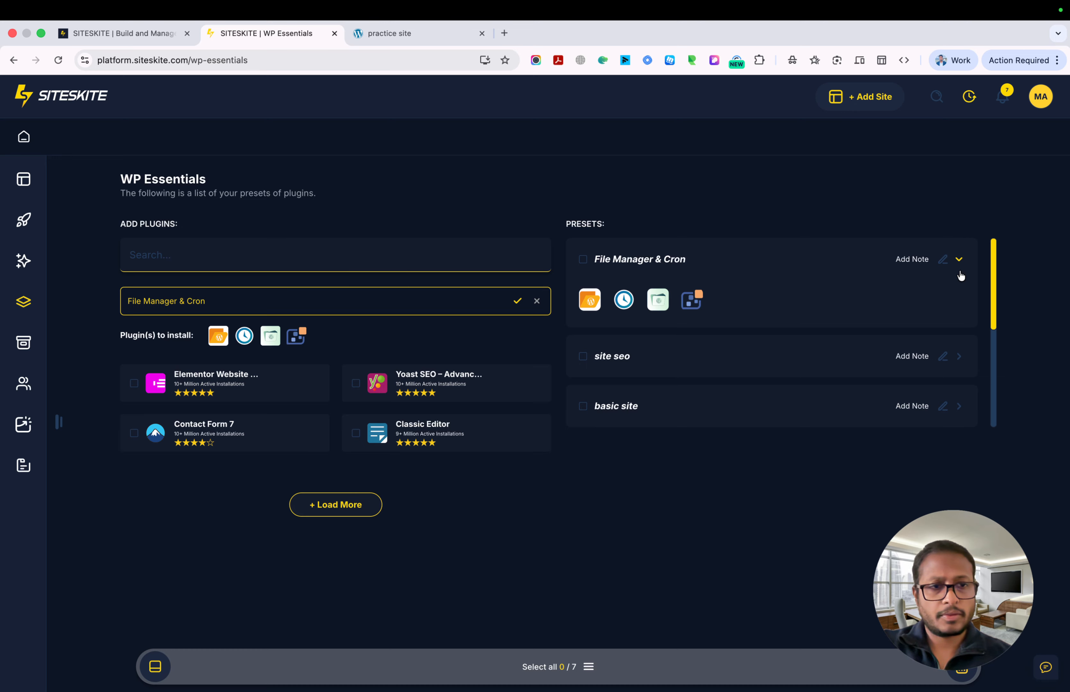
pyautogui.click(959, 259)
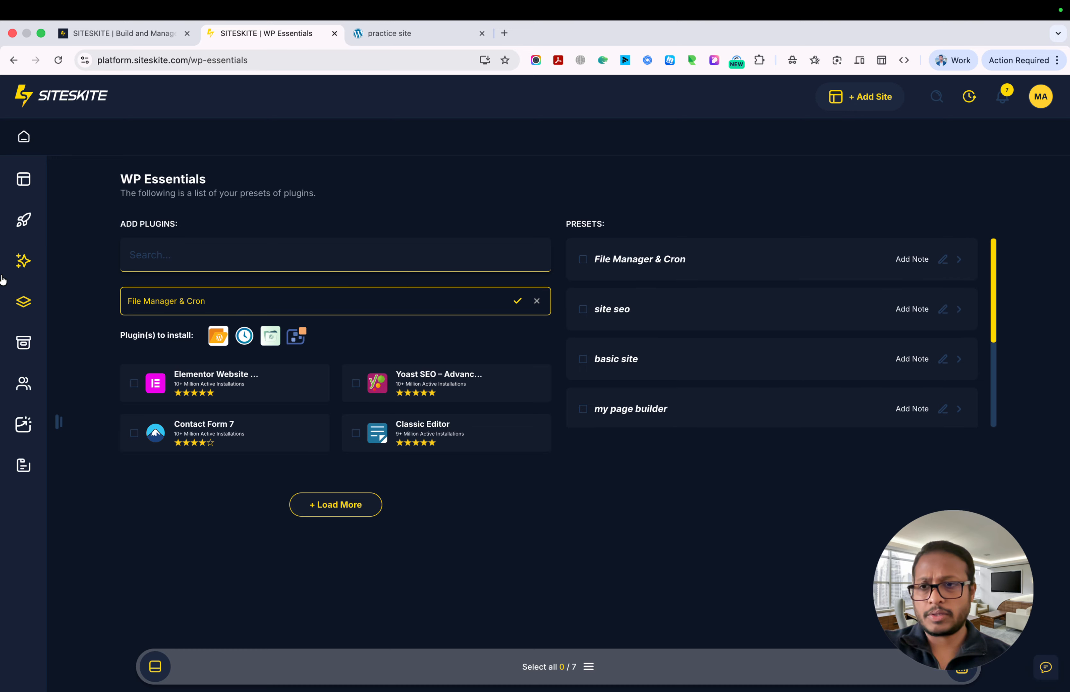
# Reopen WP Essentials to clear the loaded preset and search the plugins for "demo builder"
pyautogui.click(23, 261)
pyautogui.click(23, 302)
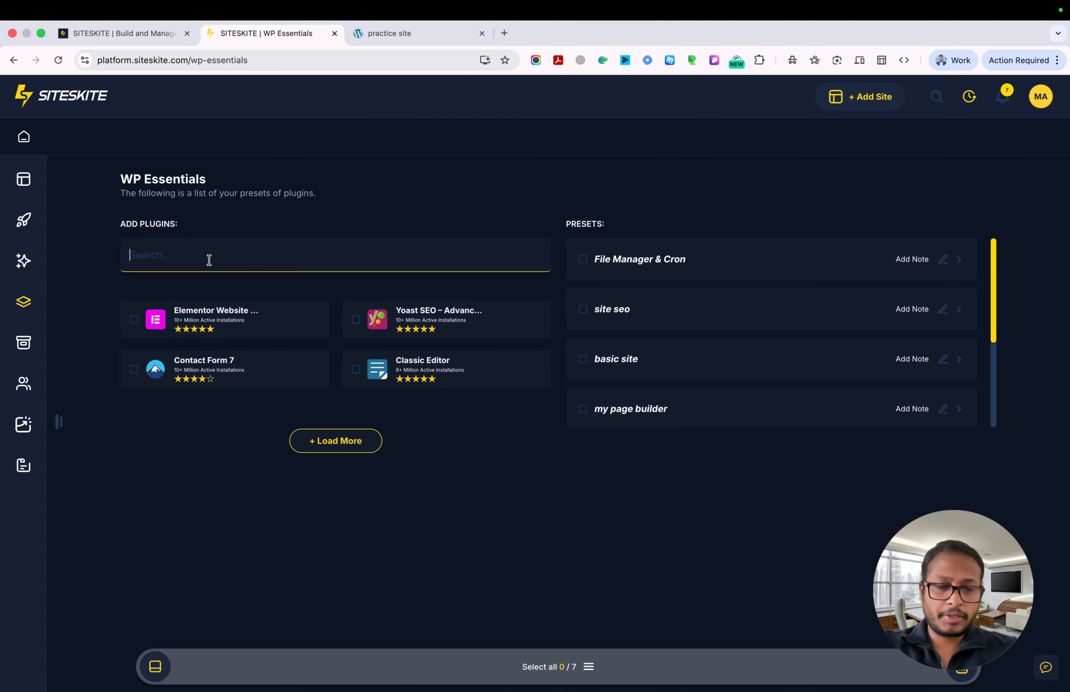
pyautogui.write('demo')
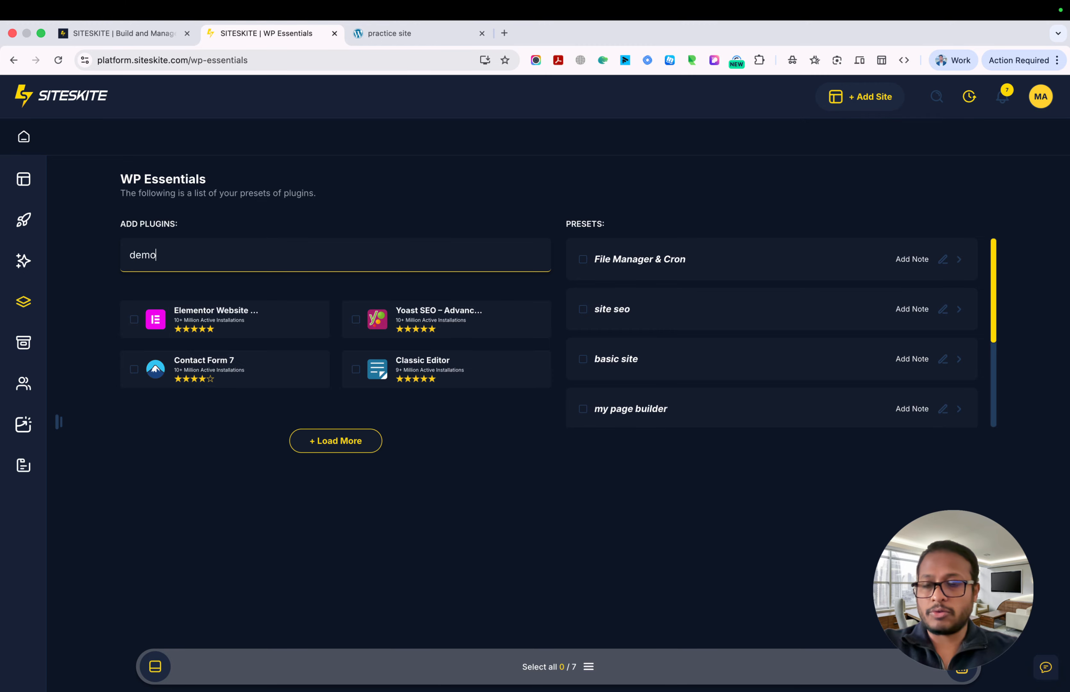
pyautogui.write(' builder')
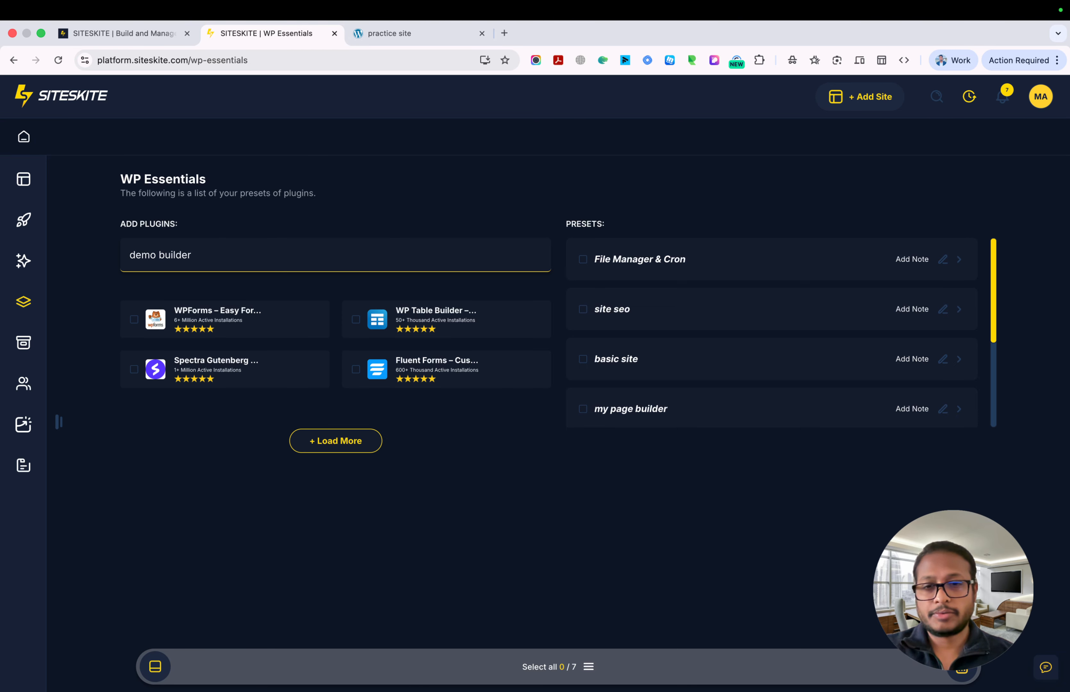
# Select the Fluent Forms, Spectra Gutenberg, WPForms and WP Table Builder plugins for a new preset
pyautogui.click(356, 369)
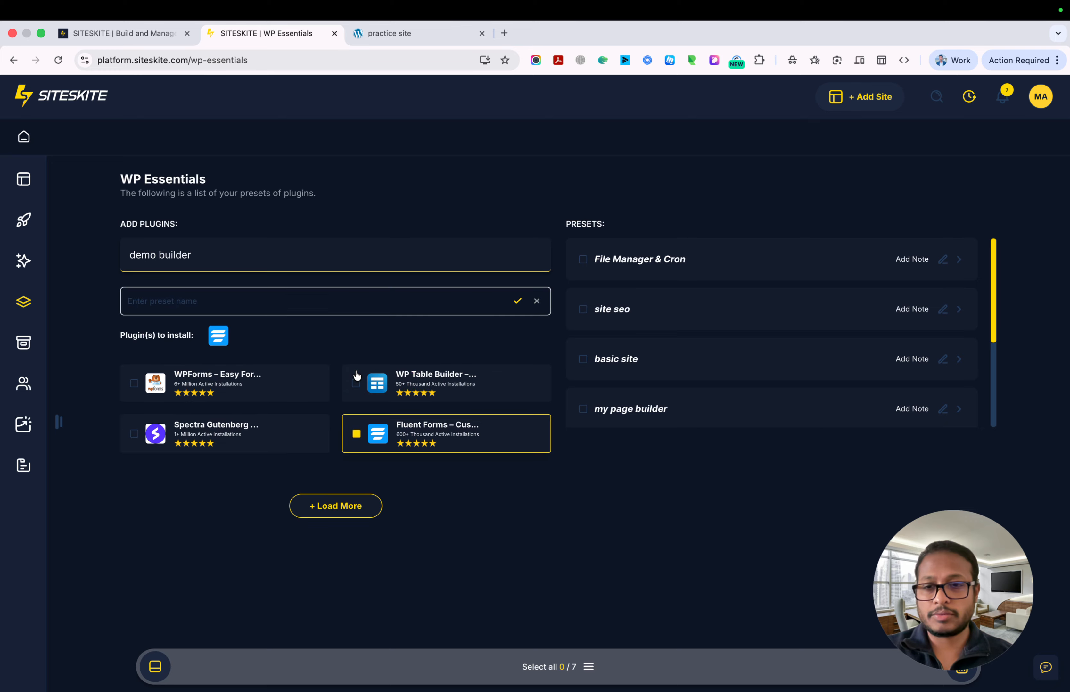
pyautogui.click(133, 434)
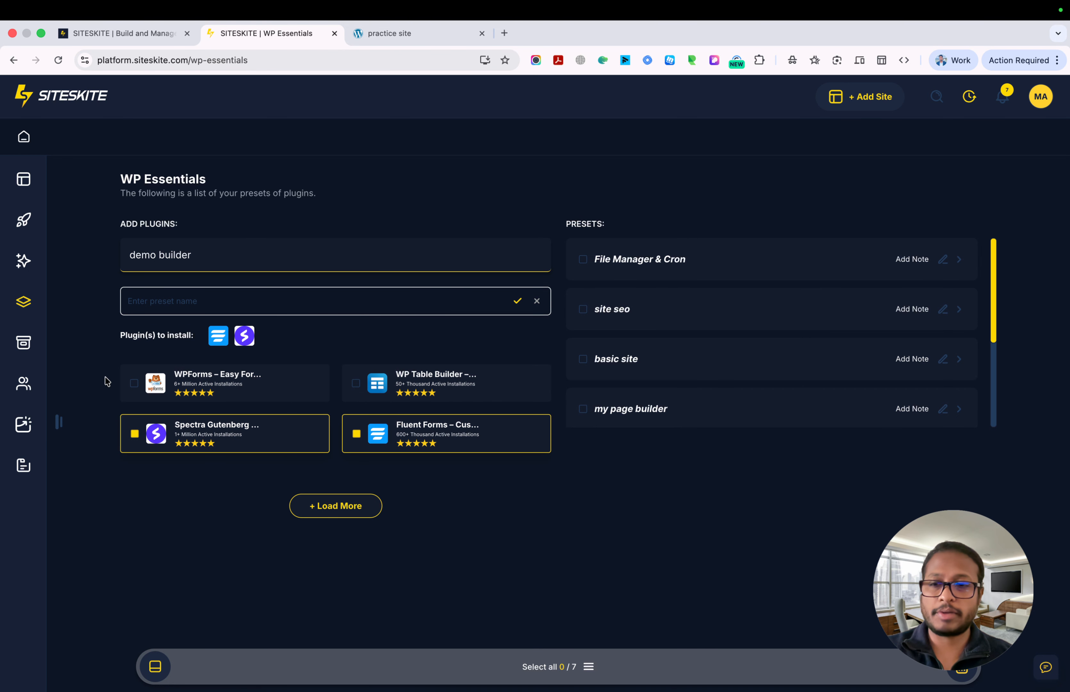
pyautogui.click(135, 385)
pyautogui.click(356, 384)
# Save the selected plugins as a preset named "my builder" and expand it in the presets list
pyautogui.click(180, 296)
pyautogui.write('my')
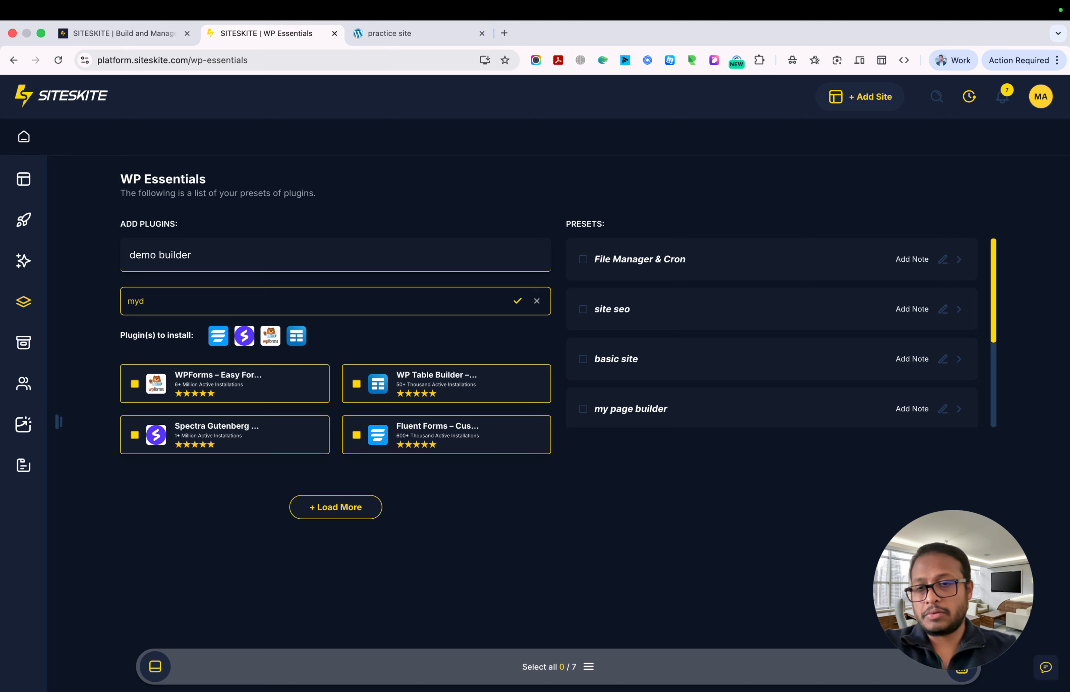
pyautogui.write(' builder')
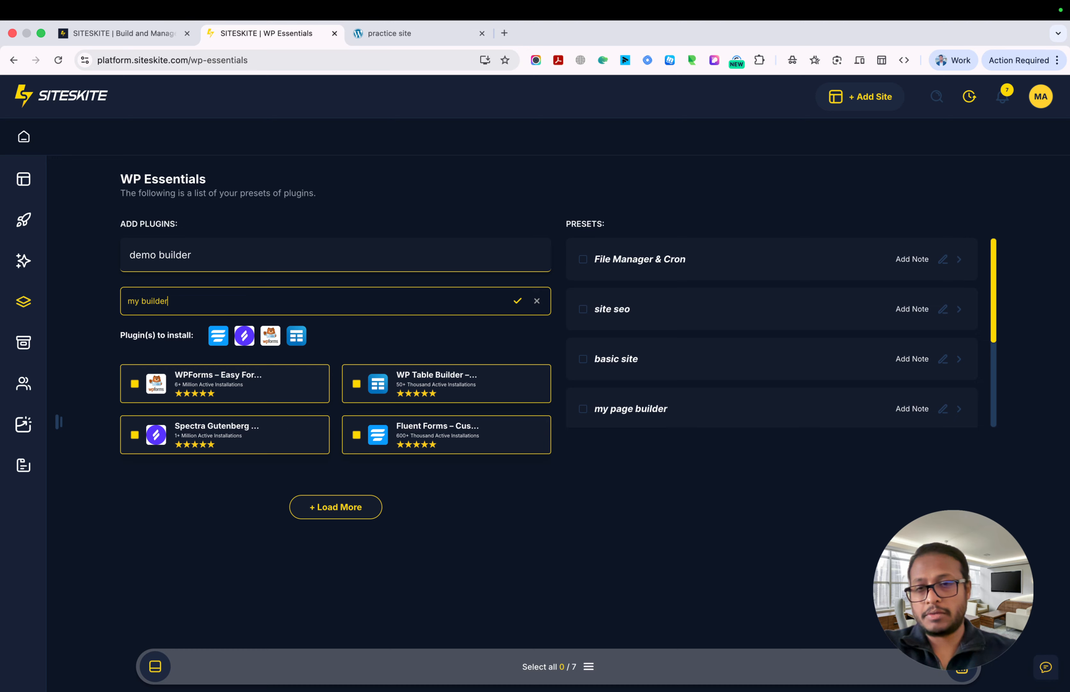
pyautogui.click(517, 301)
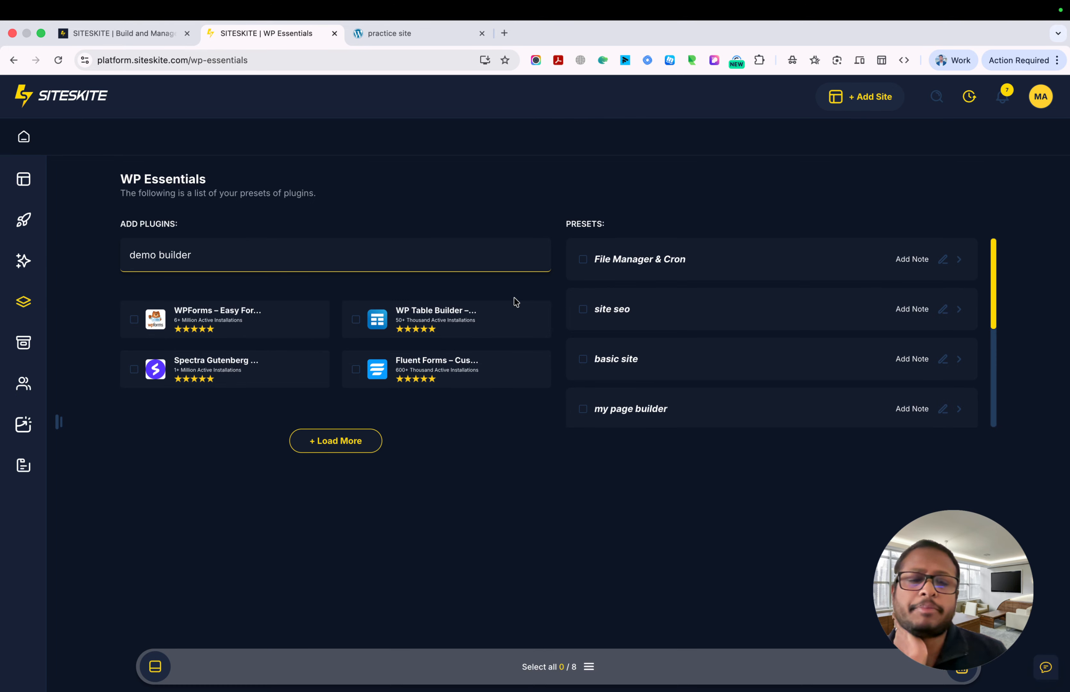
pyautogui.scroll(-5, 764, 332)
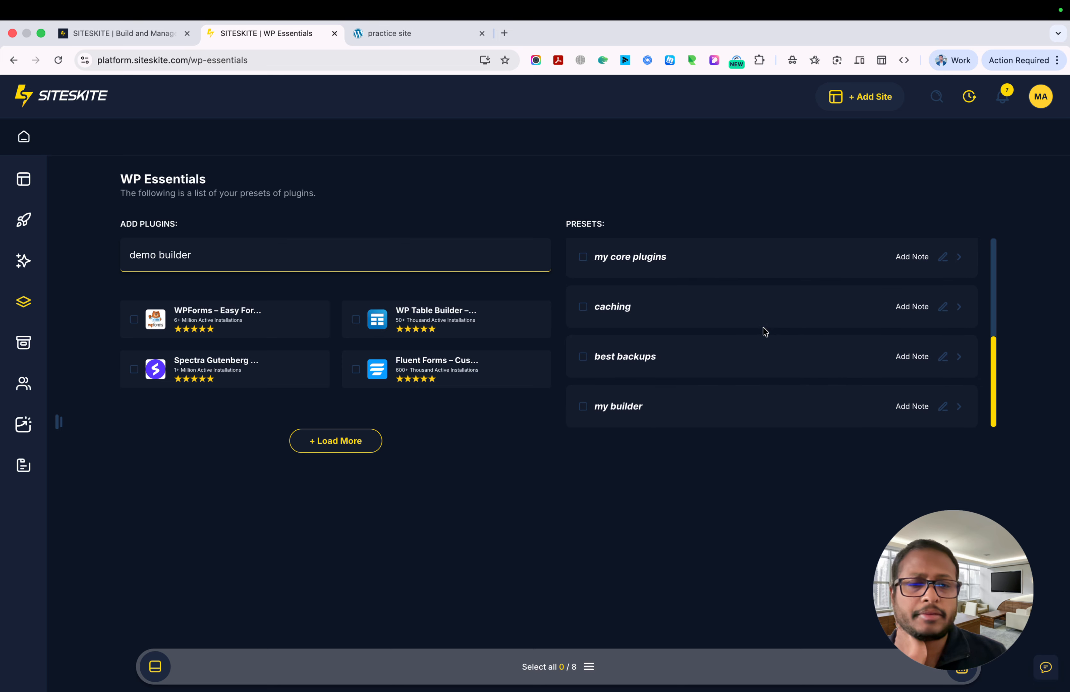
pyautogui.click(959, 407)
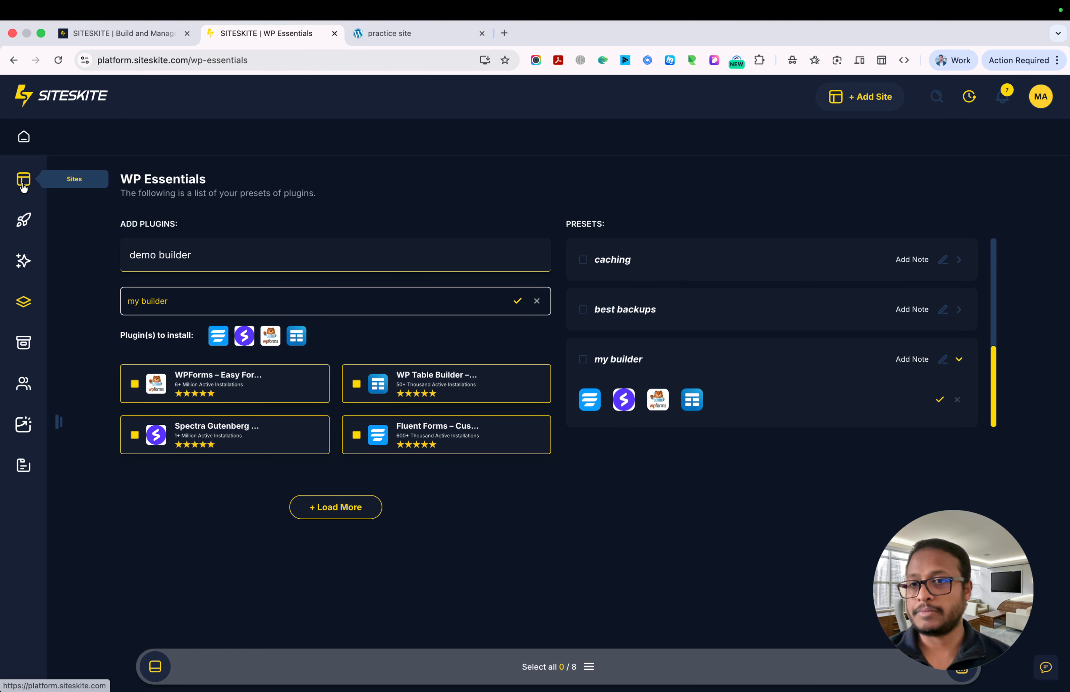
# Open the overview of themes across all sites, check which sites use Twenty Twenty-Five, and look through the theme list
pyautogui.click(20, 221)
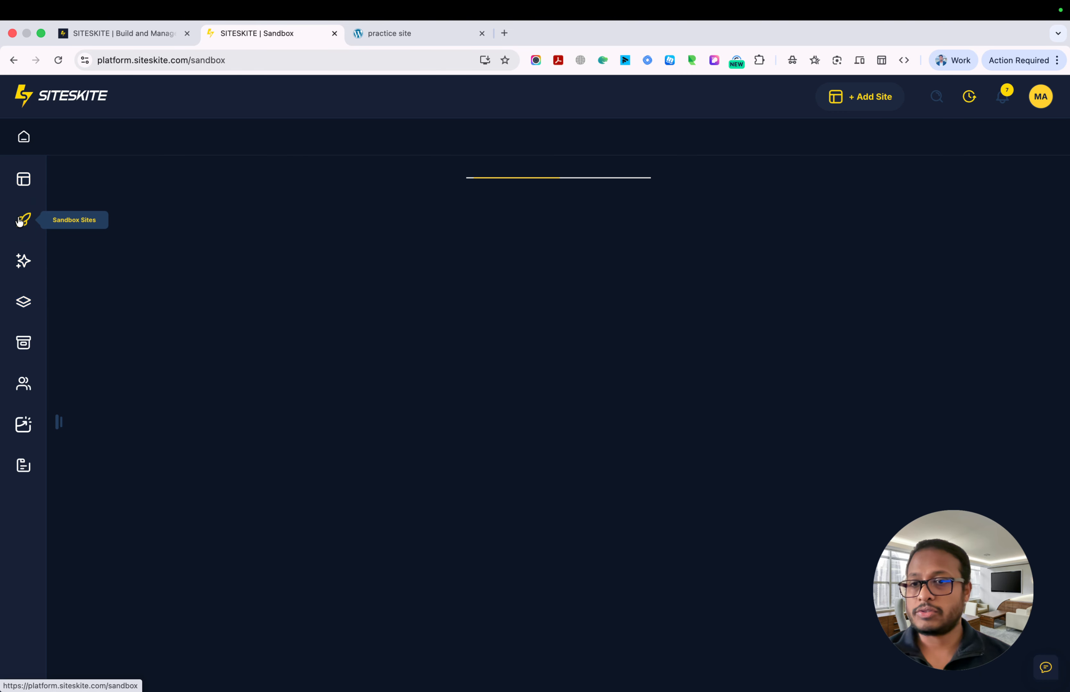
pyautogui.click(26, 263)
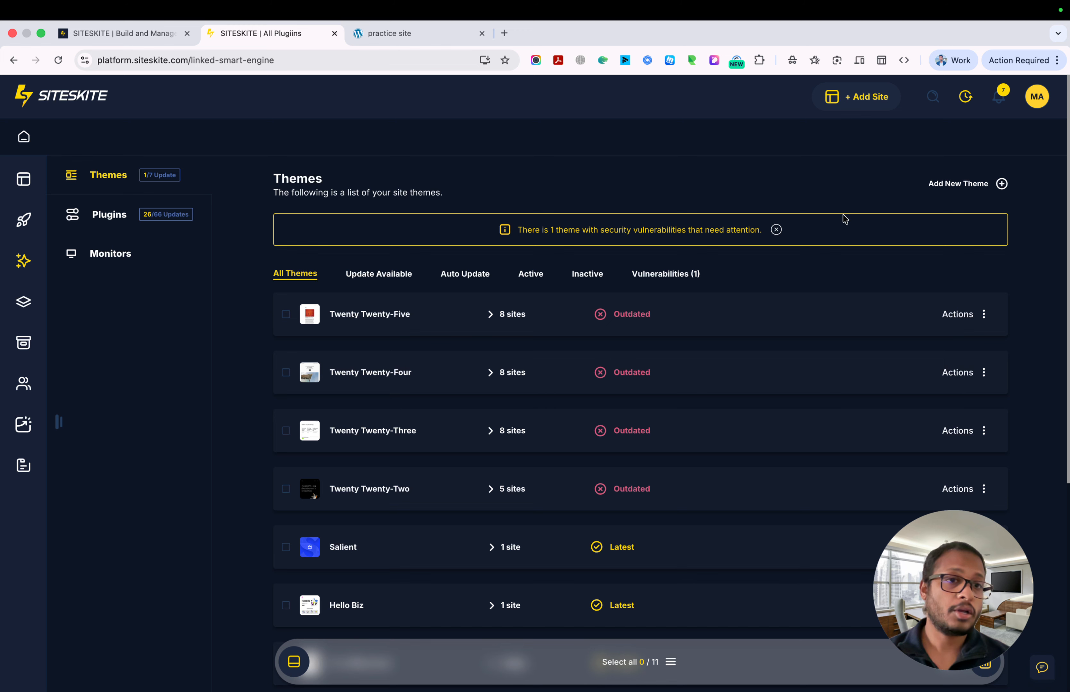
pyautogui.click(492, 317)
pyautogui.scroll(-5, 493, 317)
pyautogui.scroll(5, 493, 317)
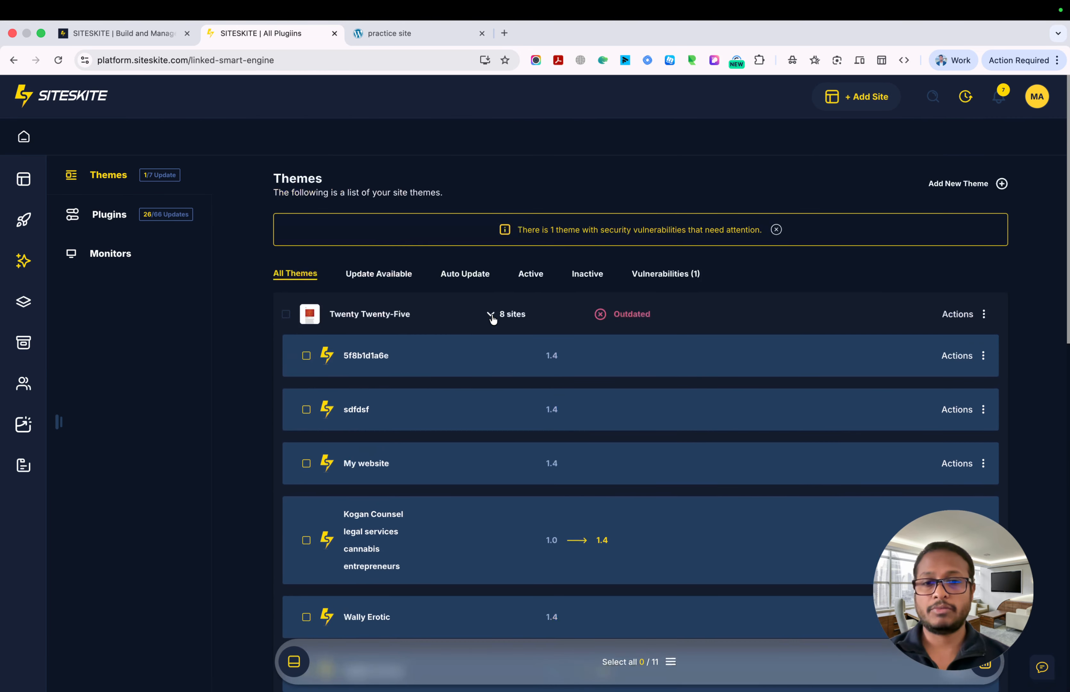
pyautogui.click(490, 317)
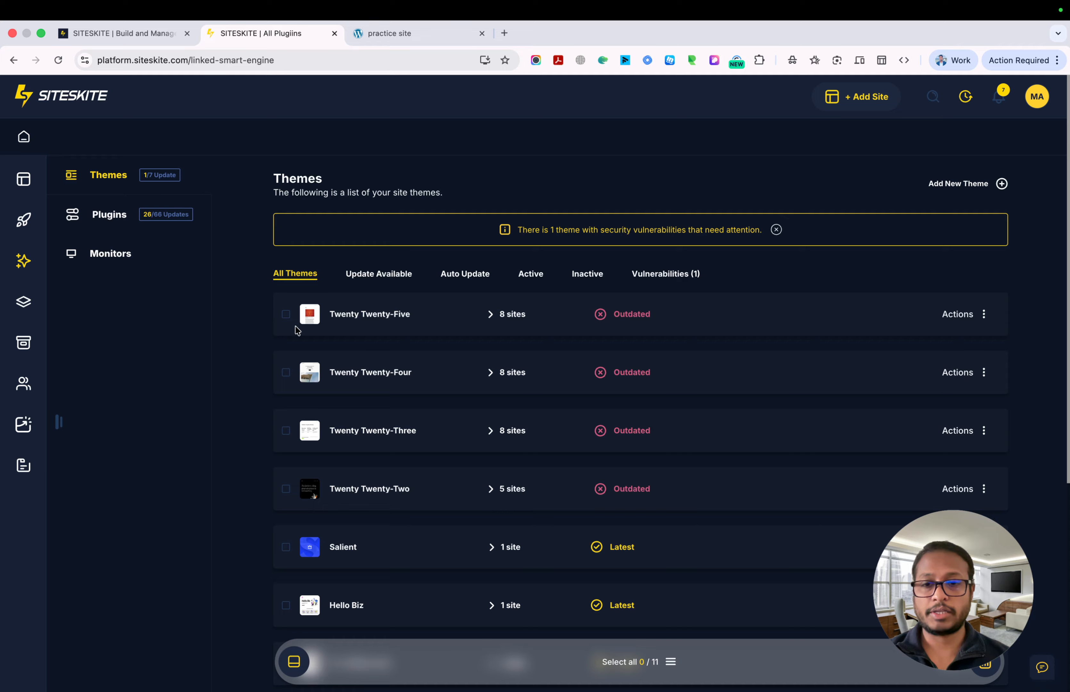
pyautogui.scroll(-5, 490, 327)
pyautogui.scroll(3, 493, 330)
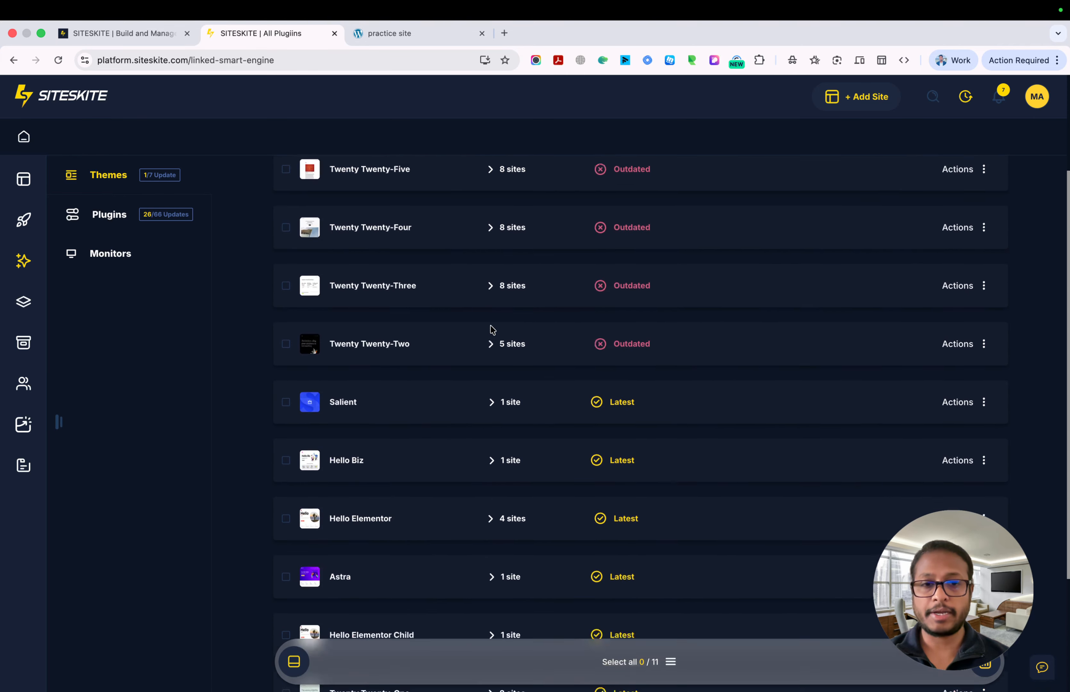
# Look through the list of plugins installed across all sites
pyautogui.click(120, 208)
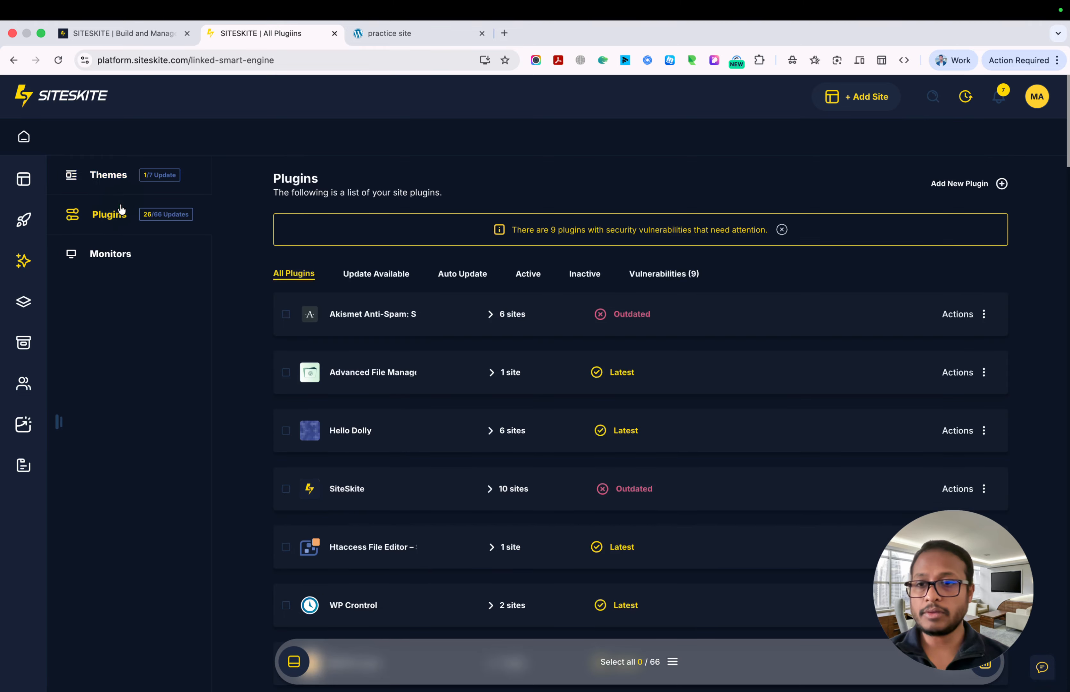
pyautogui.scroll(-4, 414, 358)
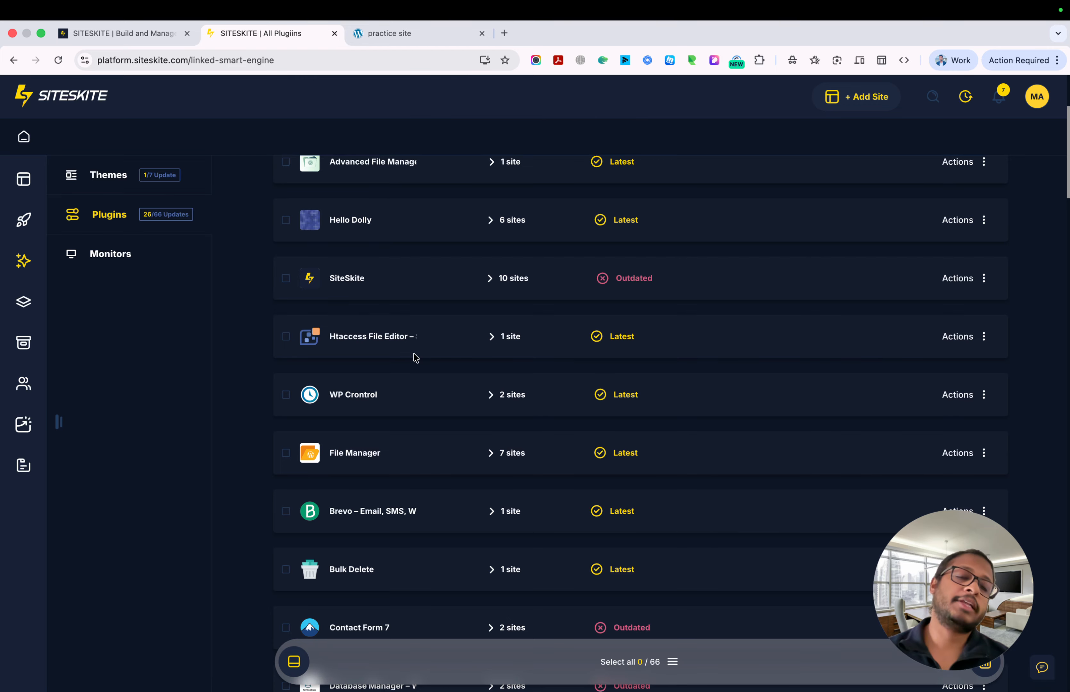
pyautogui.scroll(5, 414, 358)
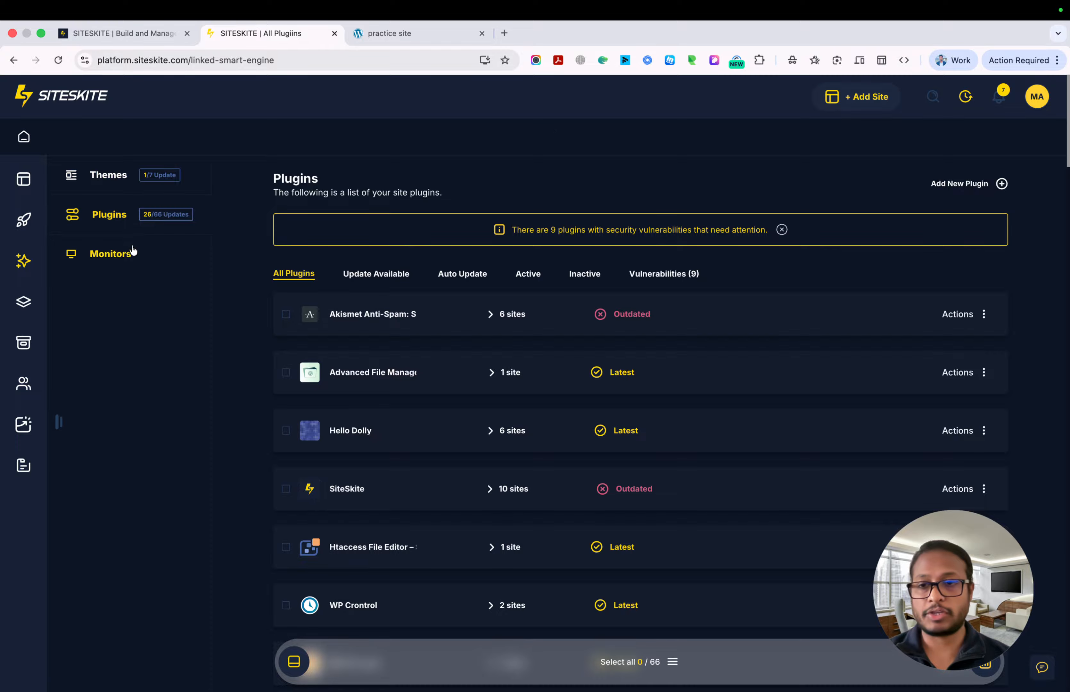
# Open the uptime monitors and examine the Techvento monitor's 24-hour status history and SSL details
pyautogui.click(127, 256)
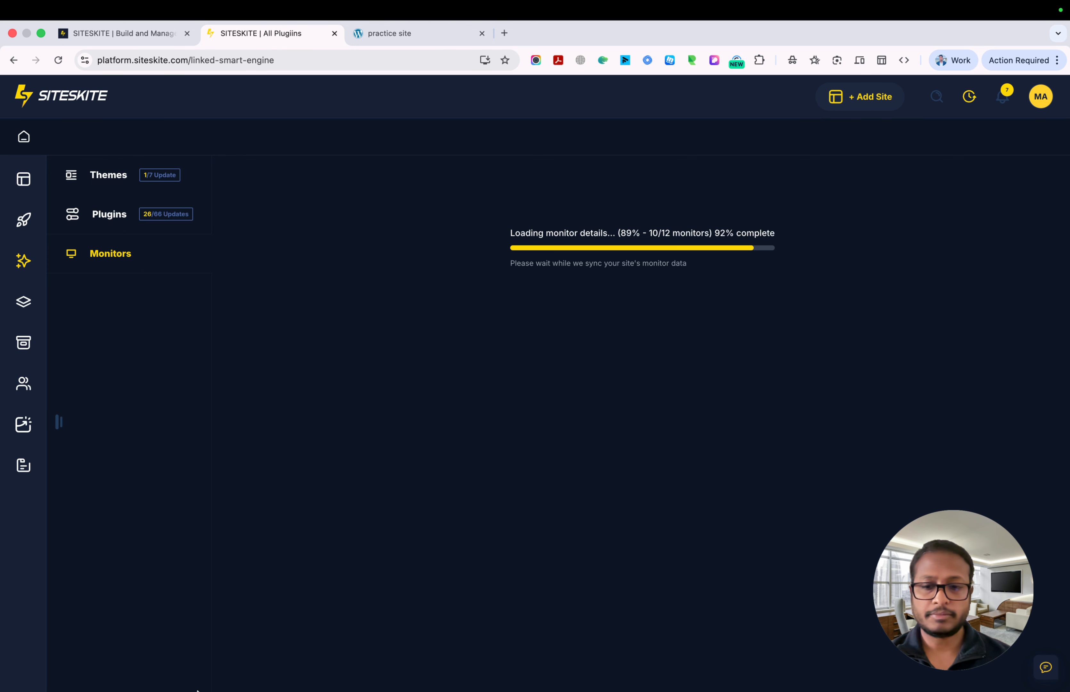
pyautogui.moveTo(188, 677)
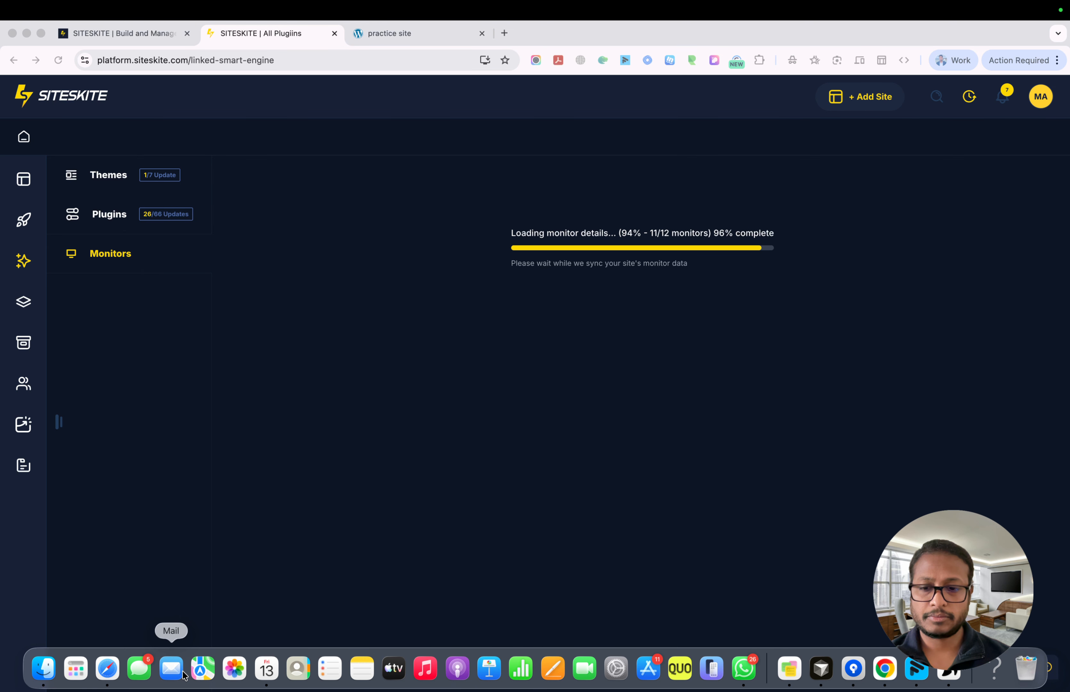
pyautogui.scroll(-10, 477, 483)
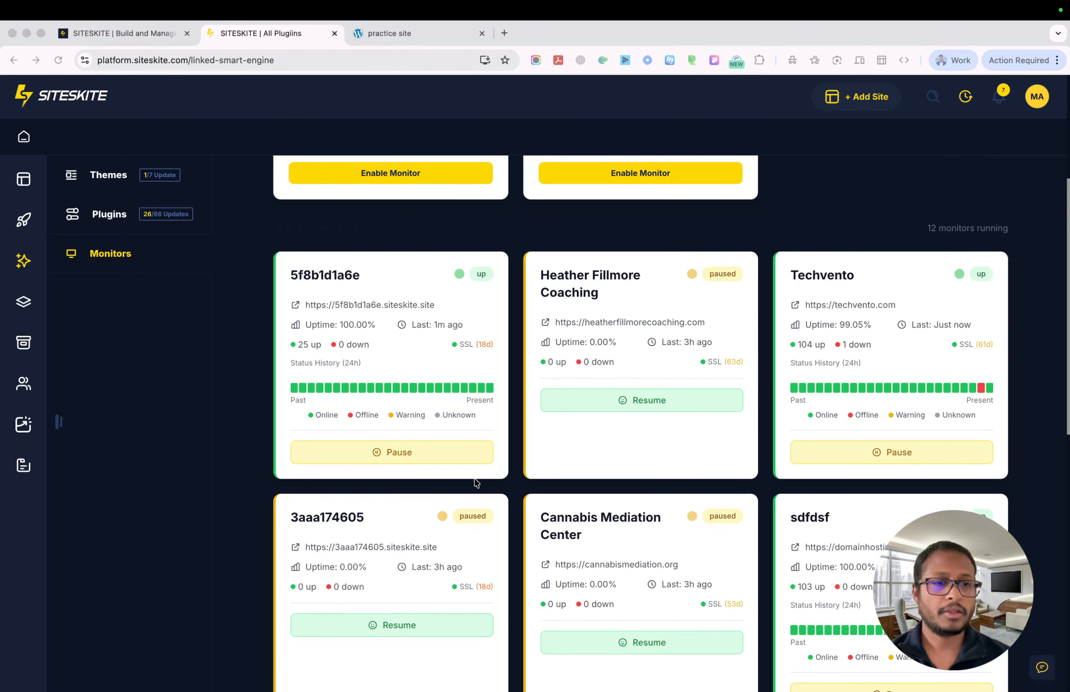
pyautogui.scroll(5, 477, 483)
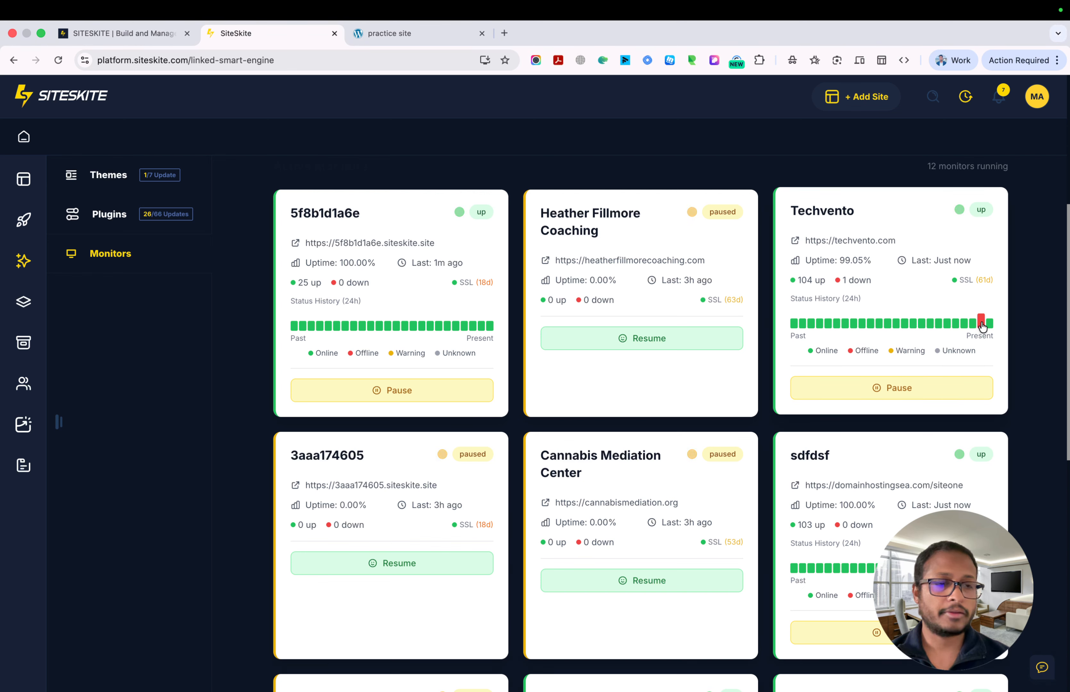
pyautogui.moveTo(982, 326)
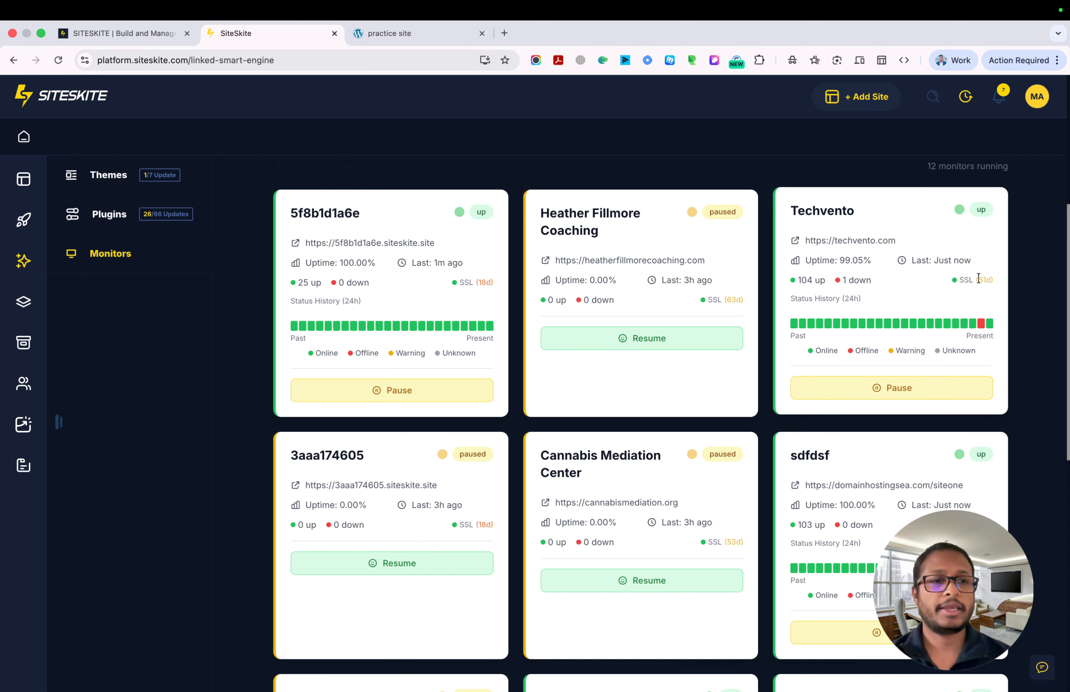
pyautogui.scroll(5, 979, 278)
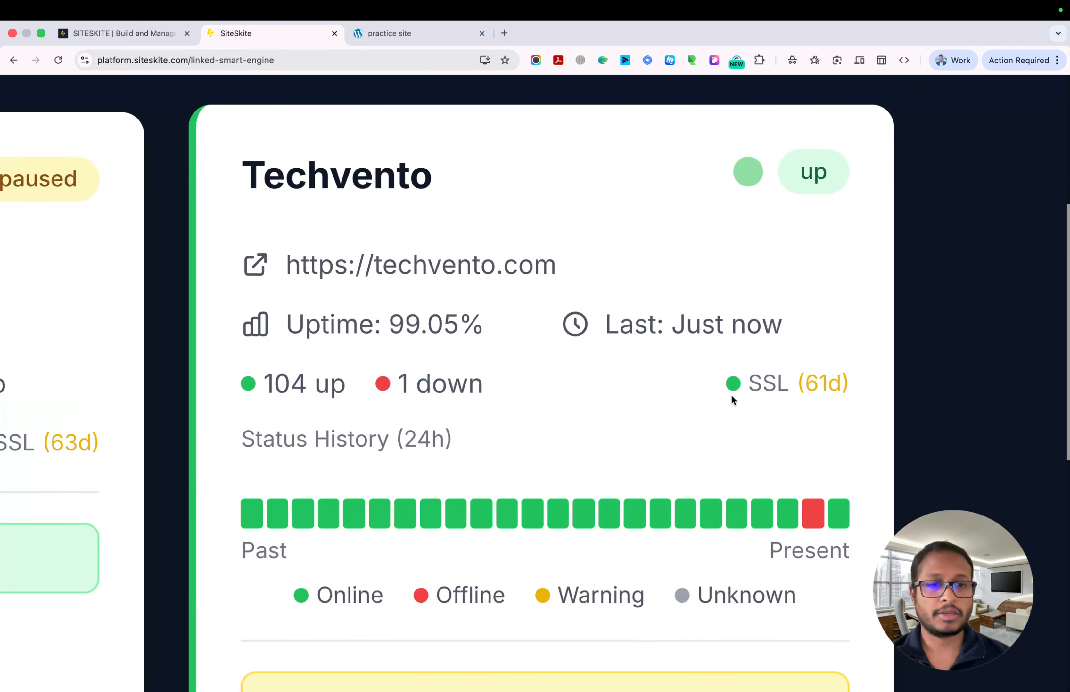
pyautogui.scroll(-5, 731, 395)
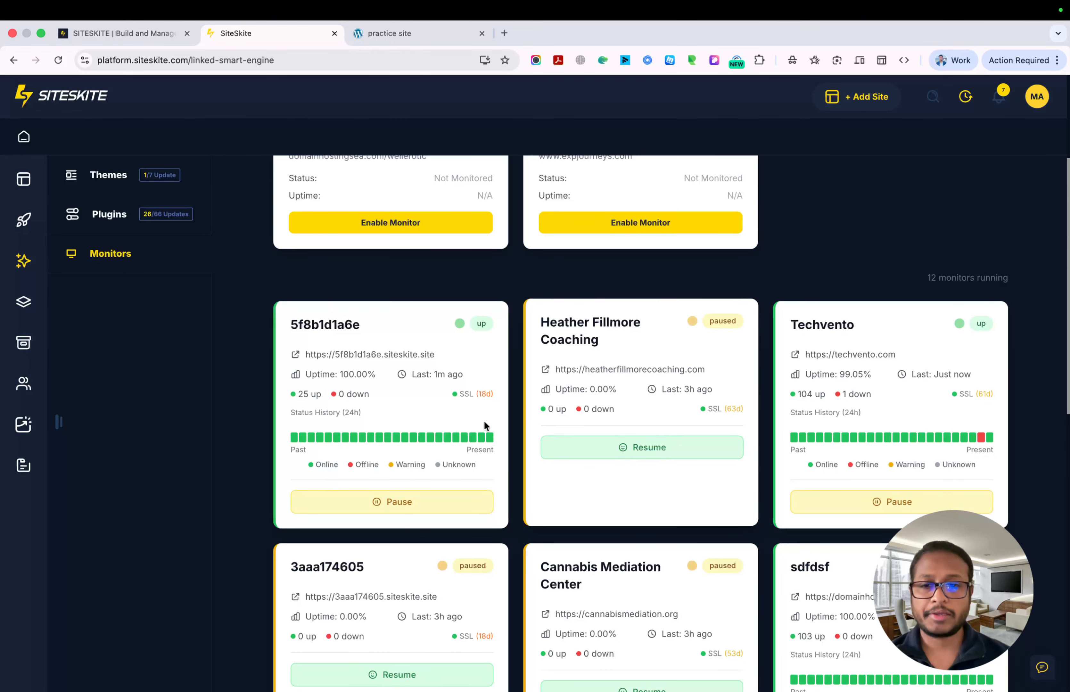
# Look over the remaining site monitors and the online, offline, paused and total summary
pyautogui.scroll(-15, 485, 422)
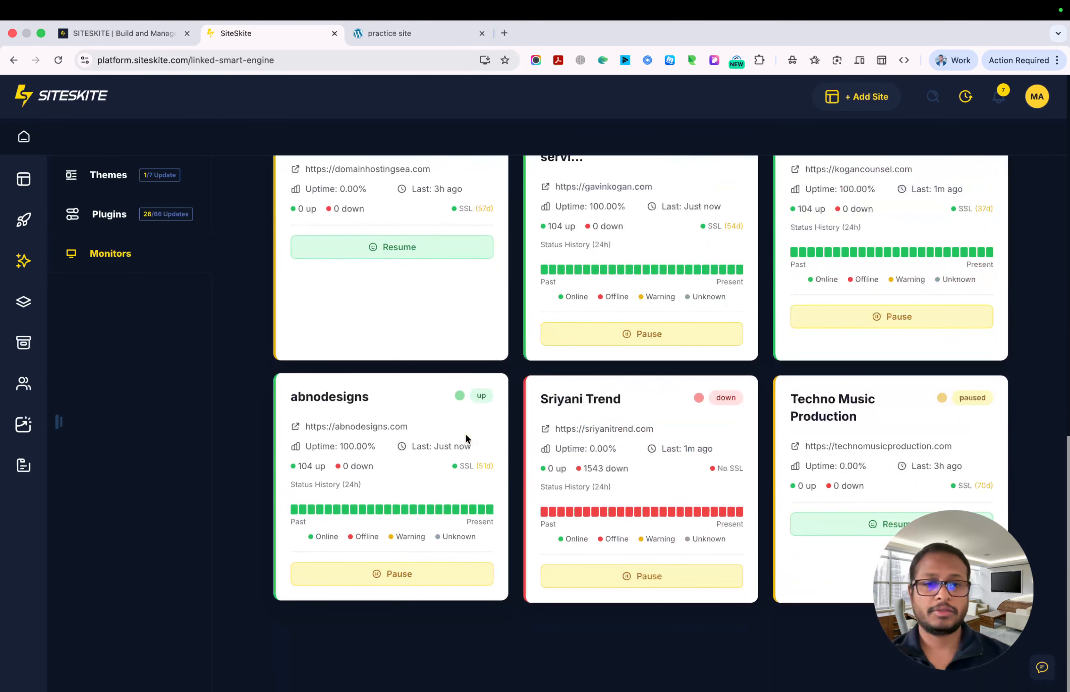
pyautogui.scroll(15, 481, 427)
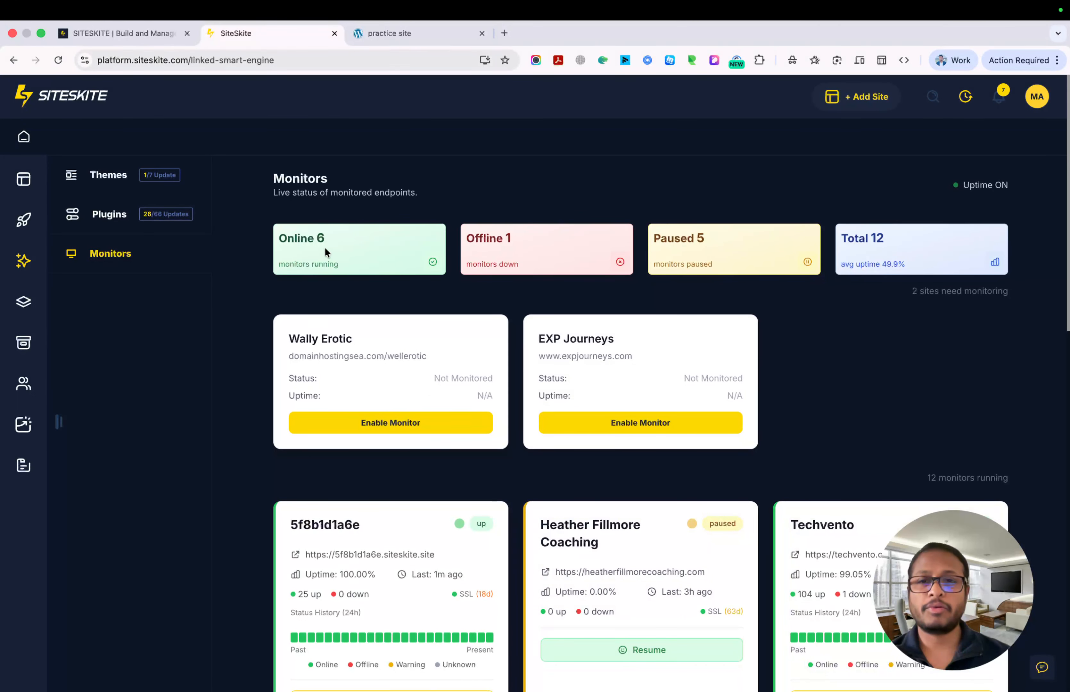
pyautogui.scroll(3, 929, 256)
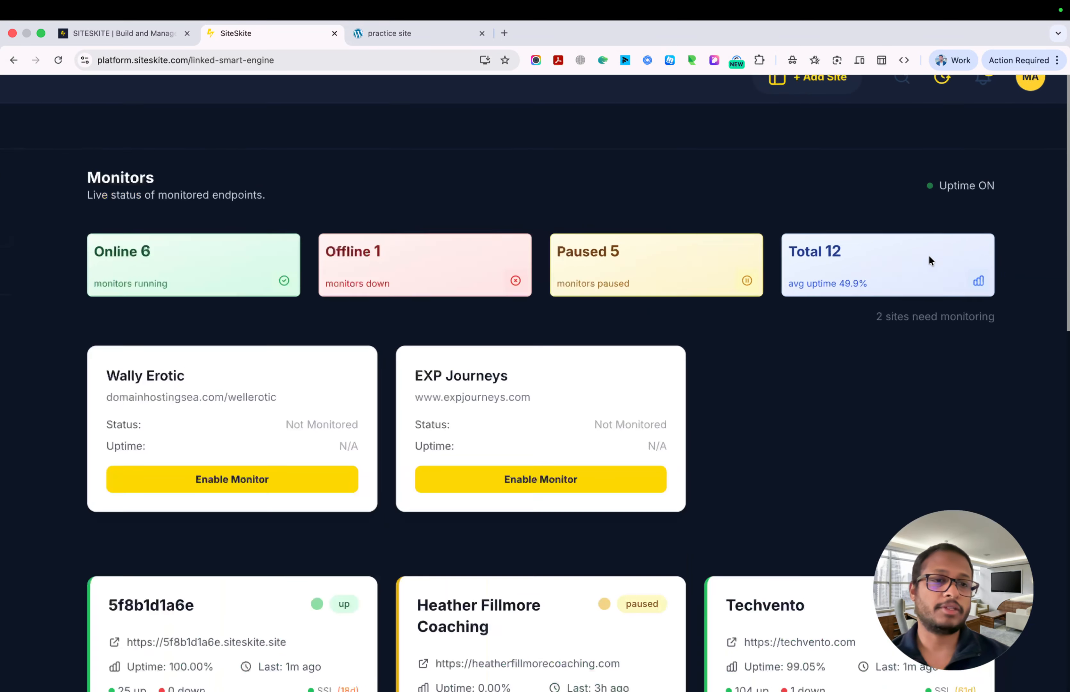
pyautogui.scroll(-5, 650, 424)
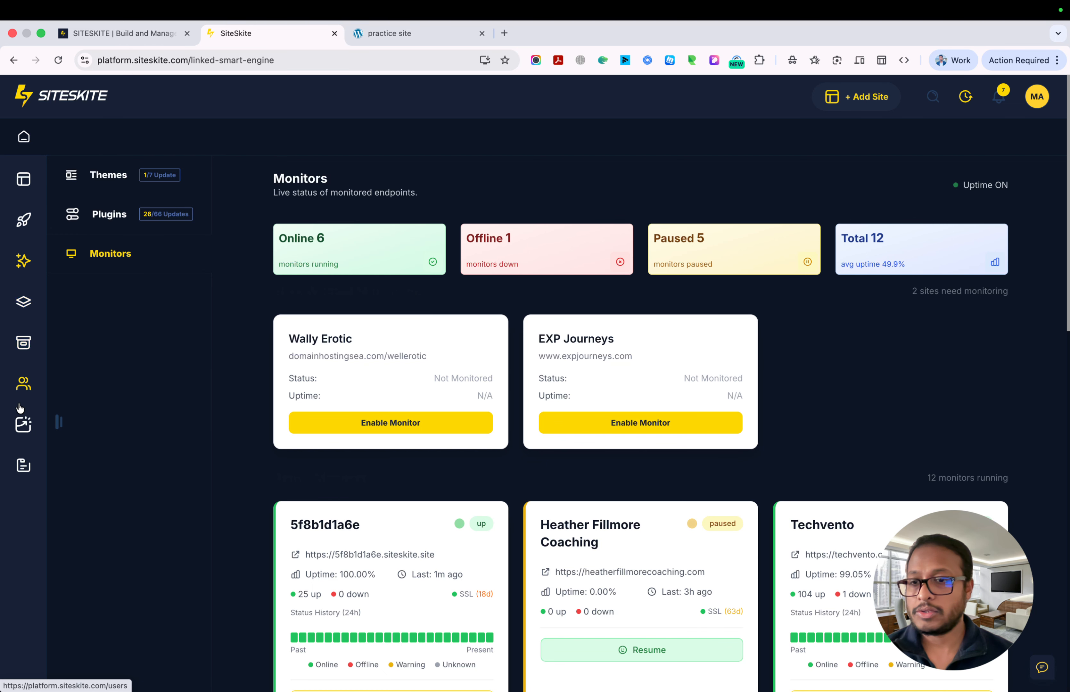
# Open the Blueprints page from the account options and check which actions the My New Blue Print blueprint offers
pyautogui.moveTo(57, 428)
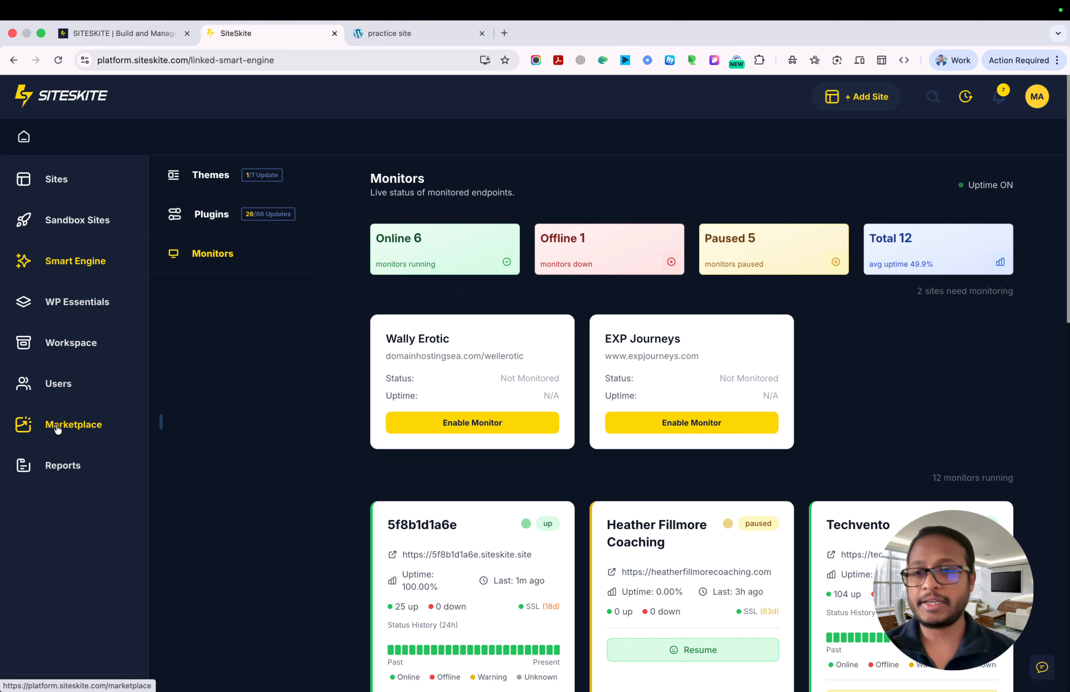
pyautogui.click(1036, 98)
pyautogui.click(947, 207)
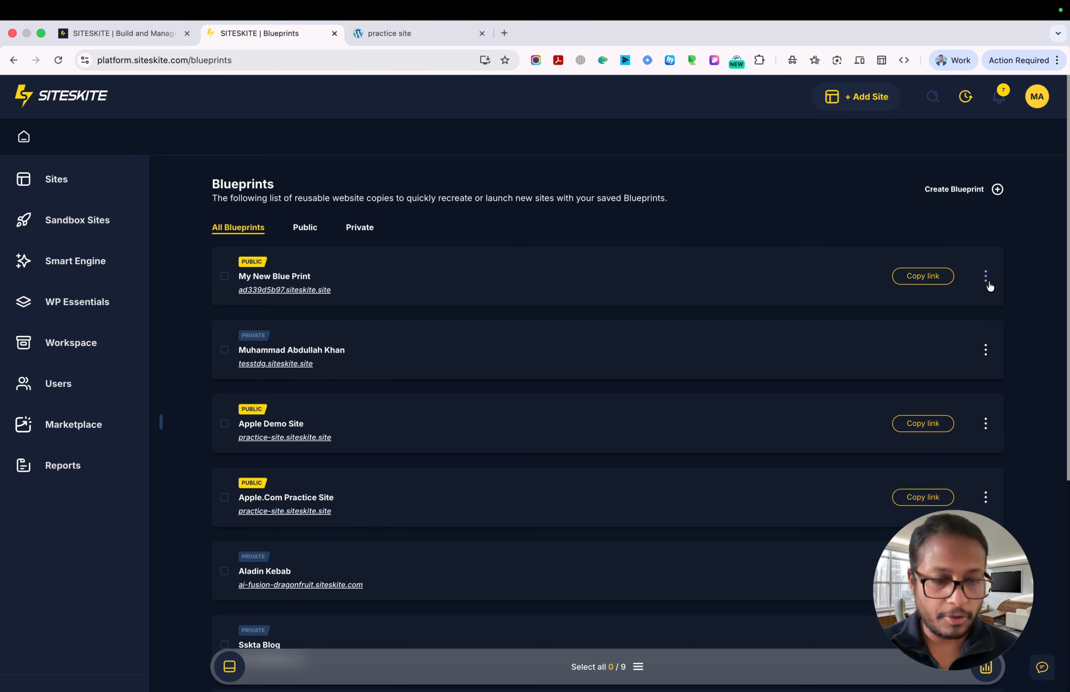
pyautogui.click(986, 277)
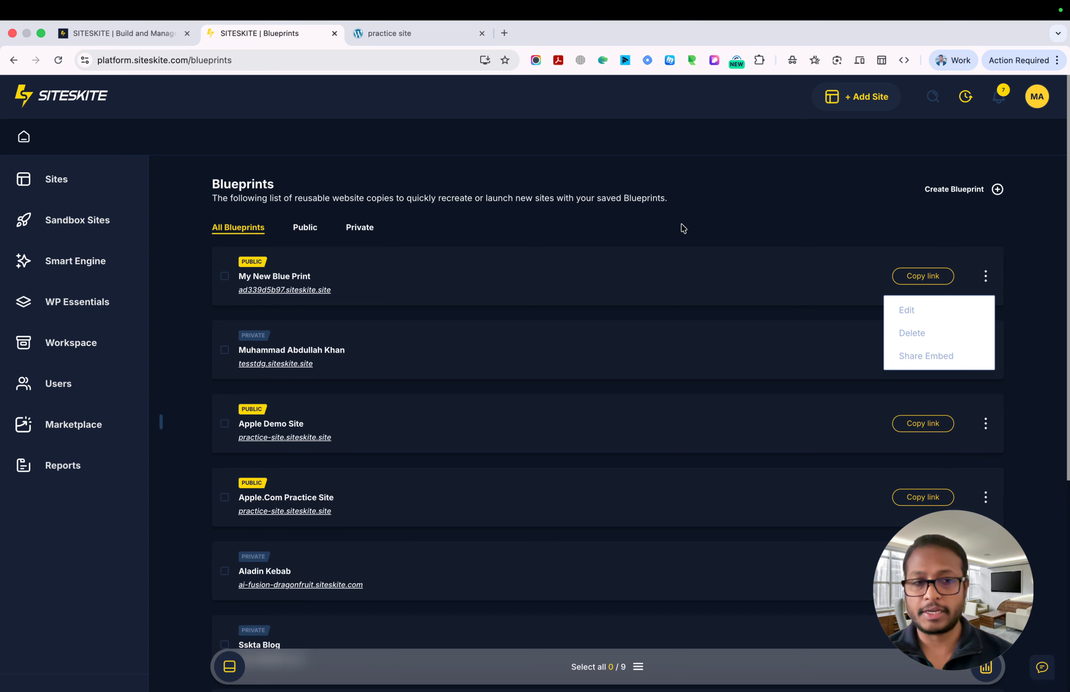
pyautogui.click(868, 233)
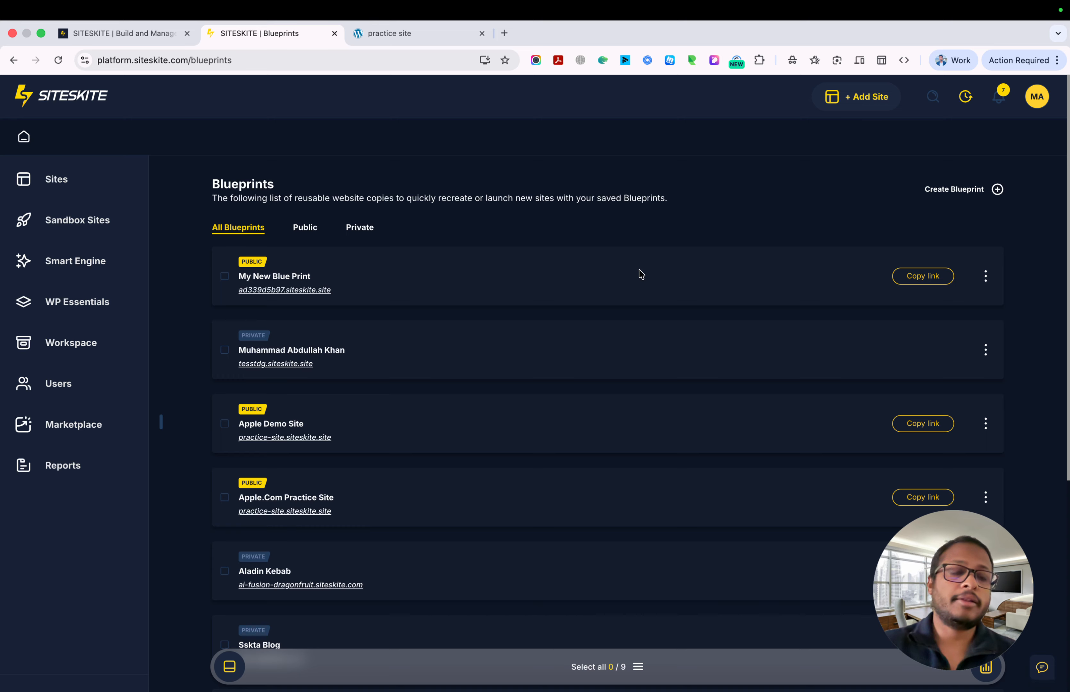
# View the embed sharing settings of the My New Blue Print blueprint, close them, and look through the blueprint list
pyautogui.click(987, 278)
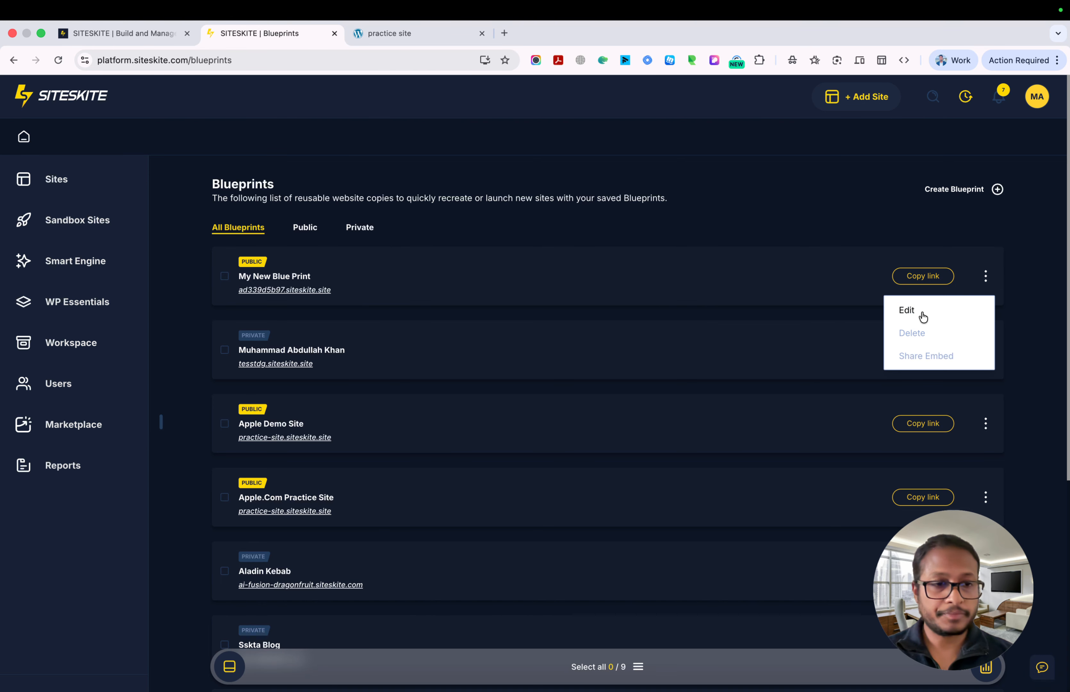
pyautogui.click(923, 357)
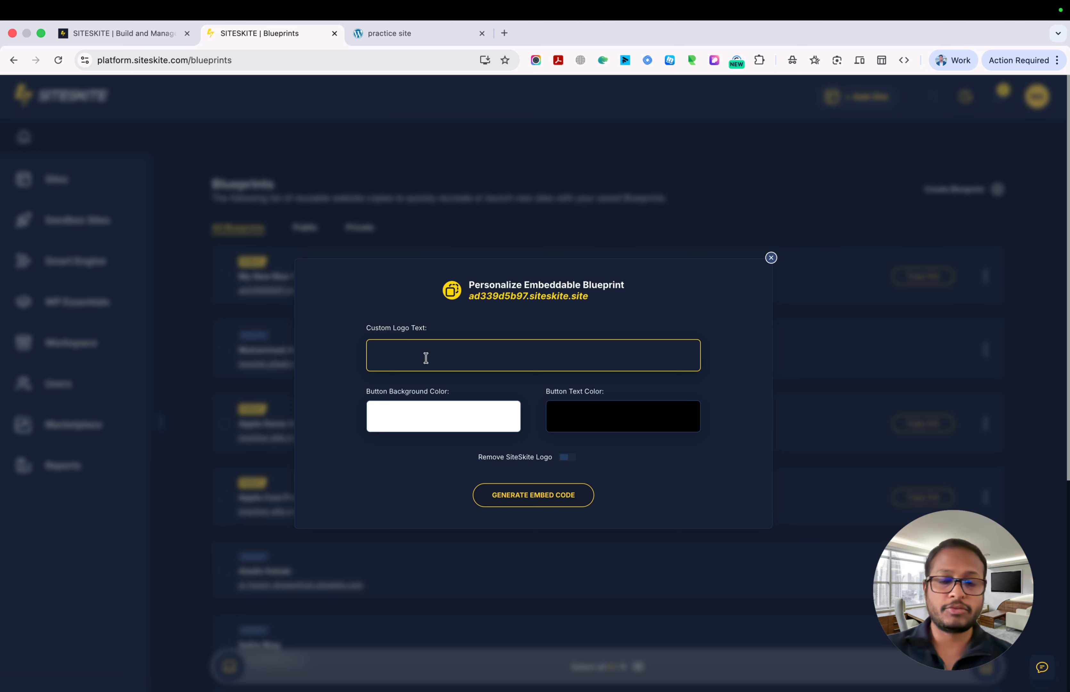
pyautogui.click(772, 258)
pyautogui.scroll(-5, 564, 489)
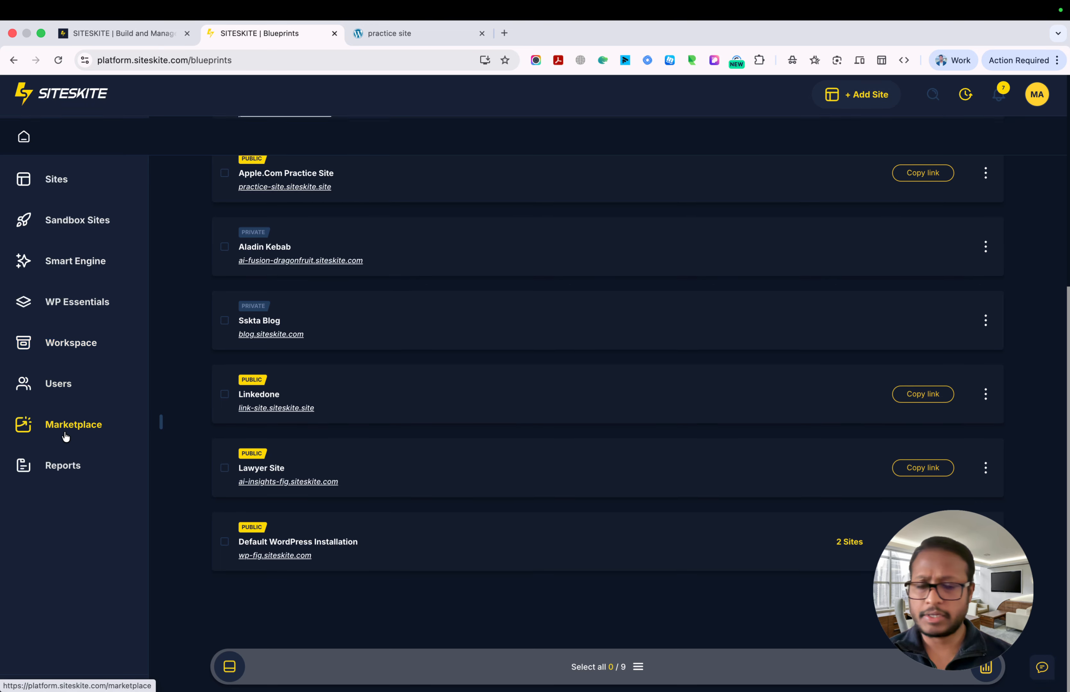
pyautogui.scroll(7, 385, 534)
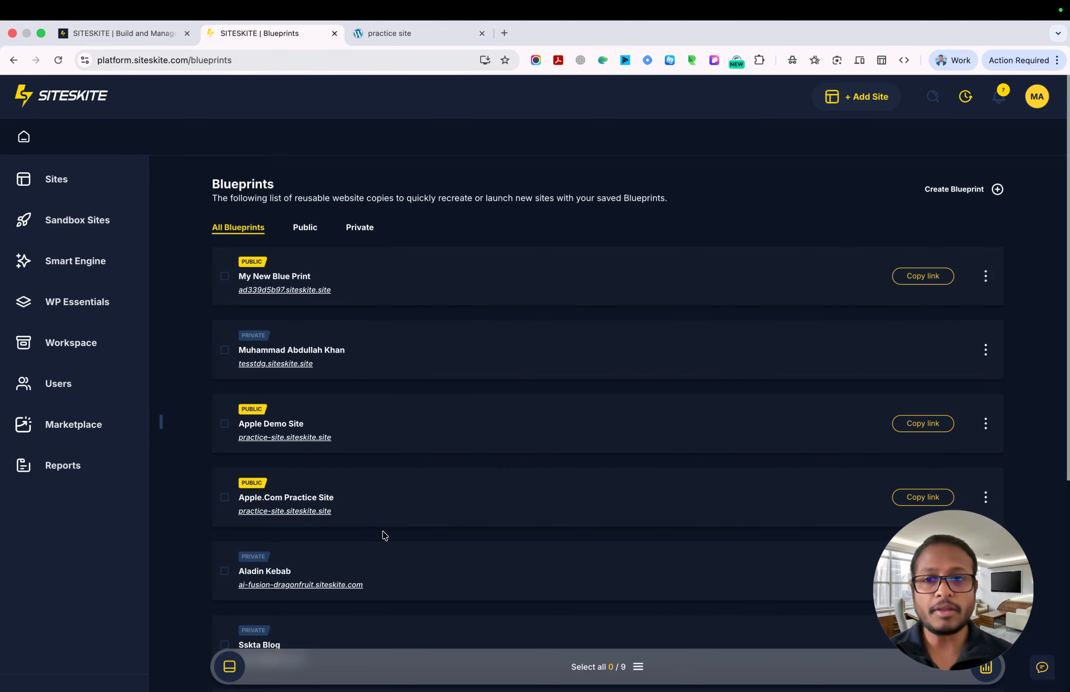
# Return to the list of linked sites and look over their update, security and SSL statuses
pyautogui.click(24, 187)
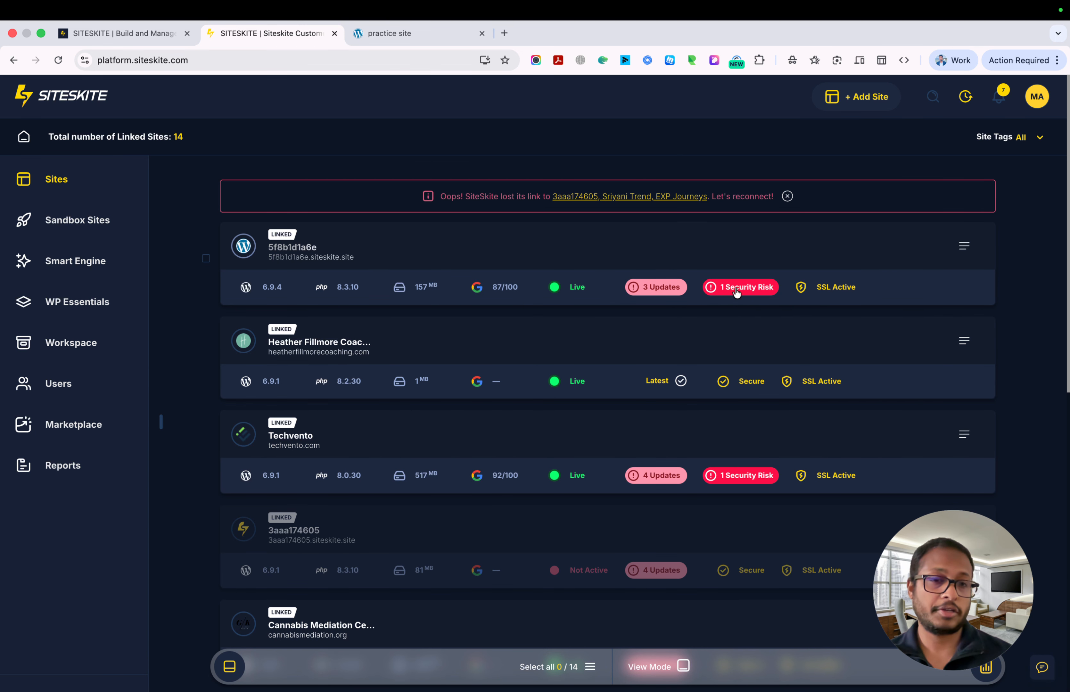
pyautogui.scroll(-10, 625, 526)
pyautogui.scroll(6, 625, 528)
pyautogui.scroll(6, 623, 533)
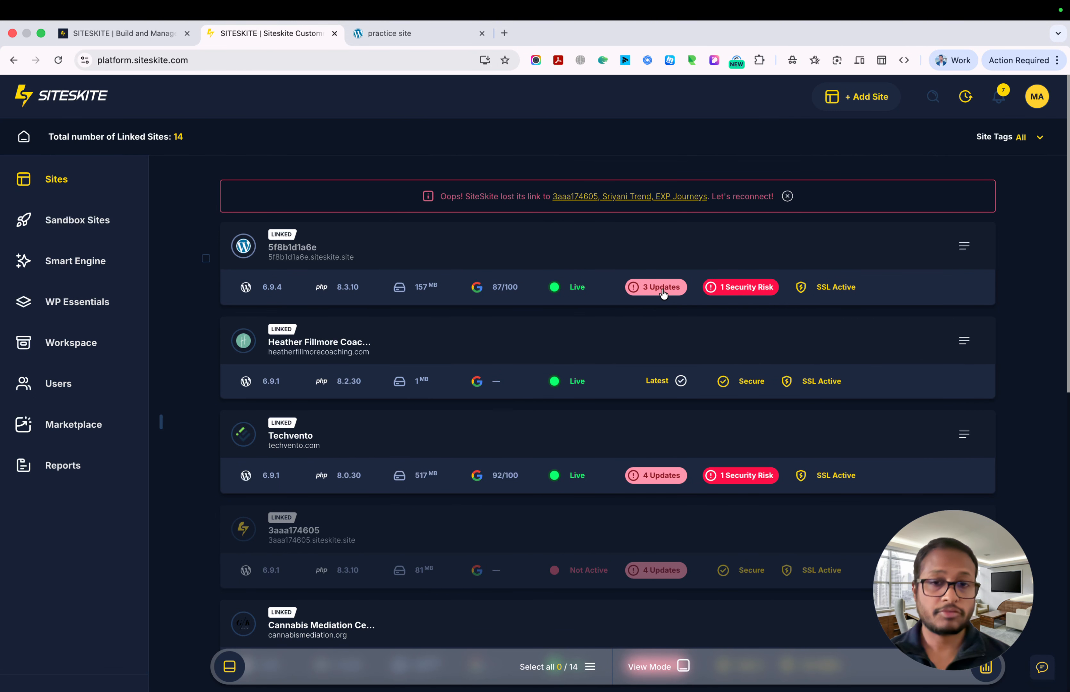
# Review the security vulnerability details of the 5f8b1d1a6e site, close them, and check the remaining sites' security statuses
pyautogui.click(742, 288)
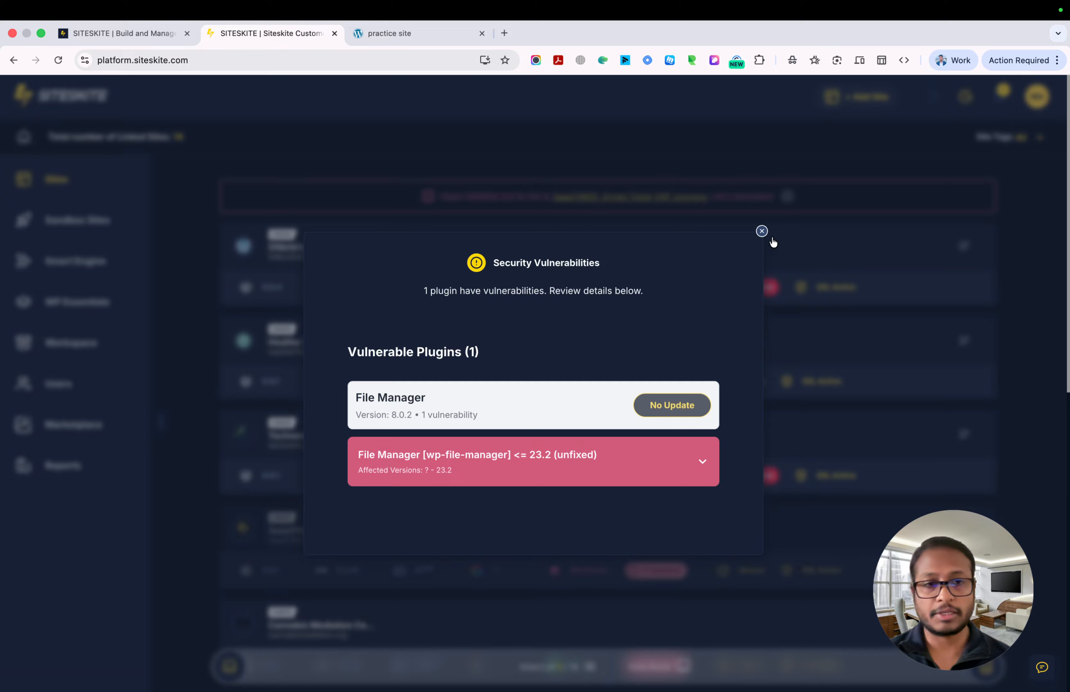
pyautogui.click(762, 231)
pyautogui.scroll(-15, 660, 394)
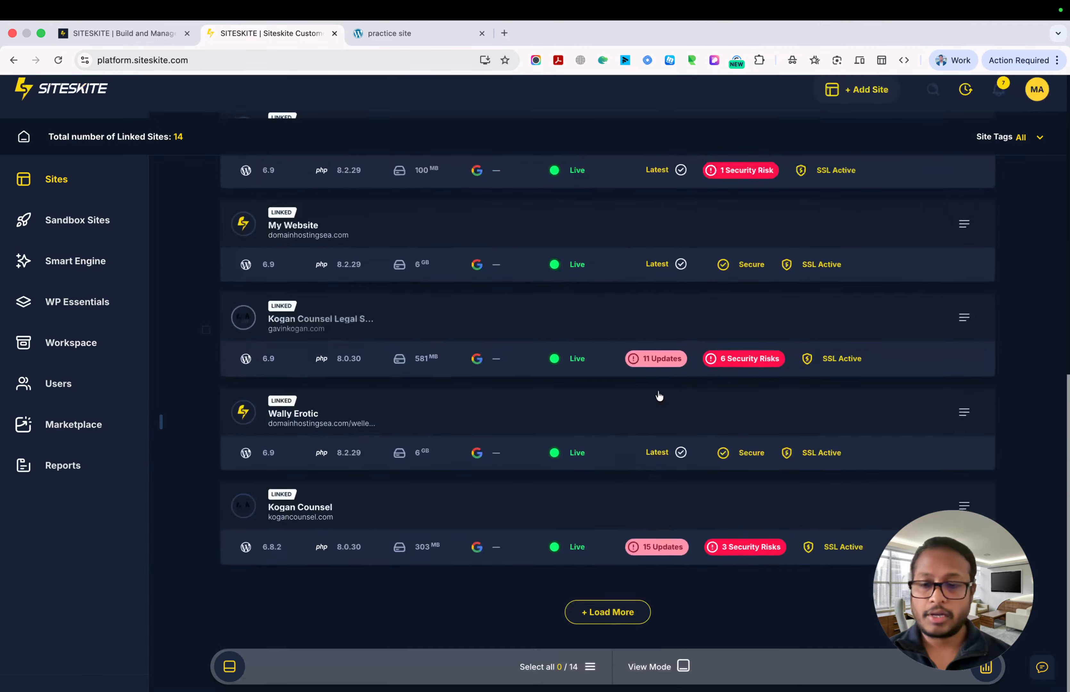